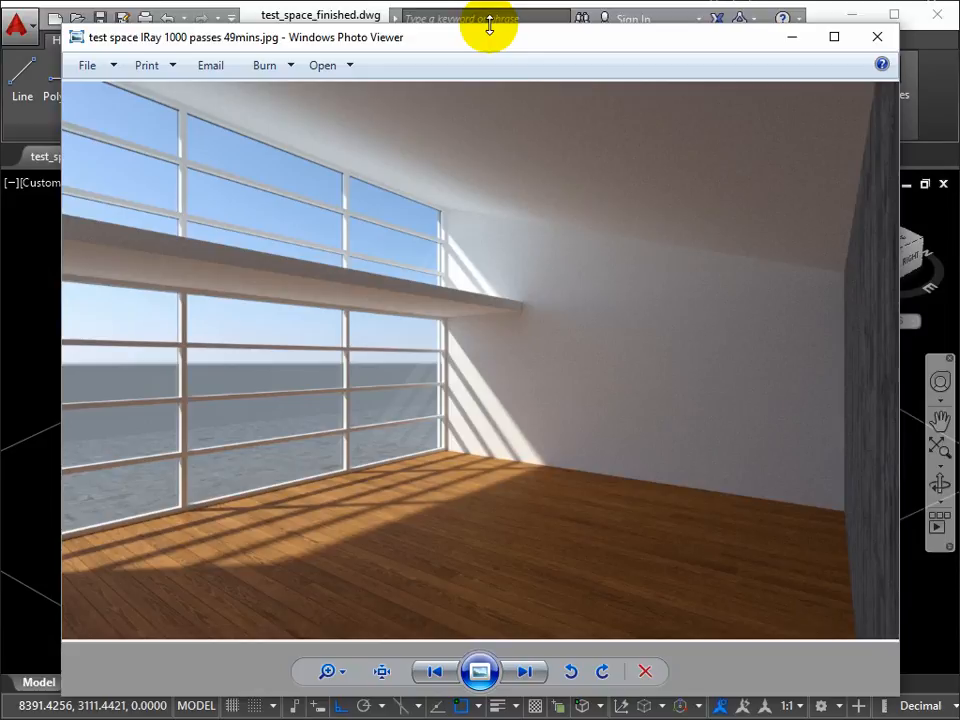
Step: Close the rendered interior image and display the finished building model in the Shaded with edges visual style
{"action": "left_click", "coordinate": [874, 40]}
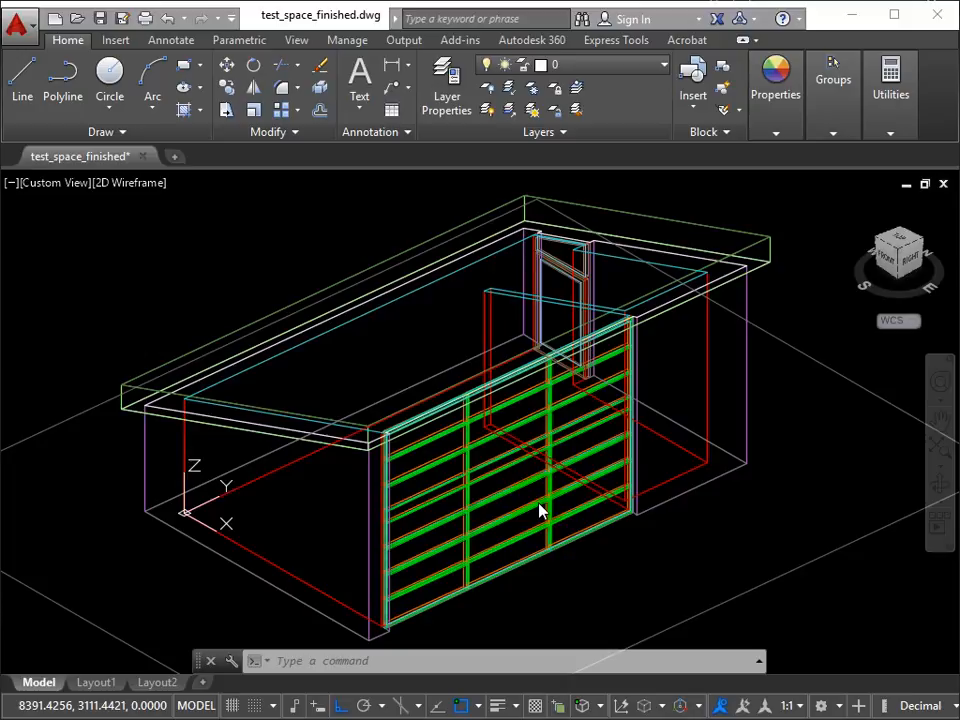
{"action": "left_click", "coordinate": [150, 184]}
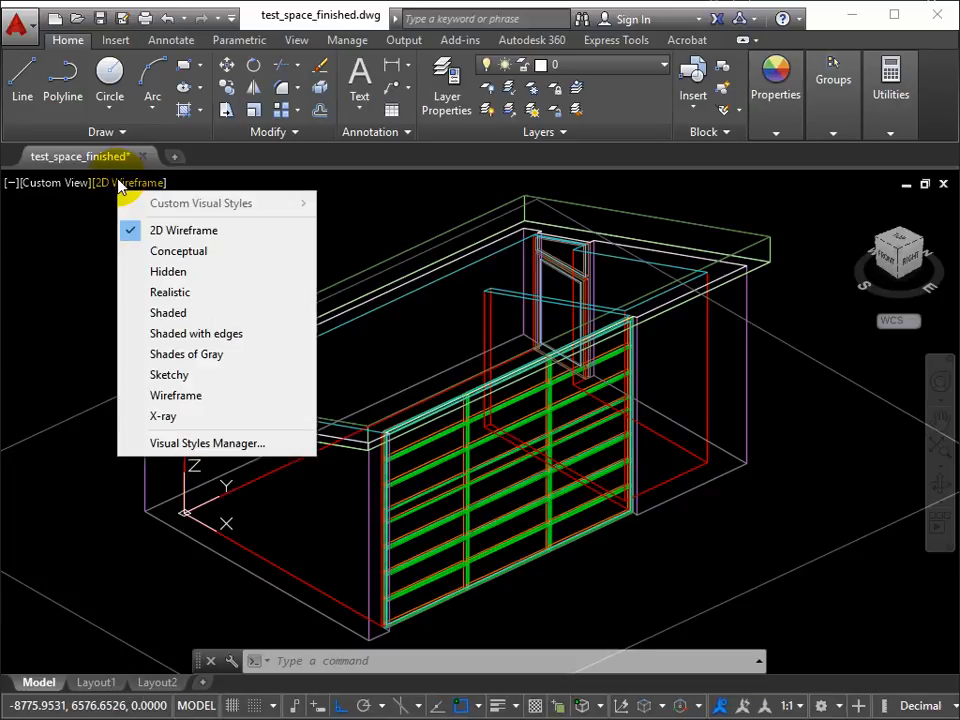
{"action": "left_click", "coordinate": [168, 336]}
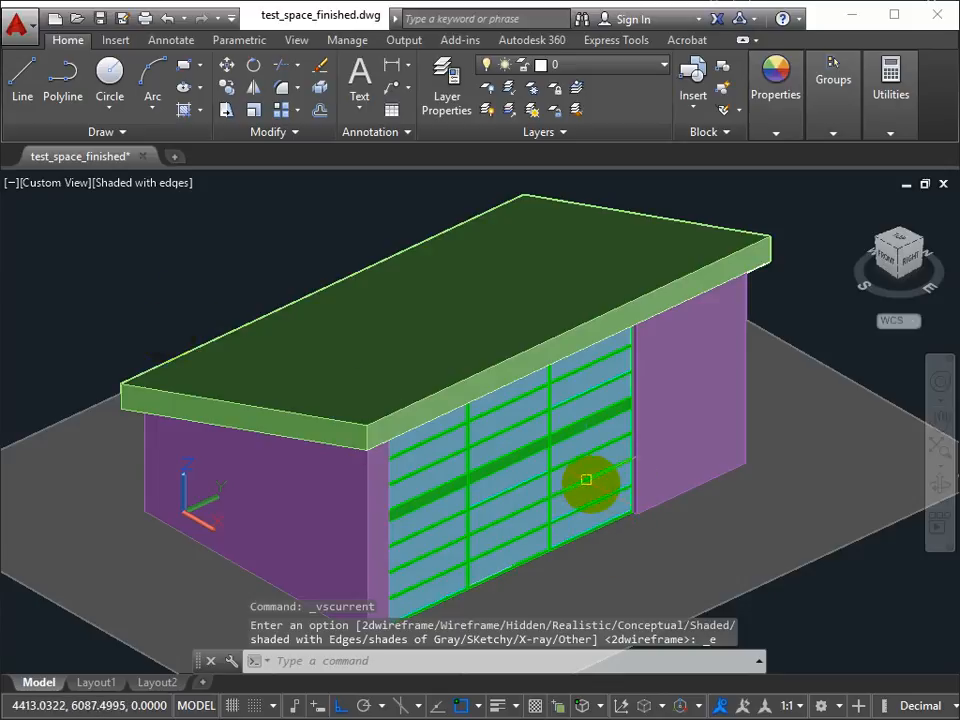
Step: Turn off the 3_wall1 and 3_glass layers by picking their objects at the large window
{"action": "mouse_move", "coordinate": [583, 461]}
{"action": "middle_mouse_down", "text": "shift"}
{"action": "mouse_move", "coordinate": [523, 469]}
{"action": "mouse_move", "coordinate": [420, 388]}
{"action": "mouse_move", "coordinate": [311, 399]}
{"action": "mouse_move", "coordinate": [311, 369]}
{"action": "mouse_move", "coordinate": [336, 319]}
{"action": "mouse_move", "coordinate": [433, 276]}
{"action": "mouse_move", "coordinate": [462, 367]}
{"action": "mouse_move", "coordinate": [506, 414]}
{"action": "mouse_move", "coordinate": [574, 437]}
{"action": "mouse_move", "coordinate": [579, 467]}
{"action": "middle_mouse_up", "text": "shift"}
{"action": "scroll", "coordinate": [627, 516], "scroll_direction": "up", "scroll_amount": 4}
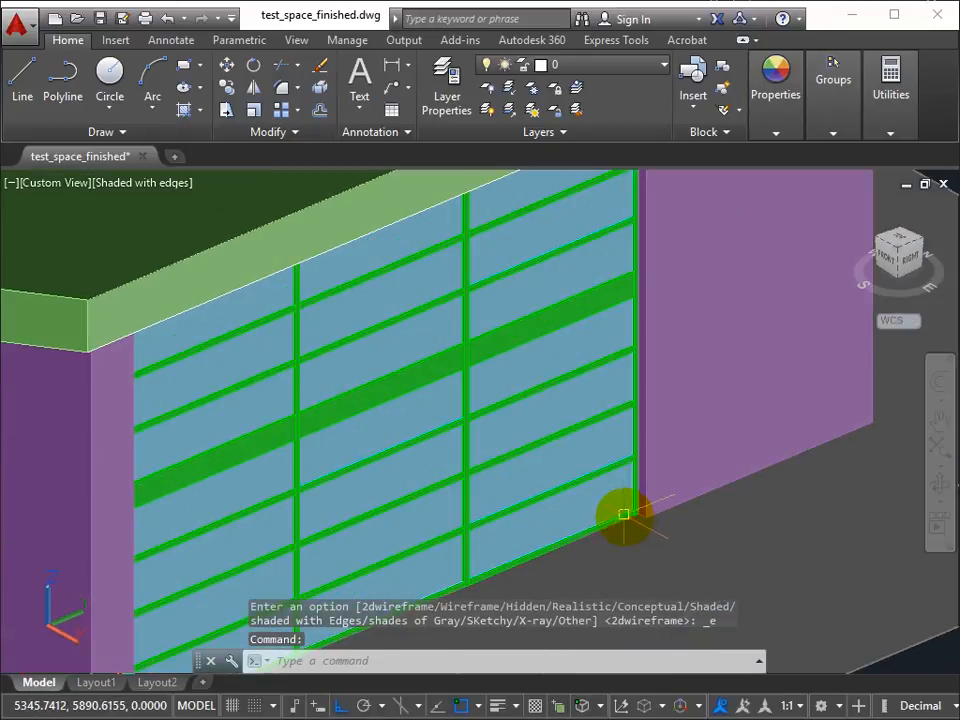
{"action": "scroll", "coordinate": [627, 516], "scroll_direction": "up", "scroll_amount": 3}
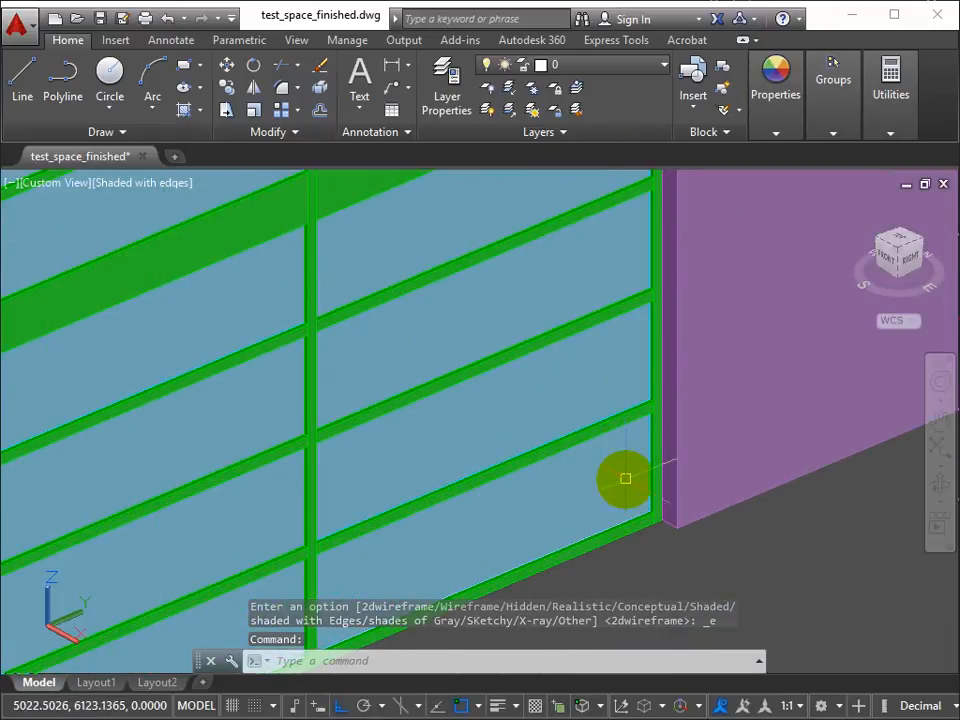
{"action": "left_click", "coordinate": [489, 91]}
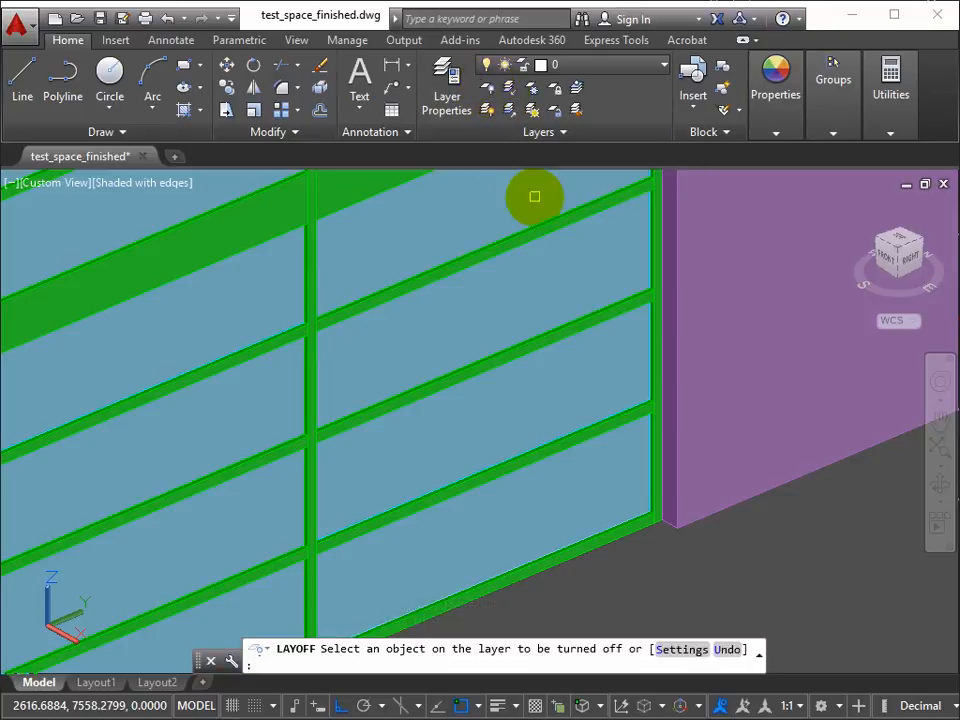
{"action": "left_click", "coordinate": [599, 489]}
{"action": "left_click", "coordinate": [619, 458]}
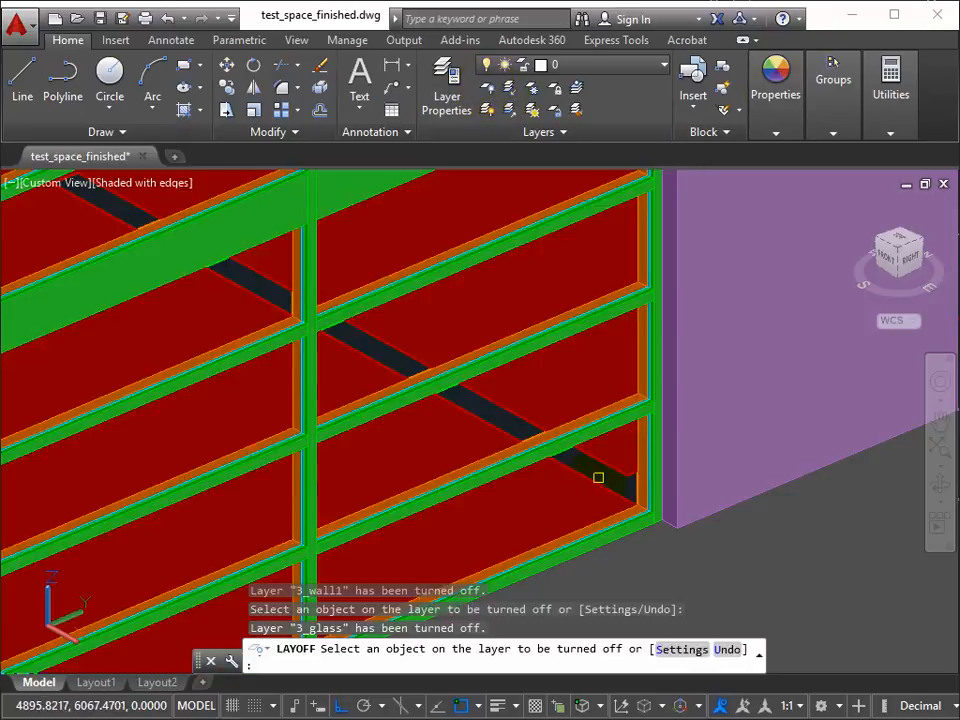
{"action": "key", "text": "Escape"}
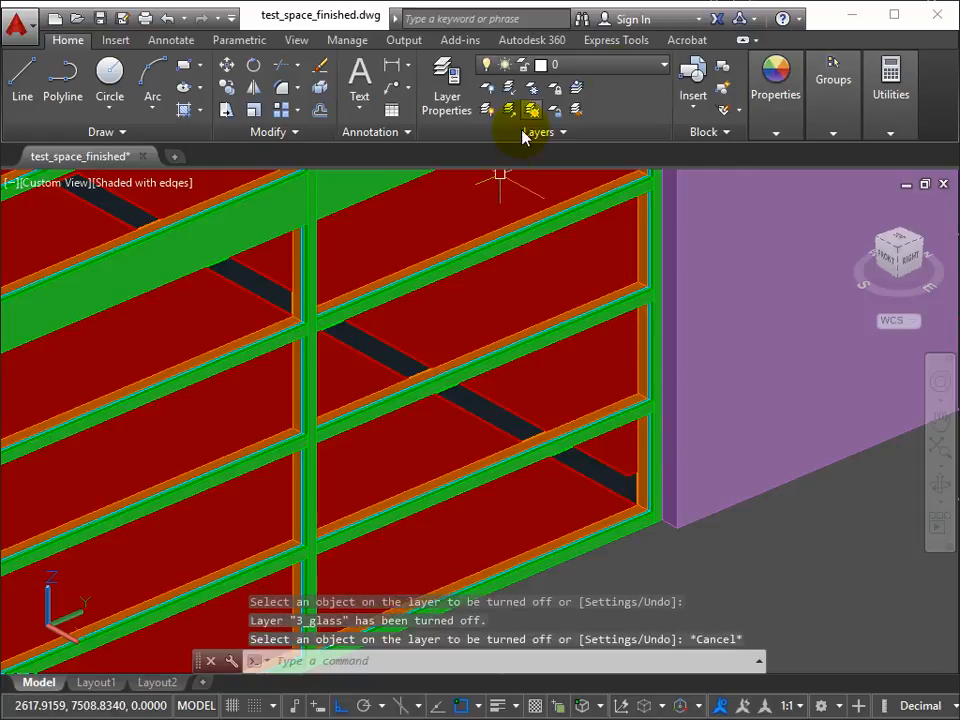
Step: Turn the 3_wall1 layer back on and examine how the frame and seal are modelled at the window's lower corner
{"action": "left_click", "coordinate": [658, 66]}
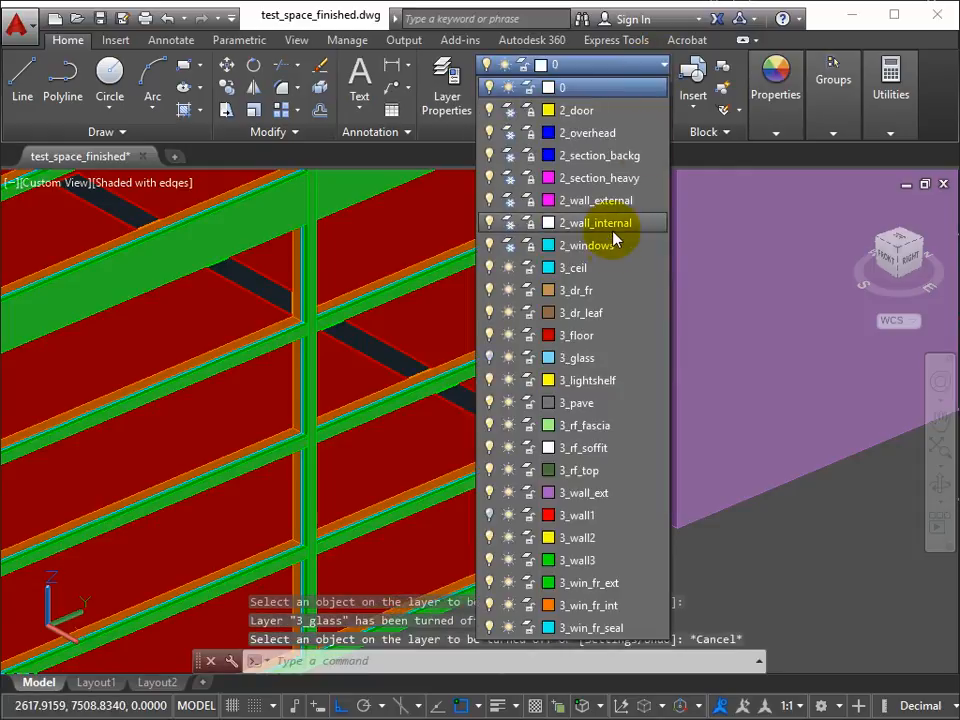
{"action": "left_click", "coordinate": [491, 518]}
{"action": "scroll", "coordinate": [594, 470], "scroll_direction": "up", "scroll_amount": 4}
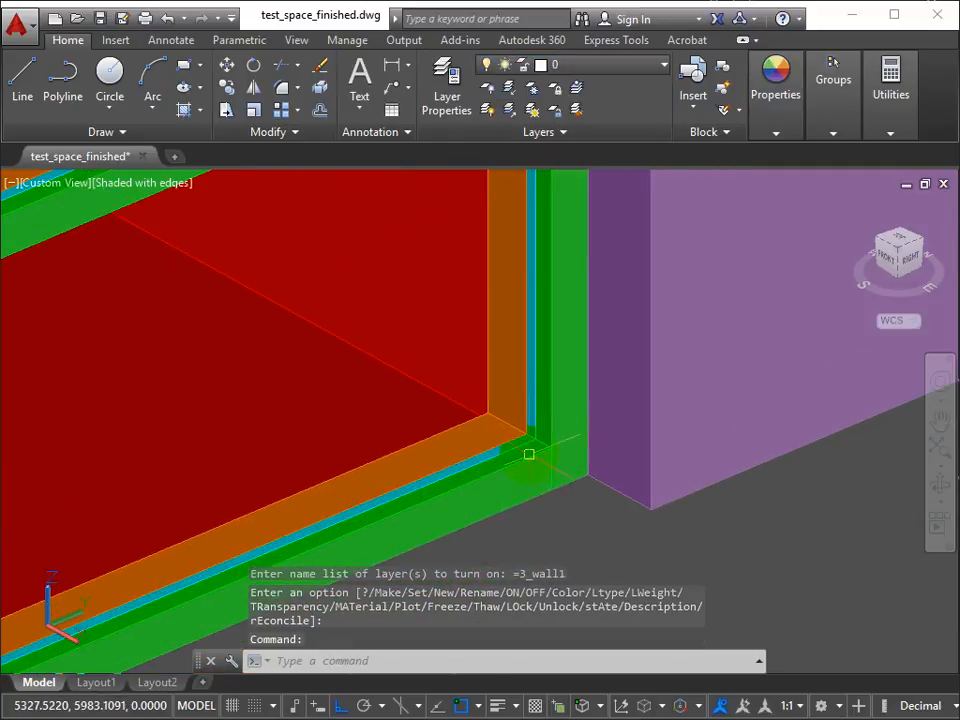
{"action": "scroll", "coordinate": [529, 454], "scroll_direction": "up", "scroll_amount": 3}
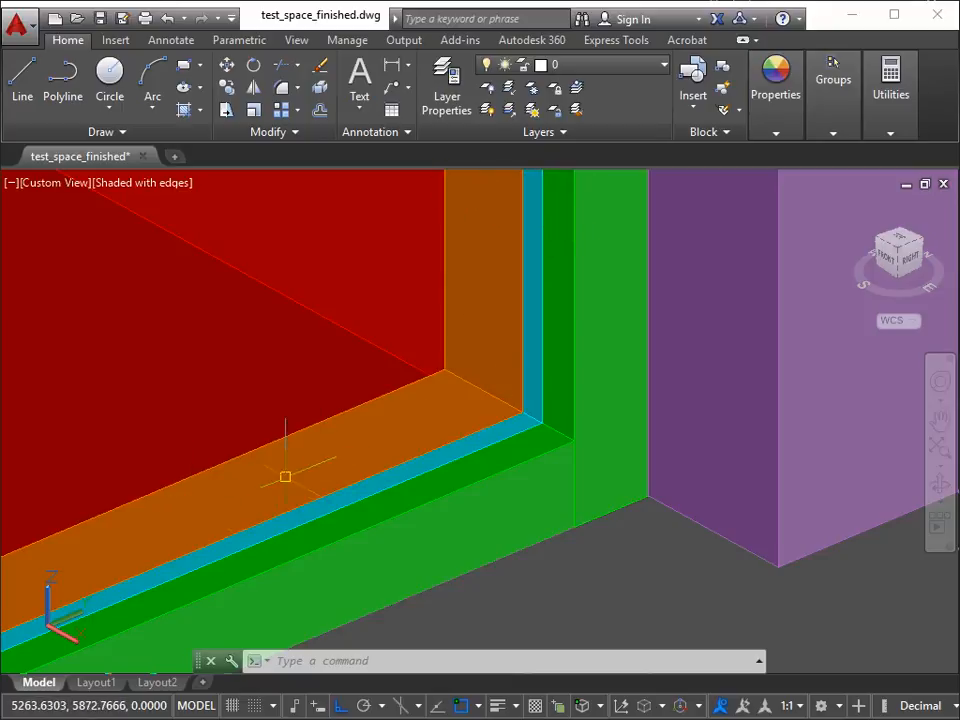
{"action": "scroll", "coordinate": [385, 410], "scroll_direction": "down", "scroll_amount": 3}
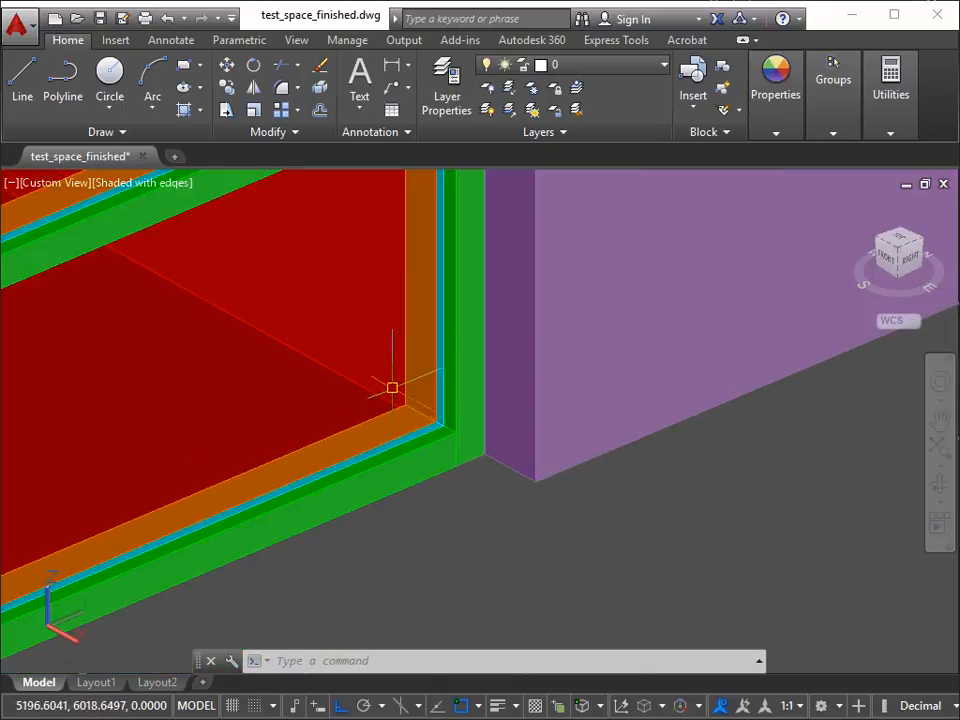
{"action": "middle_click_drag", "start_coordinate": [454, 390], "coordinate": [446, 383], "text": "shift"}
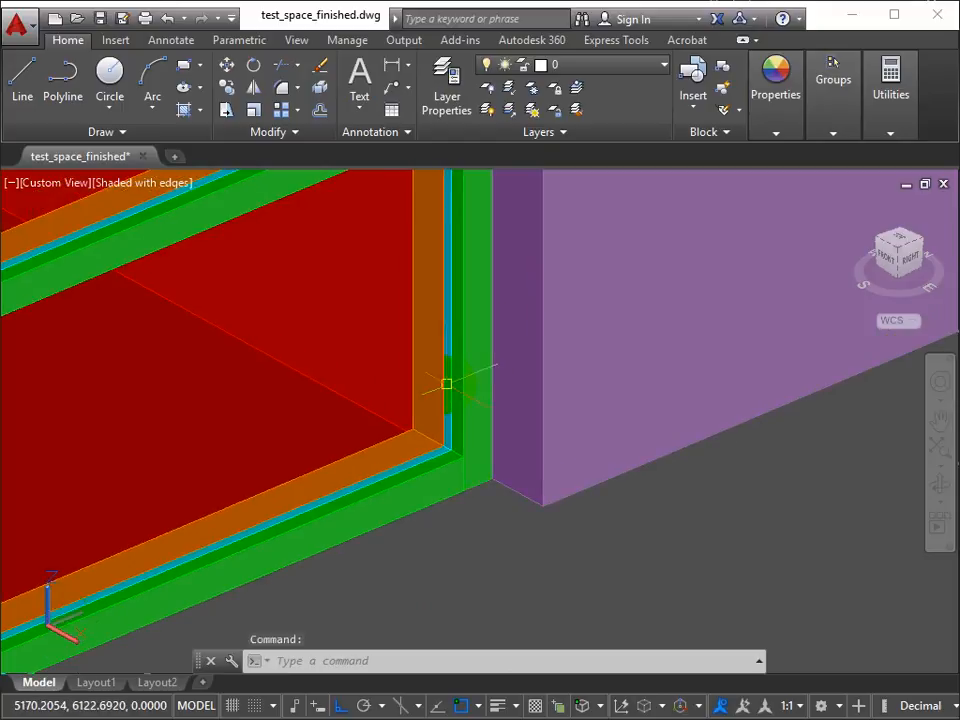
{"action": "scroll", "coordinate": [441, 350], "scroll_direction": "down", "scroll_amount": 2}
{"action": "scroll", "coordinate": [441, 350], "scroll_direction": "down", "scroll_amount": 6}
{"action": "middle_click_drag", "start_coordinate": [442, 334], "coordinate": [510, 529]}
{"action": "middle_click_drag", "start_coordinate": [457, 414], "coordinate": [594, 430]}
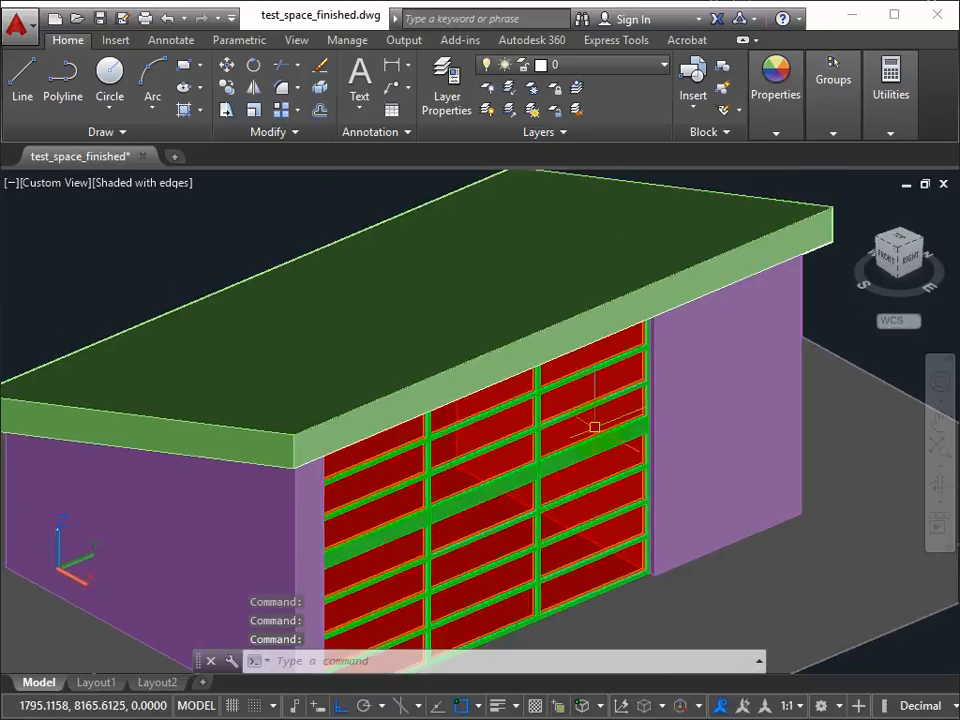
Step: Close the test_space_finished drawing and open the recent drawing test_space_start
{"action": "left_click", "coordinate": [143, 157]}
{"action": "left_click", "coordinate": [556, 414]}
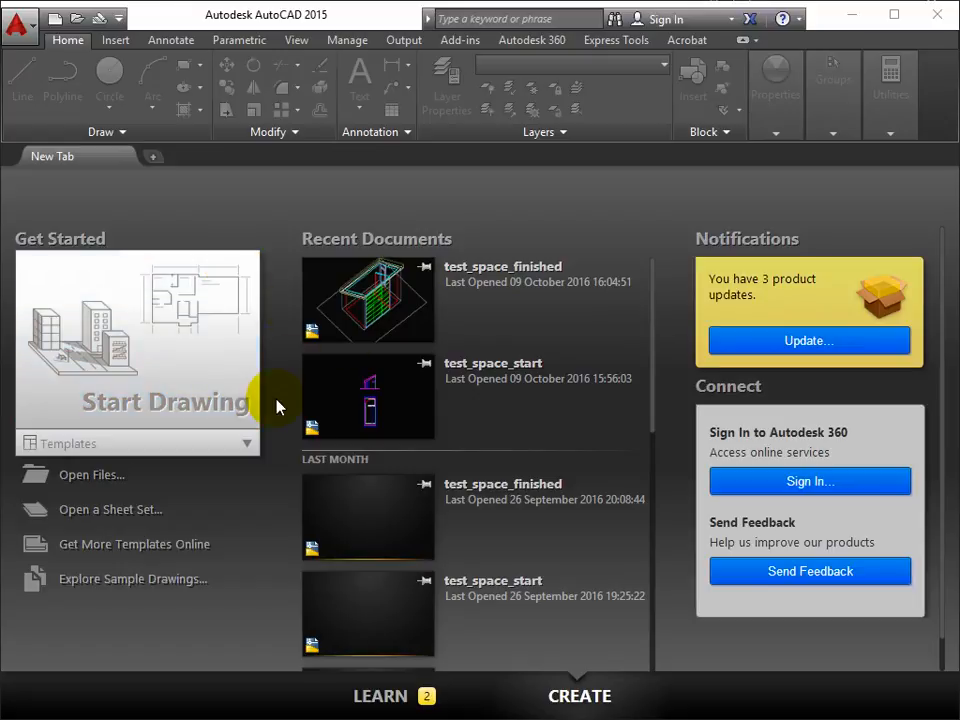
{"action": "left_click", "coordinate": [382, 400]}
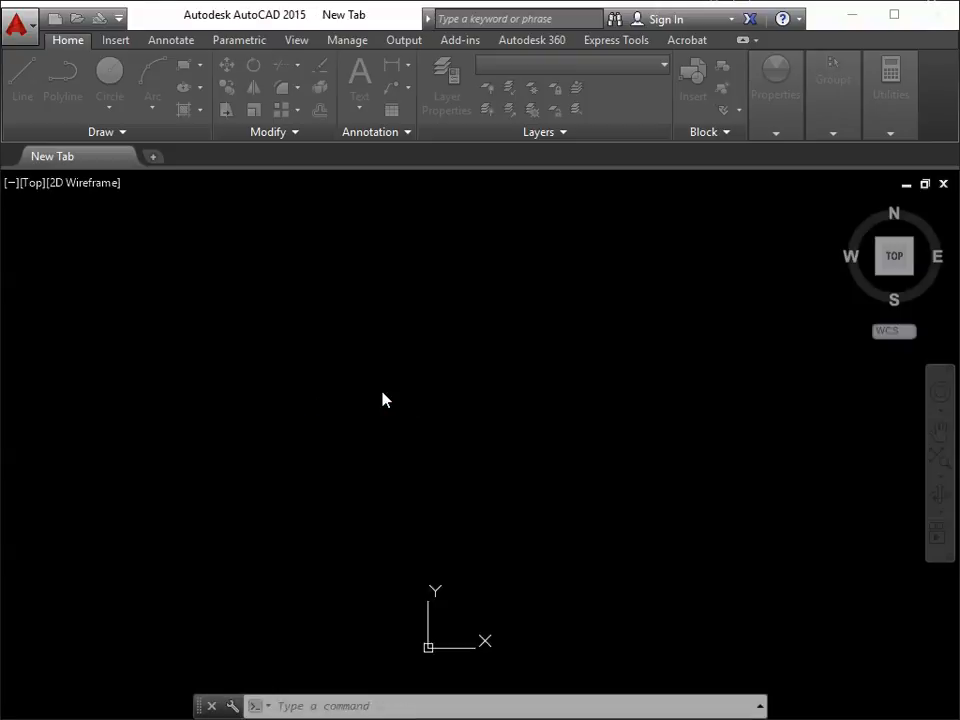
{"action": "middle_click_drag", "start_coordinate": [525, 428], "coordinate": [502, 400]}
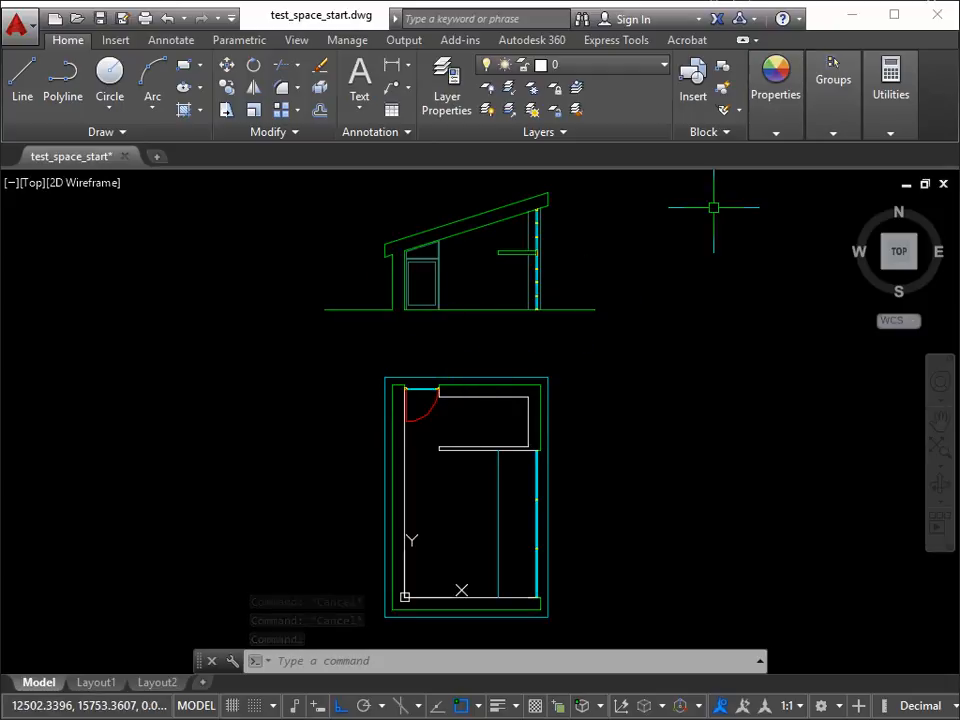
Step: Review the drawing's list of 2D and 3D layers, then look over the section and plan linework
{"action": "left_click", "coordinate": [660, 66]}
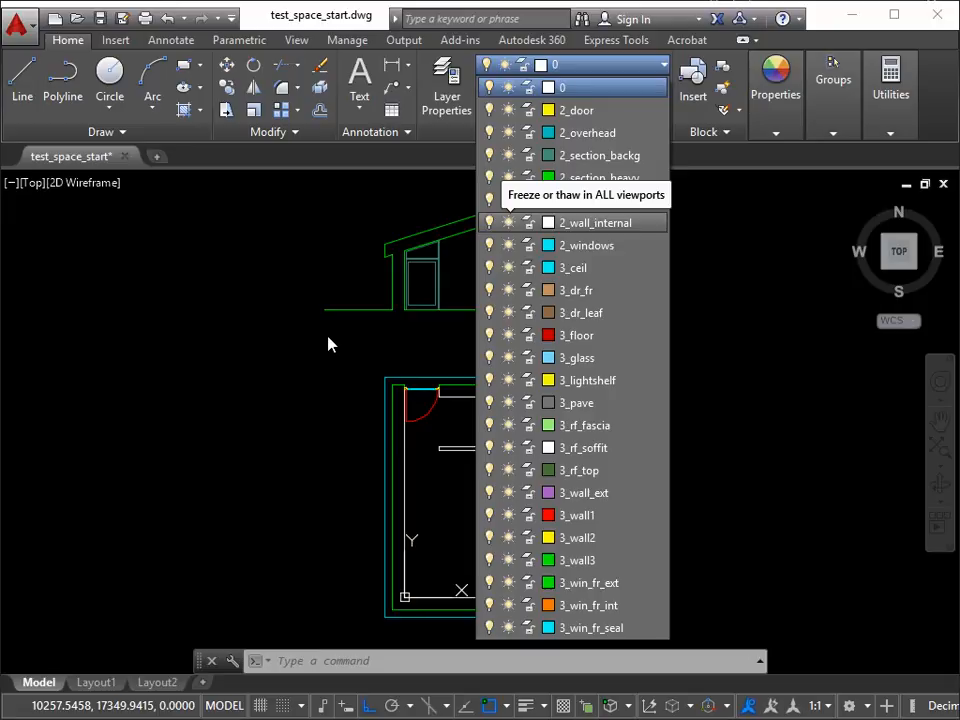
{"action": "left_click", "coordinate": [337, 390]}
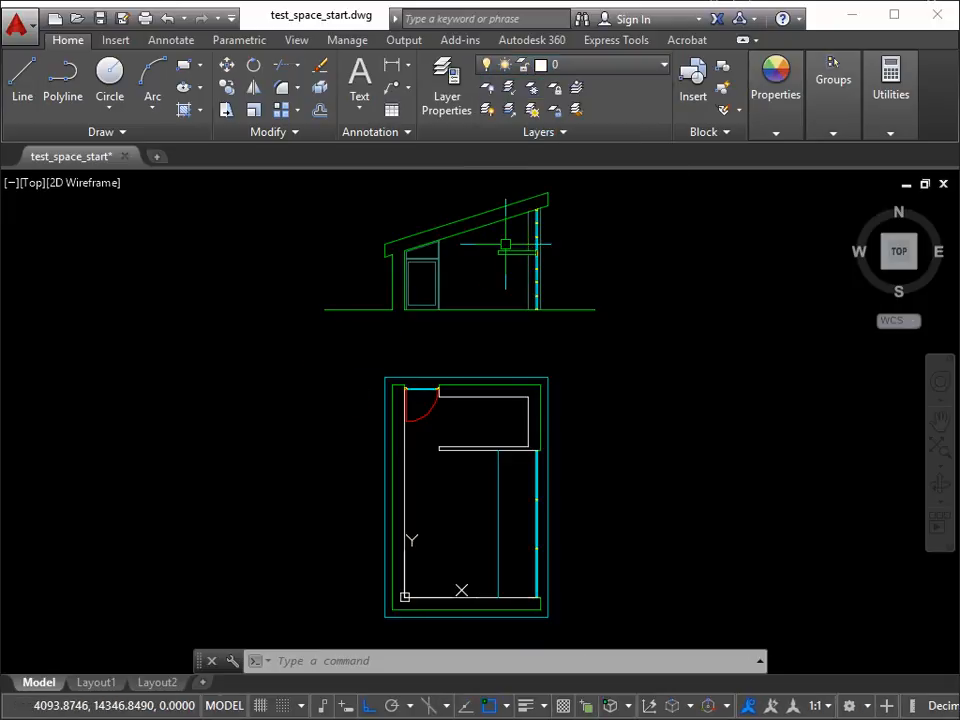
{"action": "mouse_move", "coordinate": [514, 257]}
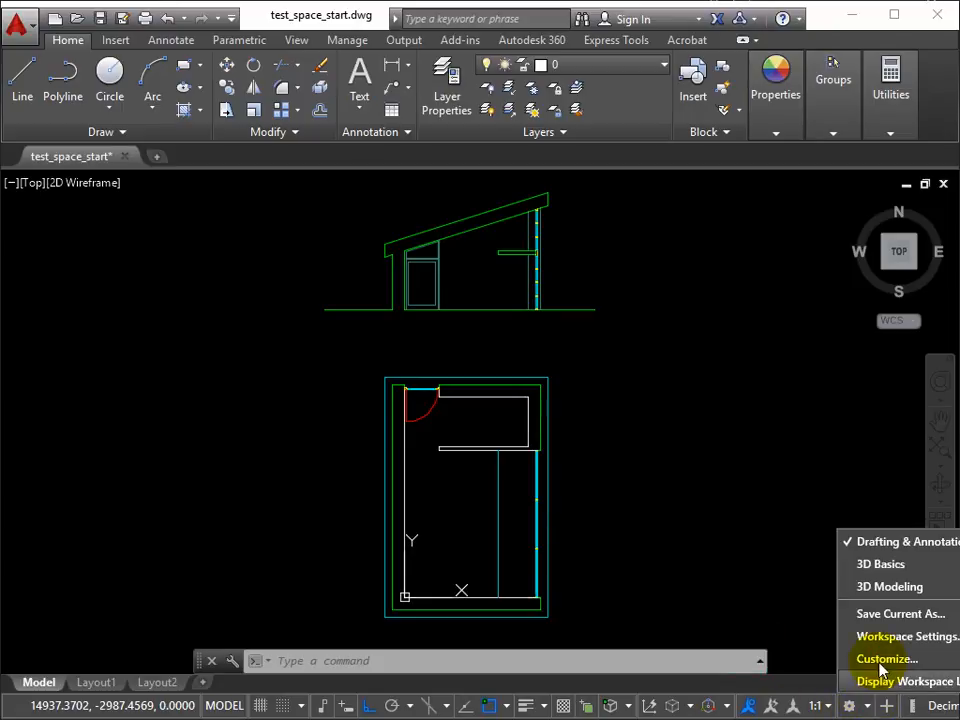
Step: Switch to the 3D Modeling workspace, then dock the command line below the drawing area and enlarge it to show more history lines
{"action": "left_click", "coordinate": [868, 590]}
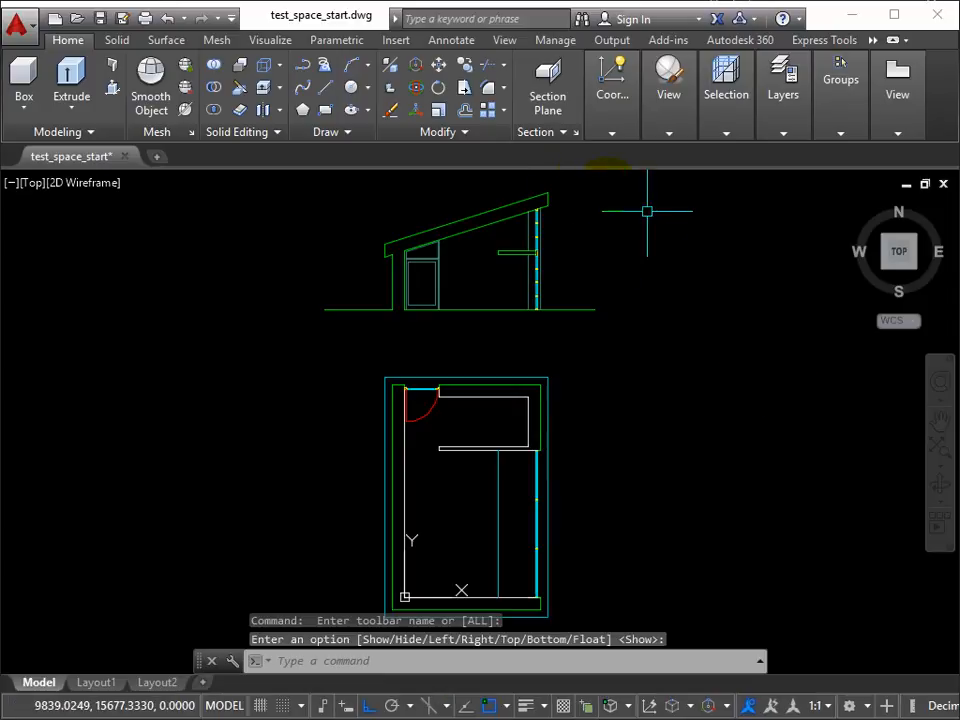
{"action": "left_click_drag", "start_coordinate": [203, 660], "coordinate": [213, 682]}
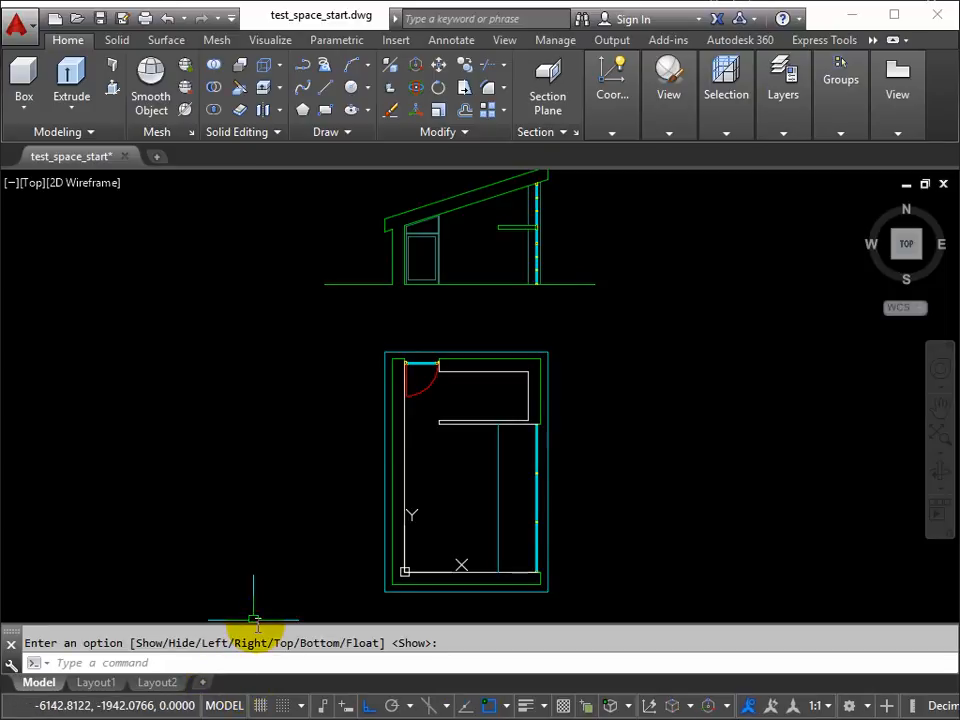
{"action": "left_click_drag", "start_coordinate": [256, 623], "coordinate": [259, 600]}
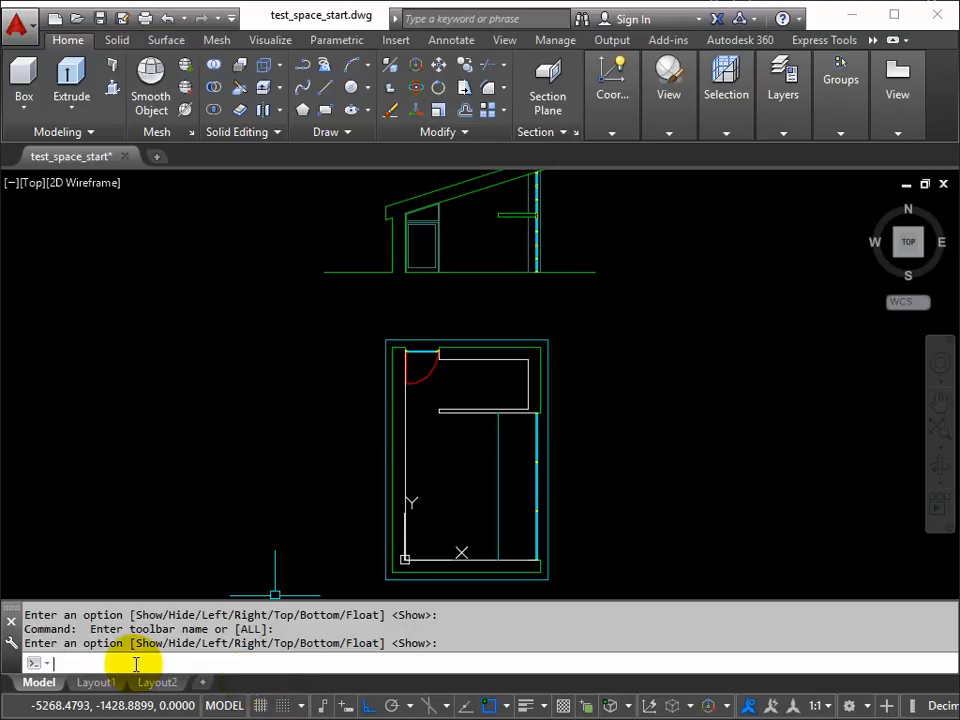
Step: Call up the DYNMODE system variable for editing
{"action": "type", "text": "mode"}
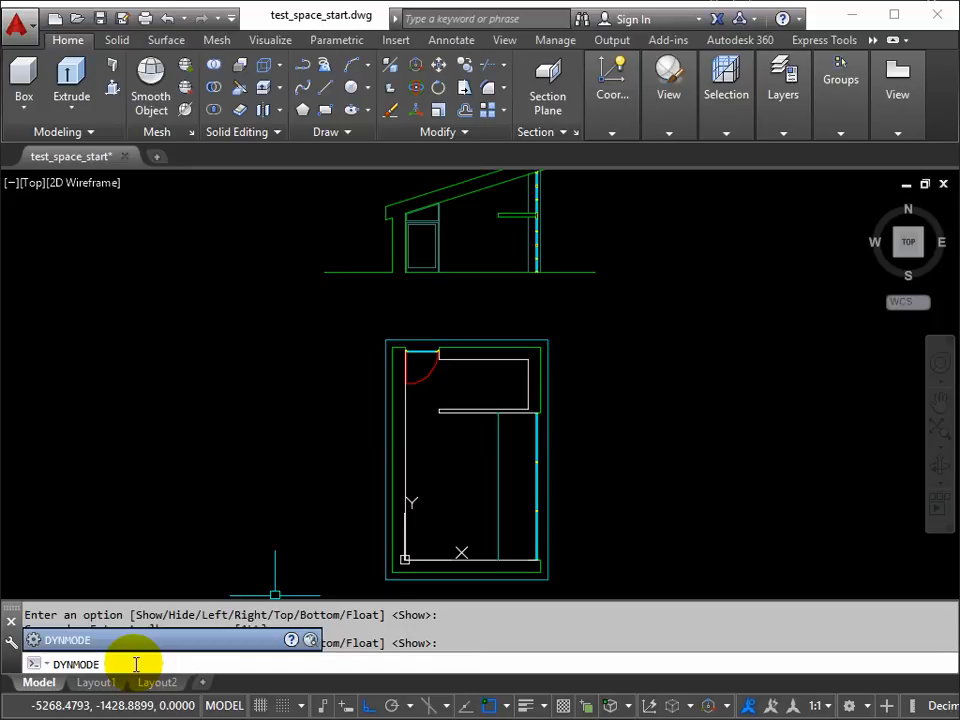
{"action": "key", "text": "Return"}
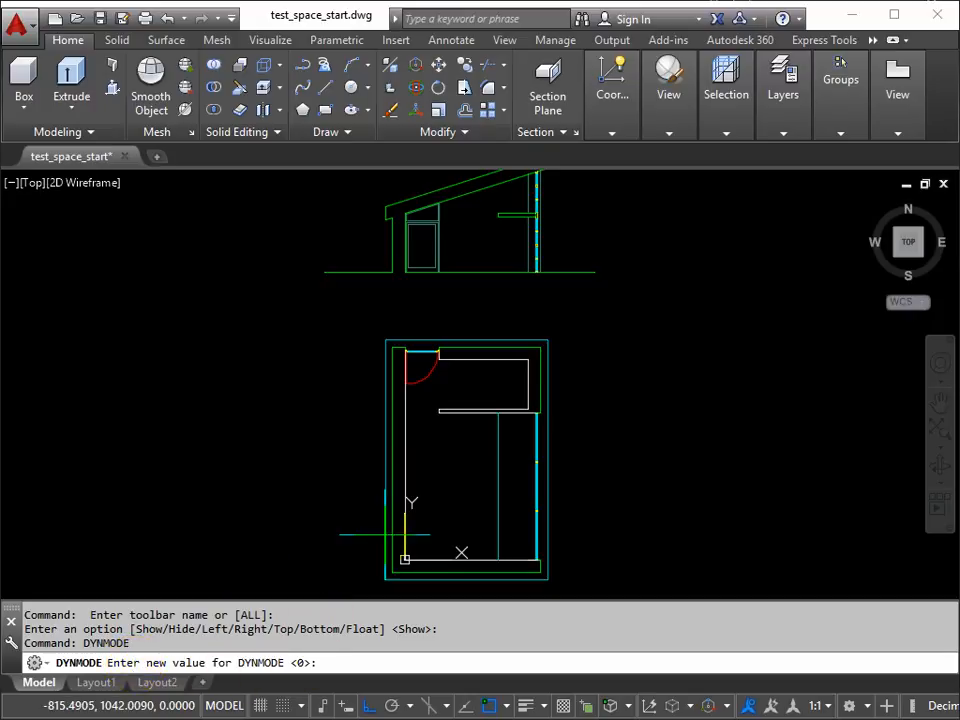
{"action": "middle_click_drag", "start_coordinate": [459, 370], "coordinate": [453, 412]}
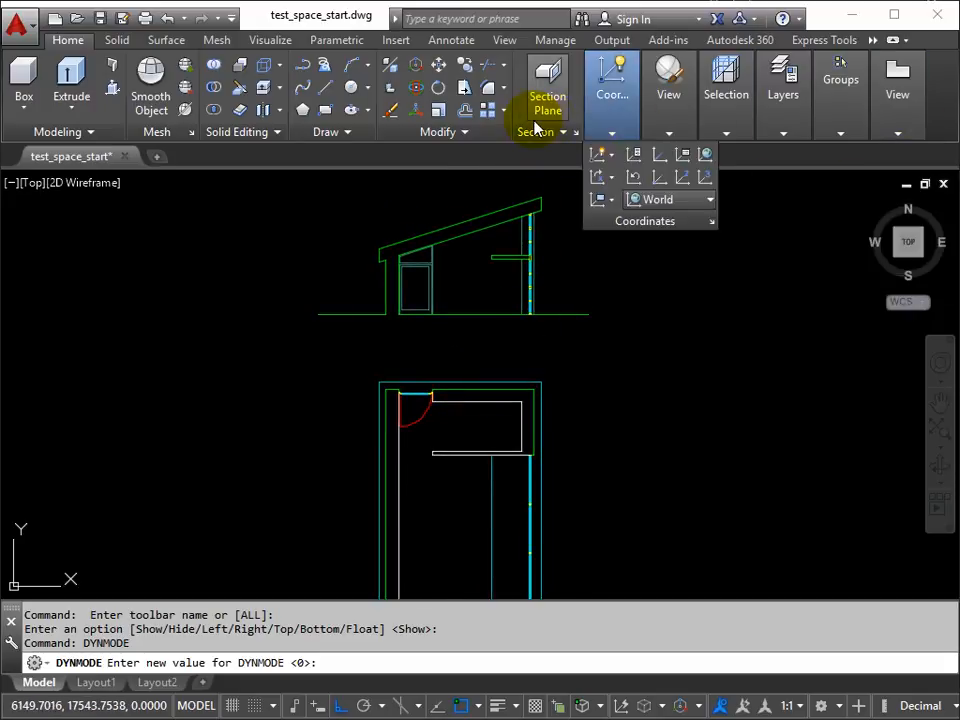
Step: Hide the Section, second View and Selection panels from the Home ribbon
{"action": "mouse_move", "coordinate": [789, 88]}
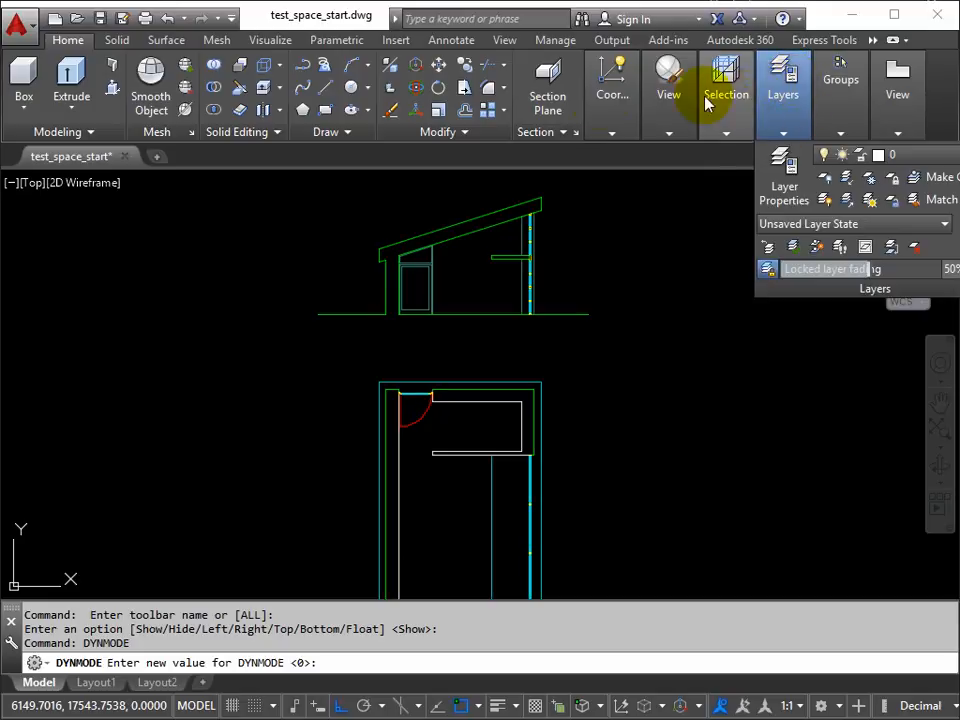
{"action": "mouse_move", "coordinate": [595, 85]}
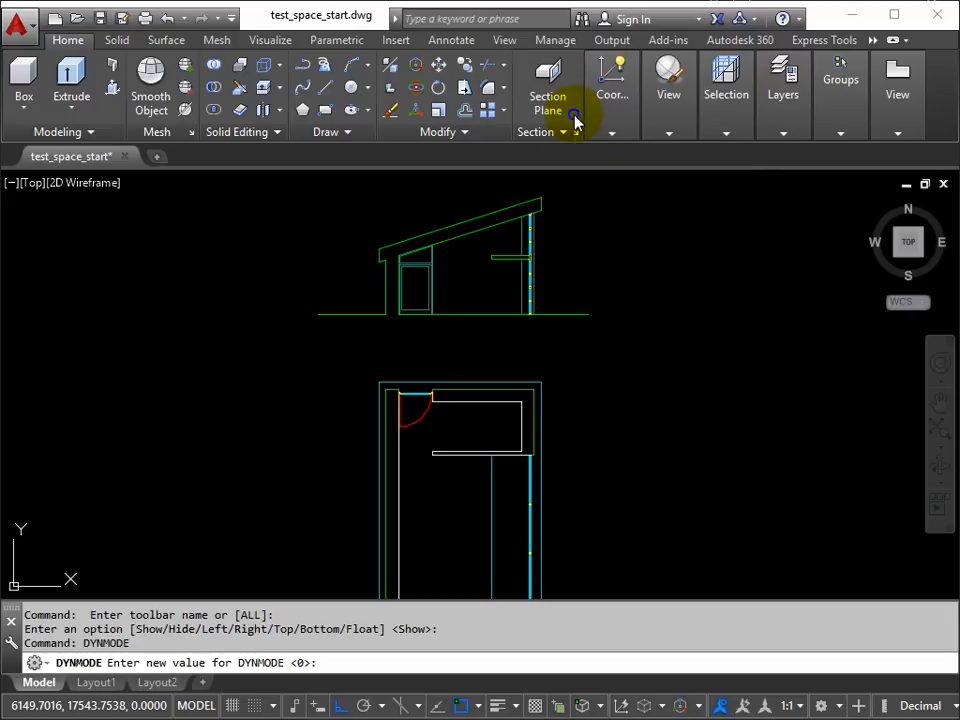
{"action": "right_click", "coordinate": [575, 123]}
{"action": "mouse_move", "coordinate": [611, 150]}
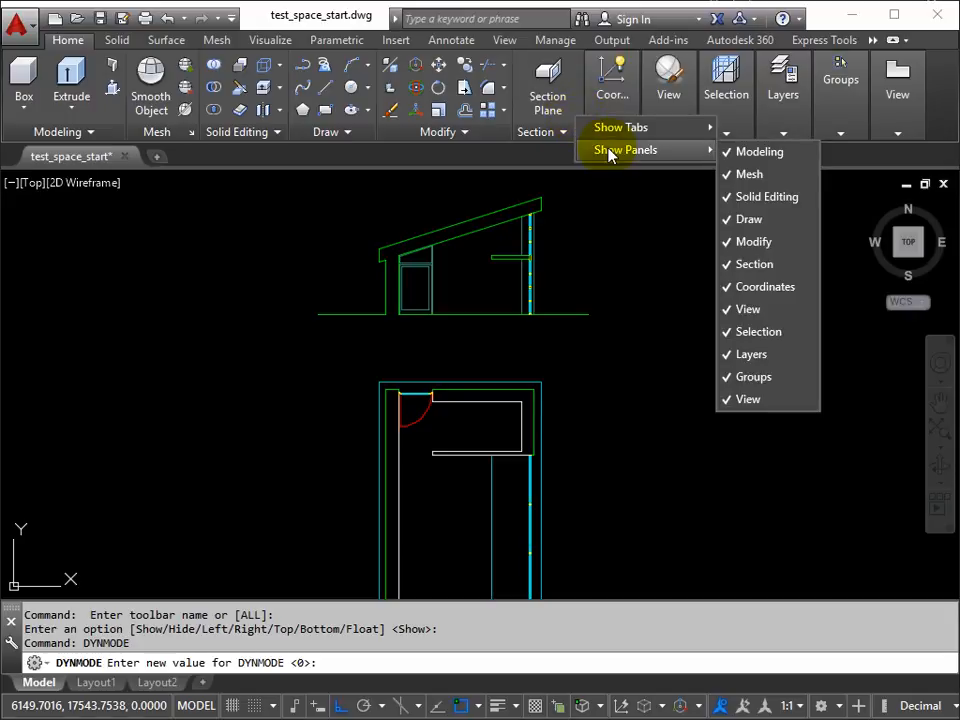
{"action": "left_click", "coordinate": [724, 263]}
{"action": "right_click", "coordinate": [686, 122]}
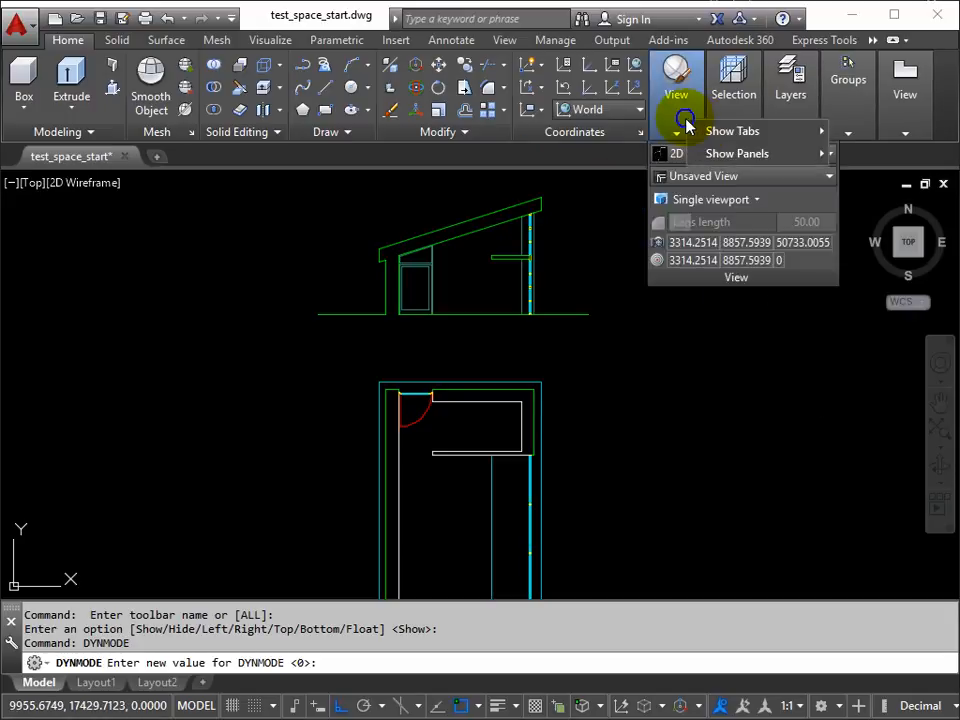
{"action": "mouse_move", "coordinate": [719, 166]}
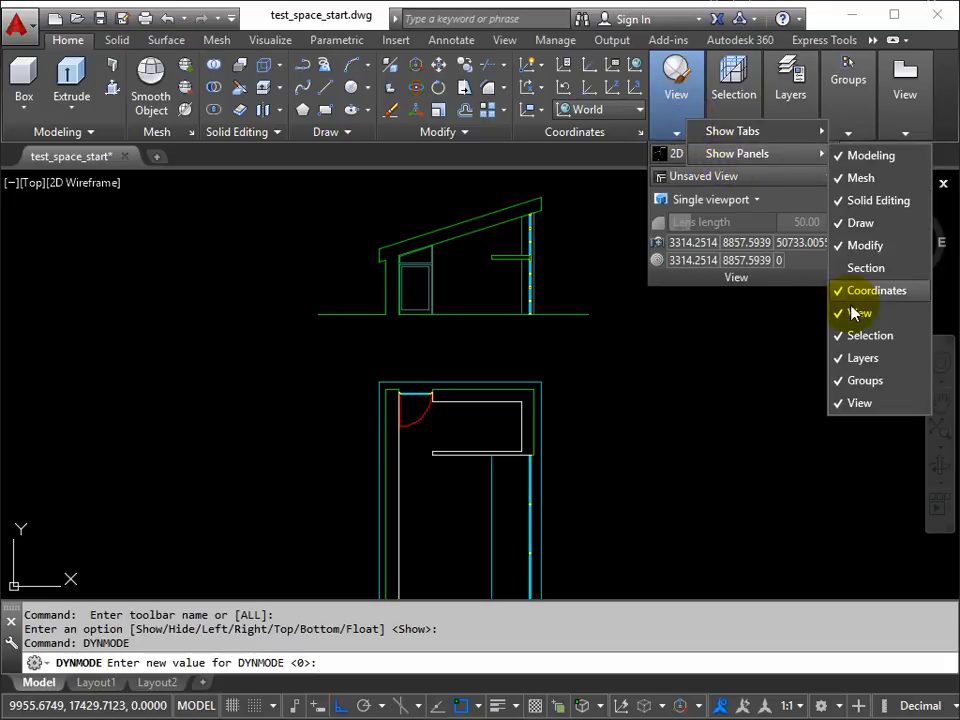
{"action": "left_click", "coordinate": [850, 403]}
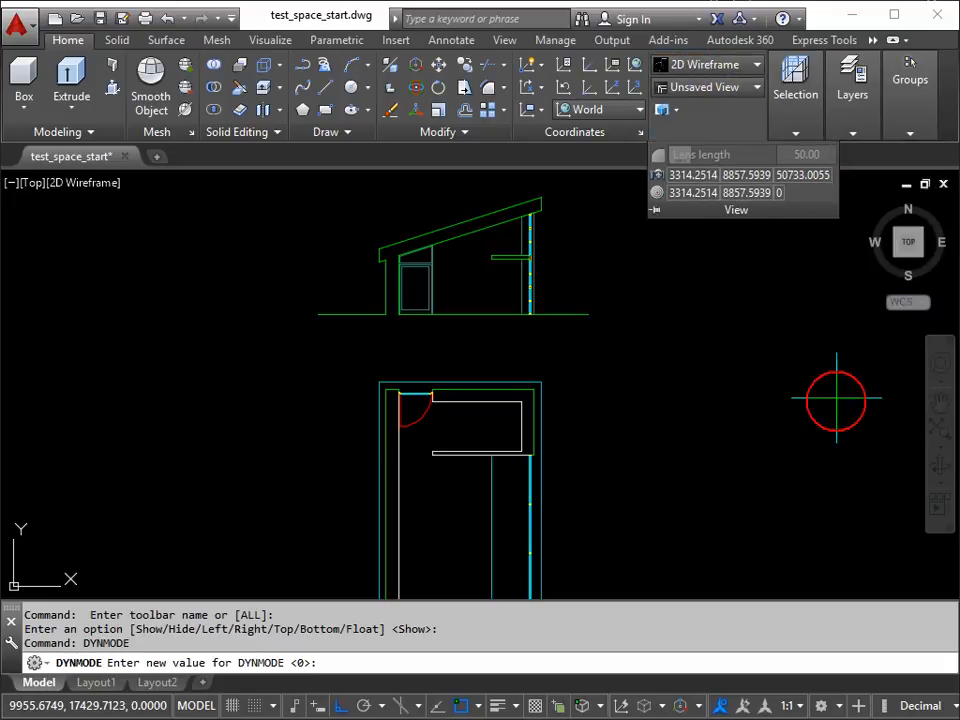
{"action": "right_click", "coordinate": [790, 120]}
{"action": "mouse_move", "coordinate": [810, 152]}
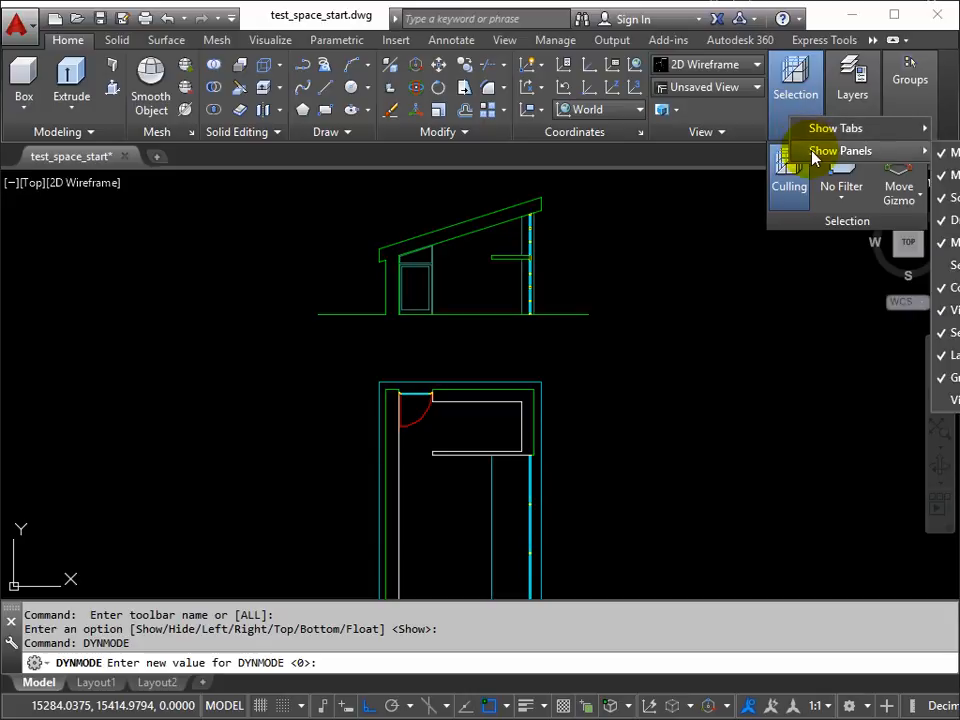
{"action": "left_click", "coordinate": [945, 333]}
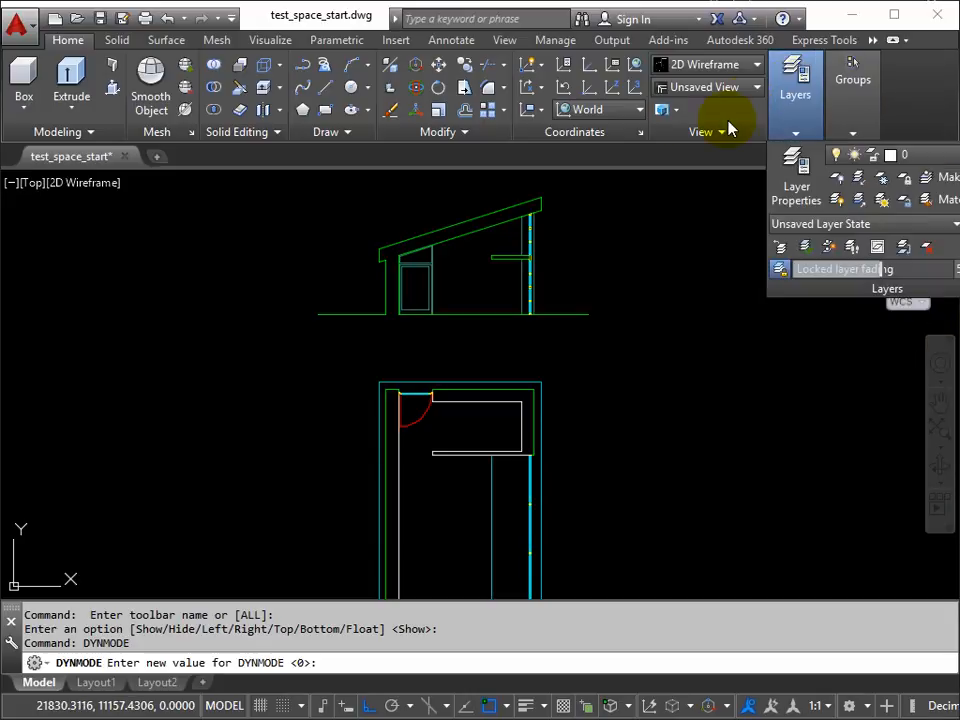
Step: Hide the remaining View panel and the Groups panel from the Home ribbon
{"action": "right_click", "coordinate": [745, 112]}
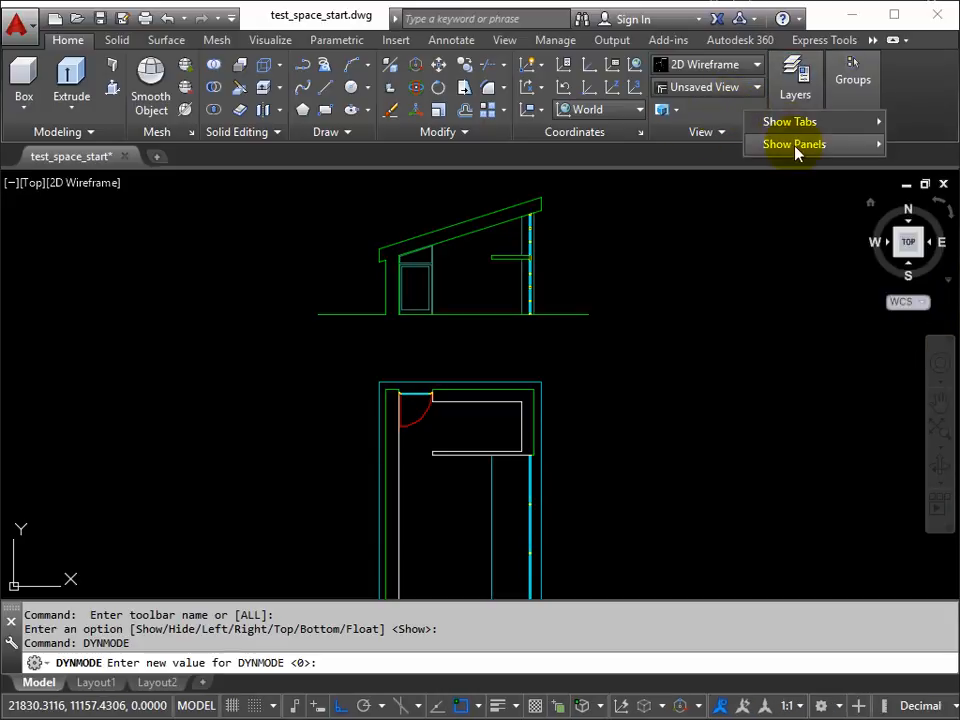
{"action": "mouse_move", "coordinate": [797, 146]}
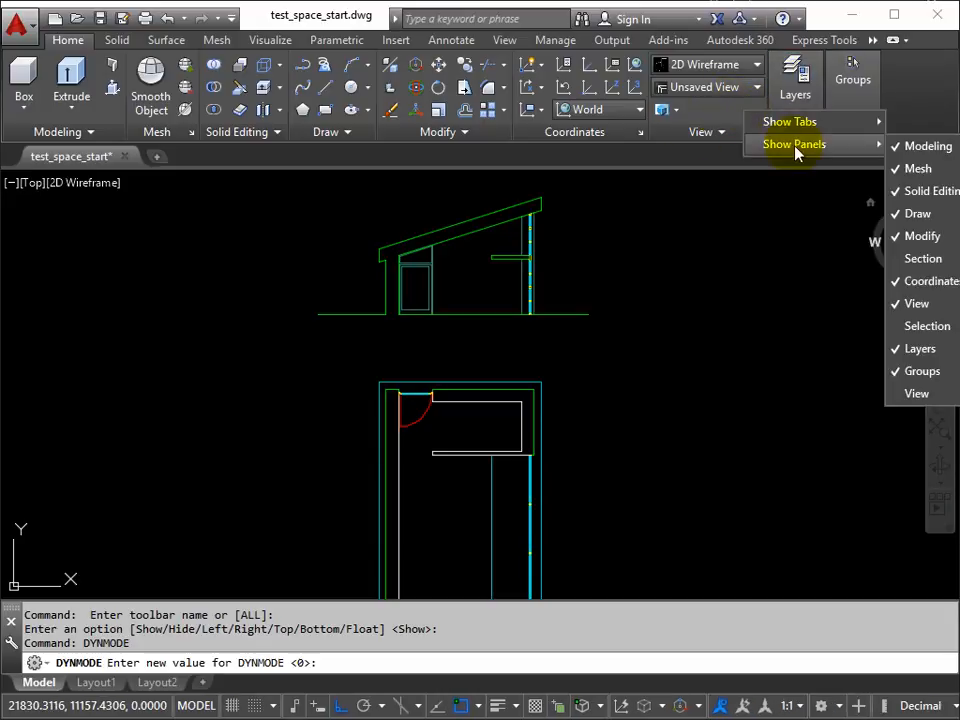
{"action": "left_click", "coordinate": [893, 304]}
{"action": "right_click", "coordinate": [729, 124]}
{"action": "mouse_move", "coordinate": [840, 156]}
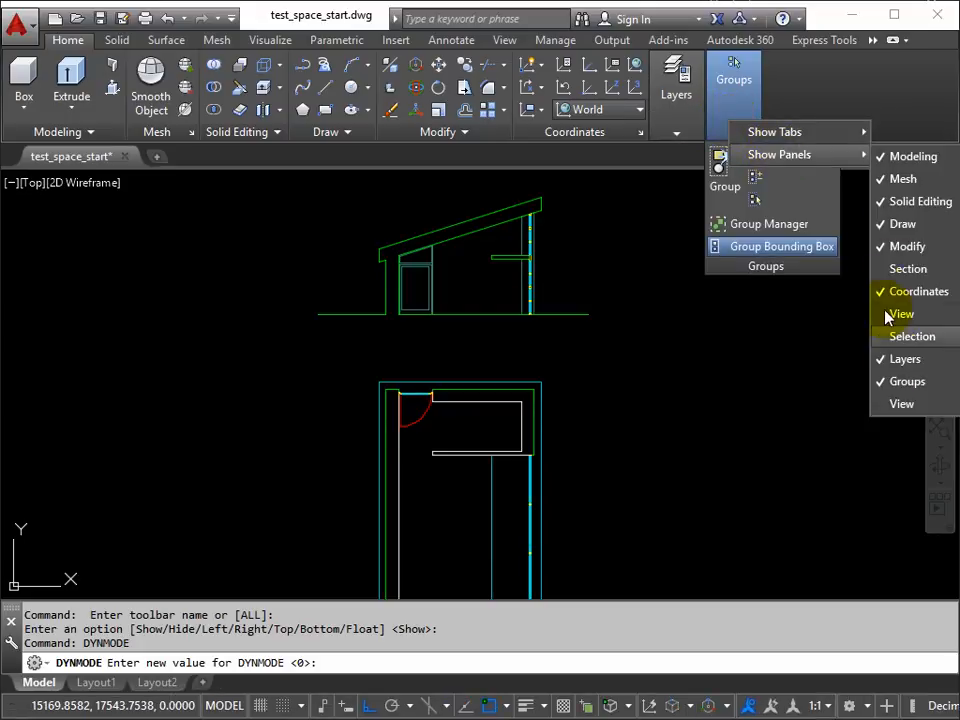
{"action": "left_click", "coordinate": [883, 388]}
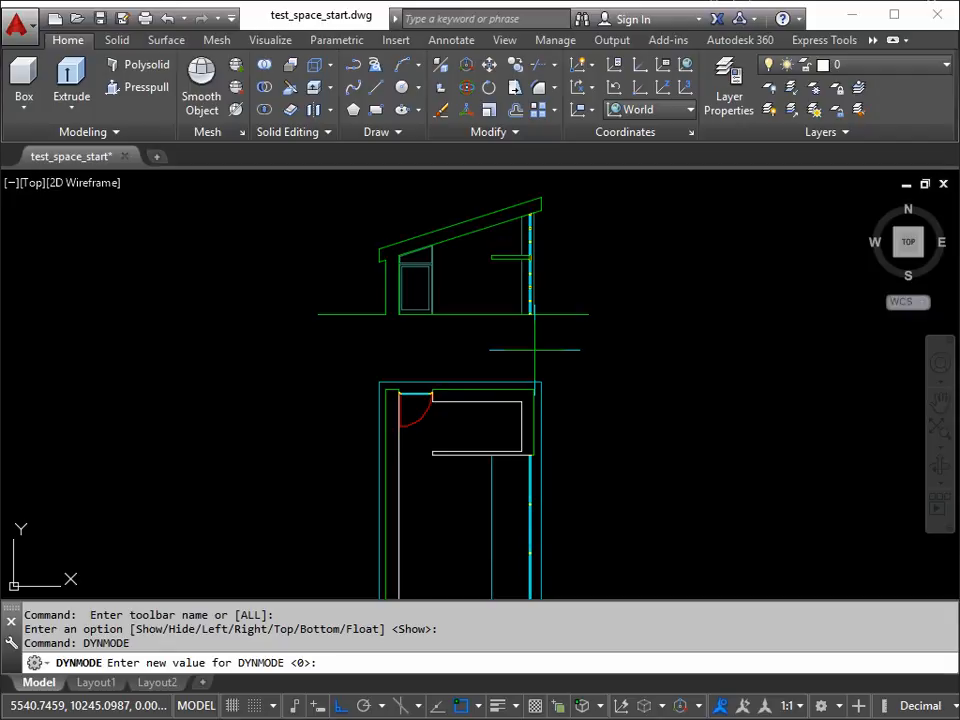
Step: Orbit from the top view to an angled 3D view that shows both the plan and the section
{"action": "scroll", "coordinate": [534, 349], "scroll_direction": "down", "scroll_amount": 2}
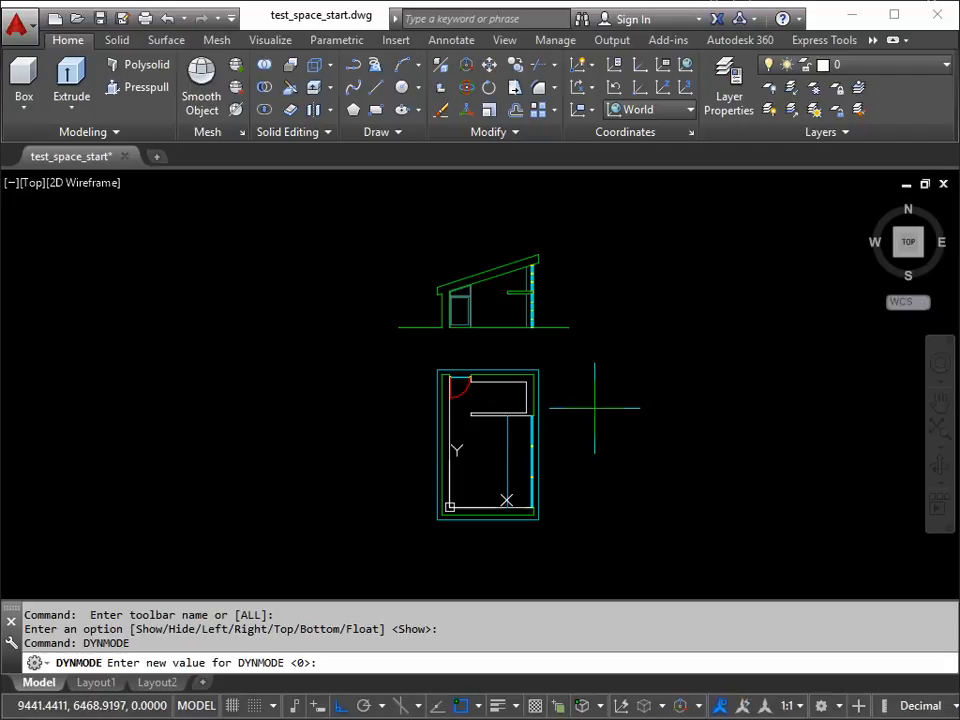
{"action": "middle_click_drag", "start_coordinate": [596, 422], "coordinate": [506, 343], "text": "shift"}
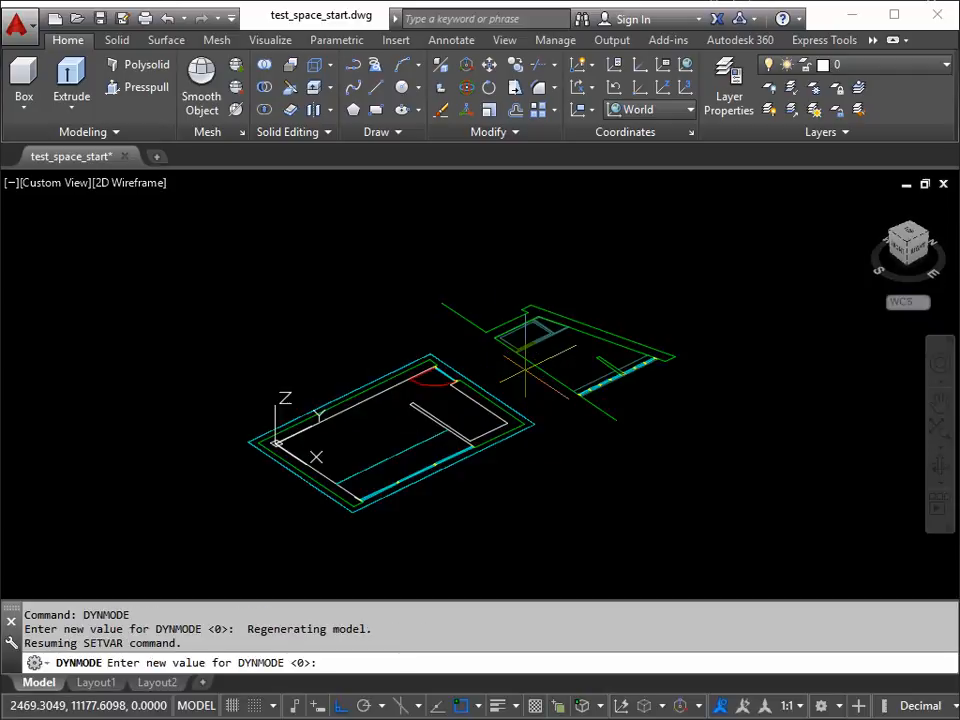
{"action": "scroll", "coordinate": [522, 368], "scroll_direction": "up", "scroll_amount": 2}
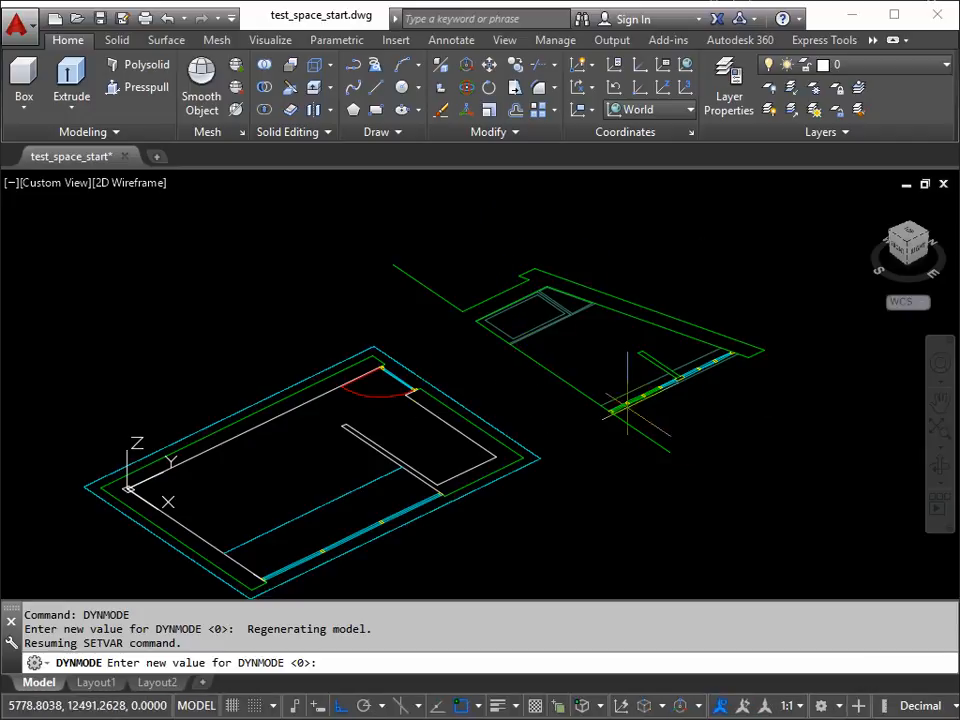
Step: Examine how the flat section linework relates to the plan's walls and window line in the 3D view
{"action": "middle_click_drag", "start_coordinate": [240, 473], "coordinate": [244, 441]}
{"action": "scroll", "coordinate": [245, 440], "scroll_direction": "up", "scroll_amount": 2}
{"action": "scroll", "coordinate": [584, 304], "scroll_direction": "down", "scroll_amount": 2}
{"action": "middle_click_drag", "start_coordinate": [645, 258], "coordinate": [515, 348]}
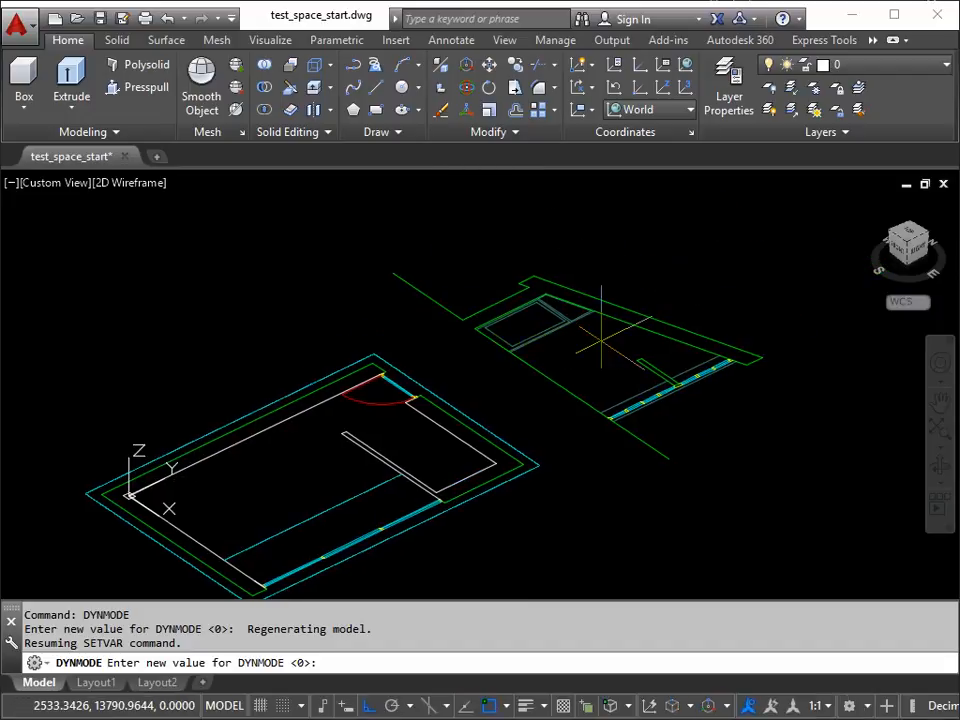
{"action": "left_click", "coordinate": [264, 585]}
{"action": "middle_click_drag", "start_coordinate": [396, 491], "coordinate": [447, 432]}
{"action": "middle_click_drag", "start_coordinate": [218, 375], "coordinate": [248, 353]}
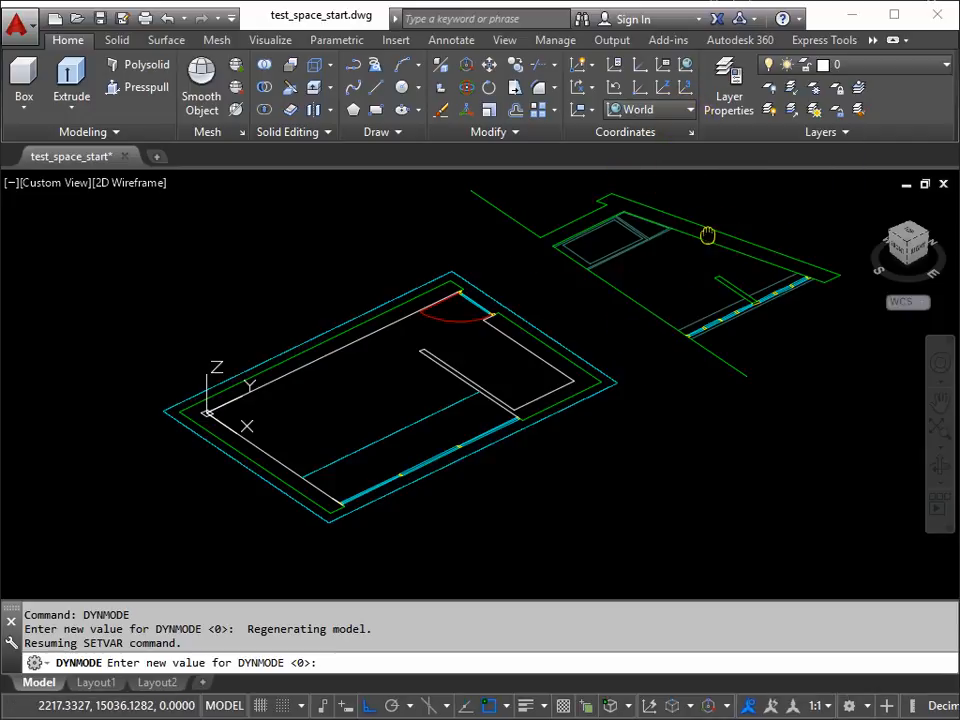
{"action": "middle_click_drag", "start_coordinate": [707, 231], "coordinate": [608, 285]}
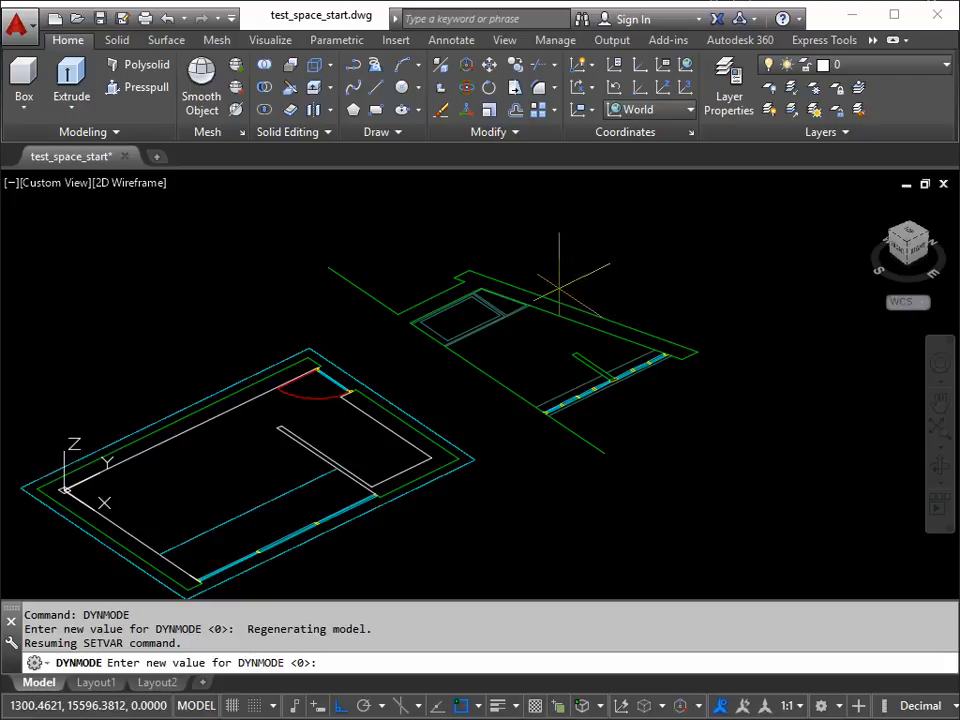
Step: Copy all the section linework with a base point at the inner floor corner beside the door, cancelling the pending DYNMODE entry
{"action": "key", "text": "ctrl+shift+c"}
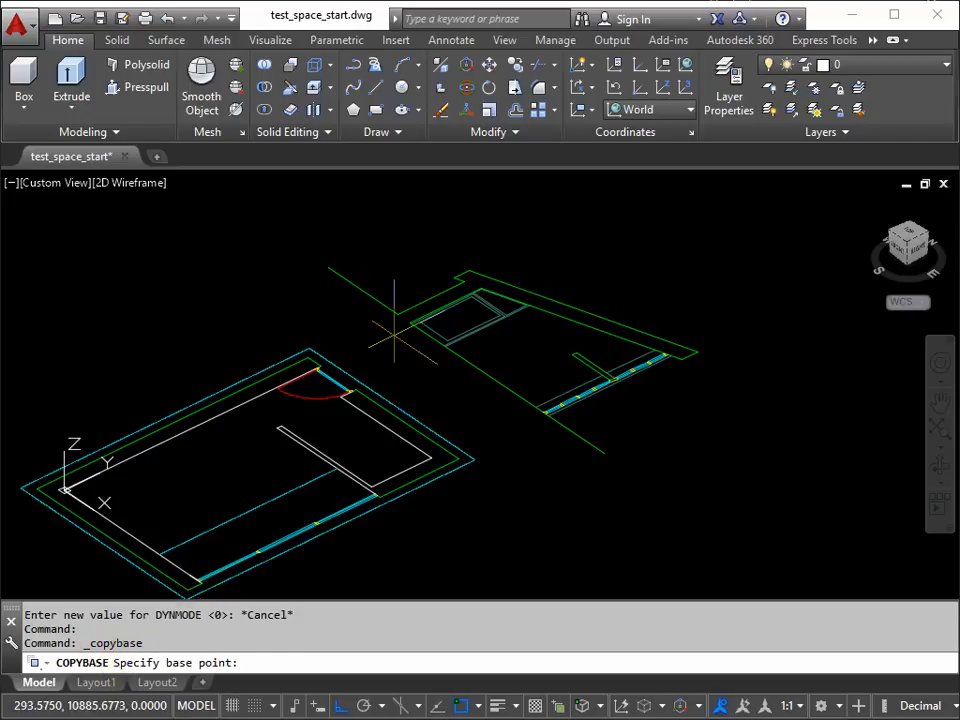
{"action": "scroll", "coordinate": [407, 323], "scroll_direction": "up", "scroll_amount": 5}
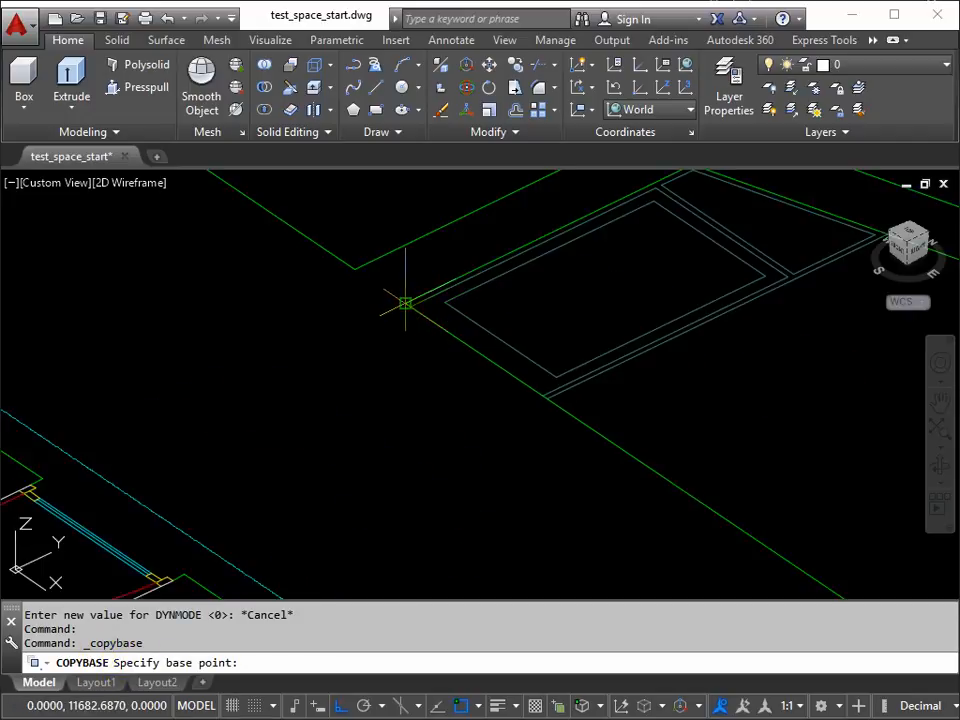
{"action": "scroll", "coordinate": [405, 303], "scroll_direction": "up", "scroll_amount": 4}
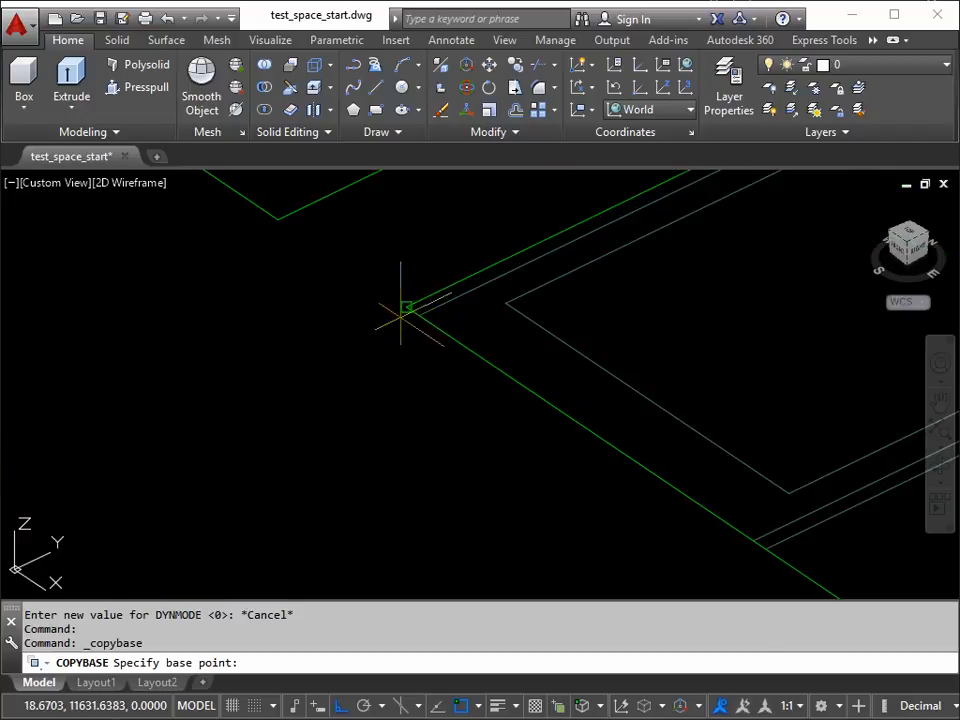
{"action": "left_click", "coordinate": [405, 306]}
{"action": "scroll", "coordinate": [405, 307], "scroll_direction": "down", "scroll_amount": 6}
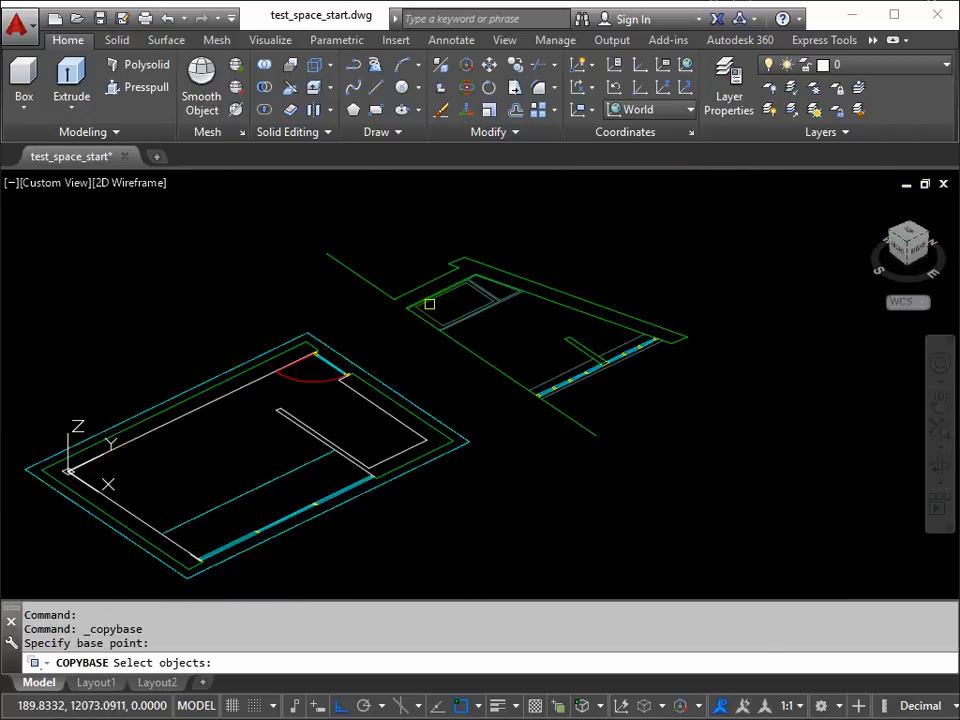
{"action": "left_click", "coordinate": [516, 229]}
{"action": "left_click", "coordinate": [383, 323]}
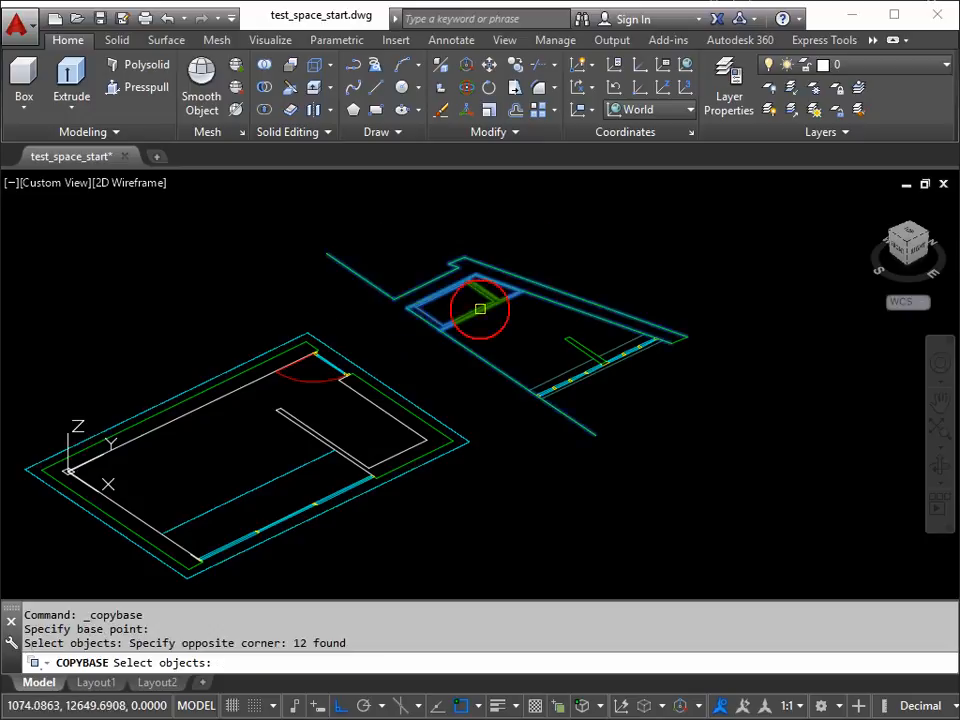
{"action": "left_click", "coordinate": [656, 265]}
{"action": "left_click", "coordinate": [456, 396]}
{"action": "left_click", "coordinate": [720, 304]}
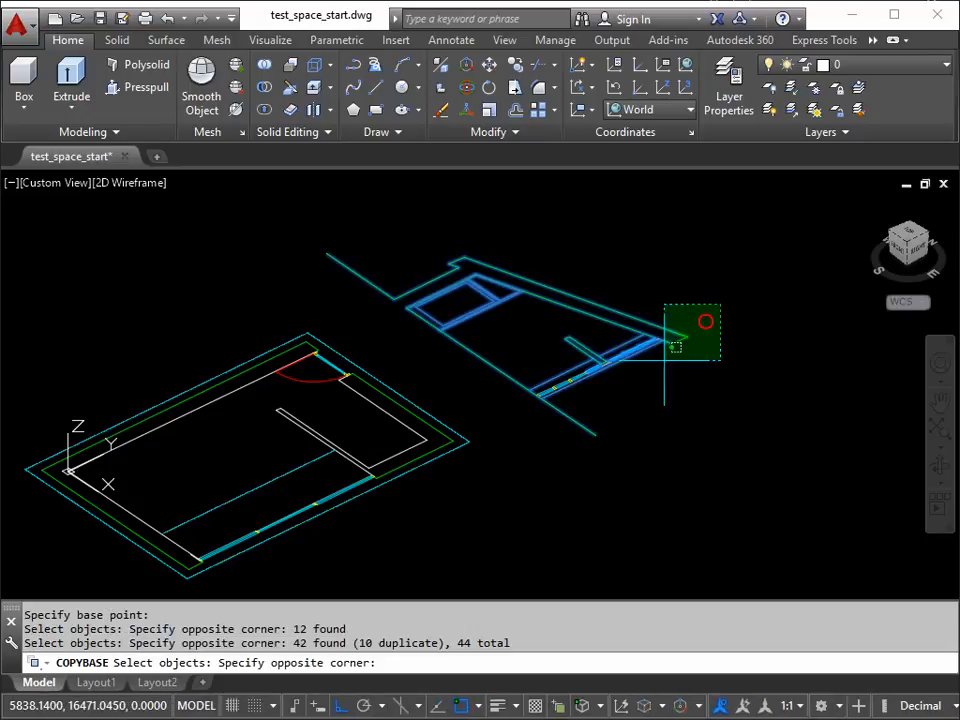
{"action": "left_click", "coordinate": [528, 445]}
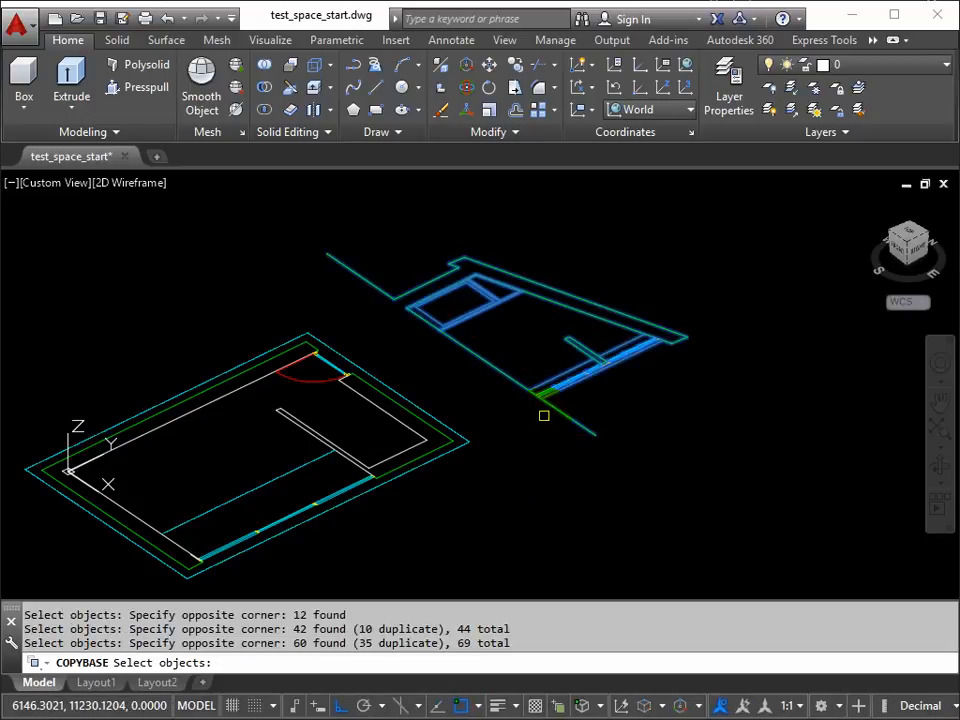
{"action": "key", "text": "Return"}
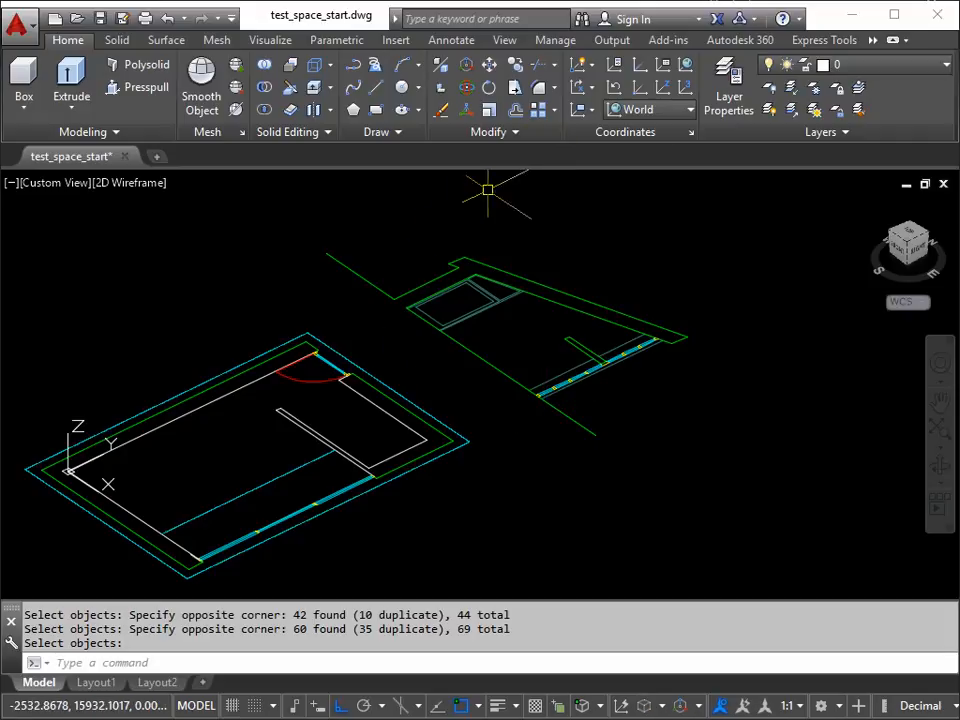
Step: Set the user coordinate system to Front
{"action": "left_click", "coordinate": [690, 112]}
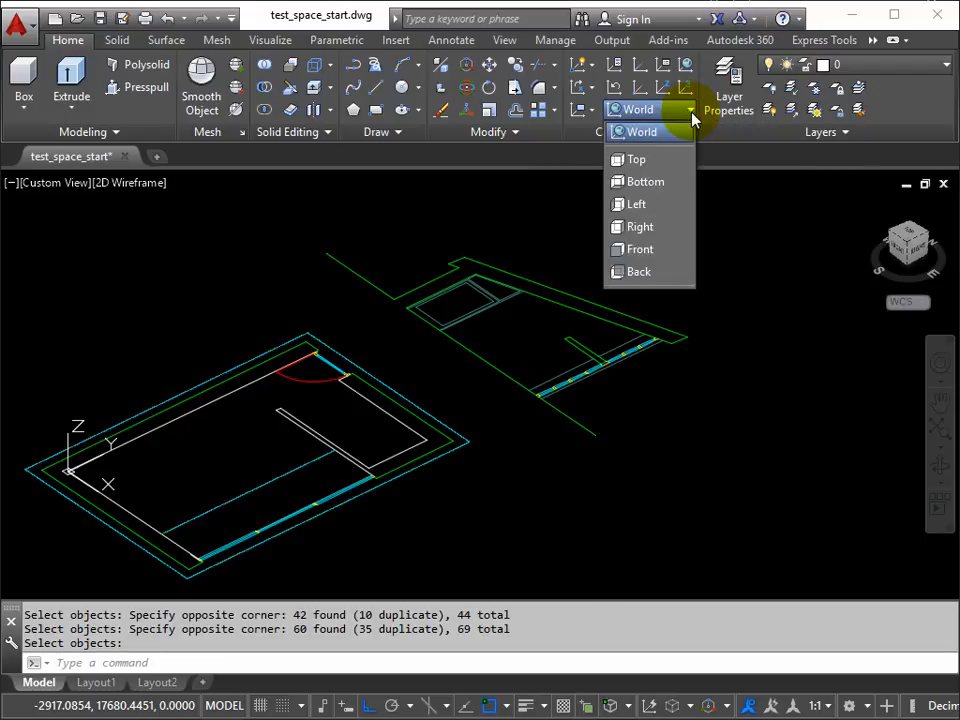
{"action": "left_click", "coordinate": [645, 250]}
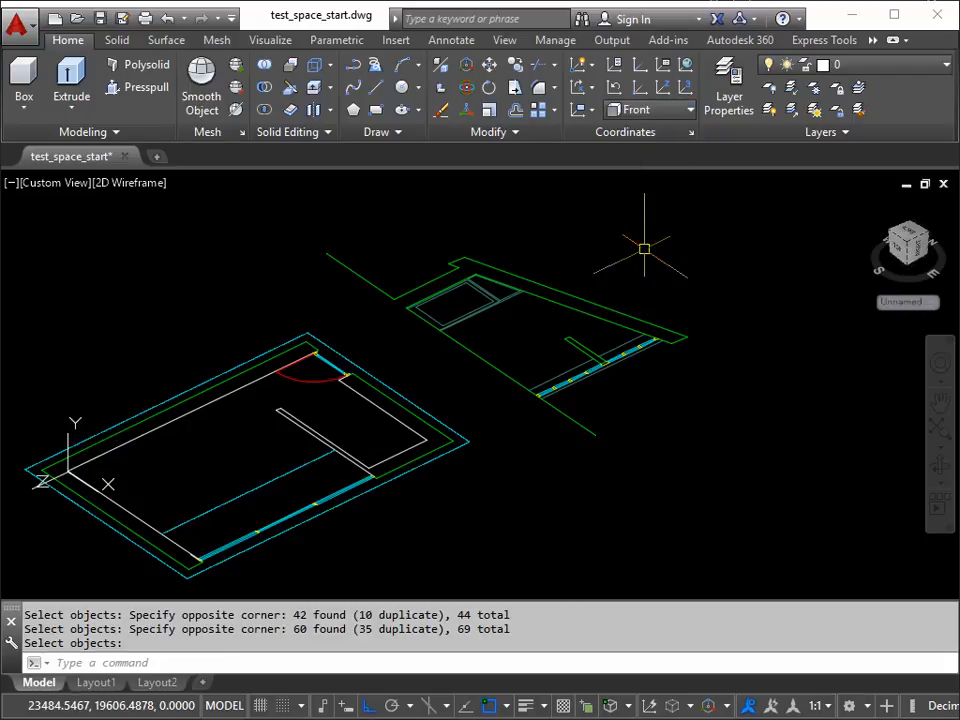
{"action": "middle_click_drag", "start_coordinate": [285, 418], "coordinate": [427, 380]}
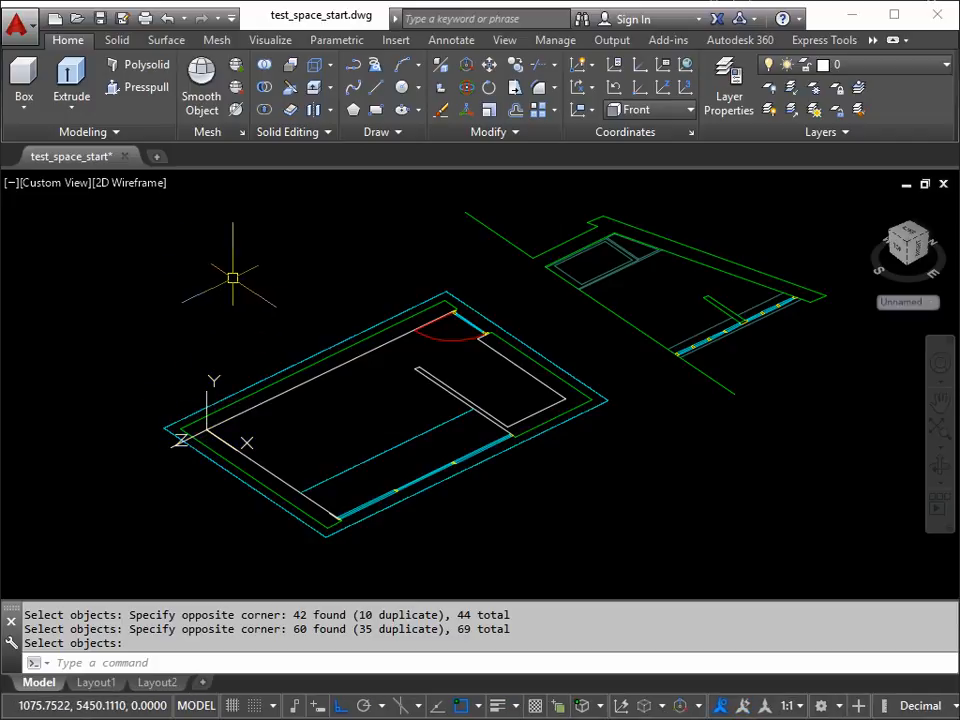
Step: Paste the copied section as a block at the plan's inner wall corner on the origin, so it stands upright
{"action": "key", "text": "Return"}
{"action": "key", "text": "ctrl+shift+v"}
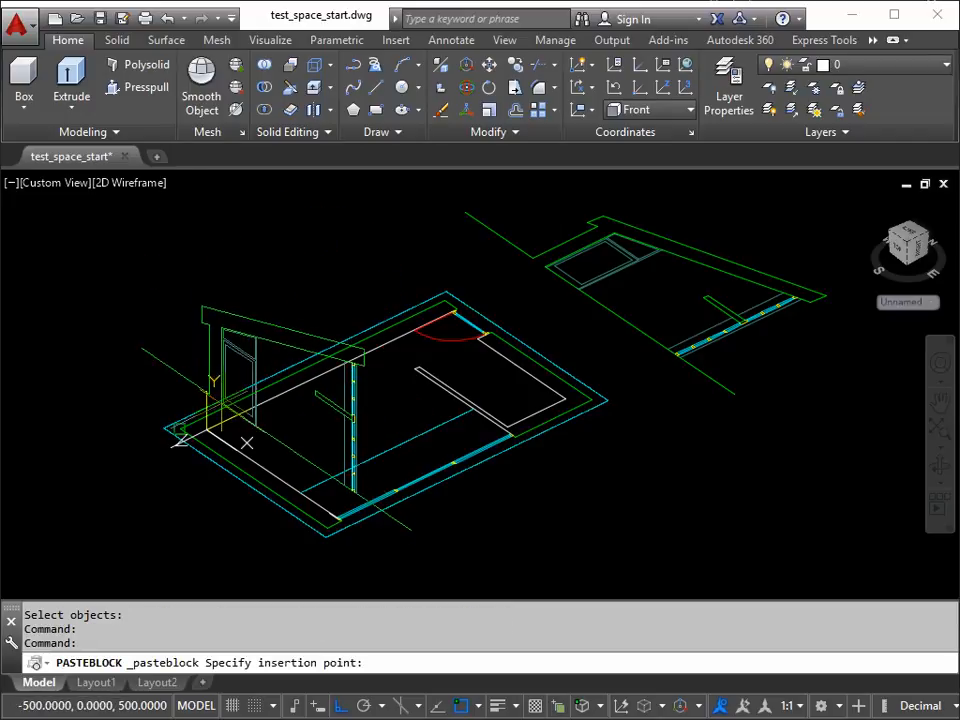
{"action": "scroll", "coordinate": [247, 442], "scroll_direction": "up", "scroll_amount": 5}
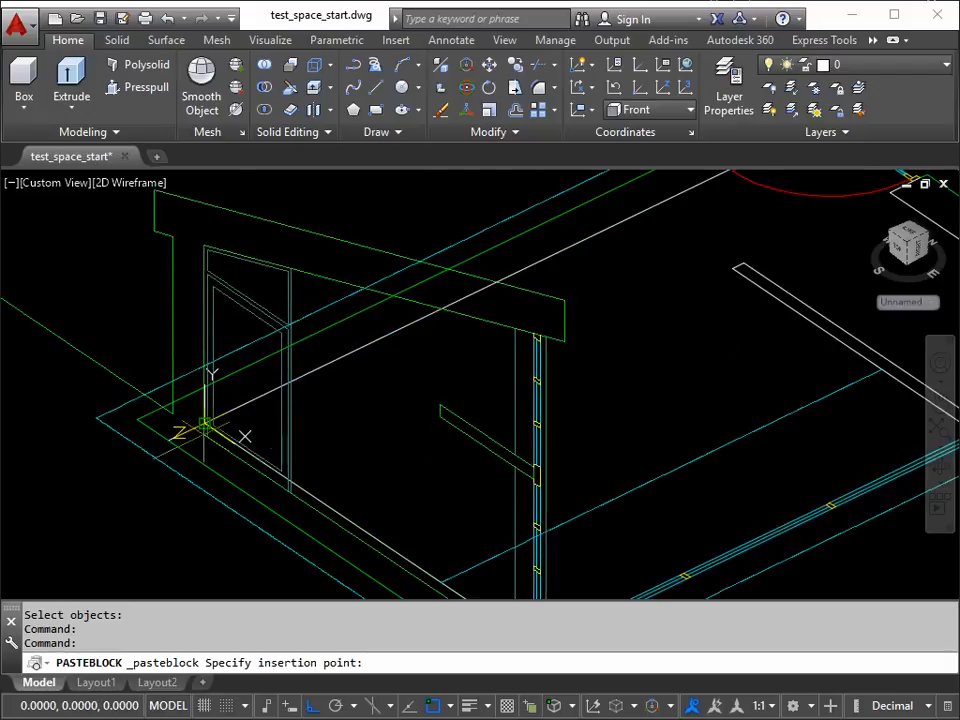
{"action": "scroll", "coordinate": [200, 420], "scroll_direction": "up", "scroll_amount": 3}
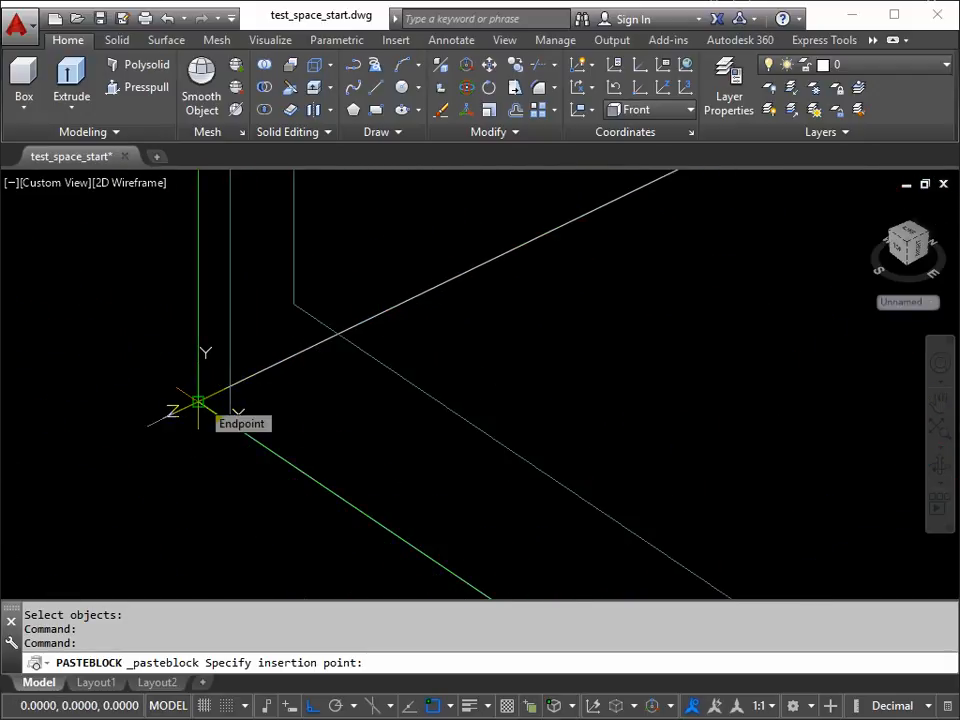
{"action": "left_click", "coordinate": [198, 402]}
{"action": "scroll", "coordinate": [368, 332], "scroll_direction": "down", "scroll_amount": 6}
{"action": "mouse_move", "coordinate": [368, 336]}
{"action": "middle_mouse_down"}
{"action": "mouse_move", "coordinate": [392, 348]}
{"action": "mouse_move", "coordinate": [299, 358]}
{"action": "middle_mouse_up"}
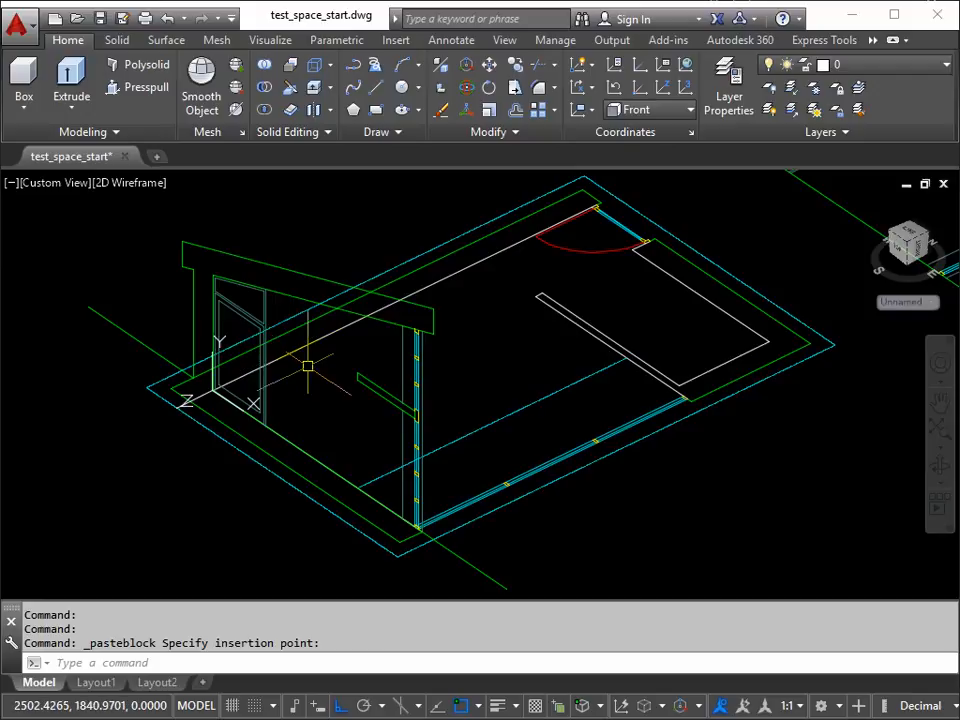
Step: Erase all the original flat section linework beyond the plan
{"action": "scroll", "coordinate": [470, 320], "scroll_direction": "down", "scroll_amount": 5}
{"action": "scroll", "coordinate": [492, 324], "scroll_direction": "up", "scroll_amount": 2}
{"action": "scroll", "coordinate": [492, 324], "scroll_direction": "up", "scroll_amount": 2}
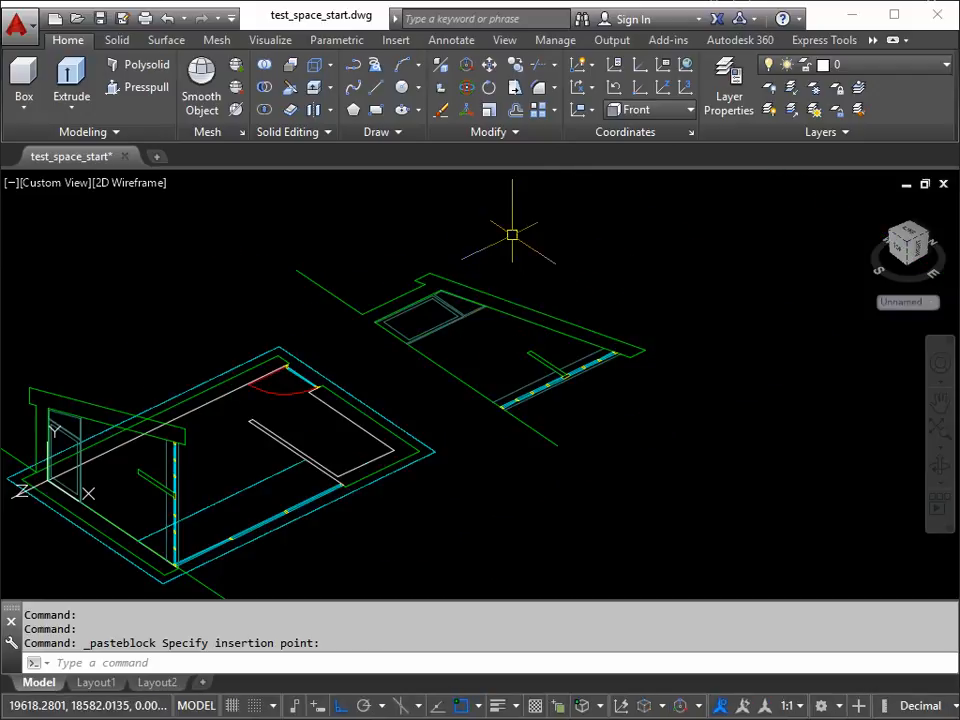
{"action": "left_click", "coordinate": [512, 234]}
{"action": "left_click", "coordinate": [336, 336]}
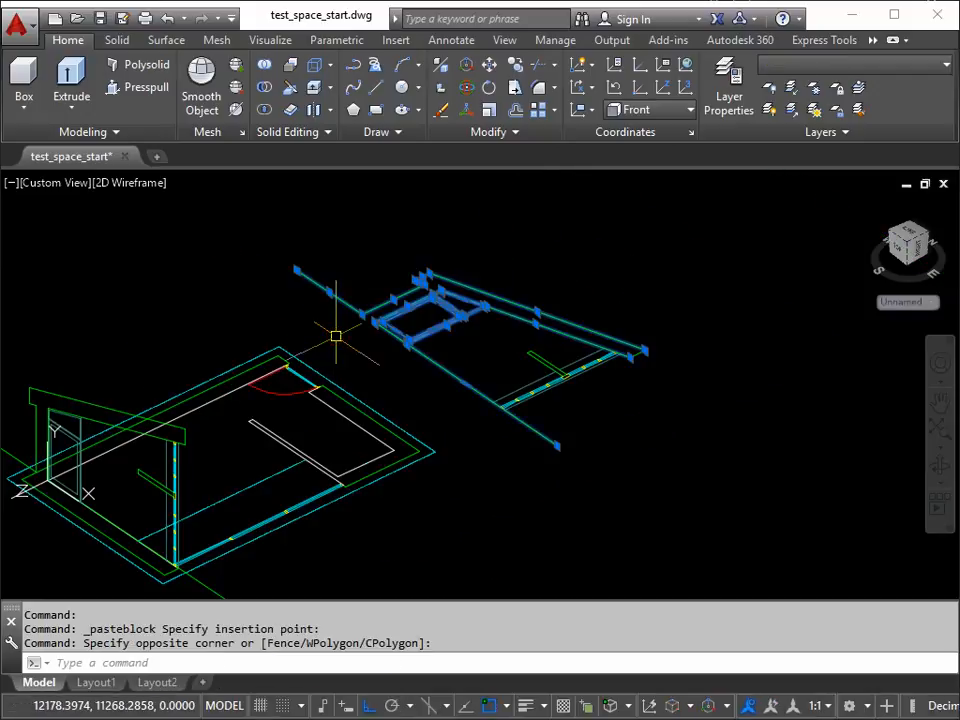
{"action": "key", "text": "Delete"}
{"action": "left_click", "coordinate": [661, 285]}
{"action": "left_click", "coordinate": [476, 424]}
{"action": "key", "text": "Delete"}
Step: Check that the upright section selects as one block, deselect it, and inspect its corner at the UCS origin
{"action": "middle_click_drag", "start_coordinate": [361, 446], "coordinate": [600, 336]}
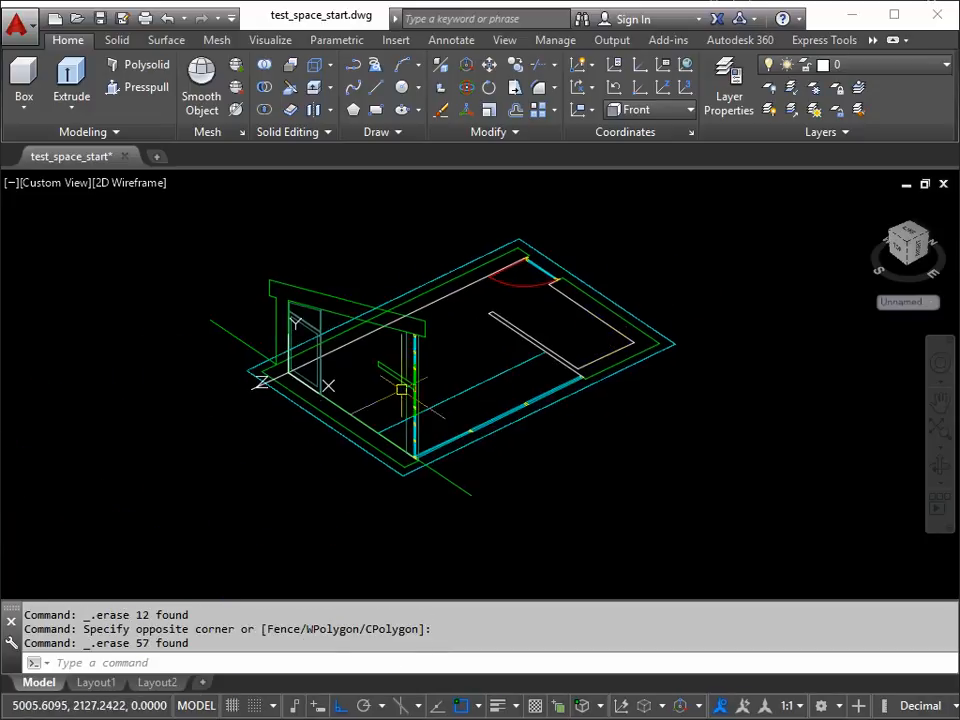
{"action": "left_click", "coordinate": [403, 333]}
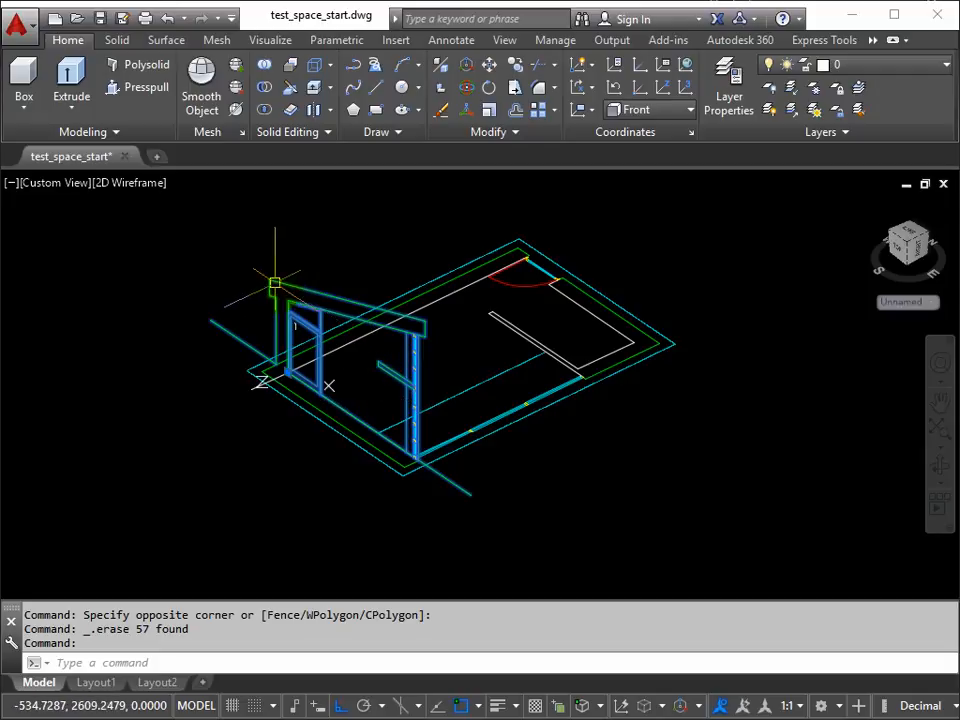
{"action": "key", "text": "Escape"}
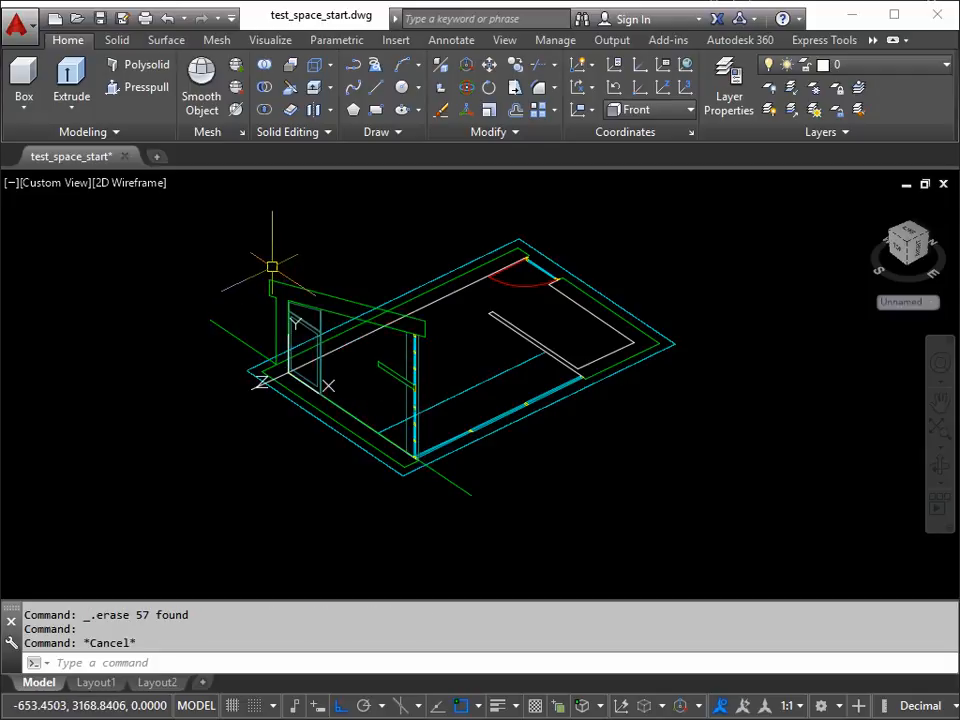
{"action": "mouse_move", "coordinate": [276, 267]}
{"action": "middle_mouse_down"}
{"action": "mouse_move", "coordinate": [281, 321]}
{"action": "mouse_move", "coordinate": [332, 326]}
{"action": "middle_mouse_up"}
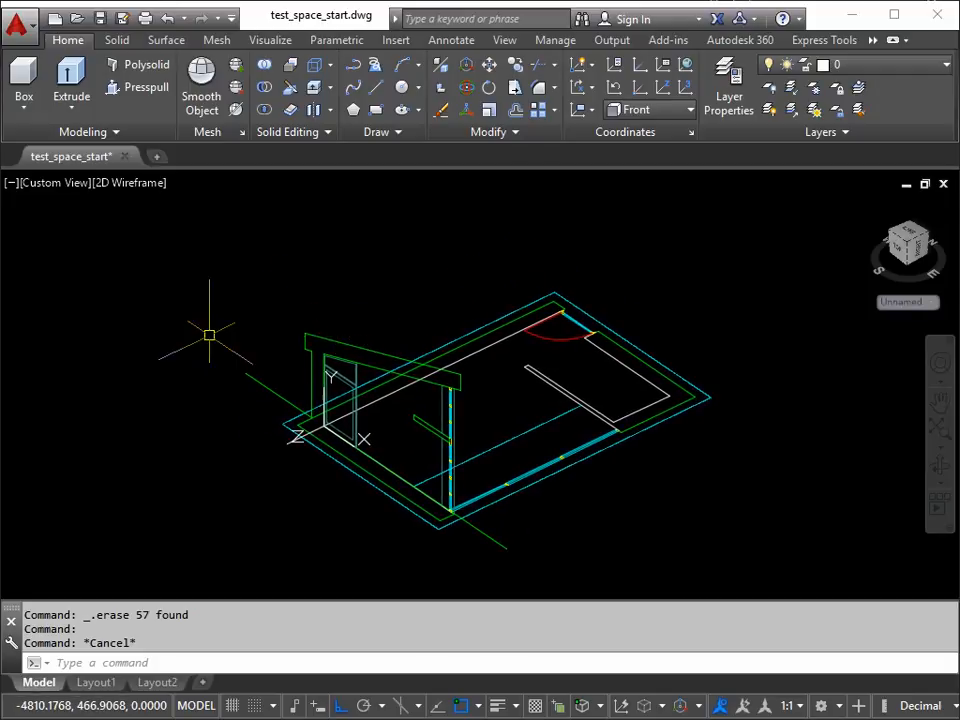
{"action": "scroll", "coordinate": [338, 435], "scroll_direction": "up", "scroll_amount": 4}
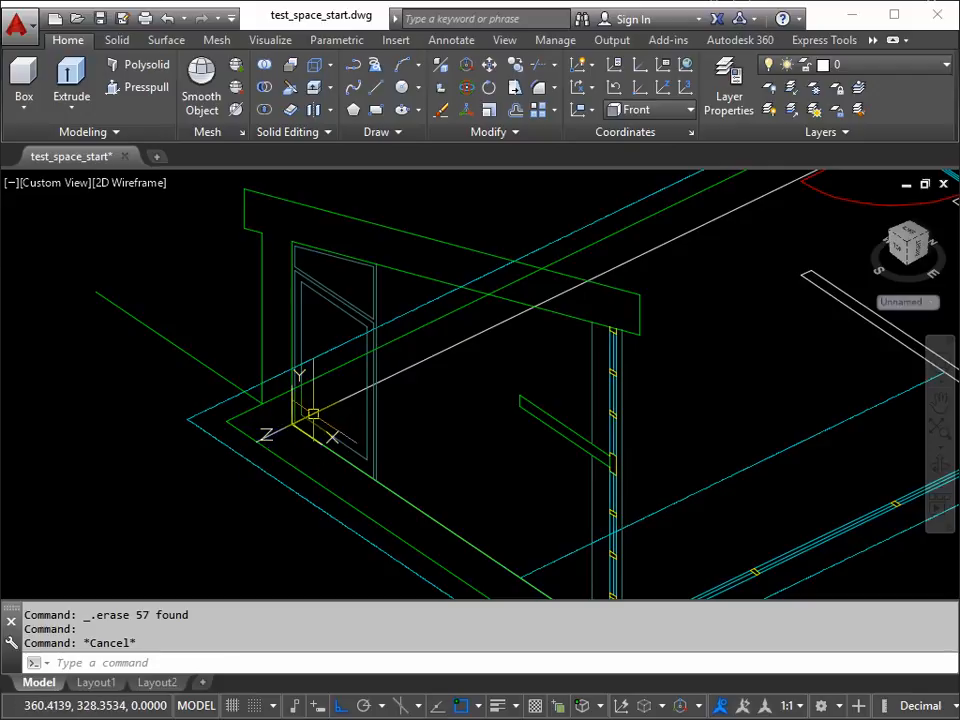
{"action": "scroll", "coordinate": [329, 414], "scroll_direction": "down", "scroll_amount": 3}
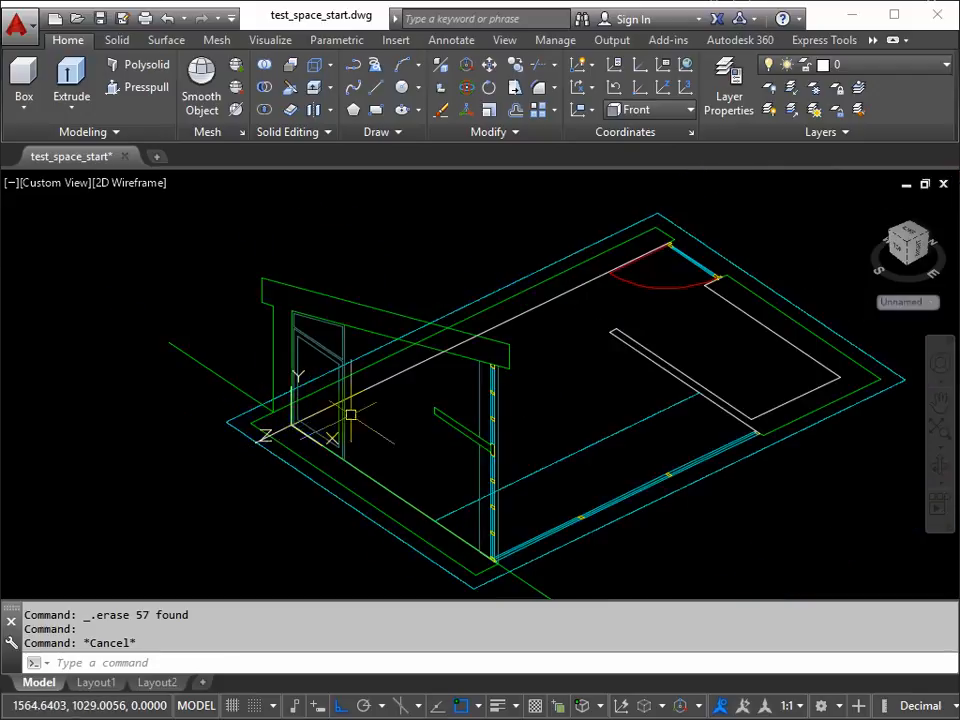
{"action": "scroll", "coordinate": [300, 425], "scroll_direction": "up", "scroll_amount": 4}
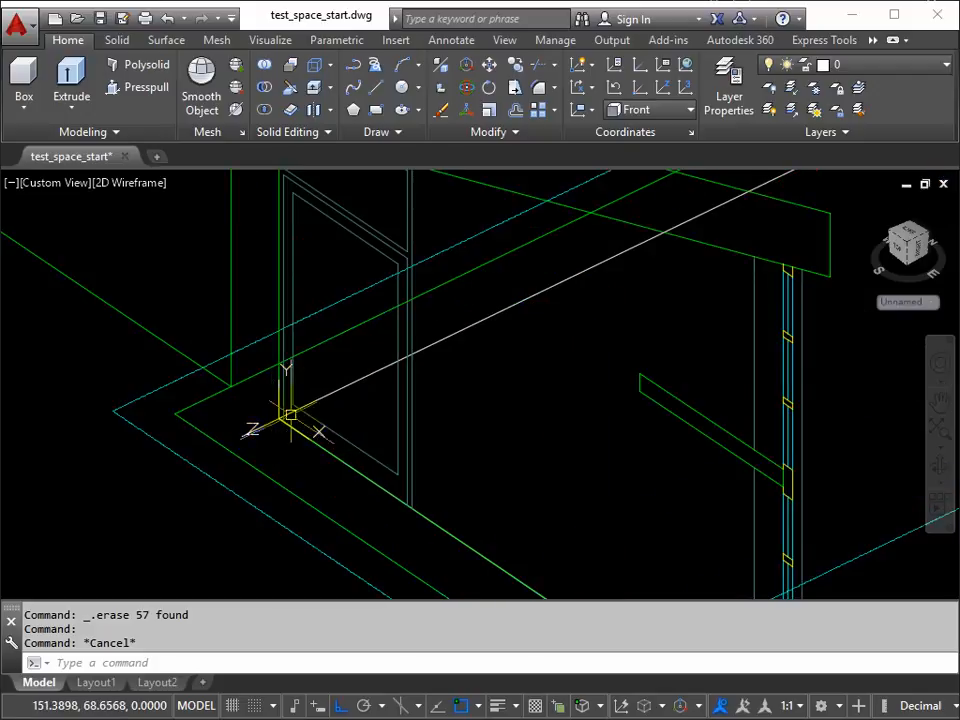
{"action": "scroll", "coordinate": [279, 420], "scroll_direction": "down", "scroll_amount": 4}
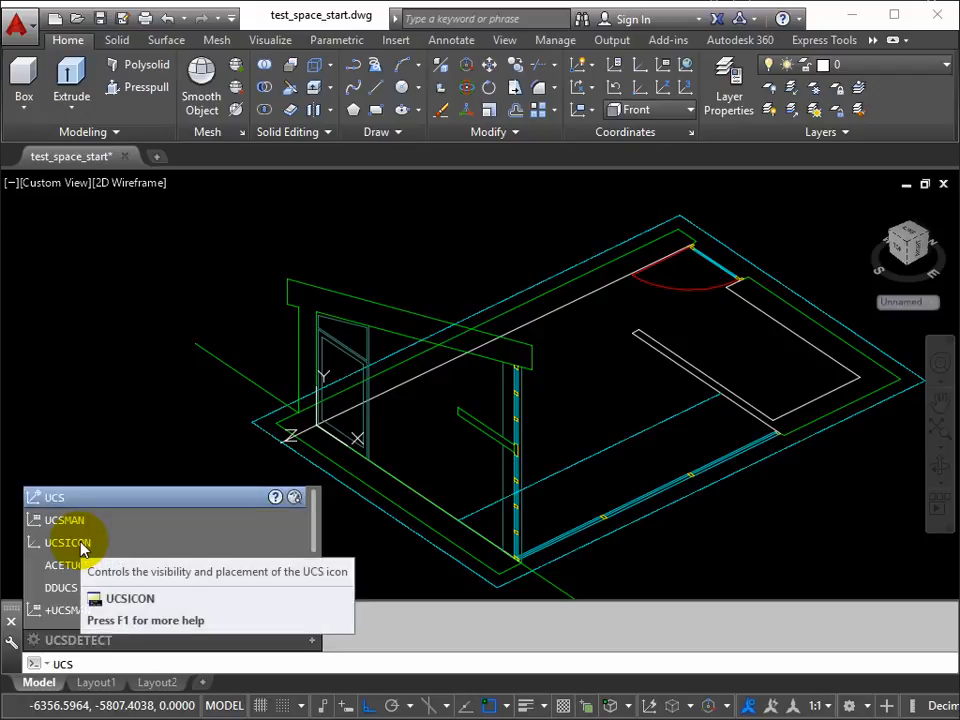
Step: Set the UCS icon's display to Noorigin so it stays at the viewport corner instead of the drawing origin
{"action": "type", "text": "IC"}
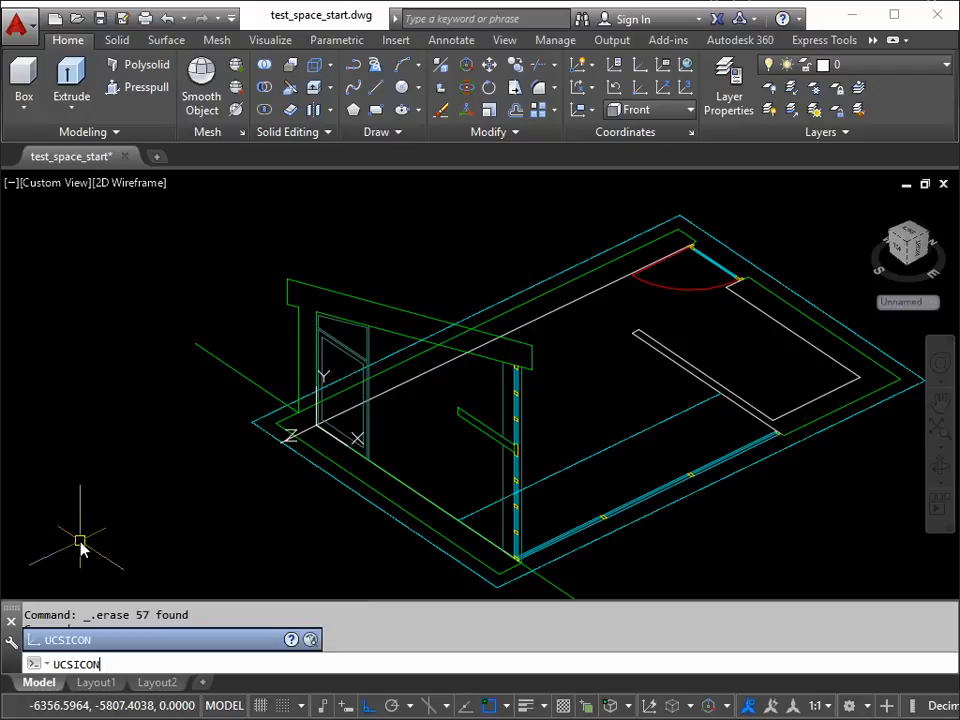
{"action": "type", "text": "ON"}
{"action": "key", "text": "Return"}
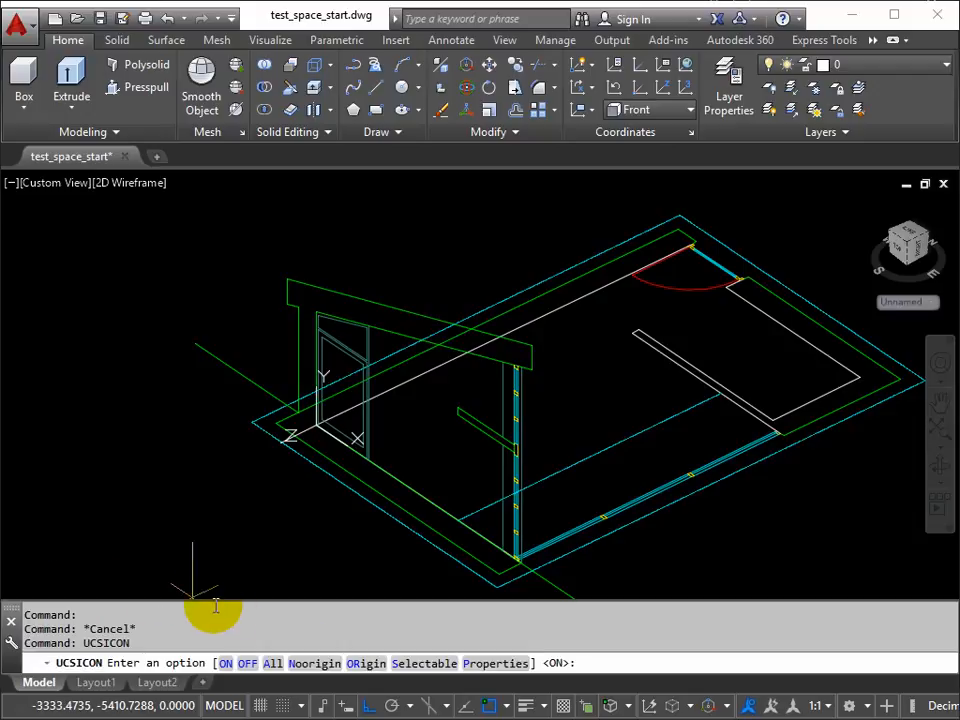
{"action": "left_click", "coordinate": [298, 663]}
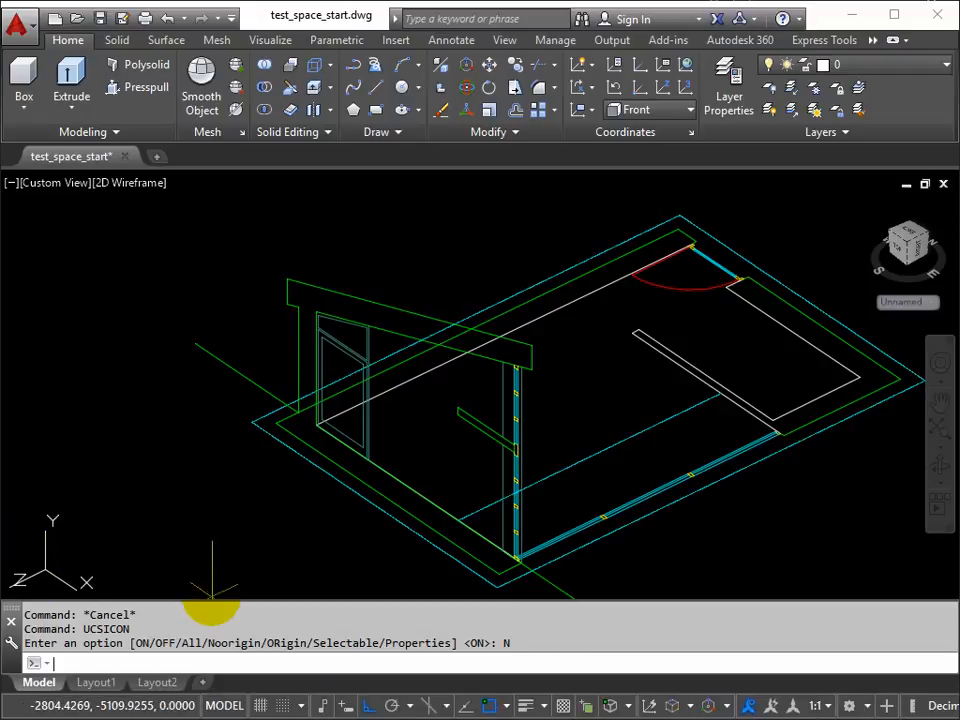
Step: Set the UCS icon's properties to a yellow model space colour, size 67 and line width 3
{"action": "key", "text": "Return"}
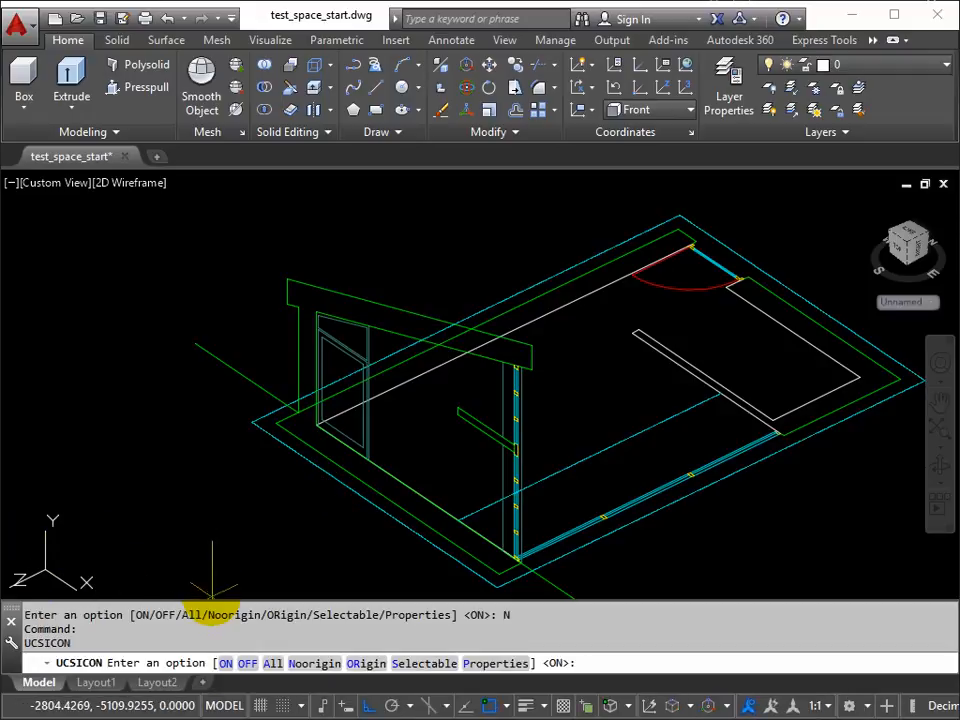
{"action": "left_click", "coordinate": [492, 663]}
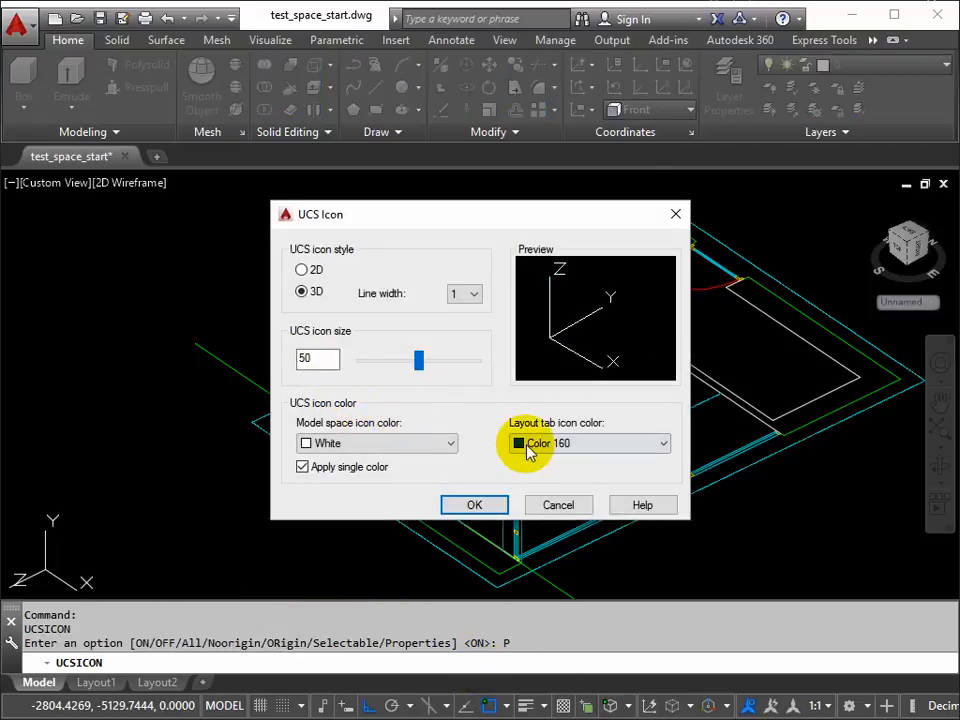
{"action": "left_click", "coordinate": [452, 446]}
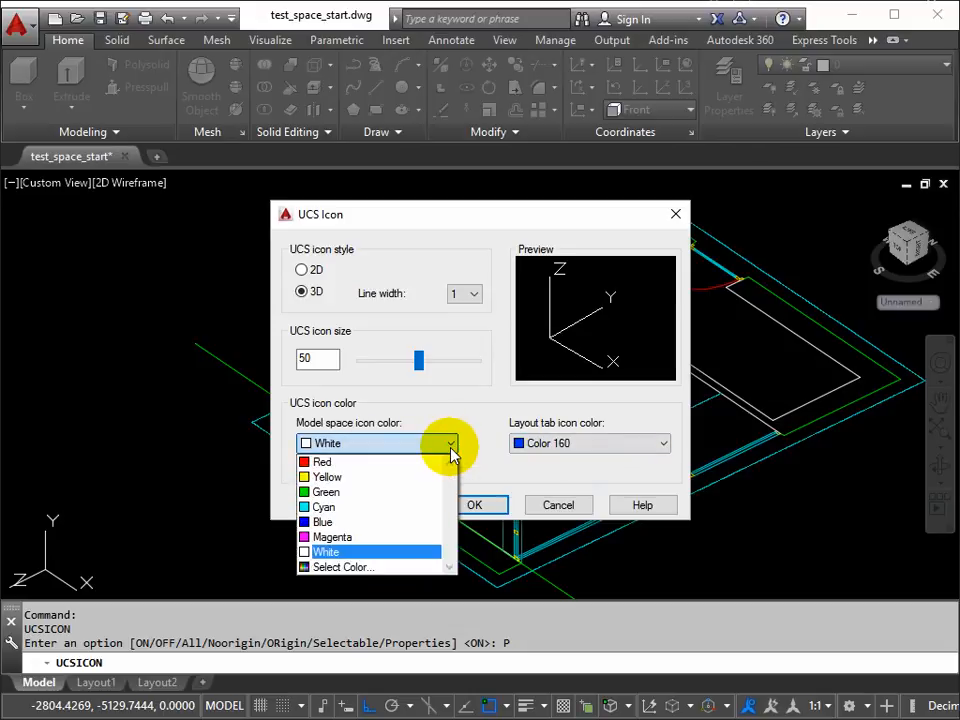
{"action": "left_click", "coordinate": [330, 478]}
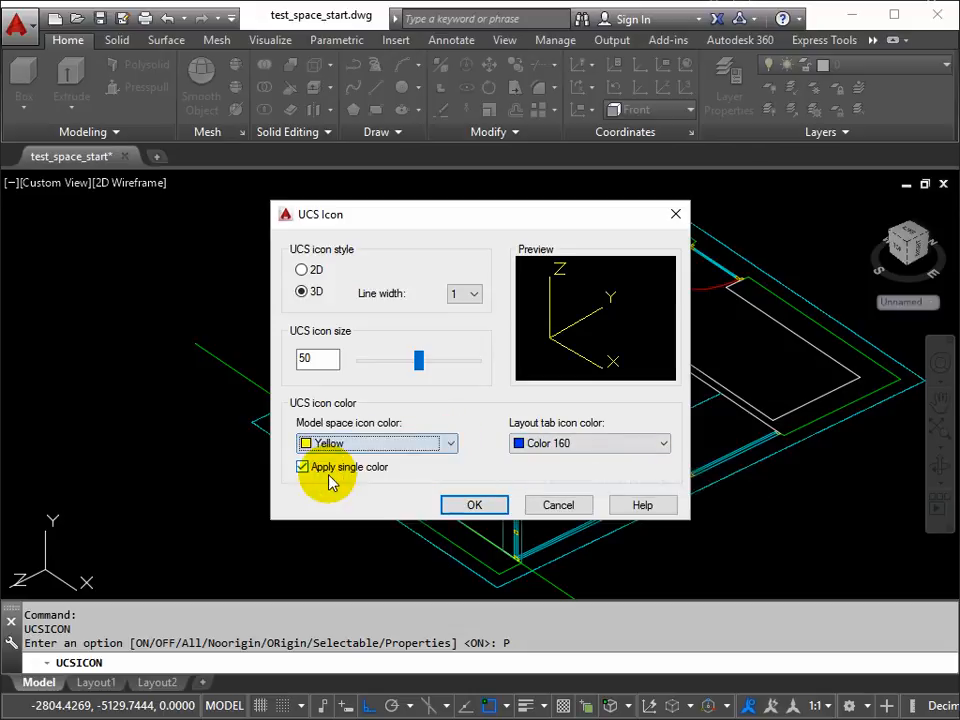
{"action": "left_click_drag", "start_coordinate": [419, 363], "coordinate": [443, 373]}
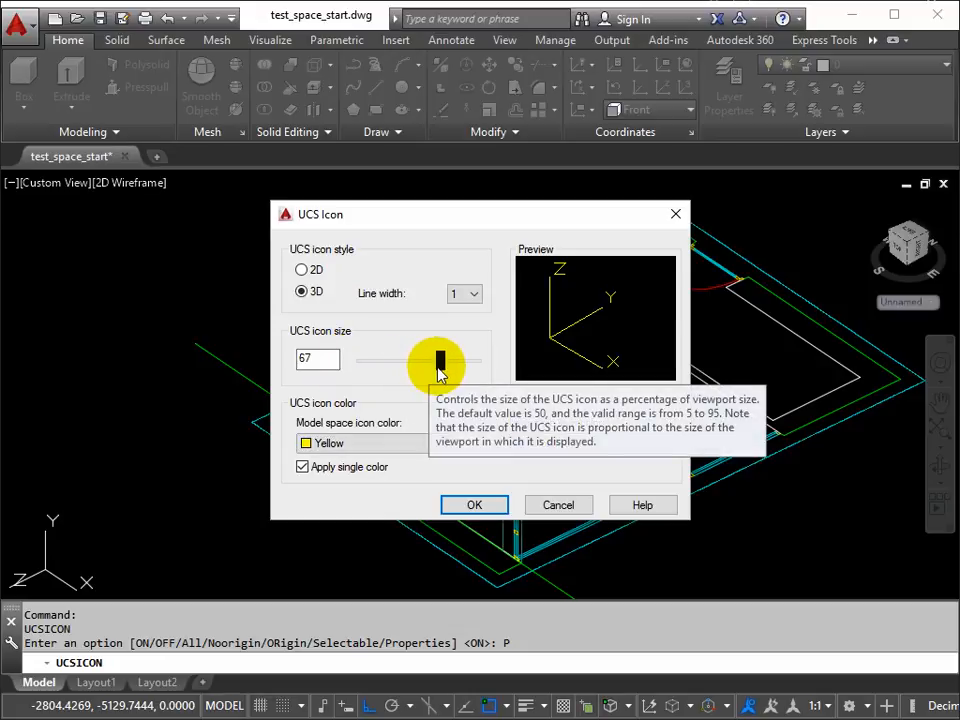
{"action": "left_click", "coordinate": [476, 295]}
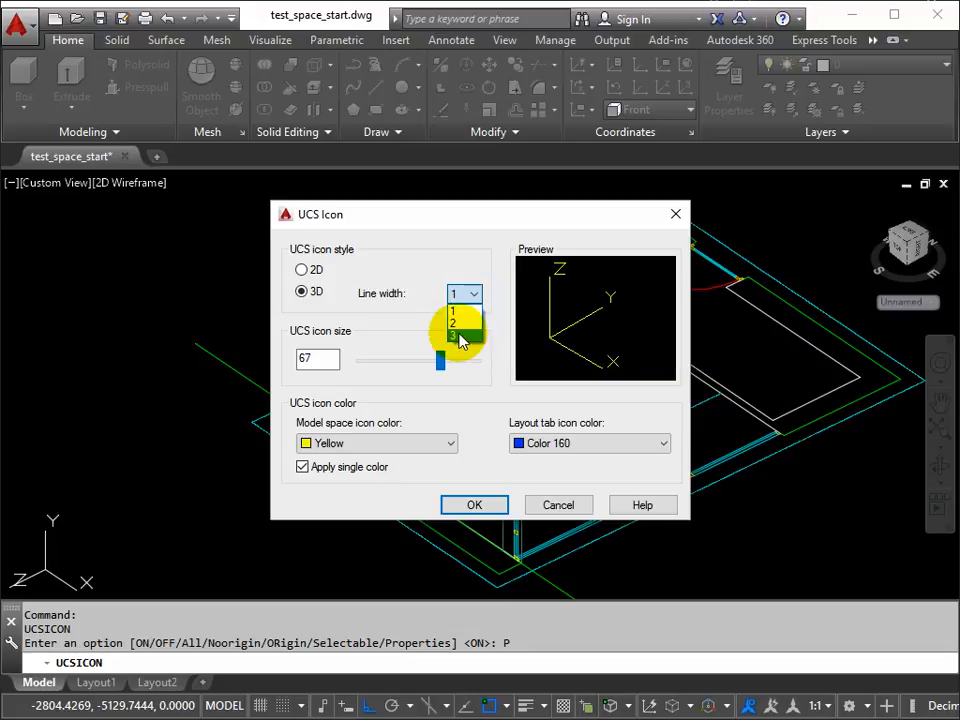
{"action": "left_click", "coordinate": [460, 338]}
{"action": "left_click", "coordinate": [480, 505]}
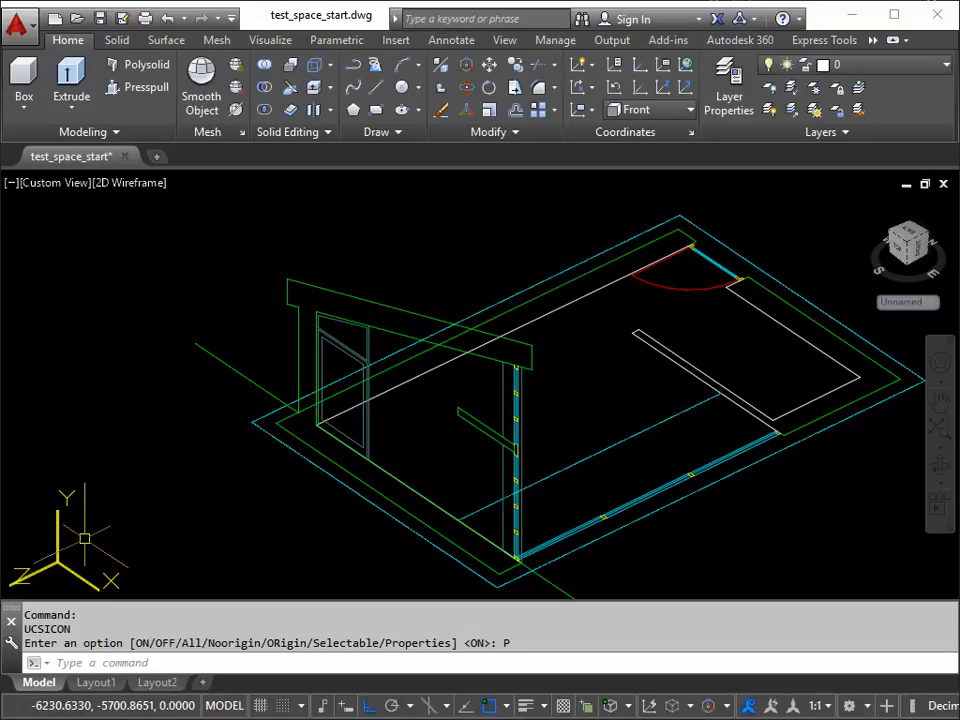
Step: Enlarge the AutoSnap marker slightly through the object snap settings' drafting options
{"action": "mouse_move", "coordinate": [439, 381]}
{"action": "middle_mouse_down"}
{"action": "mouse_move", "coordinate": [375, 388]}
{"action": "mouse_move", "coordinate": [382, 366]}
{"action": "mouse_move", "coordinate": [351, 369]}
{"action": "middle_mouse_up"}
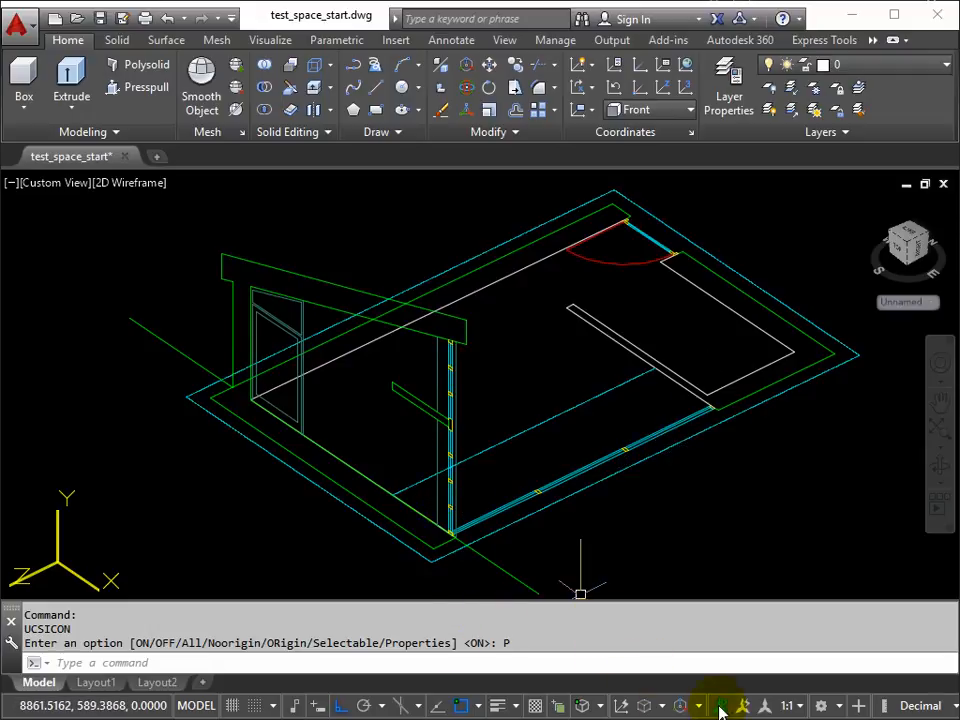
{"action": "right_click", "coordinate": [465, 708]}
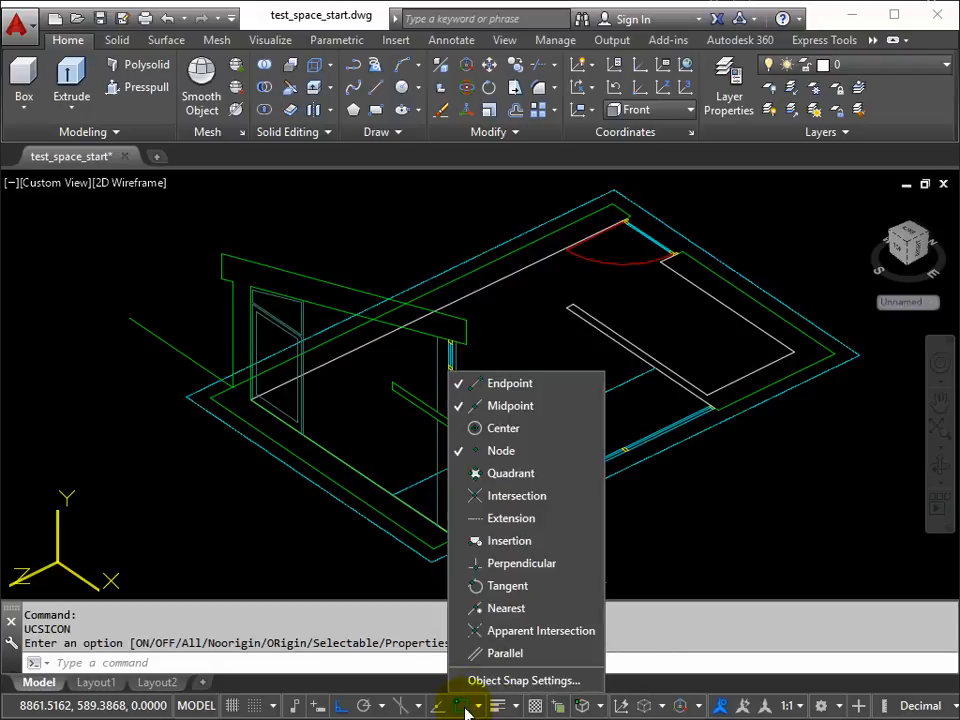
{"action": "left_click", "coordinate": [482, 681]}
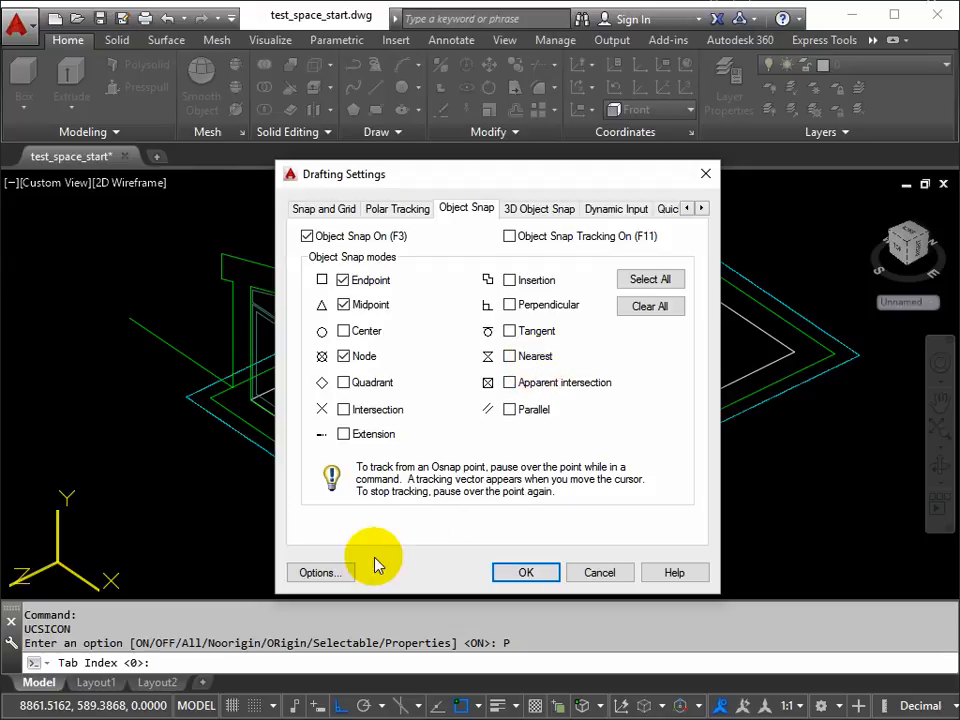
{"action": "left_click", "coordinate": [318, 572]}
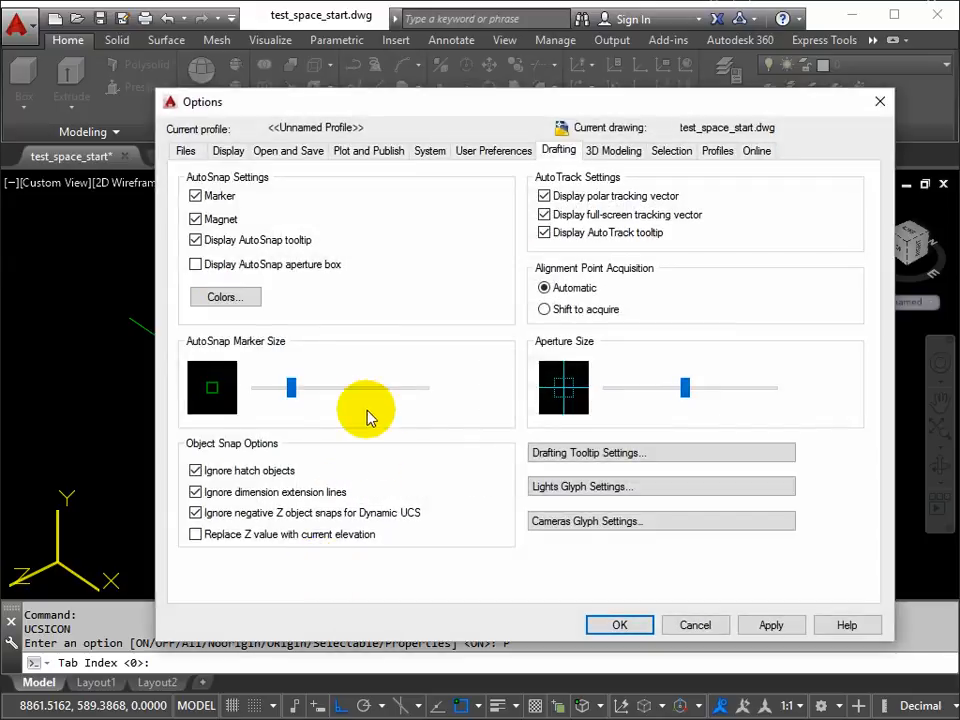
{"action": "left_click_drag", "start_coordinate": [286, 395], "coordinate": [306, 395]}
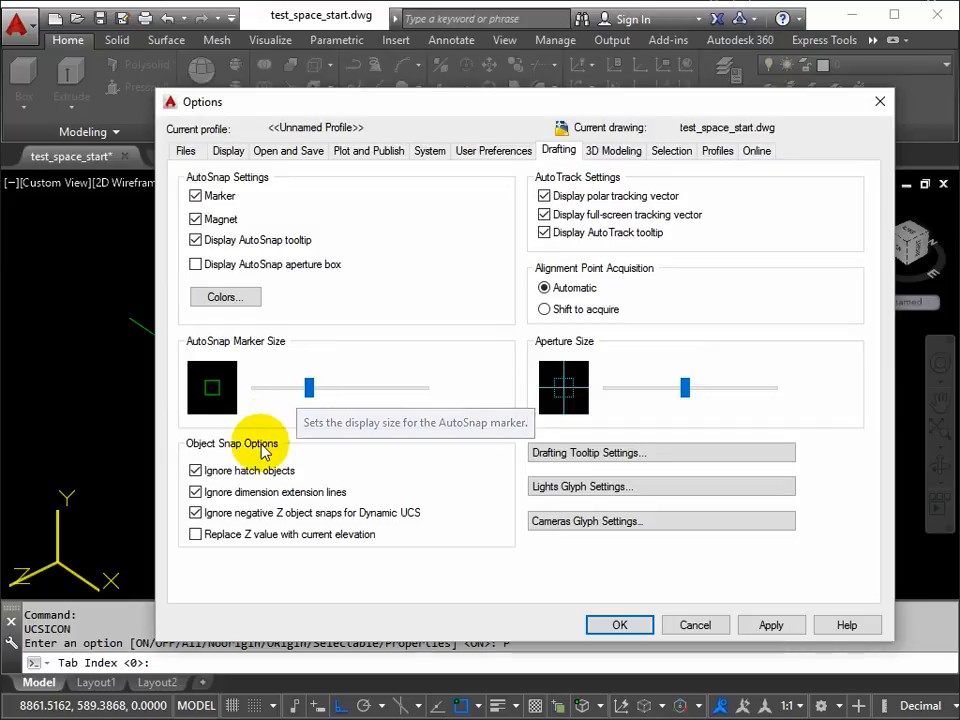
Step: Colour the 2D Autosnap marker yellow for 2D model space and apply the drafting settings
{"action": "left_click", "coordinate": [215, 298]}
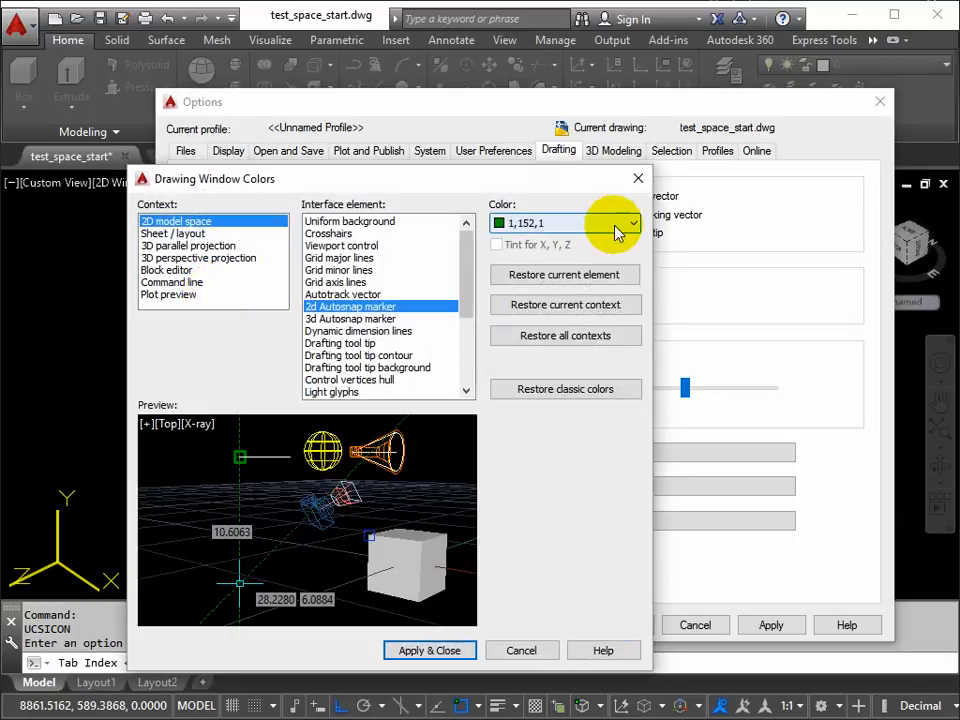
{"action": "left_click", "coordinate": [632, 224]}
{"action": "left_click", "coordinate": [517, 257]}
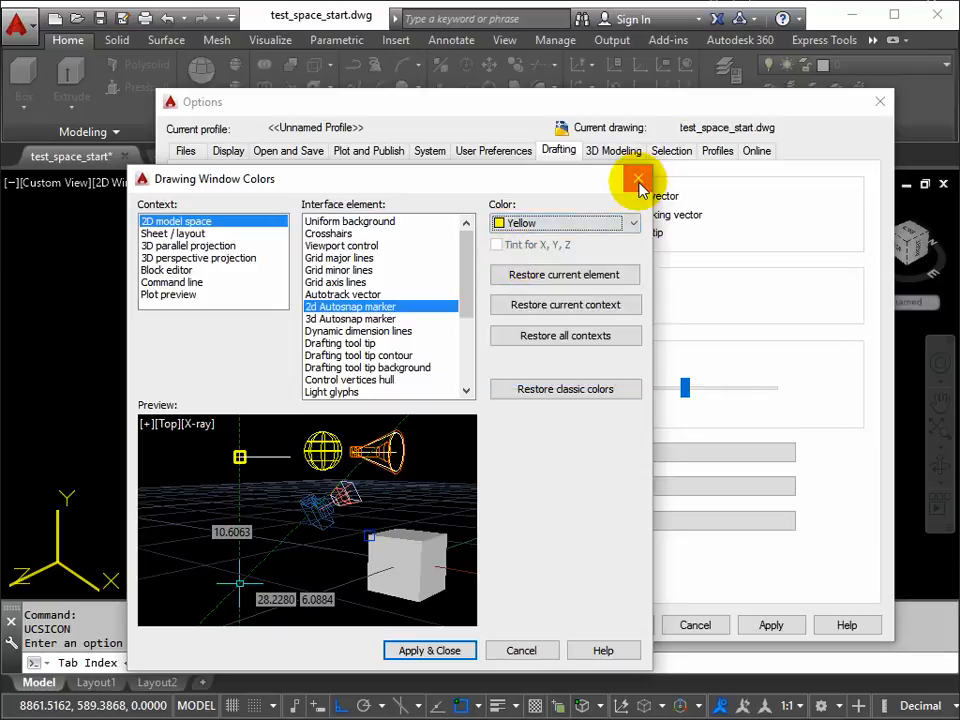
{"action": "left_click", "coordinate": [439, 648]}
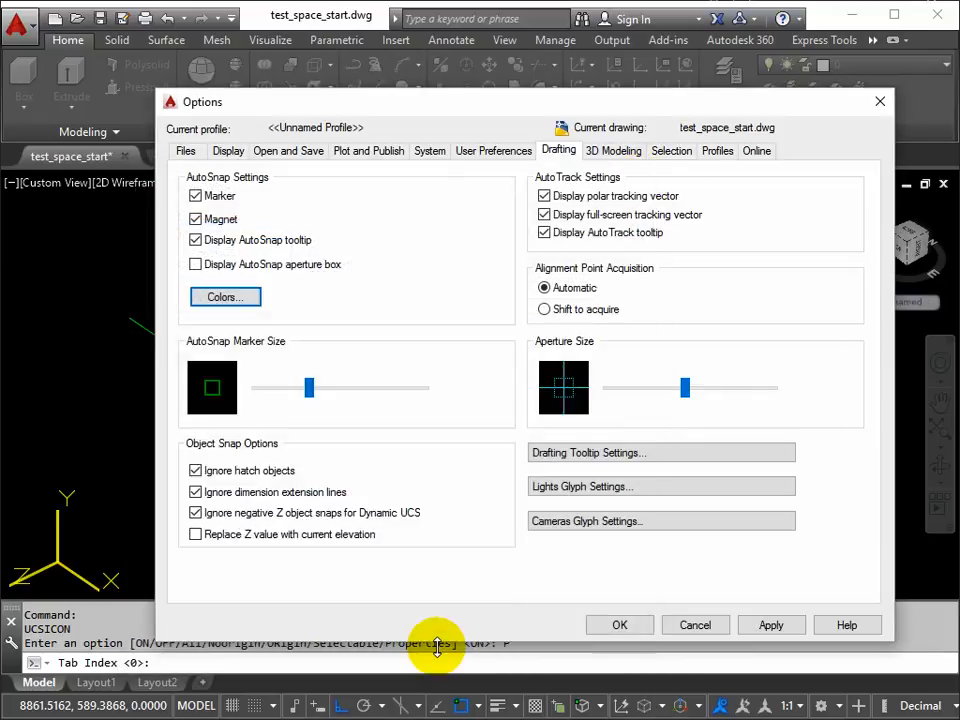
{"action": "left_click", "coordinate": [789, 627]}
{"action": "left_click", "coordinate": [621, 628]}
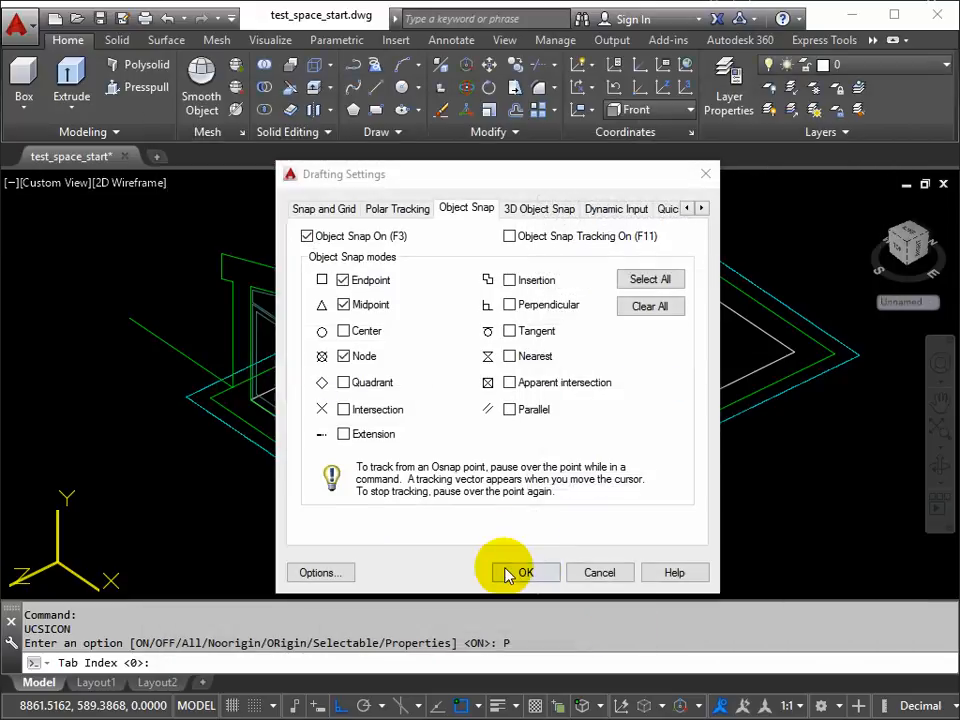
{"action": "left_click", "coordinate": [527, 574]}
Step: Test the snap marker by starting a line at the upright section's upper roof corner, and cancel the line
{"action": "type", "text": "L"}
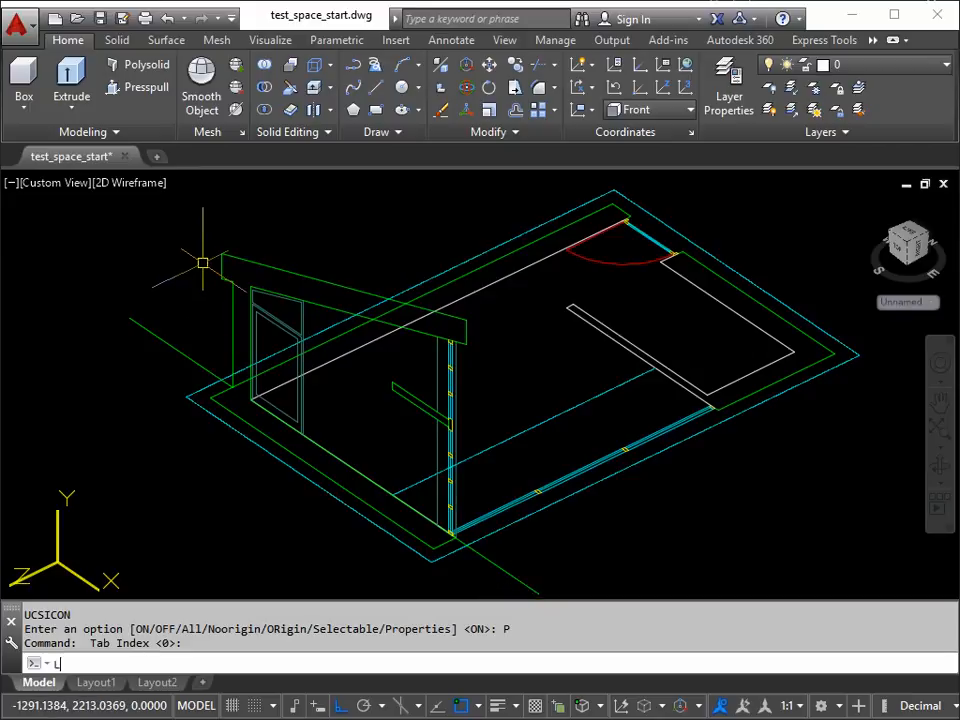
{"action": "key", "text": "Return"}
{"action": "left_click", "coordinate": [221, 253]}
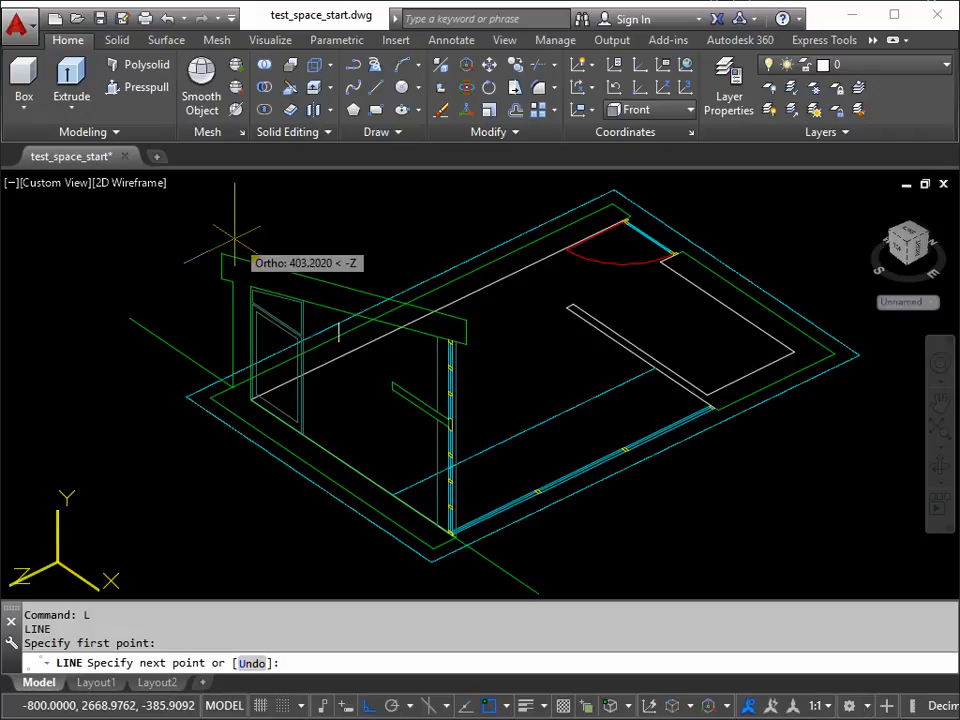
{"action": "key", "text": "Escape"}
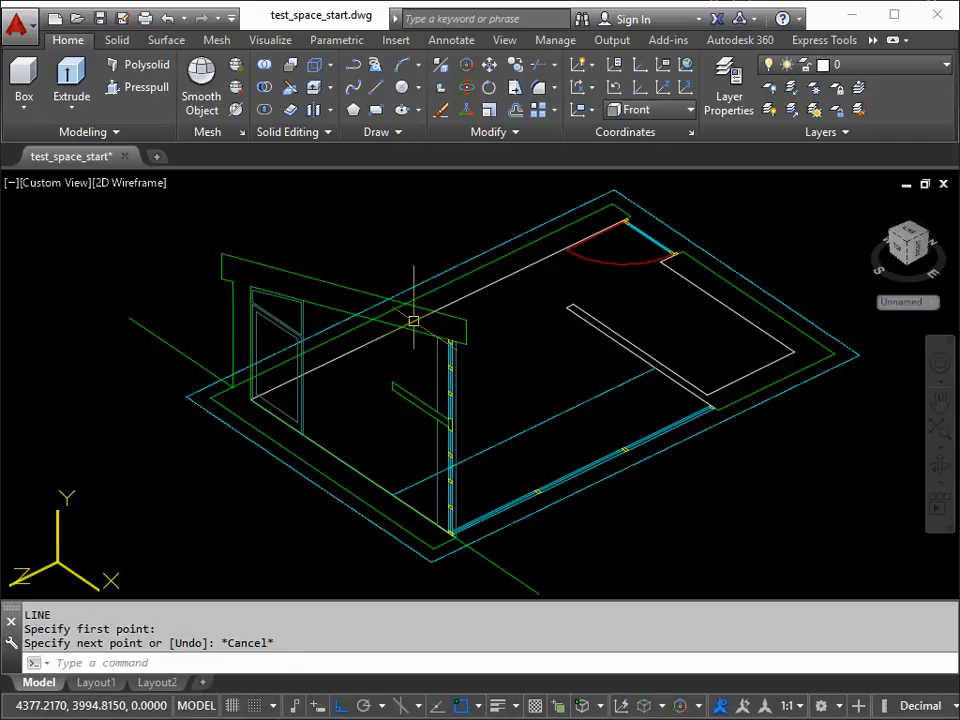
Step: Turn off the Node object snap
{"action": "left_click", "coordinate": [479, 706]}
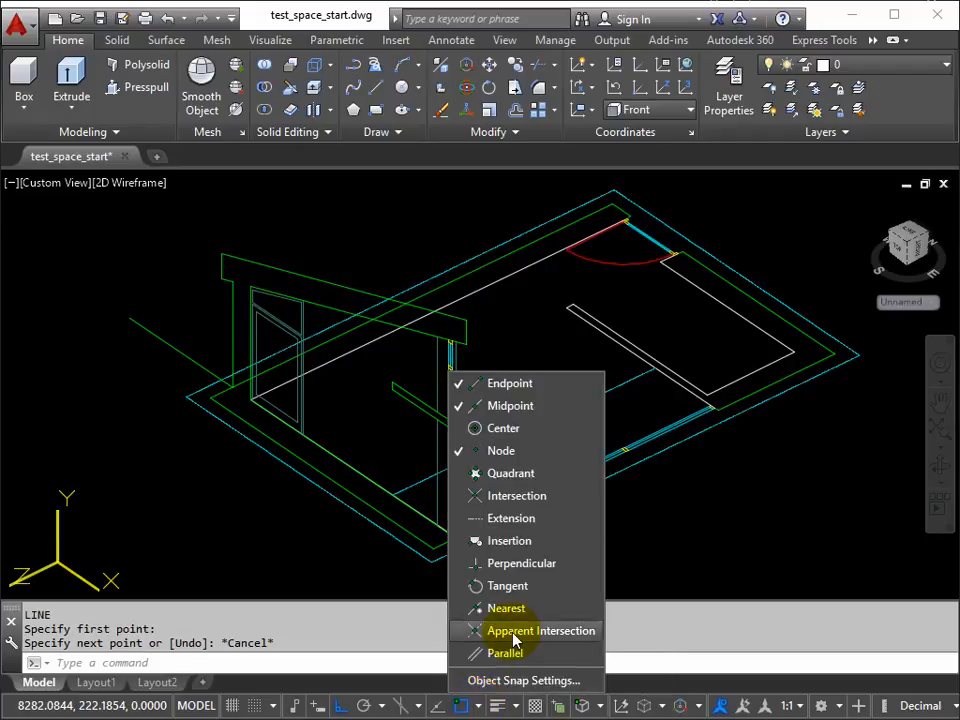
{"action": "left_click", "coordinate": [460, 453]}
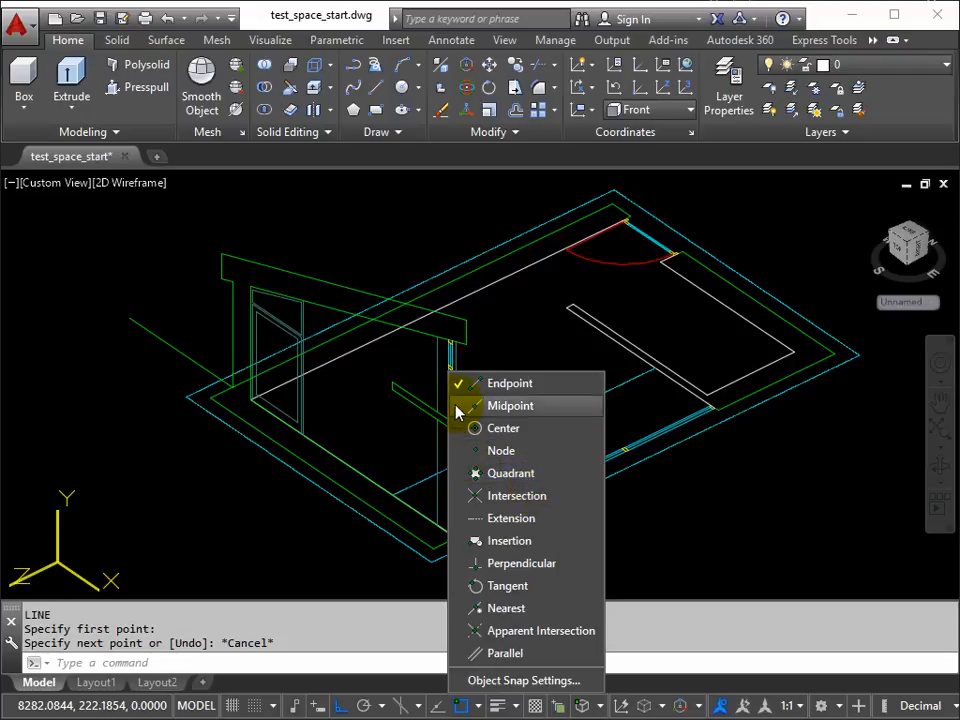
{"action": "left_click", "coordinate": [361, 562]}
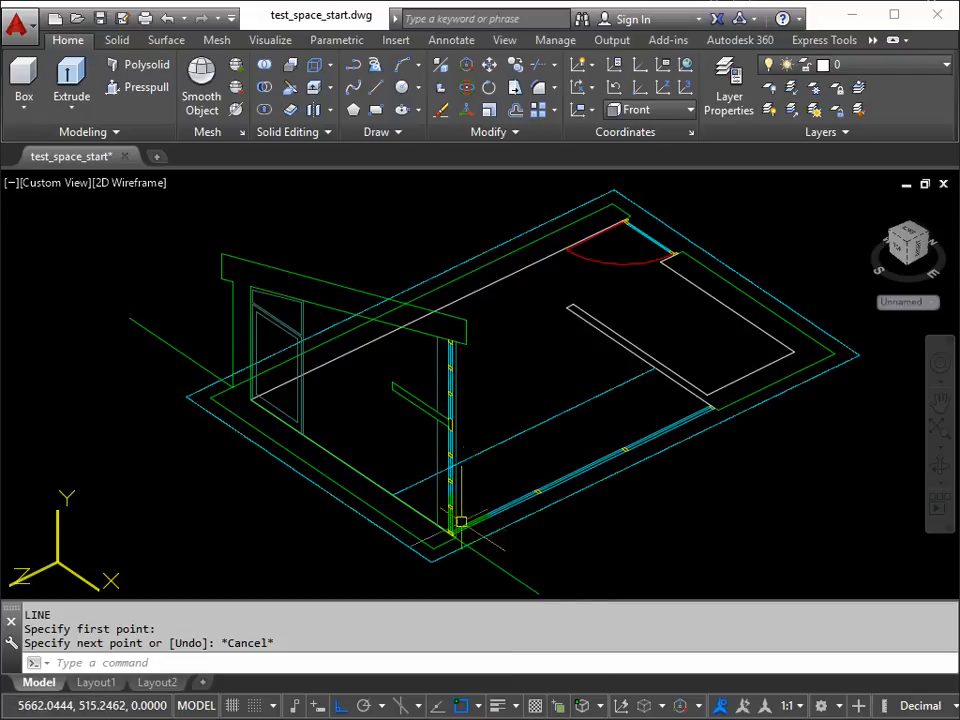
Step: Set the user coordinate system from Front back to World
{"action": "middle_click_drag", "start_coordinate": [497, 536], "coordinate": [422, 490]}
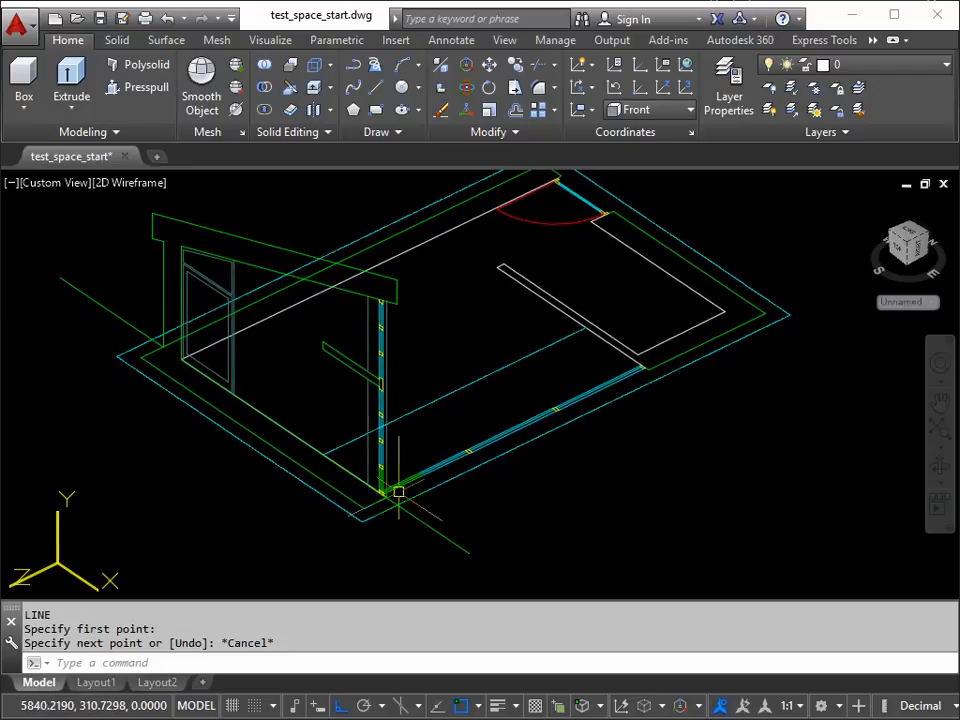
{"action": "mouse_move", "coordinate": [399, 489]}
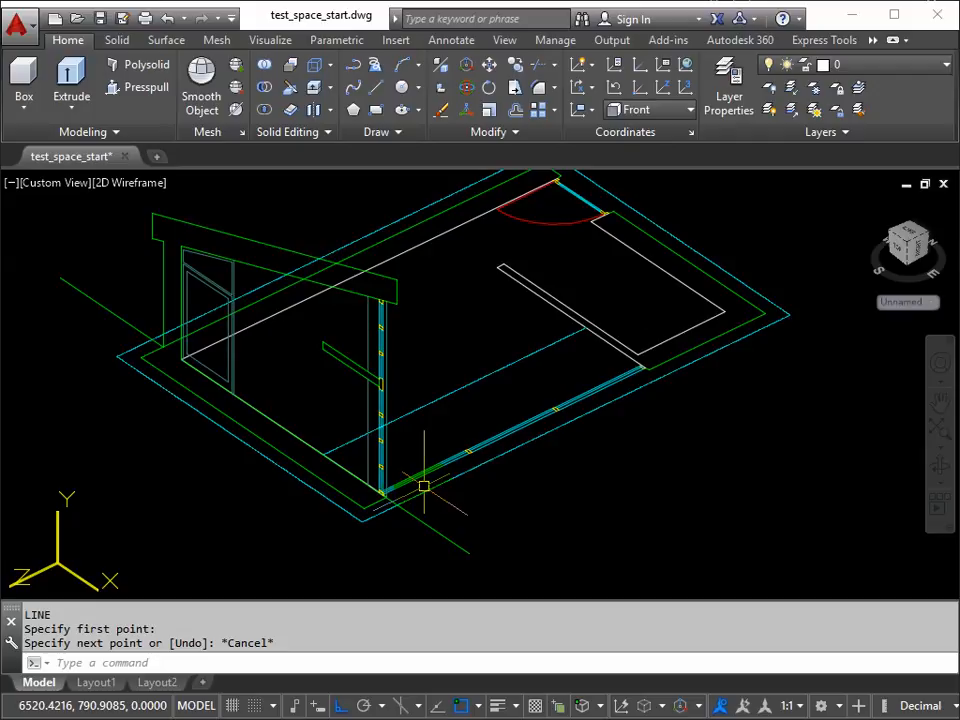
{"action": "scroll", "coordinate": [381, 493], "scroll_direction": "up", "scroll_amount": 2}
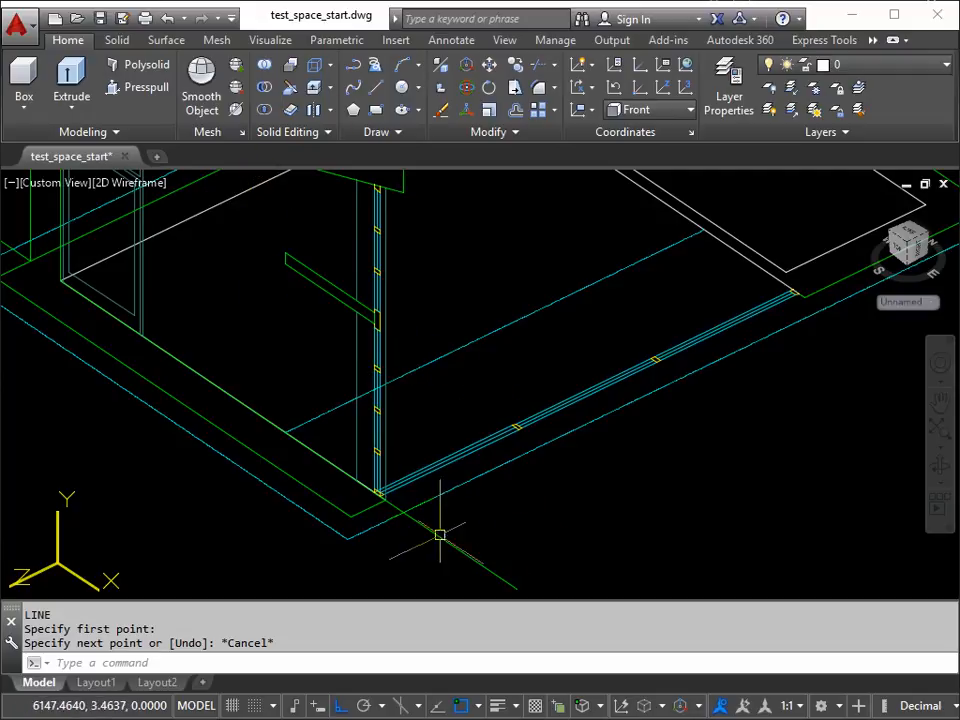
{"action": "middle_click_drag", "start_coordinate": [529, 529], "coordinate": [516, 489]}
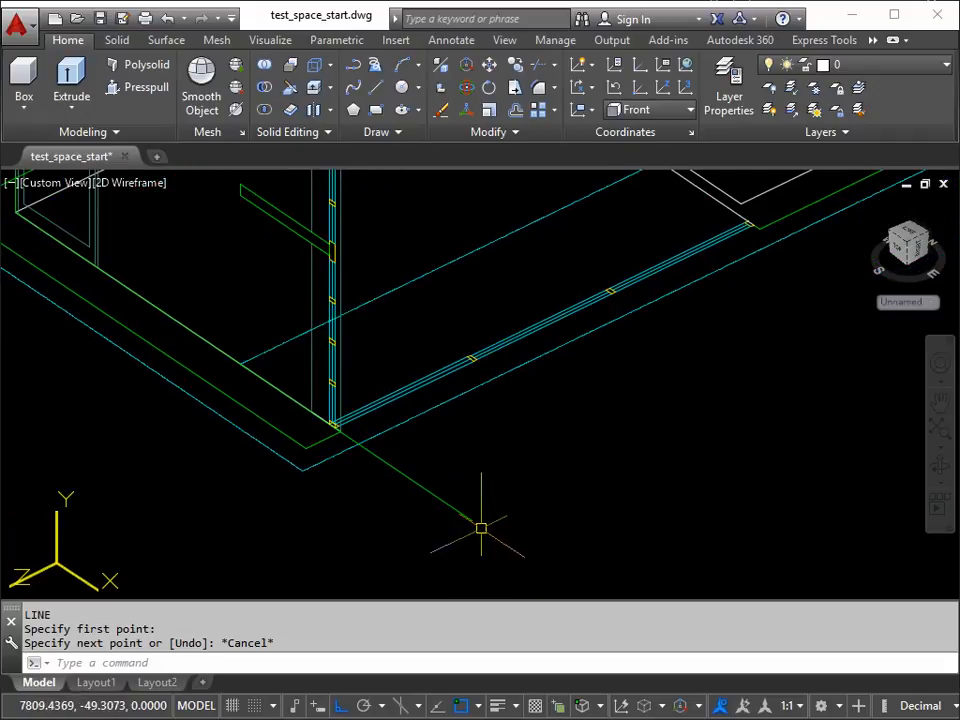
{"action": "left_click", "coordinate": [689, 110]}
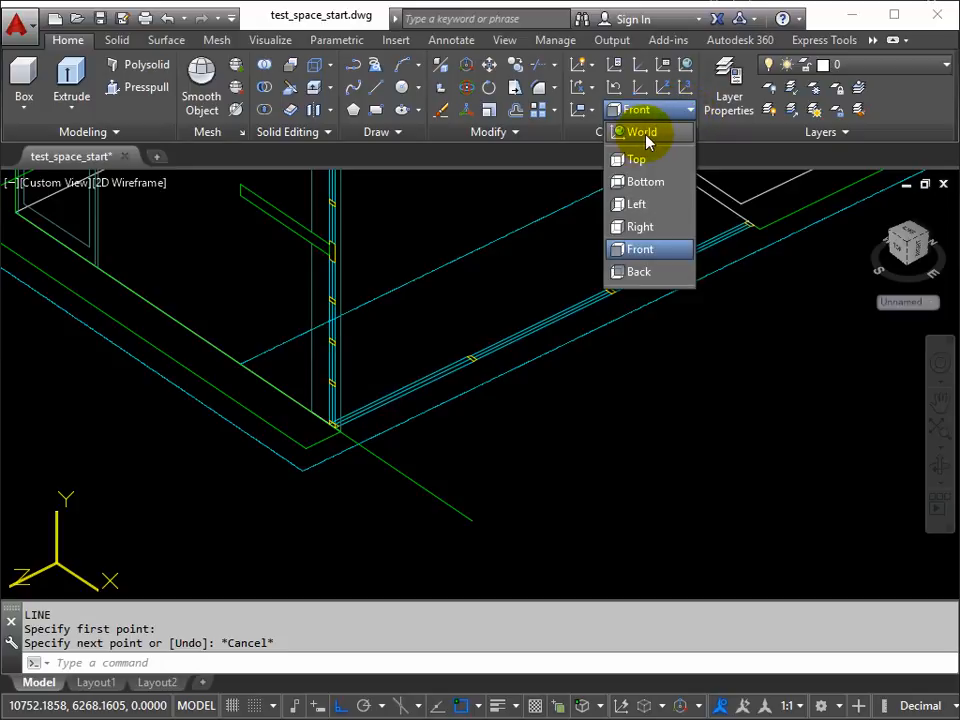
{"action": "left_click", "coordinate": [646, 133]}
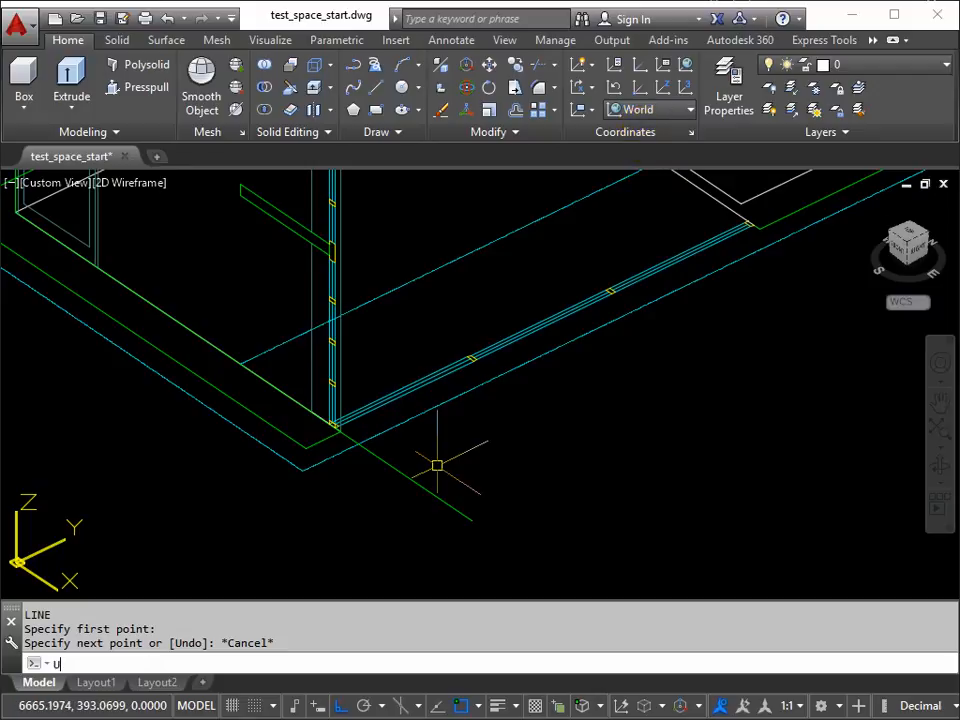
{"action": "key", "text": "Return"}
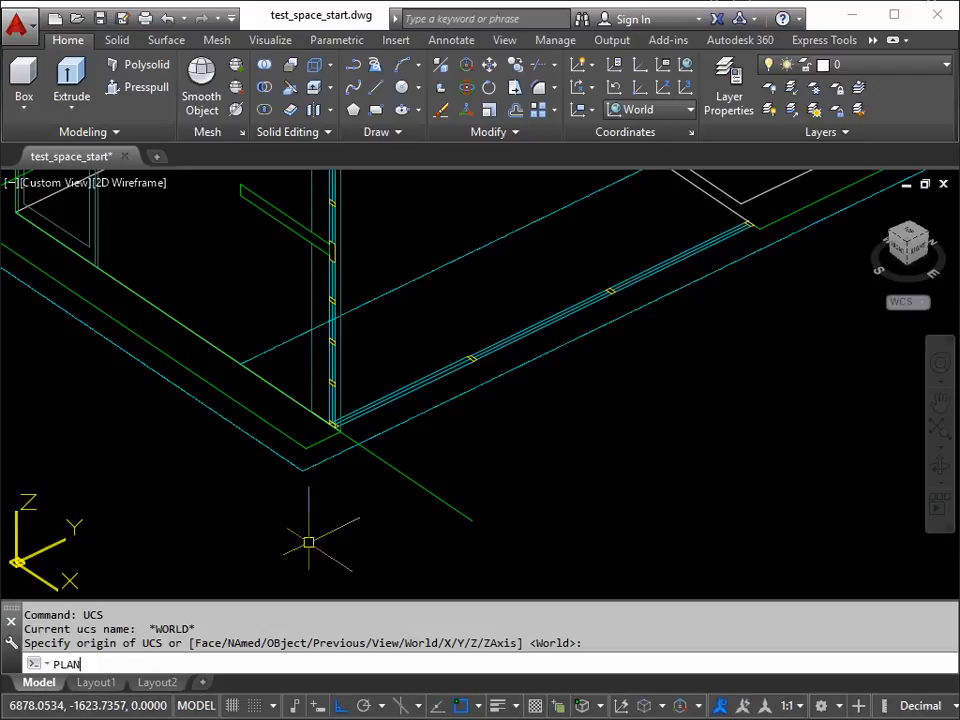
Step: View the drawing in plan of the current UCS with the PLAN command, and return to an oblique 3D view
{"action": "key", "text": "Return"}
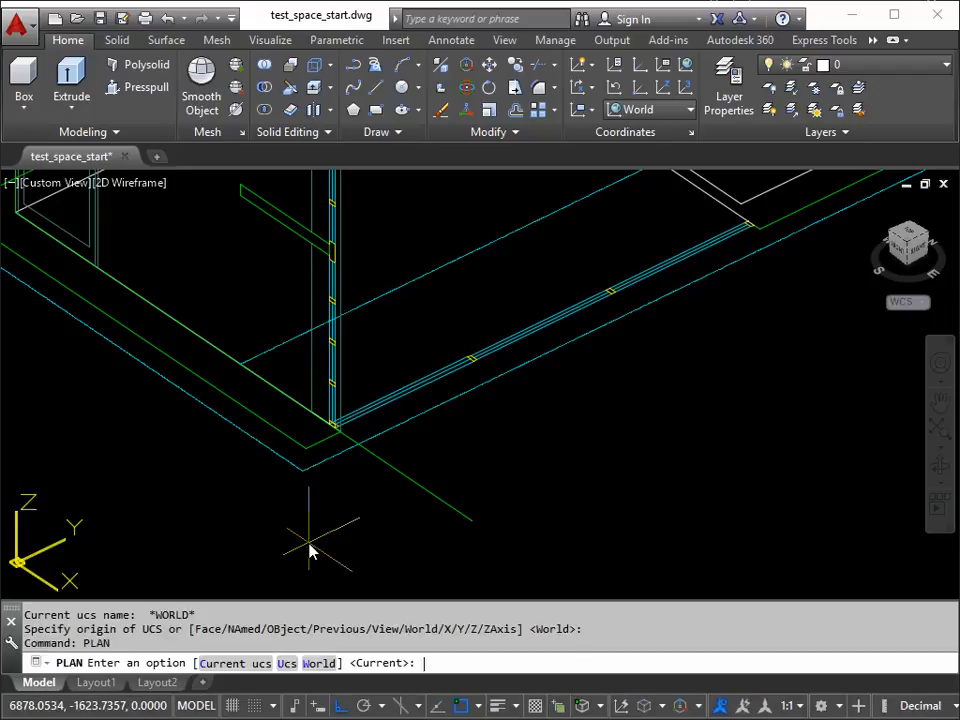
{"action": "key", "text": "Return"}
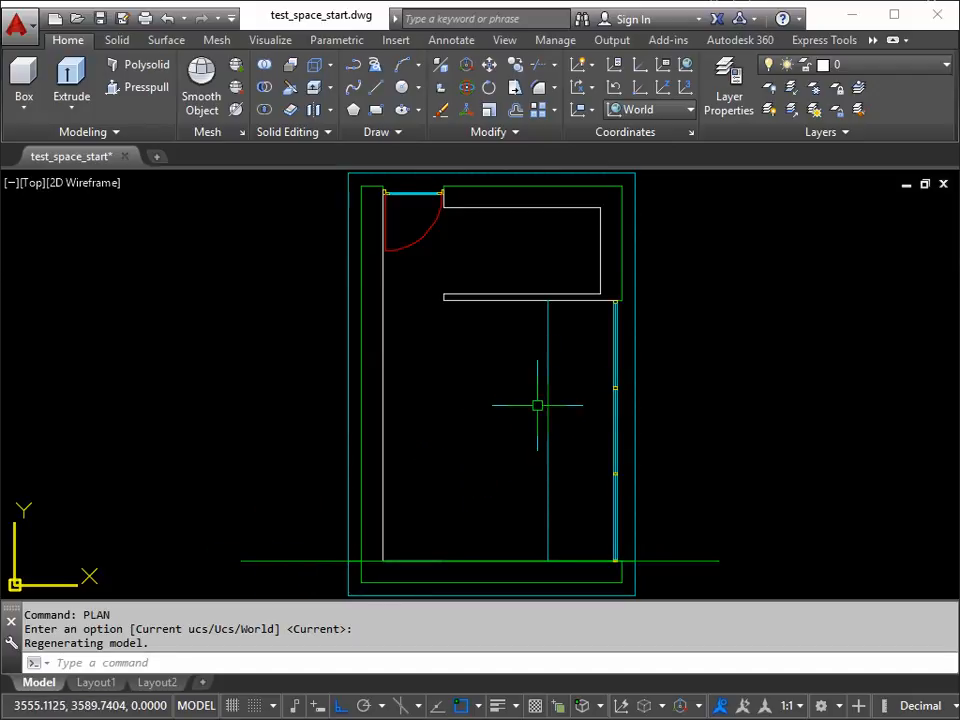
{"action": "middle_click_drag", "start_coordinate": [527, 392], "coordinate": [507, 348], "text": "shift"}
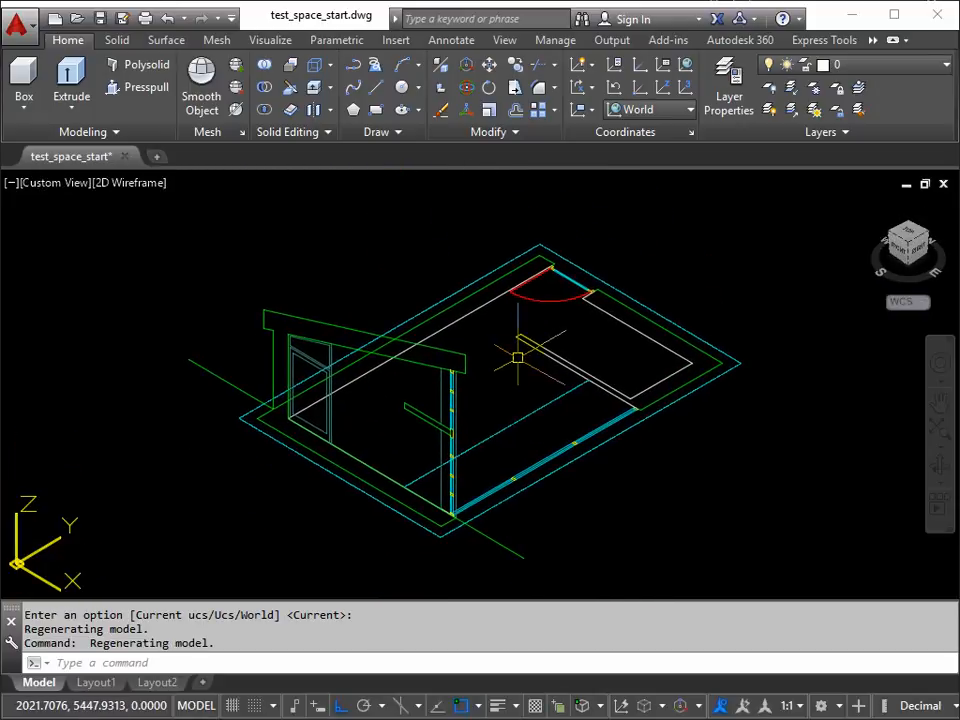
Step: Insert the window_frame_2d drawing from the Spaces 3D Exercises folder as a block at the right end of the section's ground line
{"action": "middle_click_drag", "start_coordinate": [557, 334], "coordinate": [512, 296]}
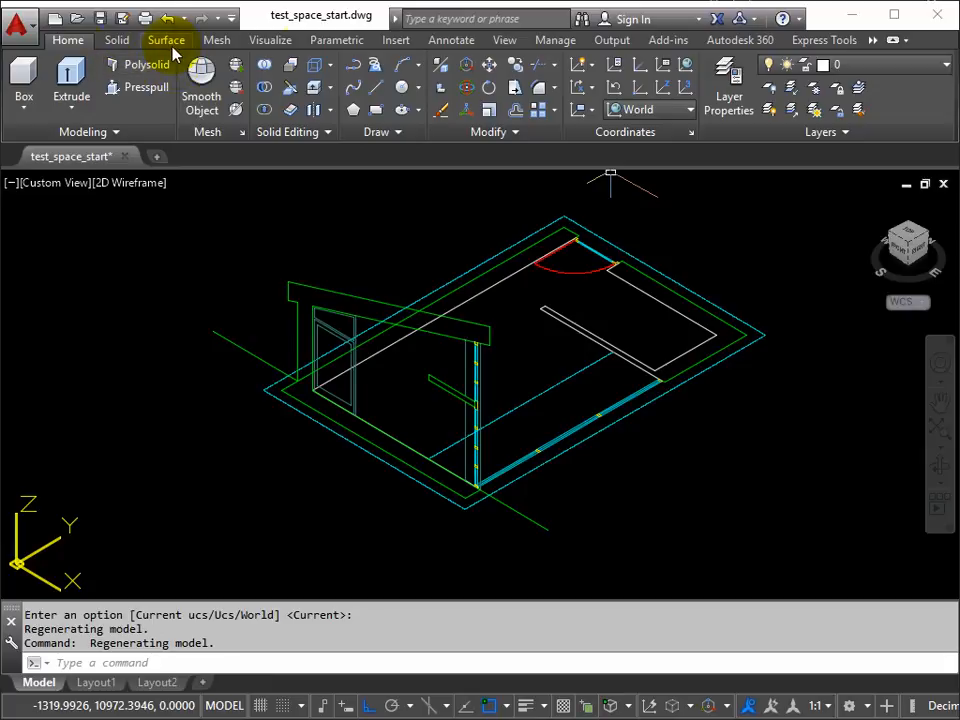
{"action": "left_click", "coordinate": [396, 44]}
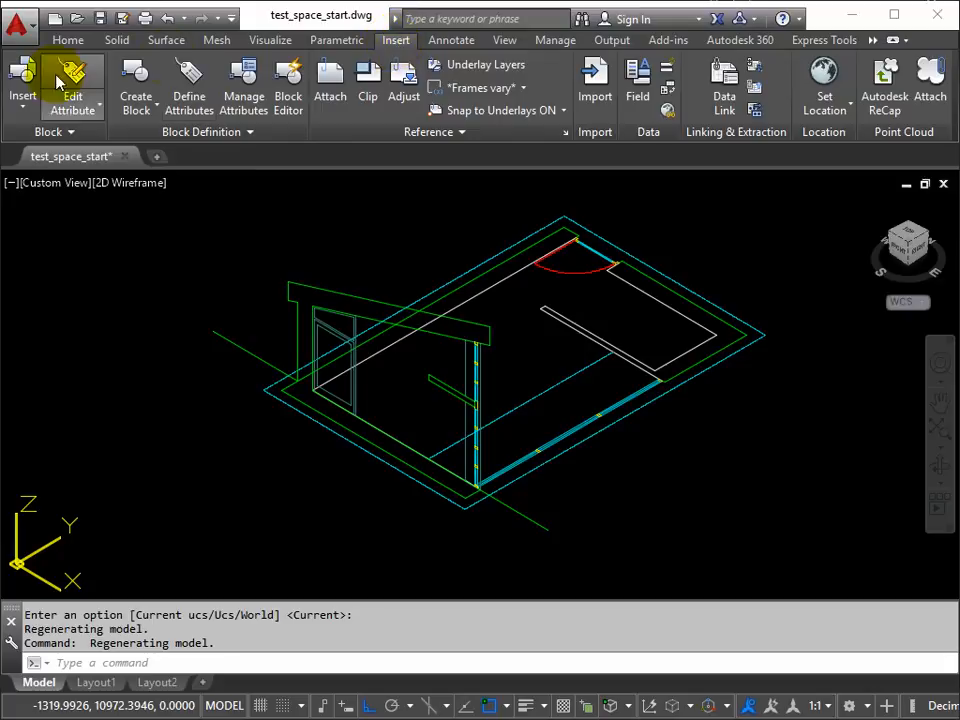
{"action": "left_click", "coordinate": [24, 90]}
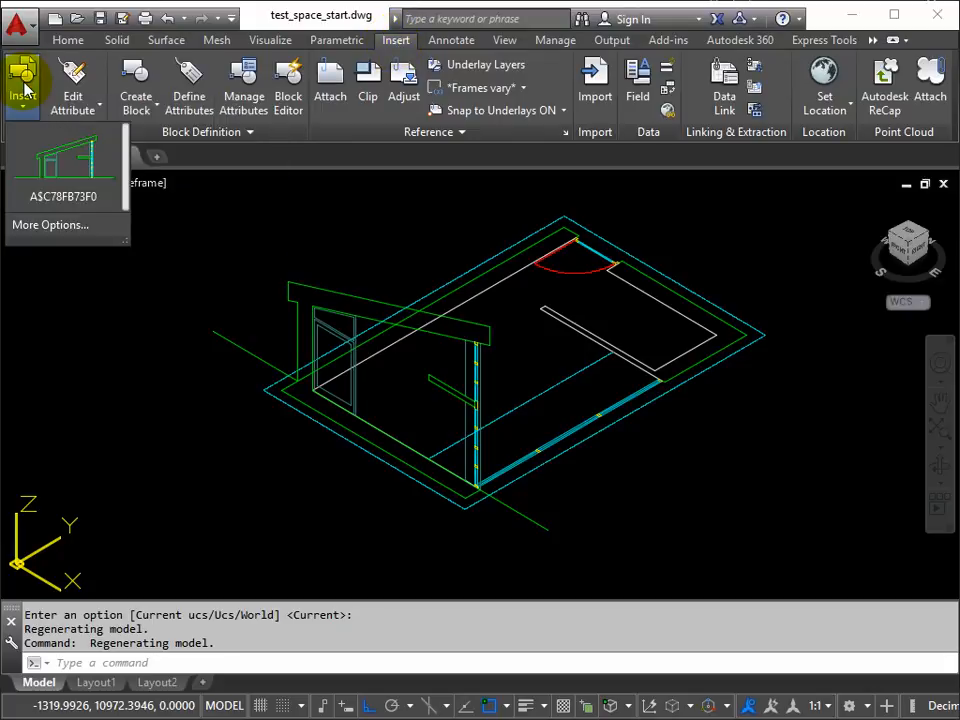
{"action": "left_click", "coordinate": [50, 226]}
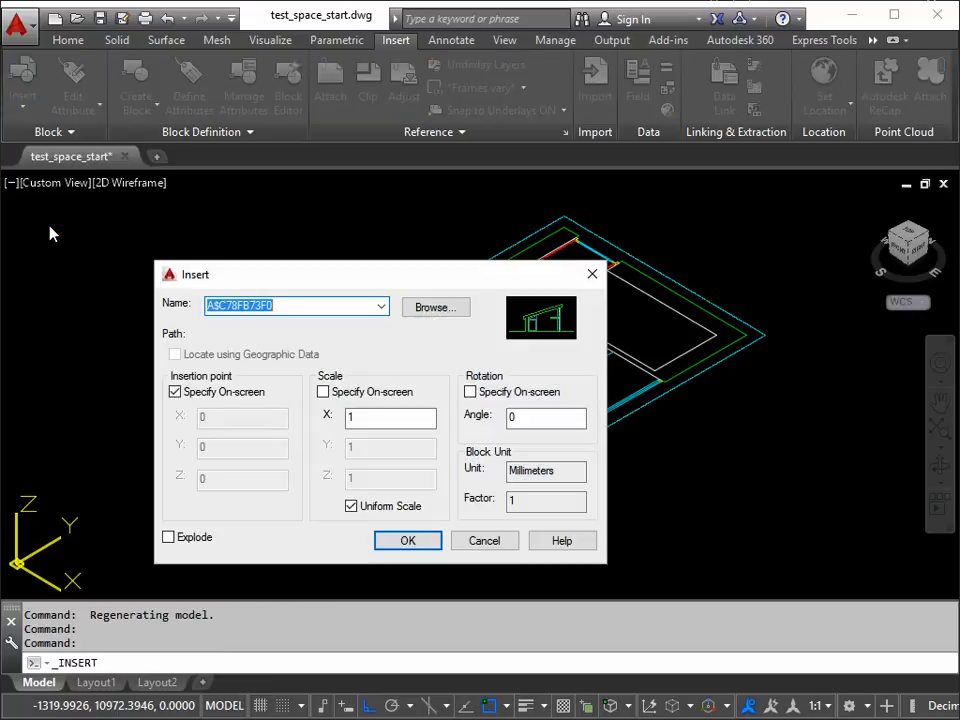
{"action": "left_click", "coordinate": [445, 312]}
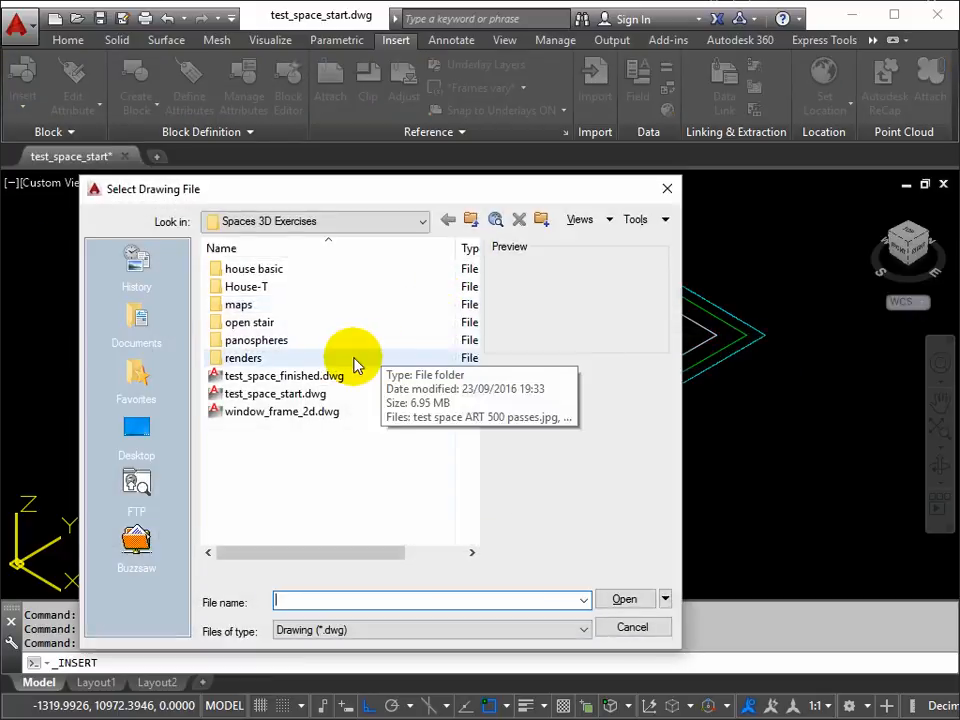
{"action": "left_click", "coordinate": [240, 416]}
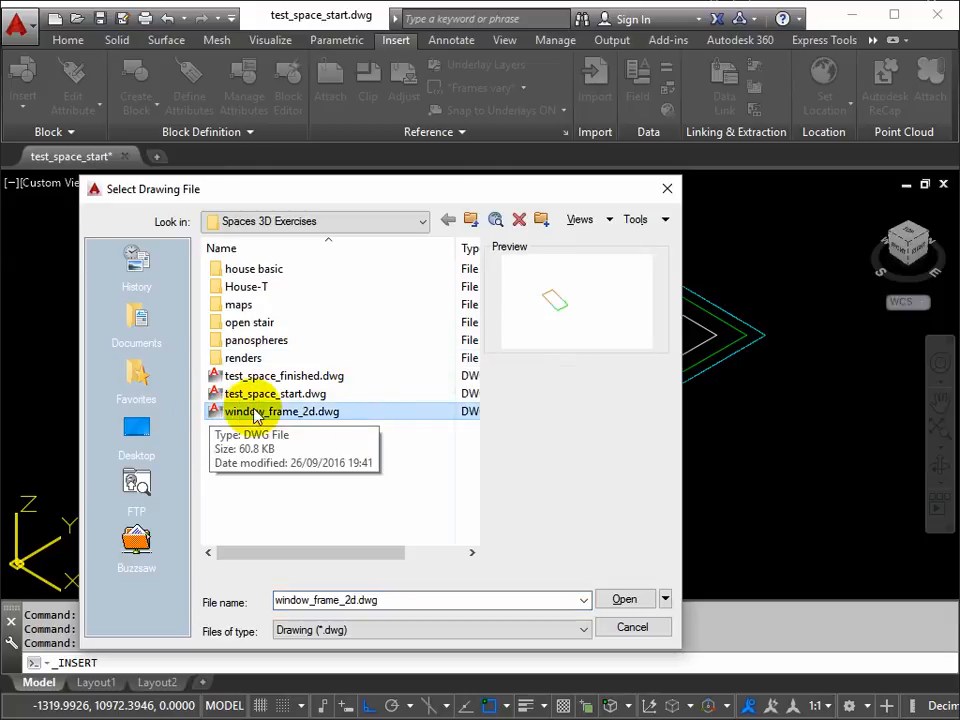
{"action": "left_click", "coordinate": [632, 603]}
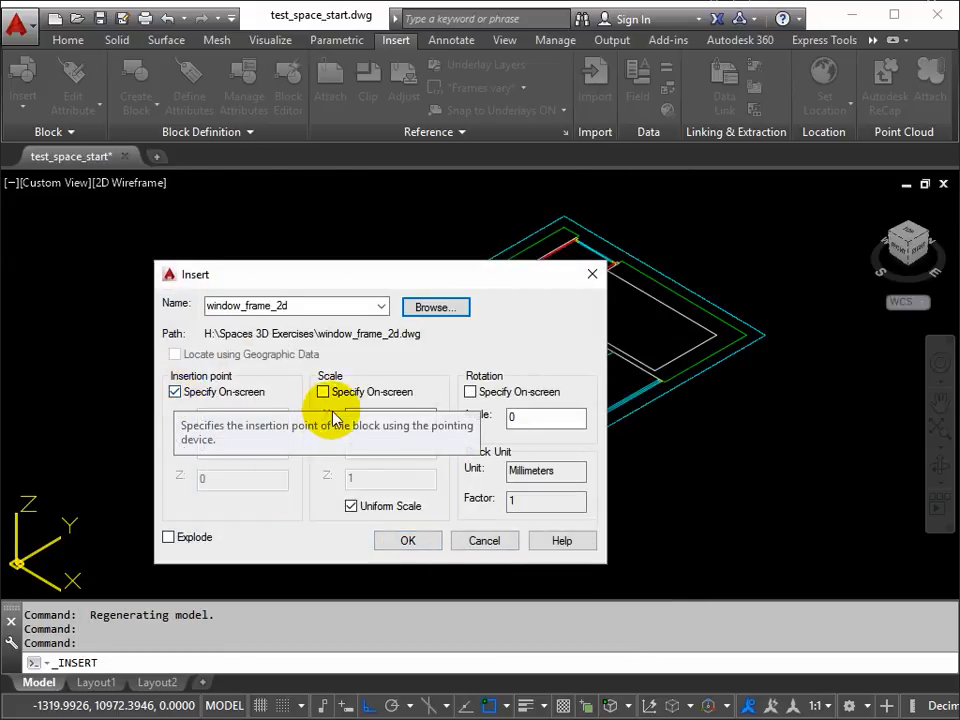
{"action": "left_click", "coordinate": [409, 541]}
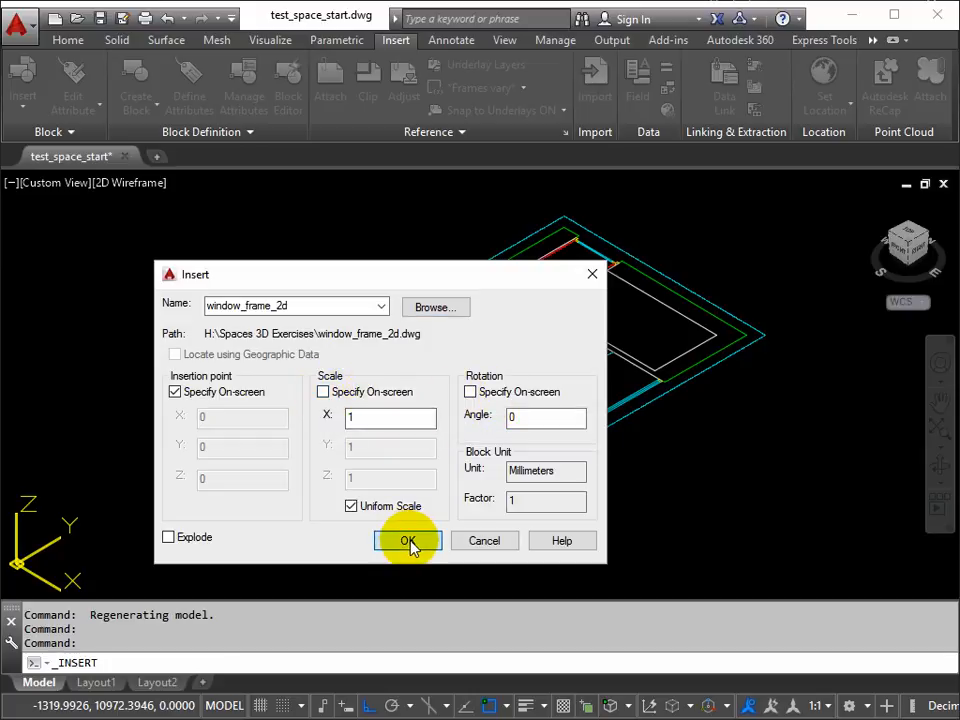
{"action": "scroll", "coordinate": [558, 530], "scroll_direction": "up", "scroll_amount": 5}
{"action": "scroll", "coordinate": [558, 530], "scroll_direction": "up", "scroll_amount": 2}
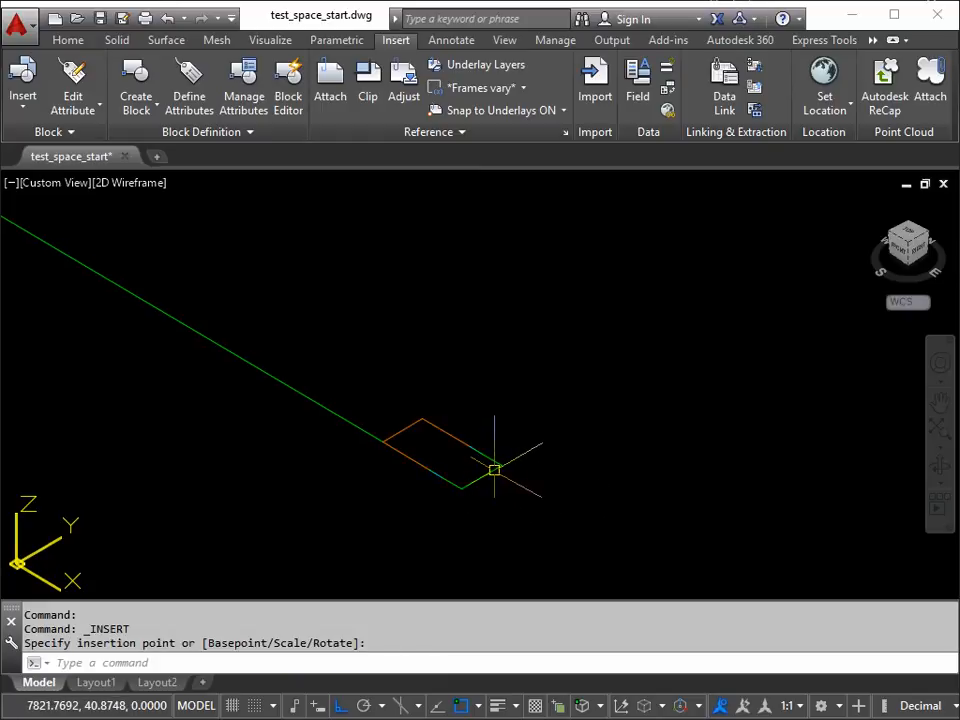
Step: Copy the inserted window frame block 300 mm straight up along Z
{"action": "type", "text": "p"}
{"action": "key", "text": "Return"}
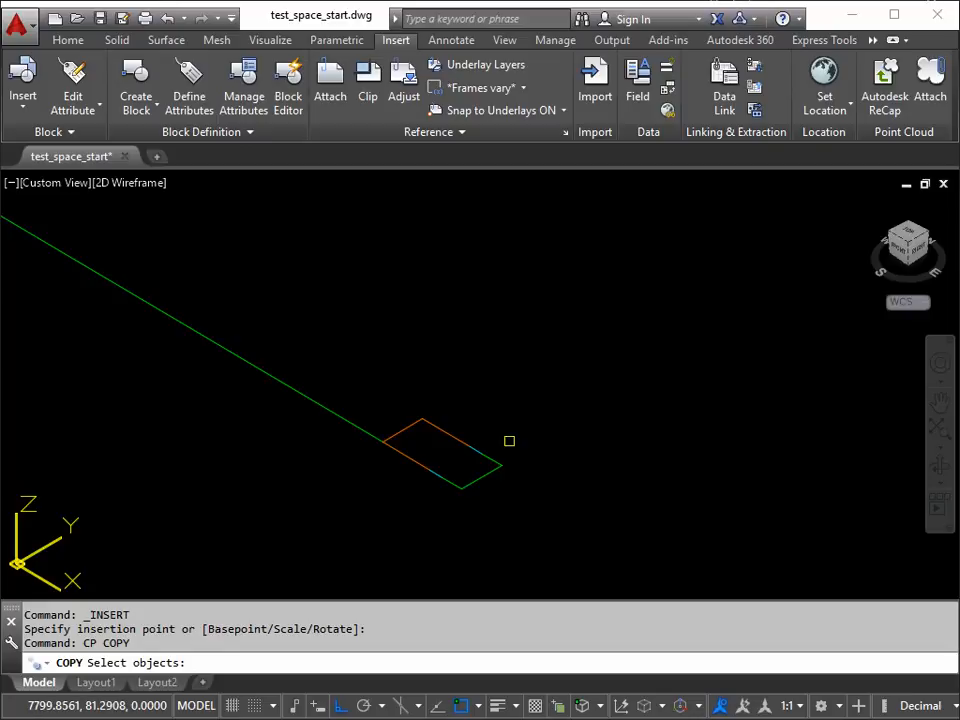
{"action": "left_click", "coordinate": [484, 477]}
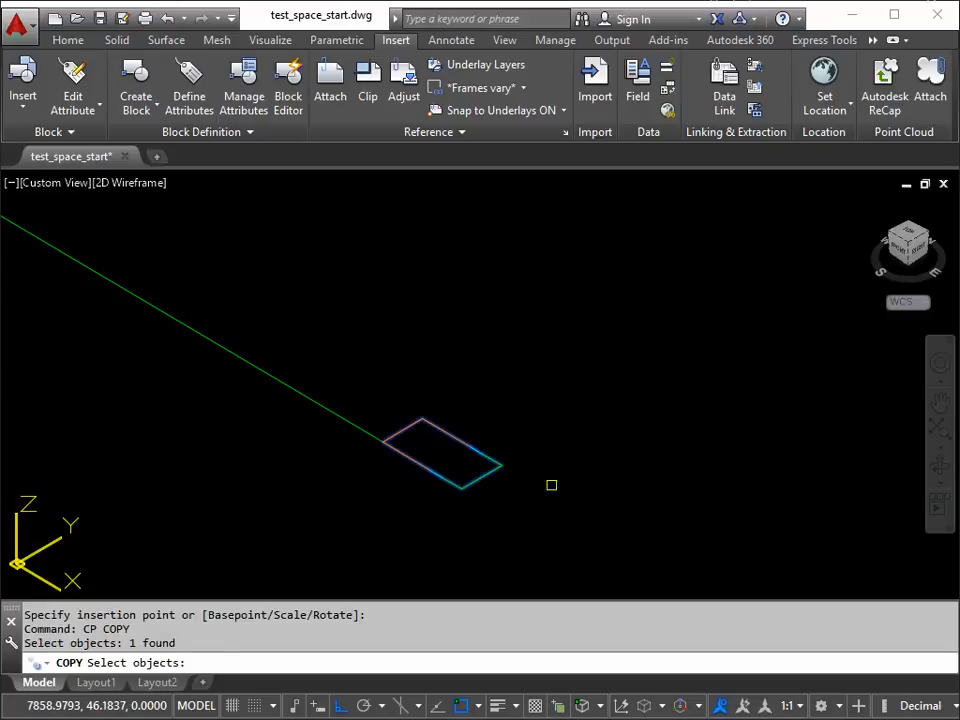
{"action": "key", "text": "Return"}
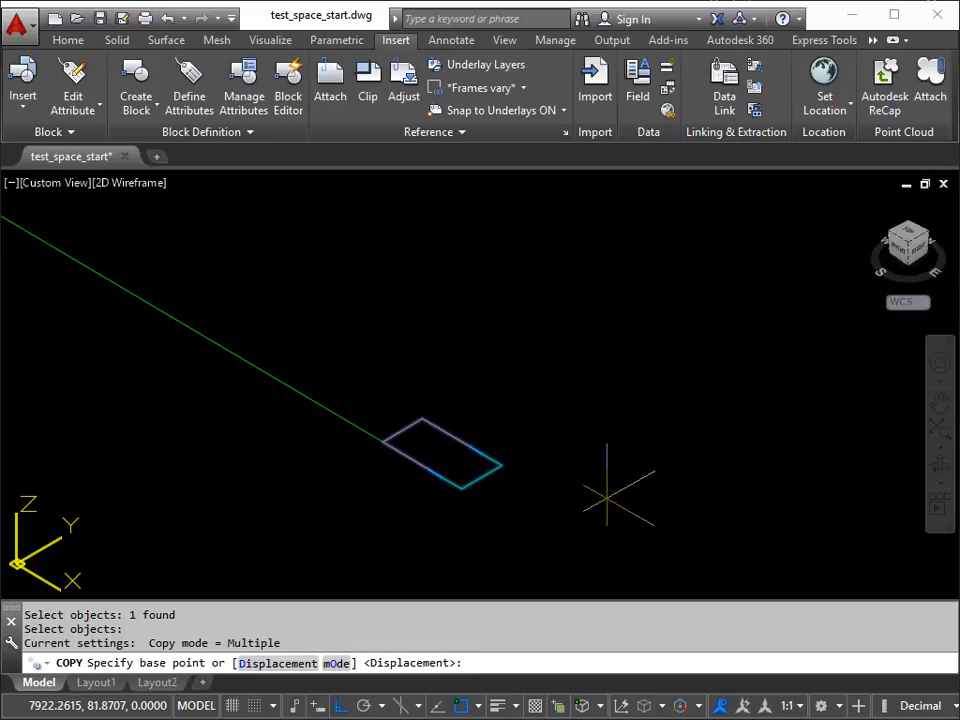
{"action": "left_click", "coordinate": [604, 497]}
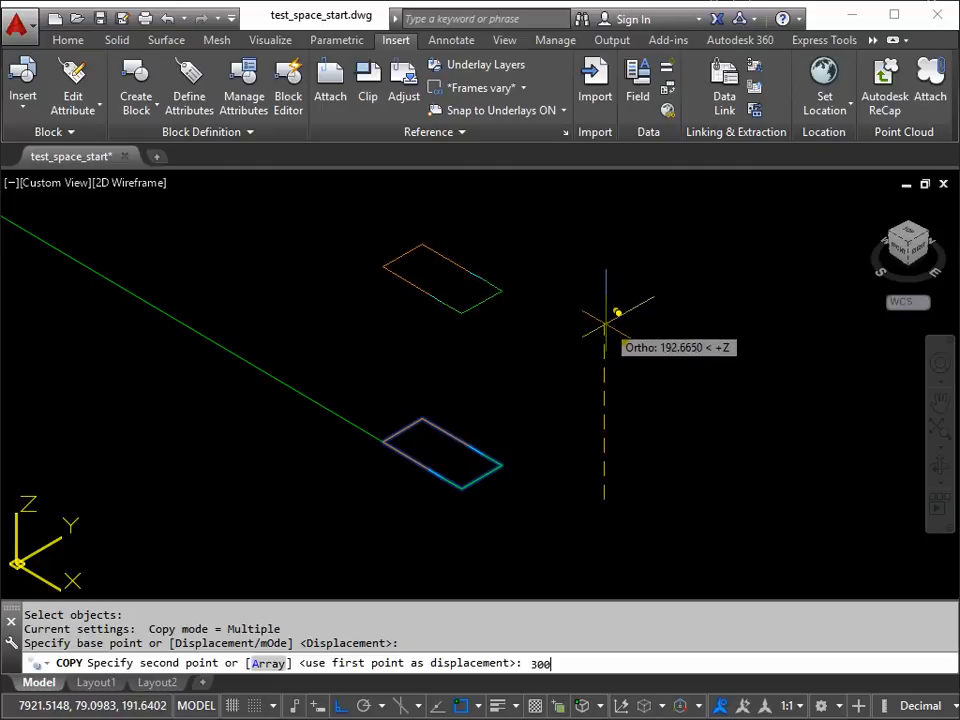
{"action": "key", "text": "Return"}
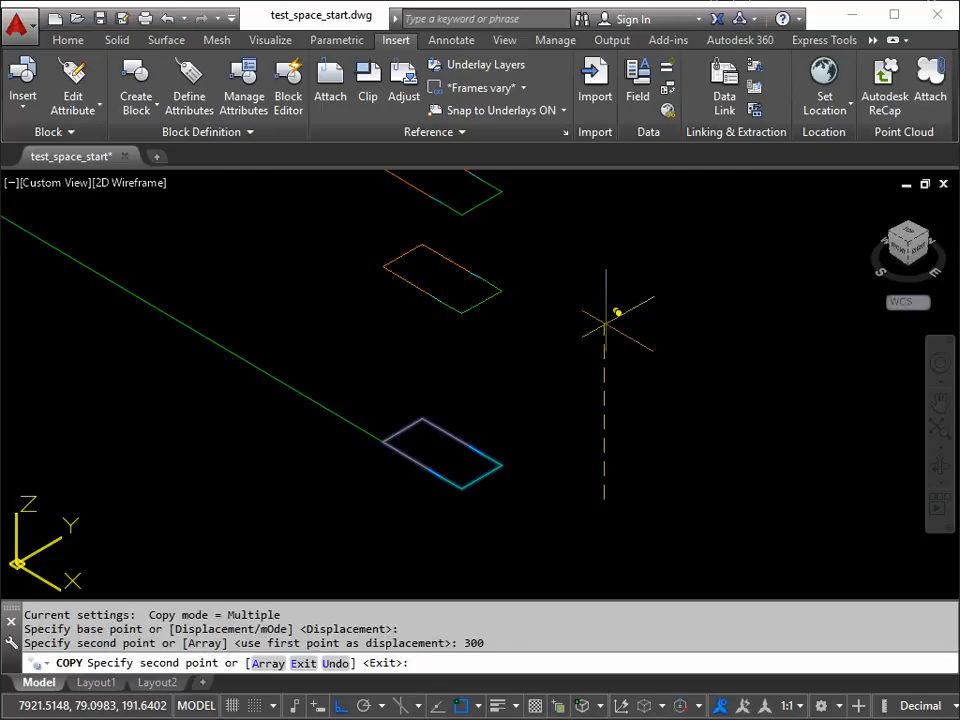
{"action": "key", "text": "Return"}
Step: Check the two stacked window frame outlines in plan of the current UCS, and return to an oblique 3D view
{"action": "middle_click_drag", "start_coordinate": [578, 368], "coordinate": [606, 364]}
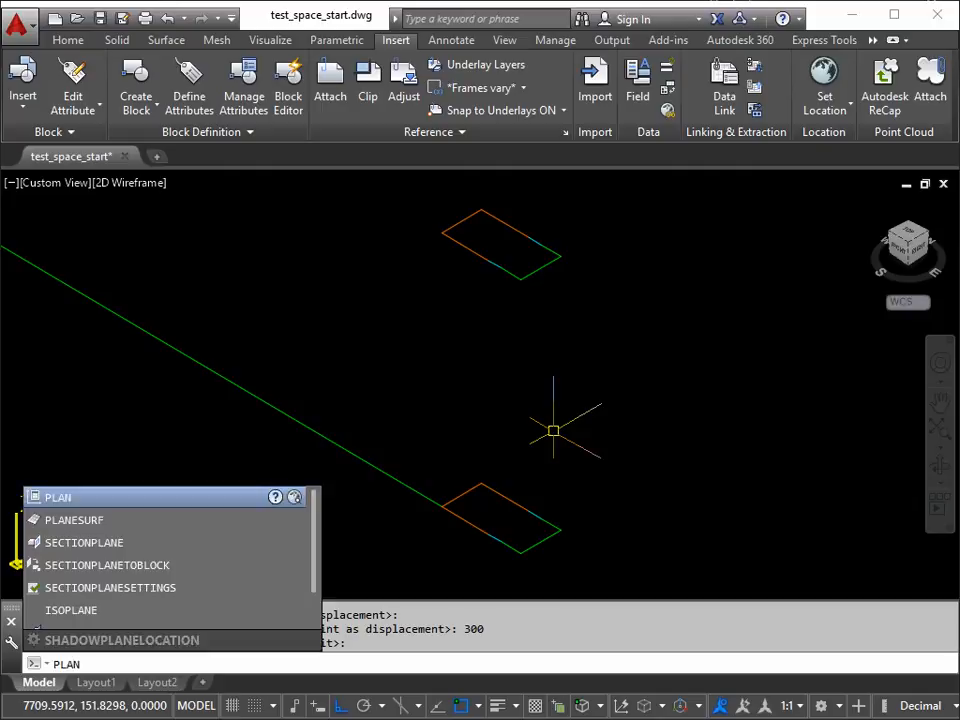
{"action": "key", "text": "Return"}
{"action": "key", "text": "Return"}
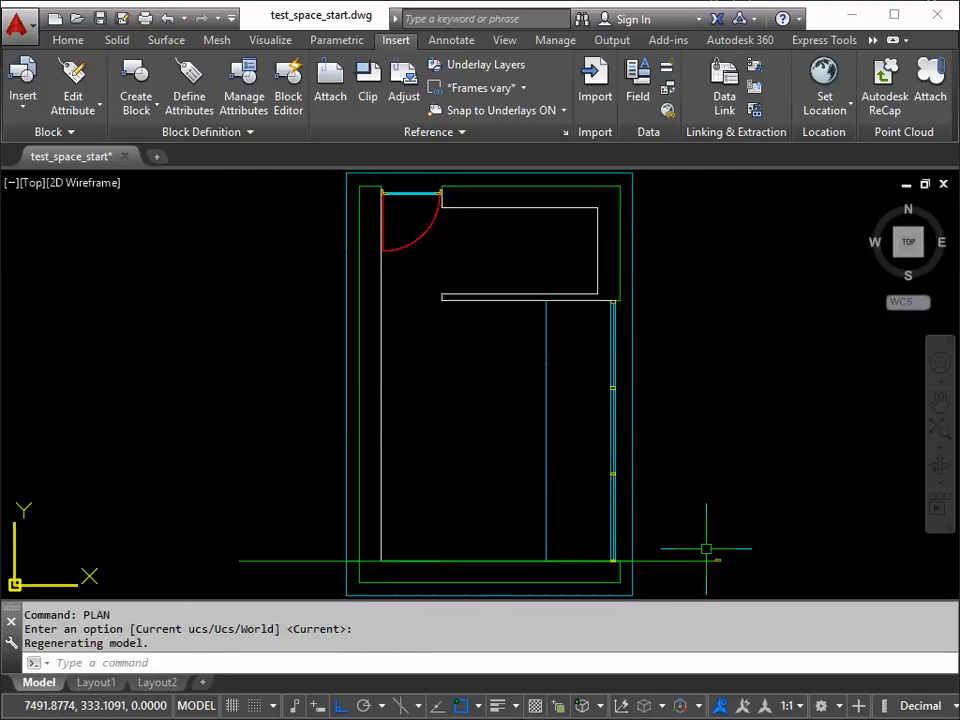
{"action": "scroll", "coordinate": [731, 580], "scroll_direction": "up", "scroll_amount": 5}
{"action": "scroll", "coordinate": [731, 580], "scroll_direction": "down", "scroll_amount": 5}
{"action": "scroll", "coordinate": [664, 480], "scroll_direction": "up", "scroll_amount": 4}
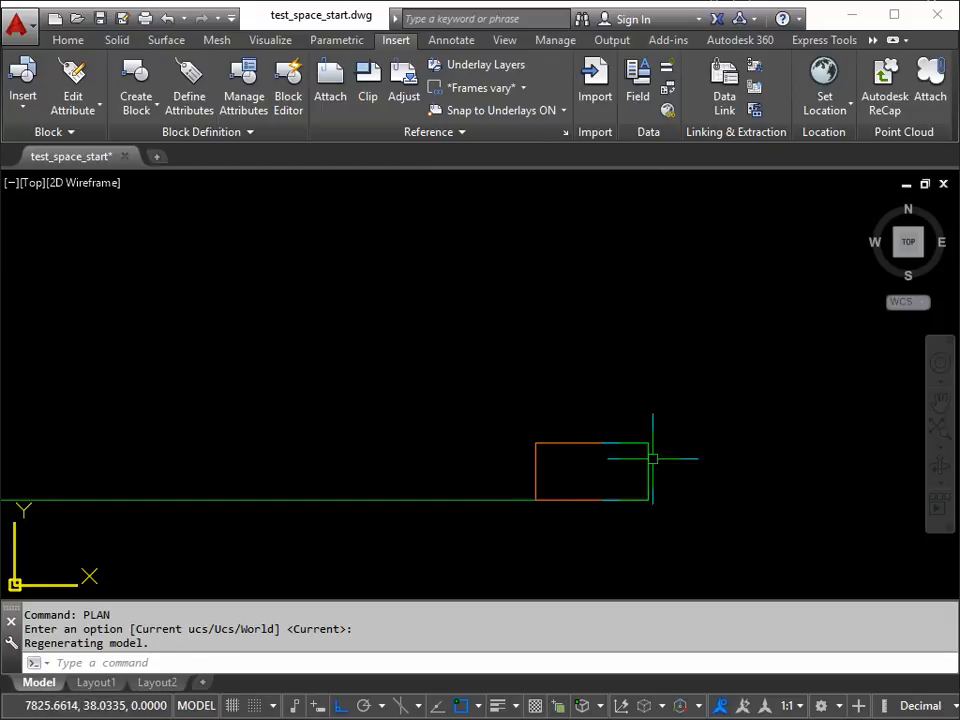
{"action": "mouse_move", "coordinate": [555, 419]}
{"action": "middle_mouse_down", "text": "shift"}
{"action": "mouse_move", "coordinate": [512, 426]}
{"action": "mouse_move", "coordinate": [491, 399]}
{"action": "mouse_move", "coordinate": [489, 349]}
{"action": "middle_mouse_up", "text": "shift"}
{"action": "scroll", "coordinate": [588, 465], "scroll_direction": "down", "scroll_amount": 2}
{"action": "middle_click_drag", "start_coordinate": [588, 465], "coordinate": [450, 389]}
{"action": "scroll", "coordinate": [450, 389], "scroll_direction": "up", "scroll_amount": 2}
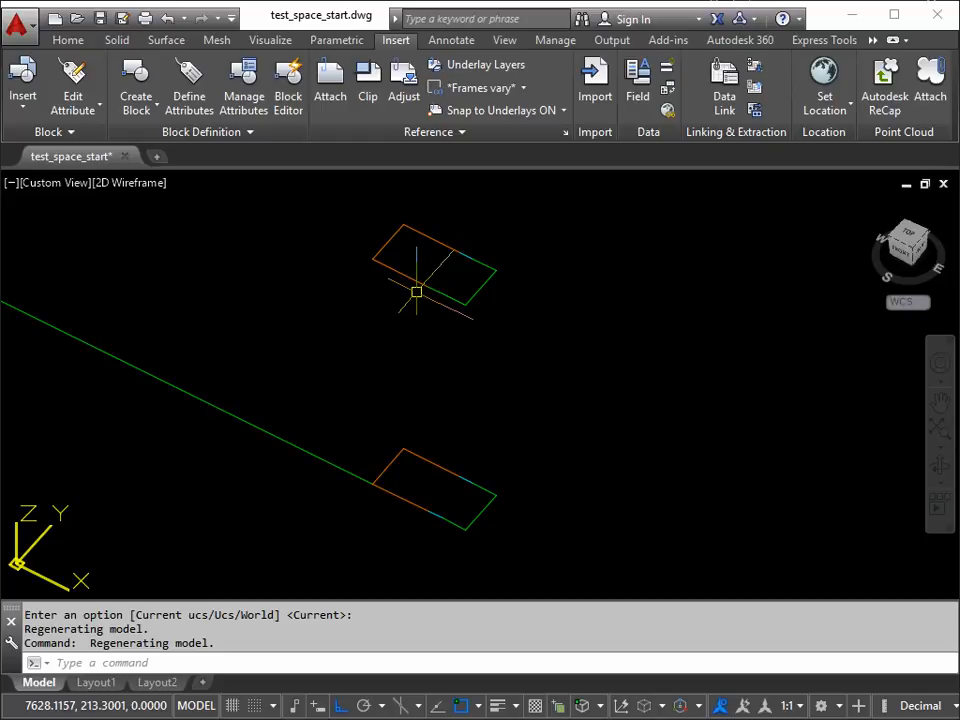
Step: Explode the lower and upper window frame blocks
{"action": "key", "text": "Return"}
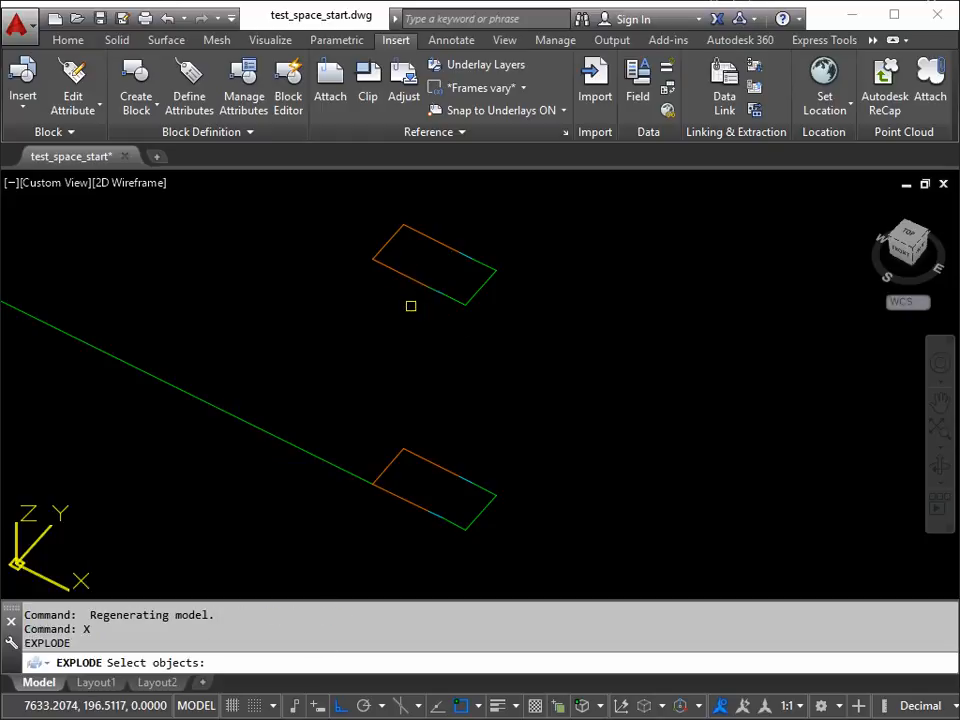
{"action": "left_click", "coordinate": [436, 465]}
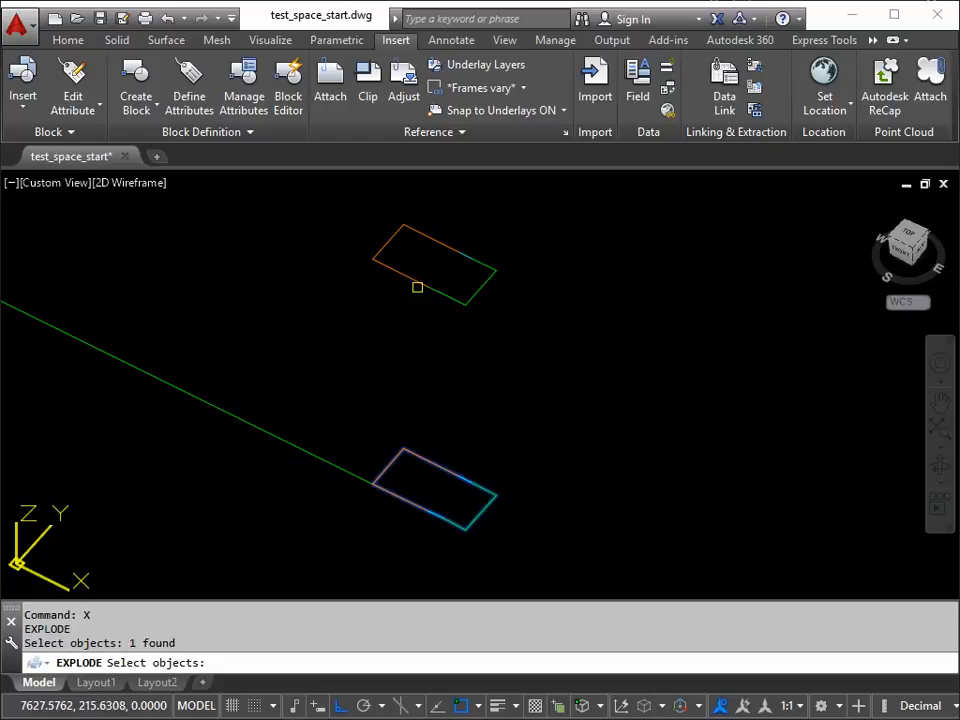
{"action": "left_click", "coordinate": [417, 280]}
{"action": "key", "text": "Return"}
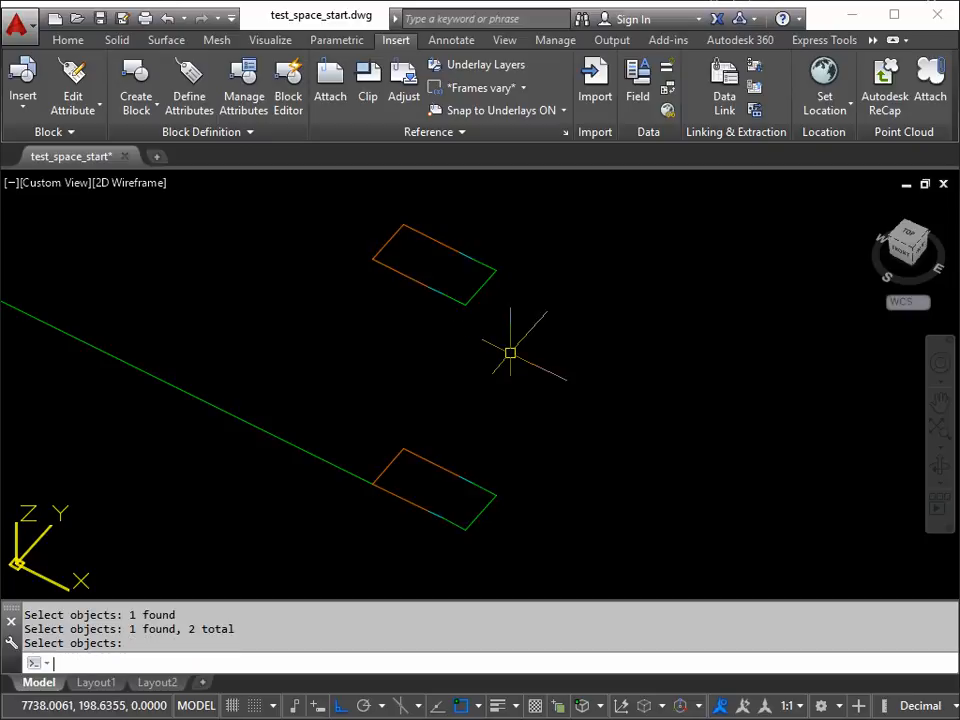
Step: Make 3_win_fr_int the current layer by matching the orange edge of the upper frame outline
{"action": "left_click", "coordinate": [68, 41]}
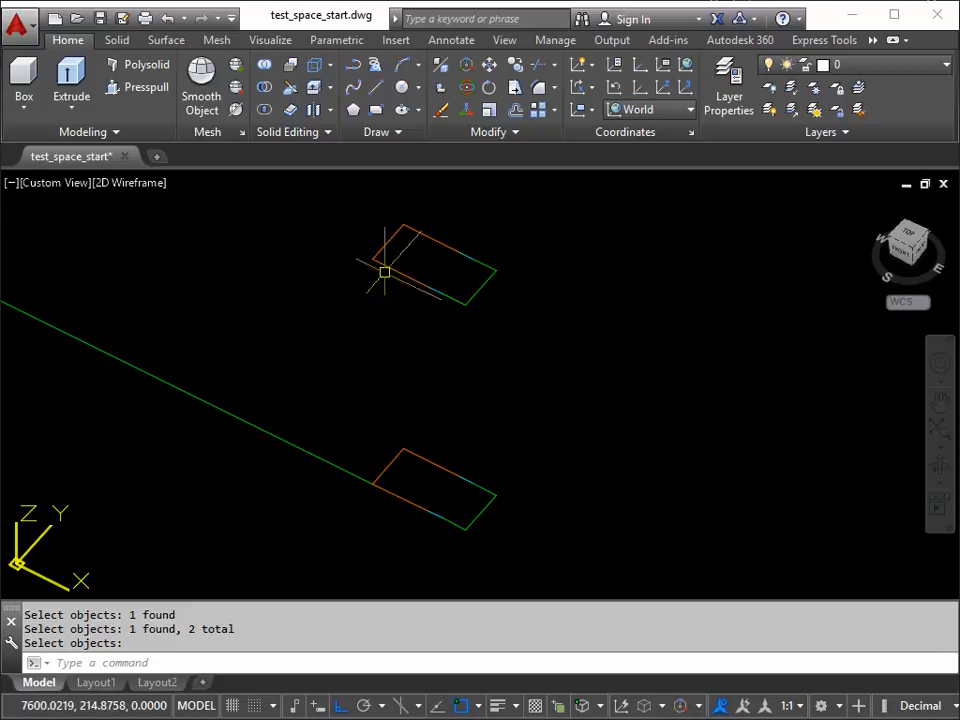
{"action": "left_click", "coordinate": [859, 89]}
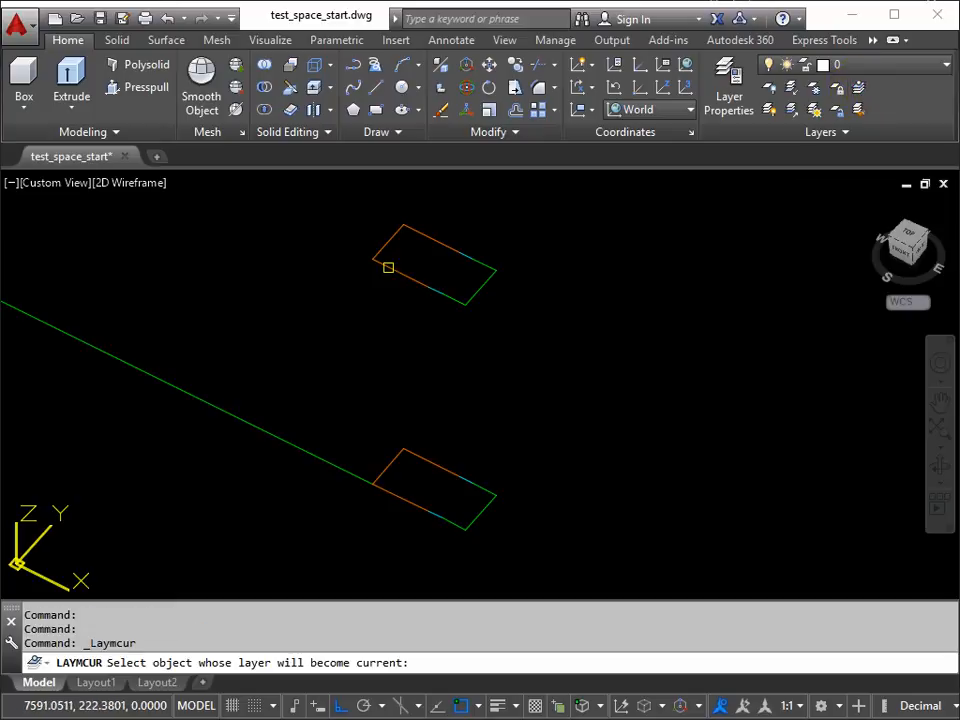
{"action": "left_click", "coordinate": [391, 268]}
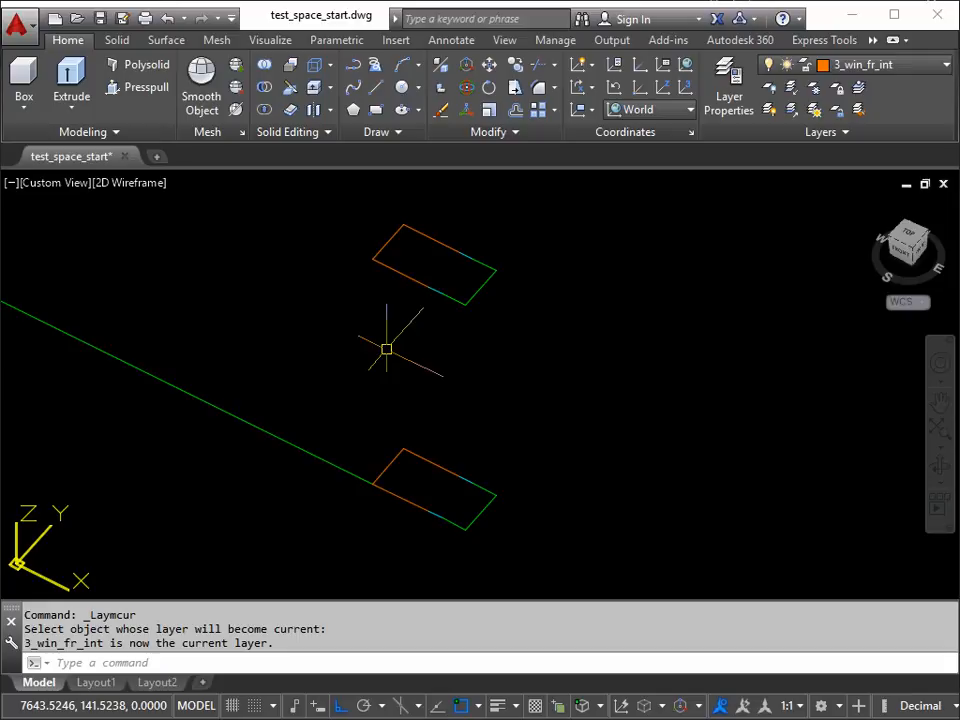
Step: Draw a 3DFACE joining the front orange edges of the lower and upper frame outlines
{"action": "type", "text": "3F"}
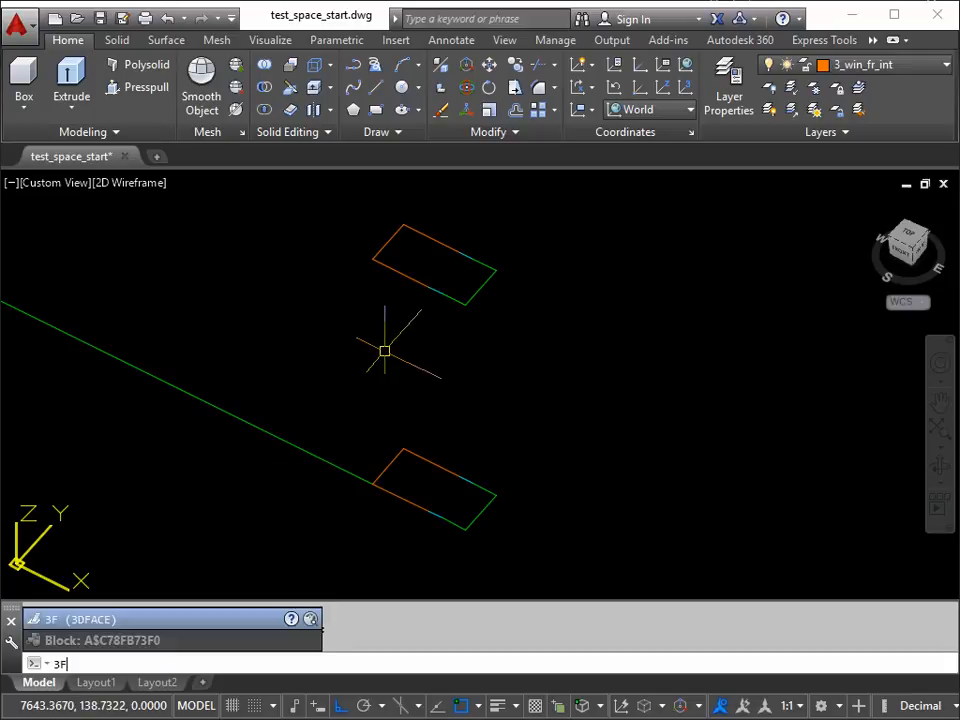
{"action": "key", "text": "Return"}
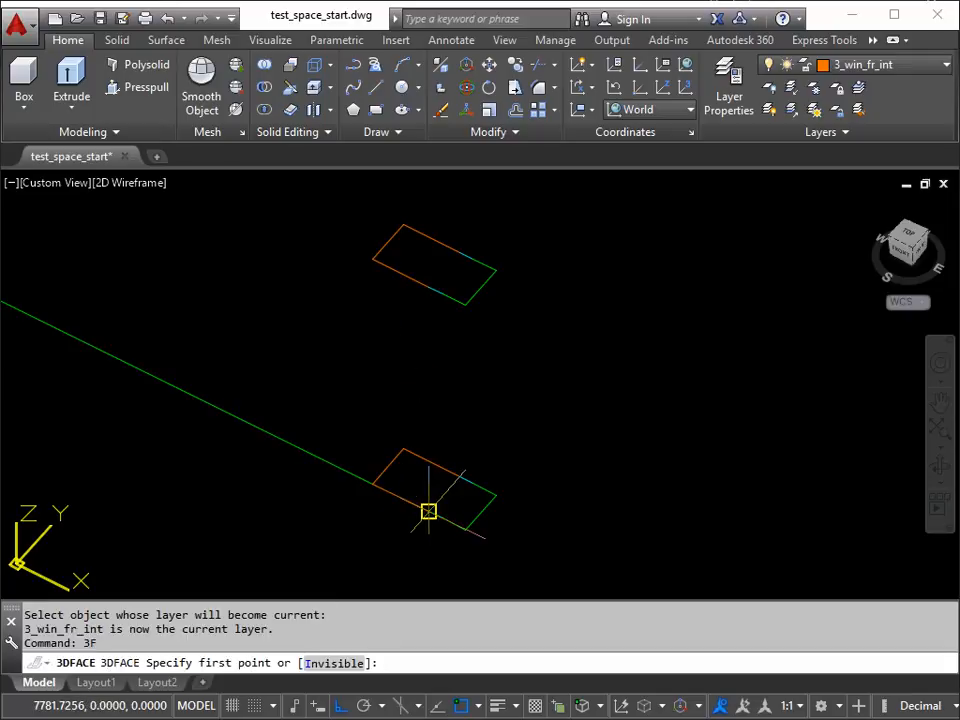
{"action": "left_click", "coordinate": [428, 511]}
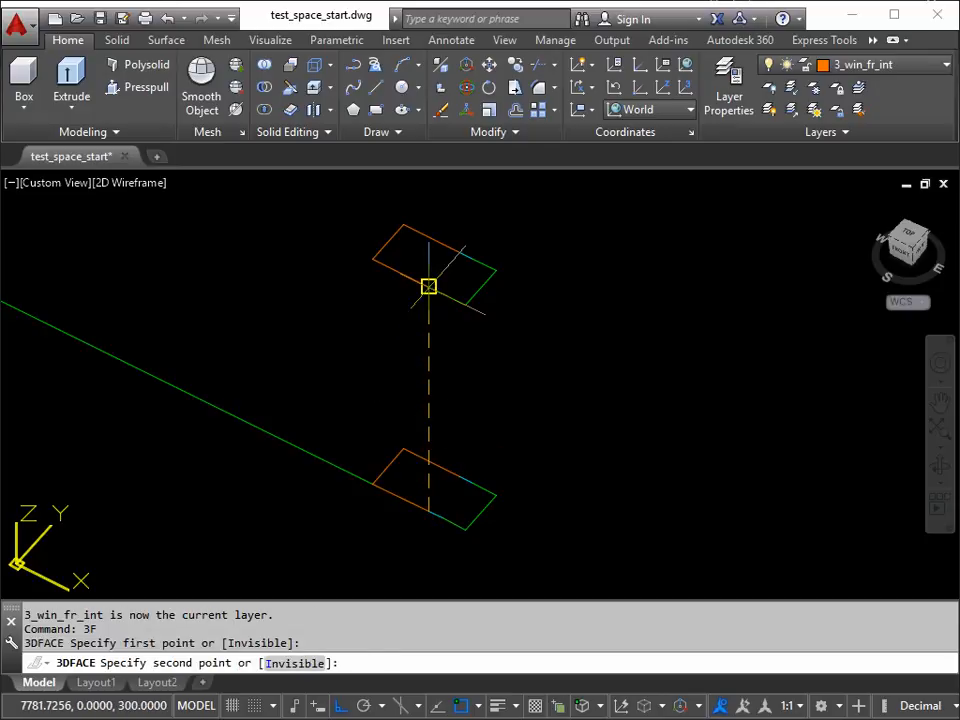
{"action": "left_click", "coordinate": [428, 287]}
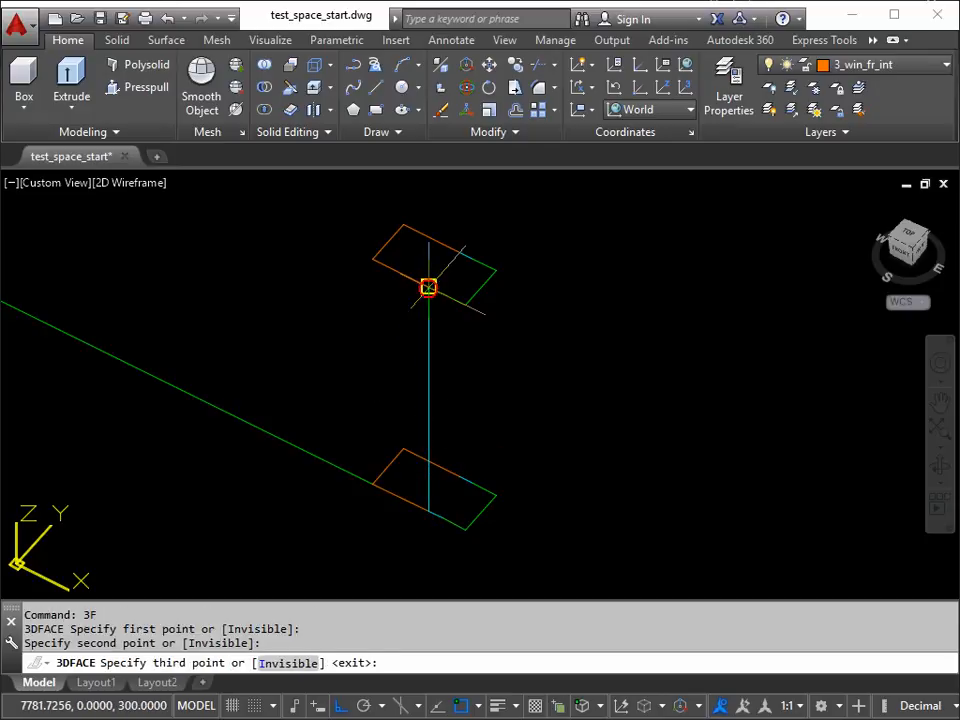
{"action": "left_click", "coordinate": [372, 259]}
{"action": "left_click", "coordinate": [371, 485]}
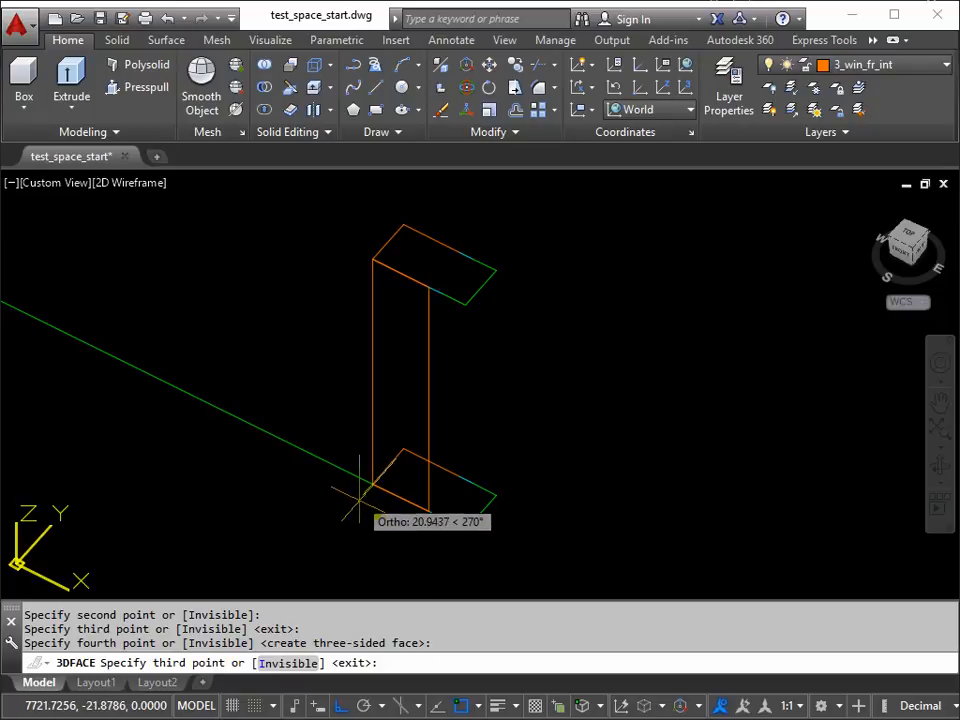
Step: Turn Ortho off and continue the 3DFACE around the orange end and back edges of the frame outlines, and finish the command
{"action": "left_click", "coordinate": [340, 707]}
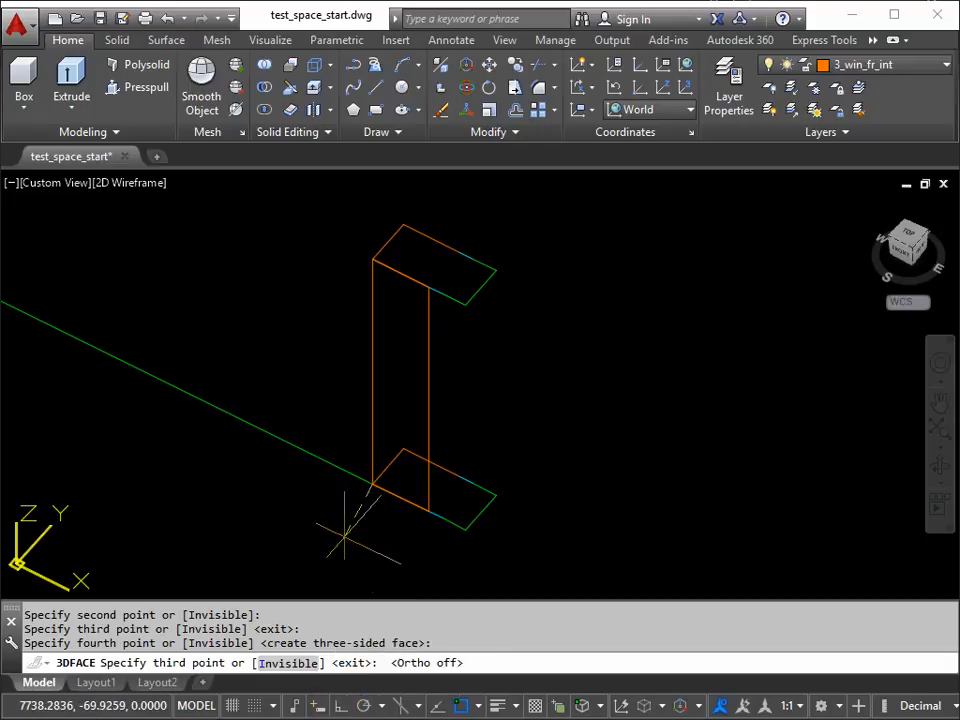
{"action": "left_click", "coordinate": [403, 449]}
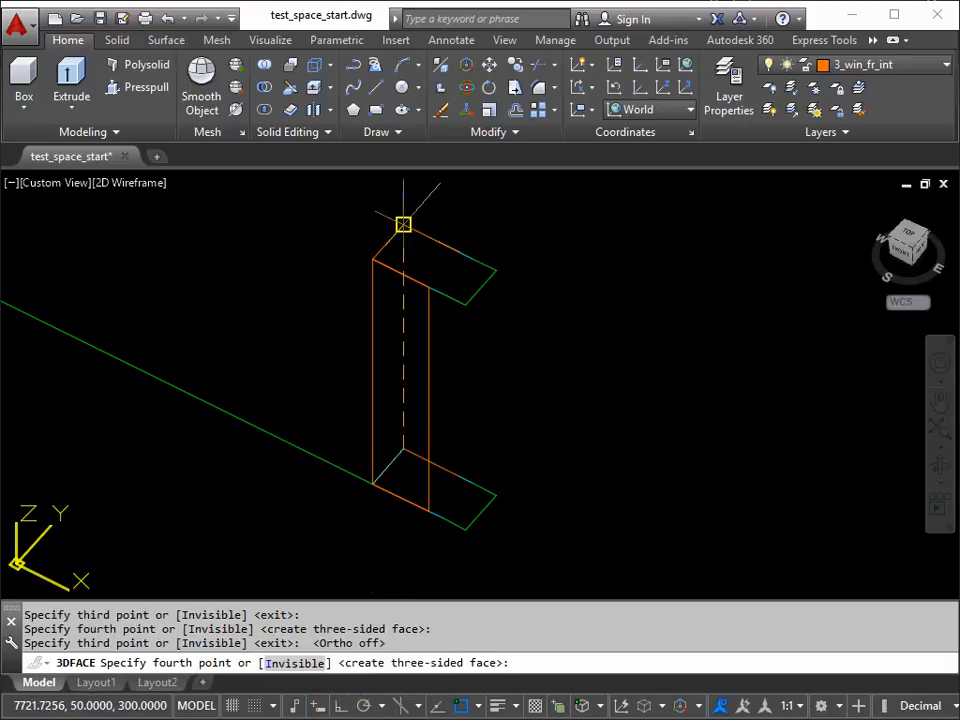
{"action": "left_click", "coordinate": [403, 224]}
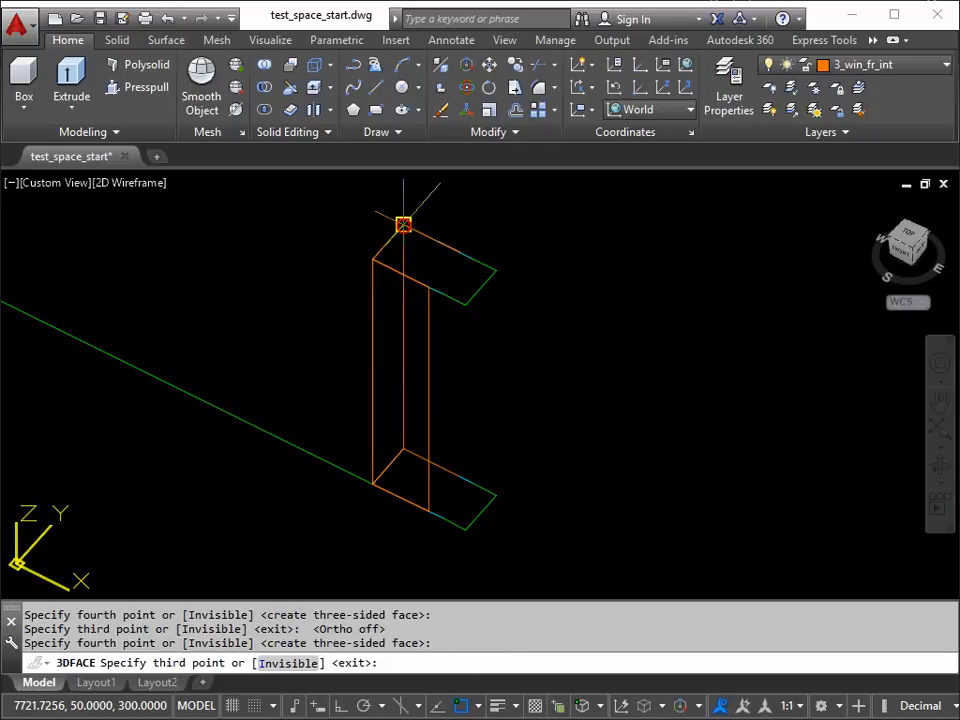
{"action": "left_click", "coordinate": [459, 251]}
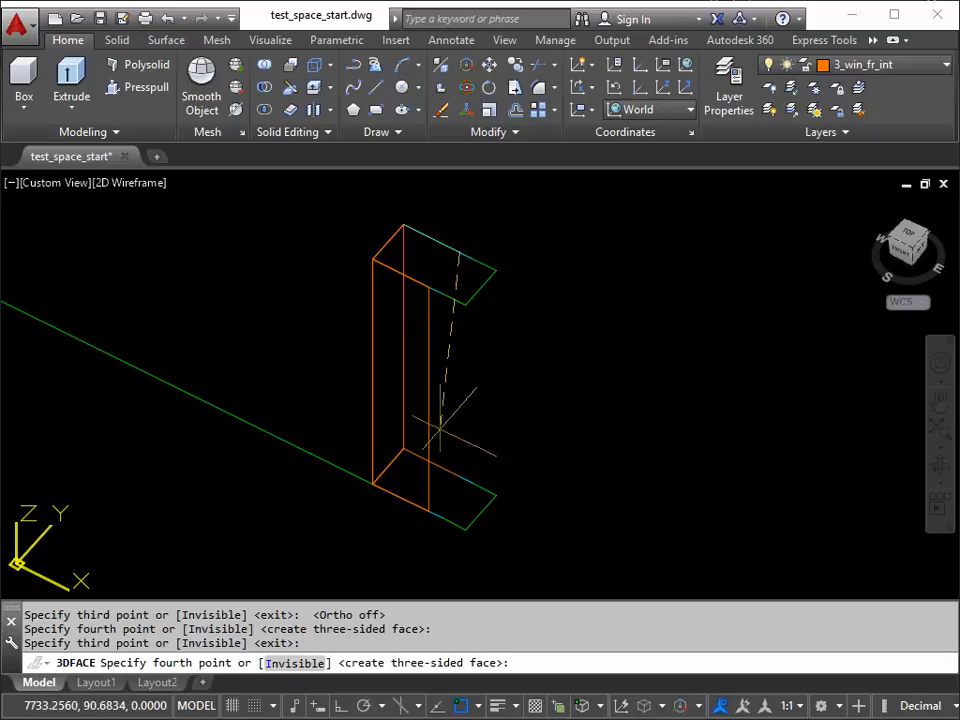
{"action": "left_click", "coordinate": [459, 477]}
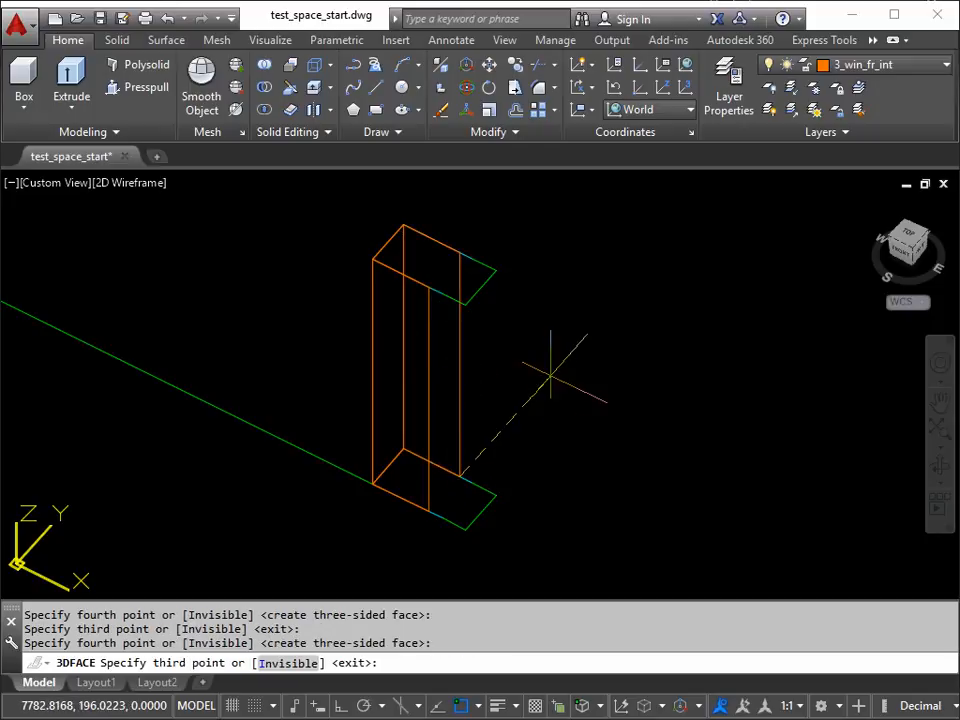
{"action": "key", "text": "Return"}
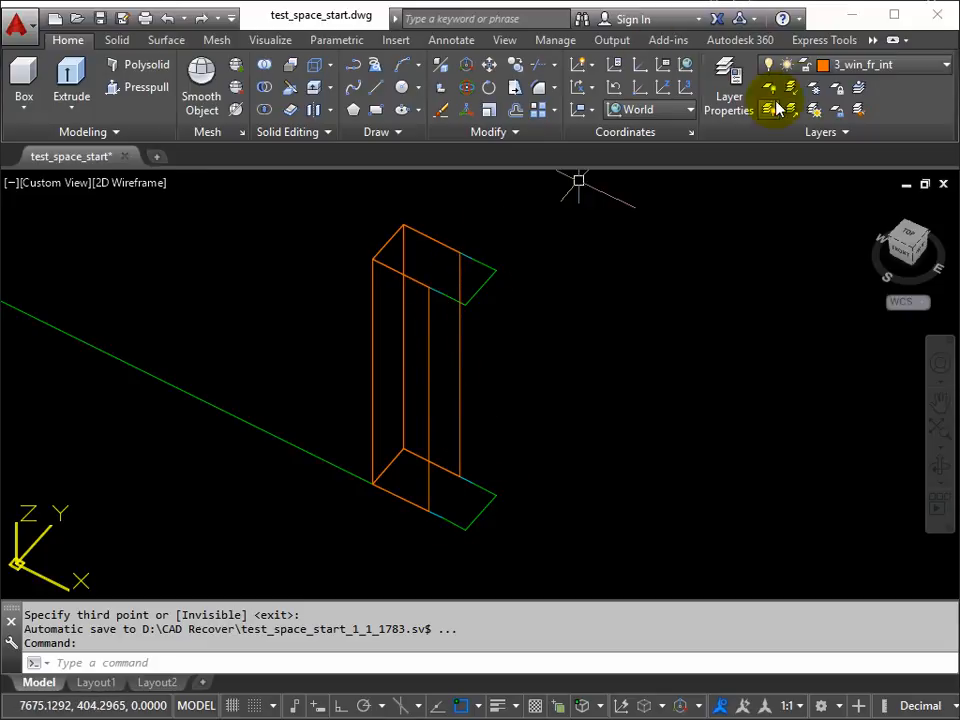
Step: Make 3_win_fr_ext current from the upper outline's green edge and draw a 3DFACE joining the short front seal segments of both frame outlines
{"action": "left_click", "coordinate": [860, 90]}
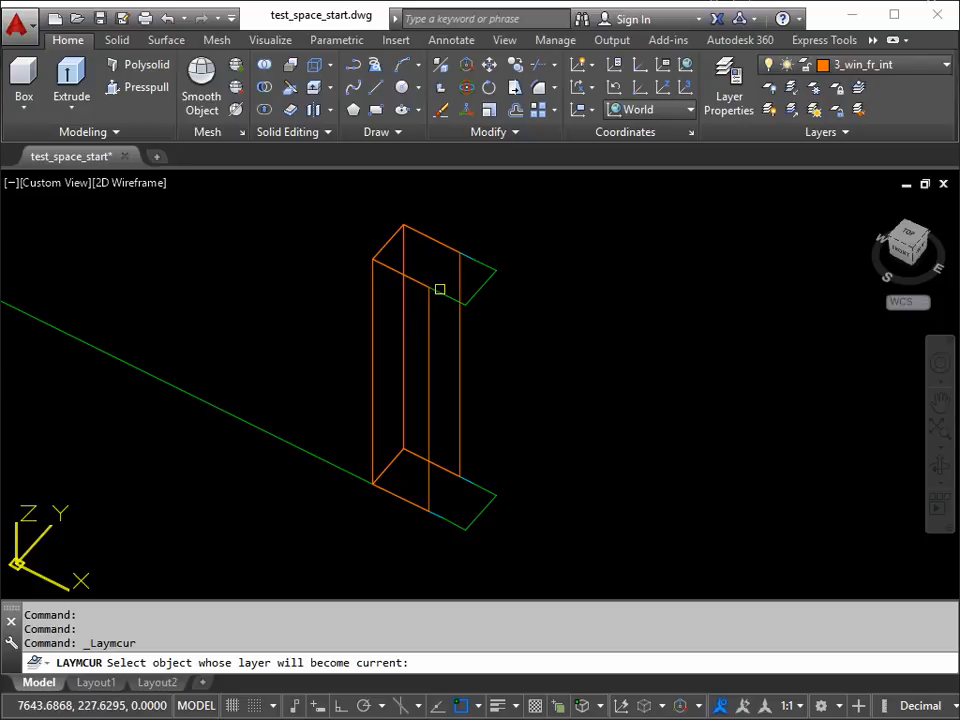
{"action": "left_click", "coordinate": [440, 289]}
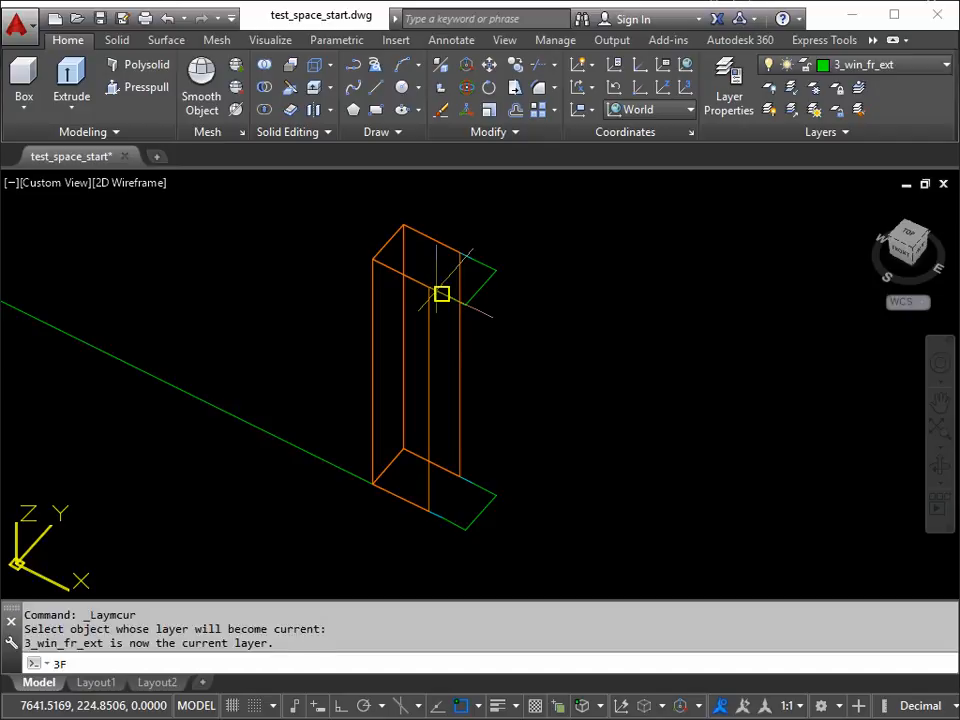
{"action": "key", "text": "Return"}
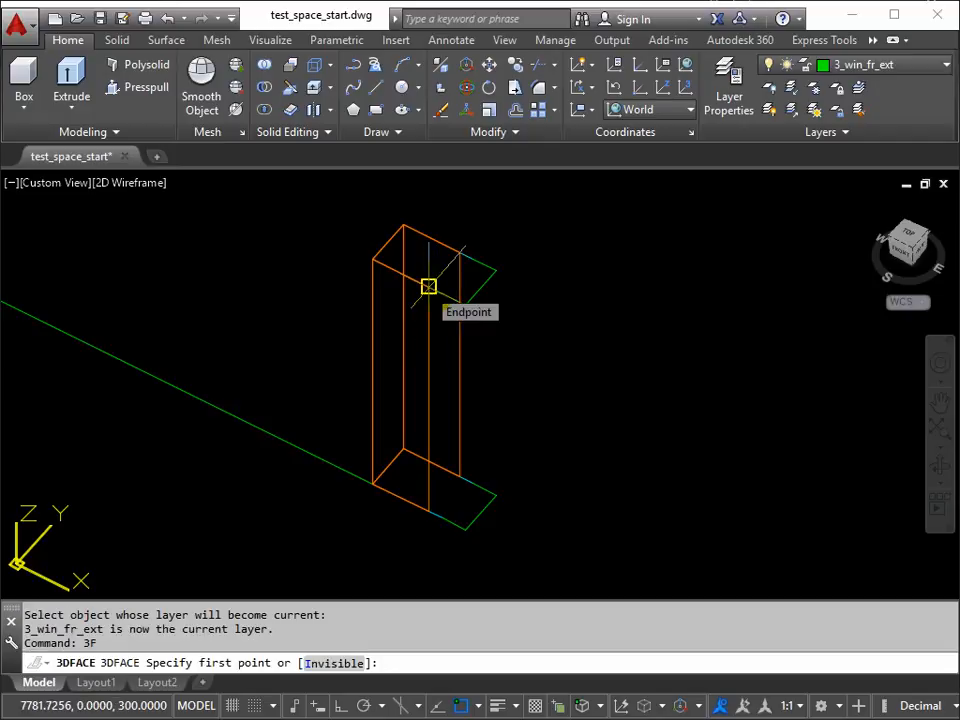
{"action": "left_click", "coordinate": [428, 287]}
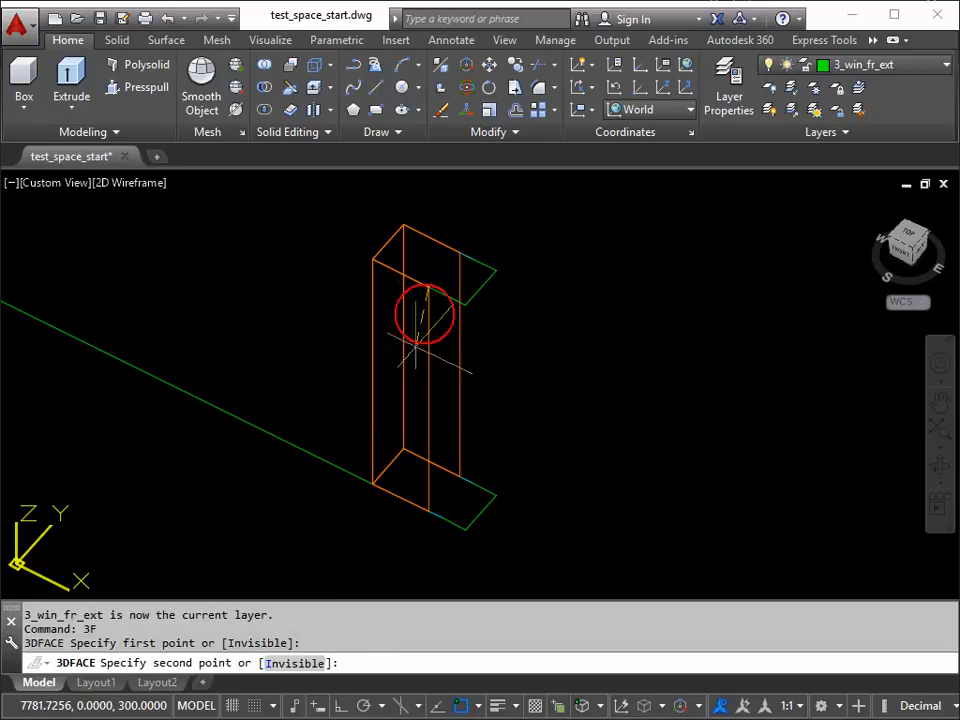
{"action": "left_click", "coordinate": [428, 510]}
{"action": "left_click", "coordinate": [441, 518]}
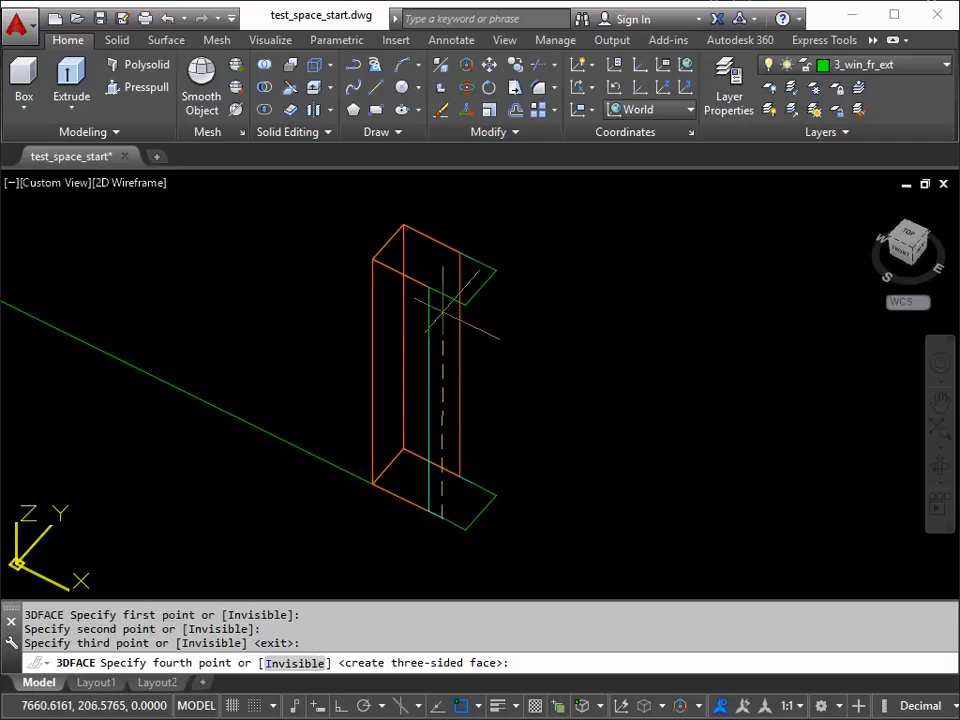
{"action": "left_click", "coordinate": [441, 292]}
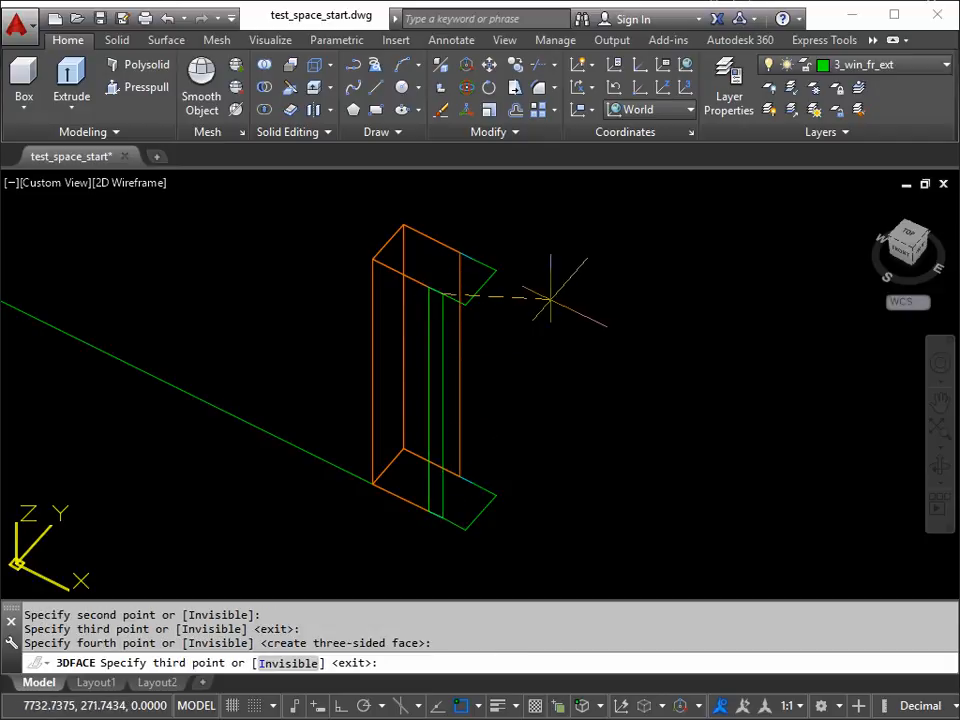
{"action": "key", "text": "Return"}
{"action": "key", "text": "Return"}
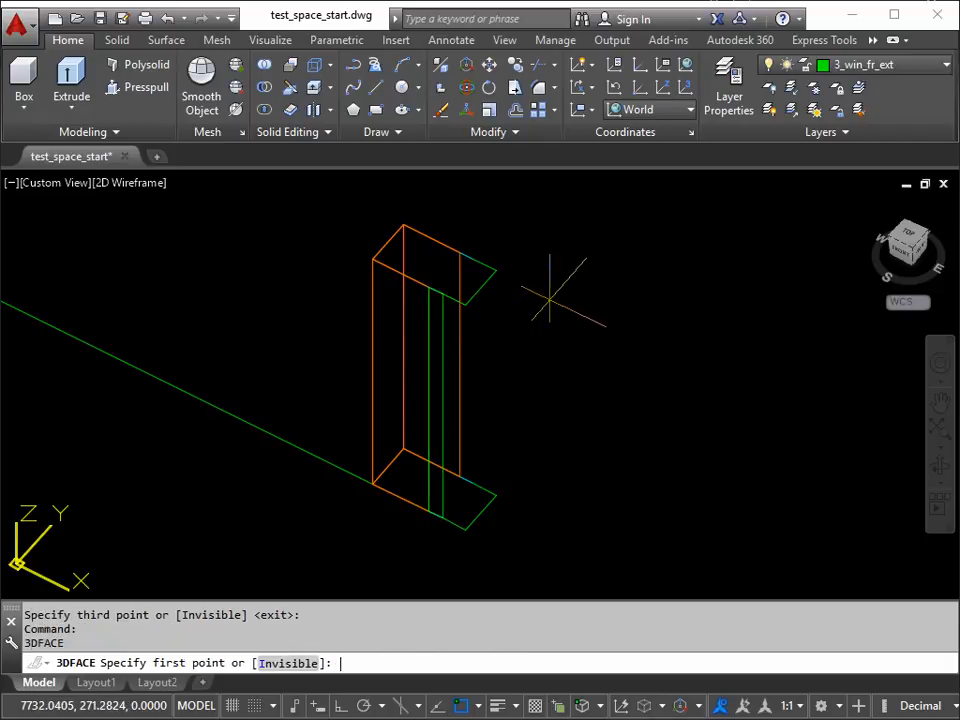
{"action": "key", "text": "Escape"}
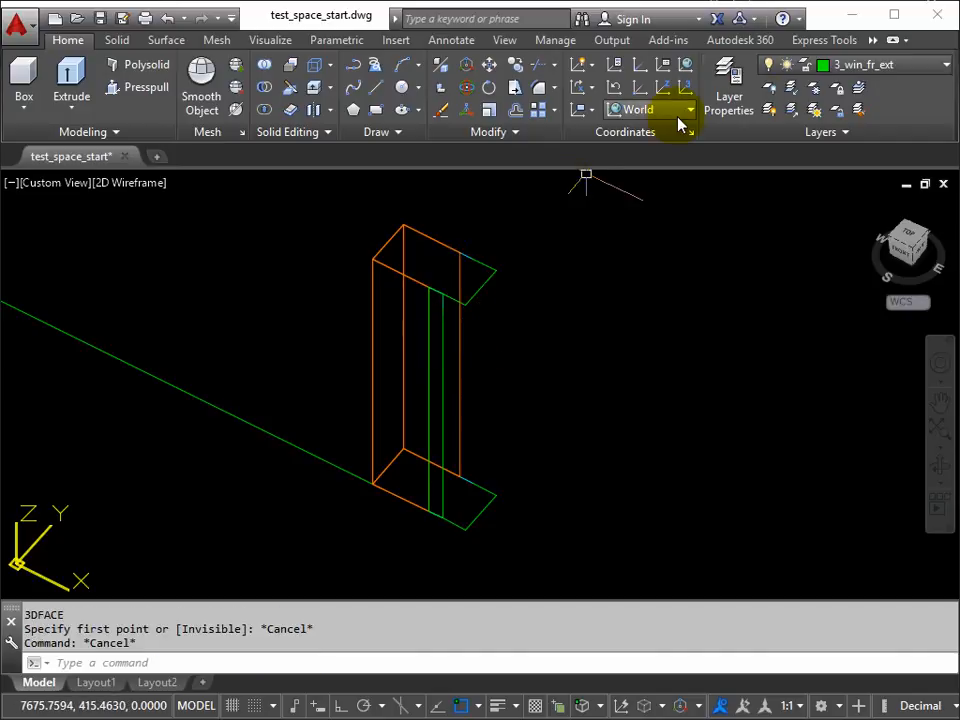
Step: Make 3_win_fr_seal the current layer by matching the short cyan segment on the upper outline's back edge
{"action": "left_click", "coordinate": [858, 92]}
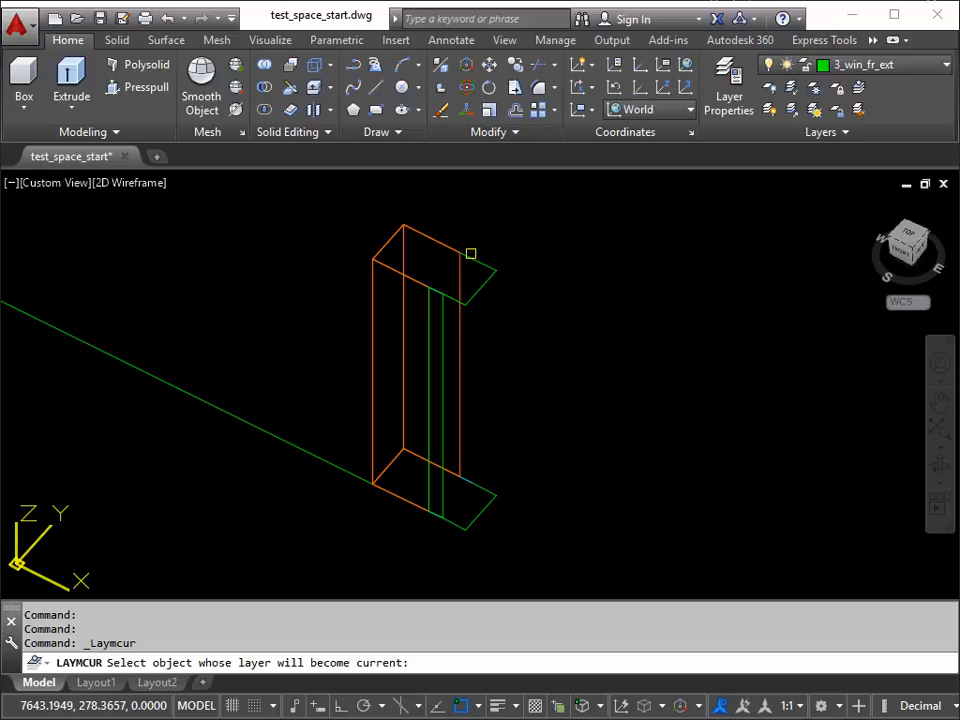
{"action": "left_click", "coordinate": [471, 253]}
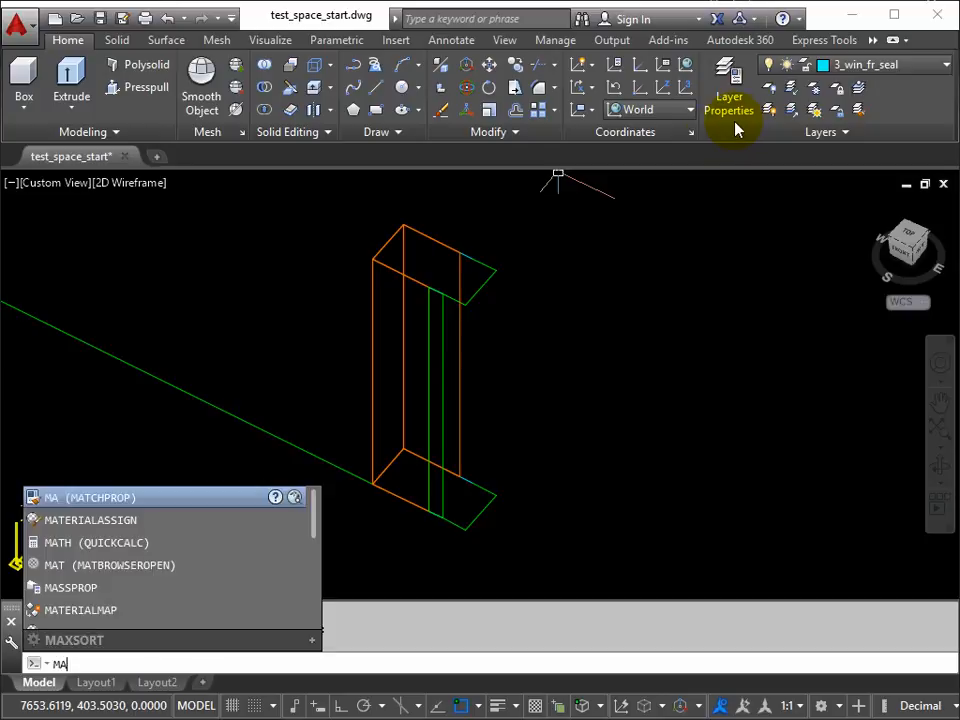
{"action": "key", "text": "Return"}
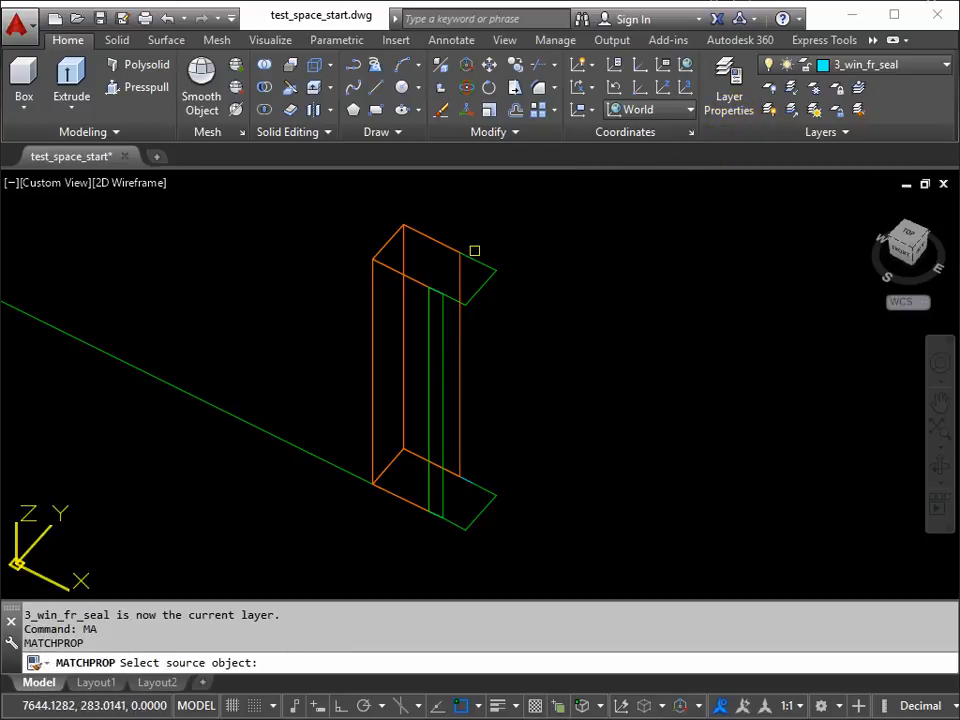
{"action": "left_click", "coordinate": [478, 255]}
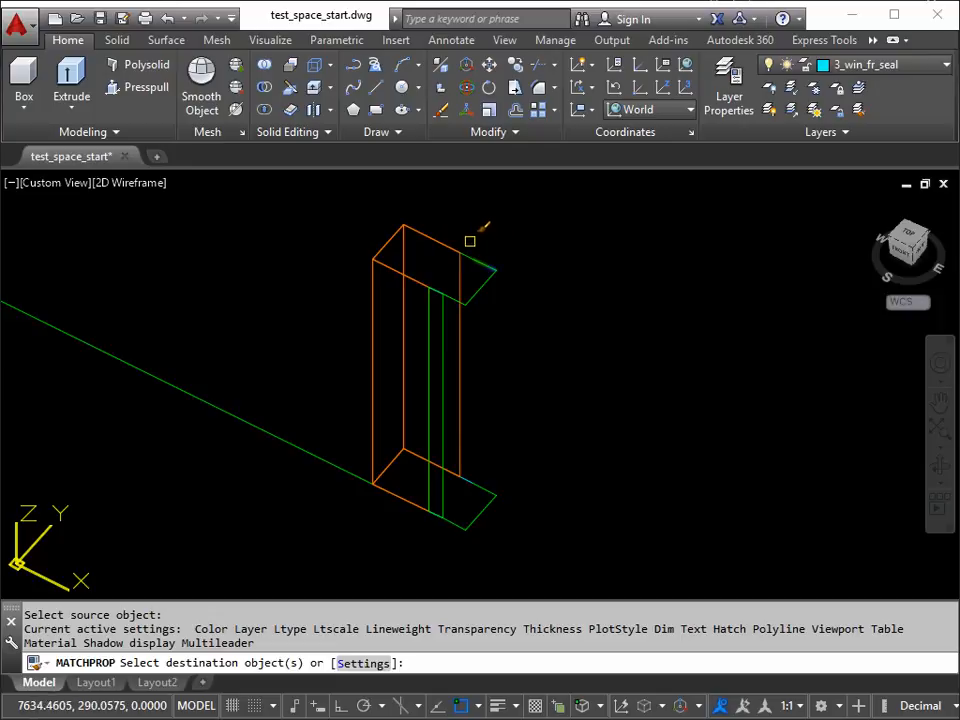
{"action": "key", "text": "Escape"}
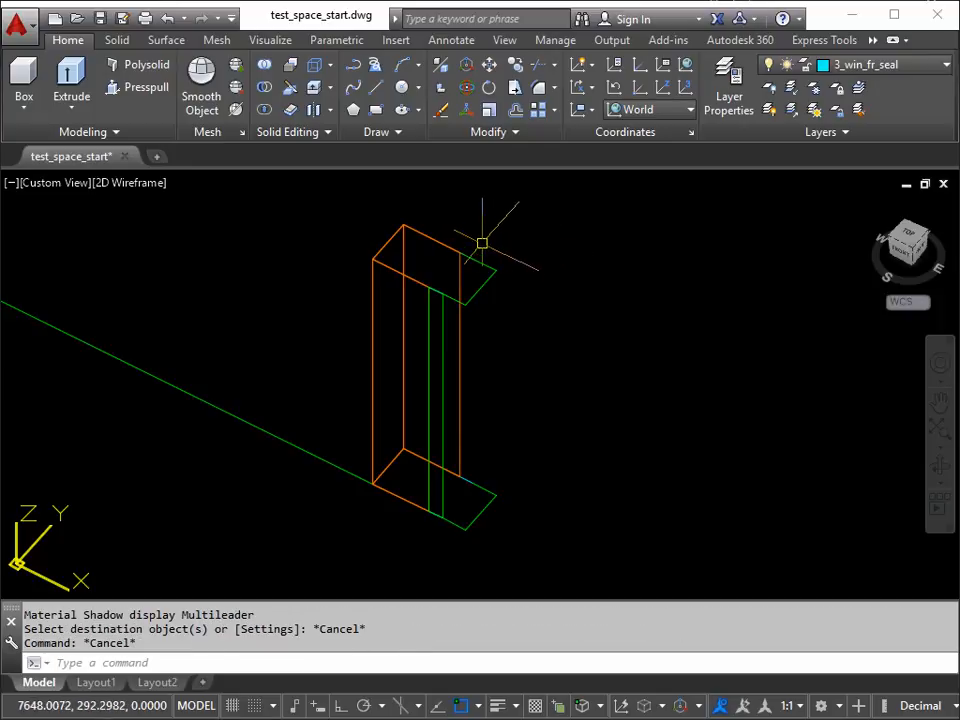
Step: Match the front seal 3D face's properties to the short cyan segment on the upper outline's back edge
{"action": "key", "text": "Return"}
{"action": "scroll", "coordinate": [474, 258], "scroll_direction": "up", "scroll_amount": 5}
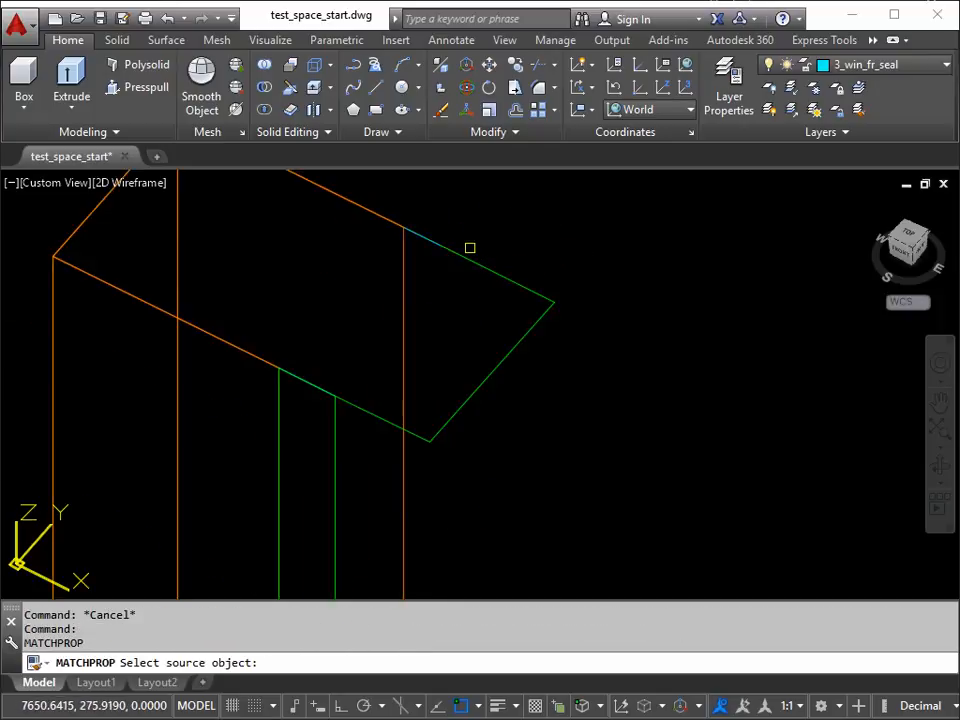
{"action": "left_click", "coordinate": [430, 242]}
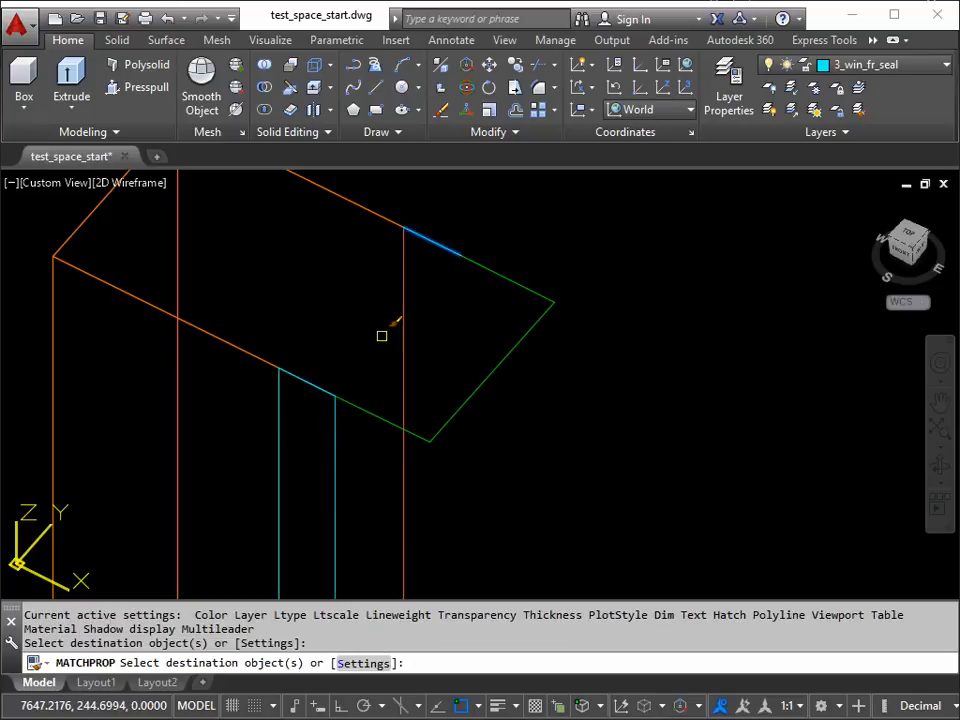
{"action": "key", "text": "Return"}
{"action": "scroll", "coordinate": [400, 350], "scroll_direction": "down", "scroll_amount": 5}
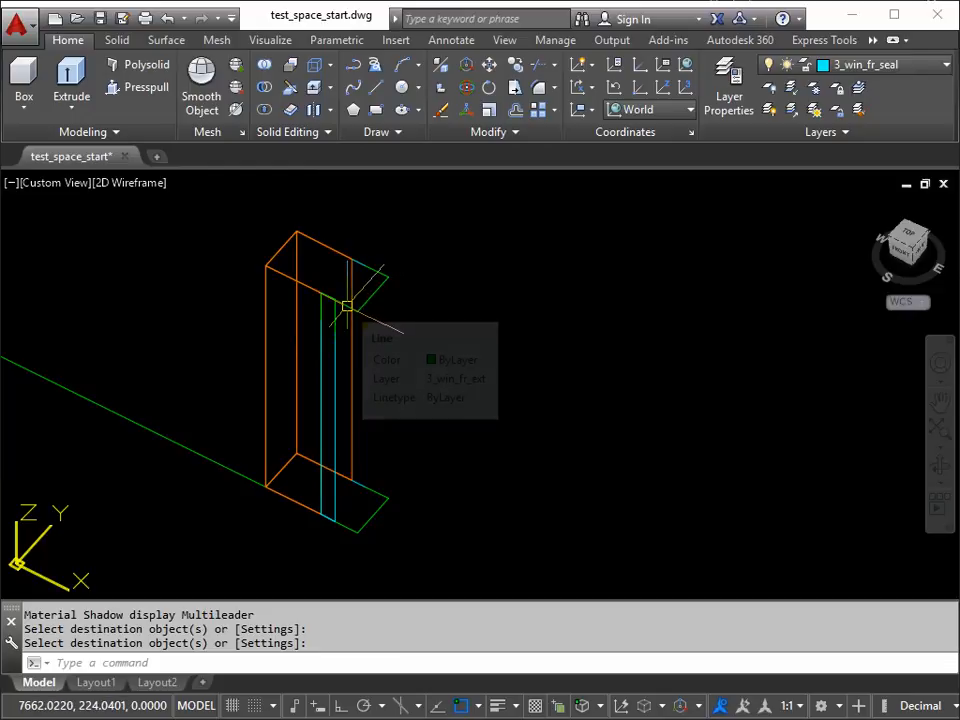
Step: Draw a 3DFACE joining the short cyan back segments of the lower and upper frame outlines, and finish the command
{"action": "type", "text": "3"}
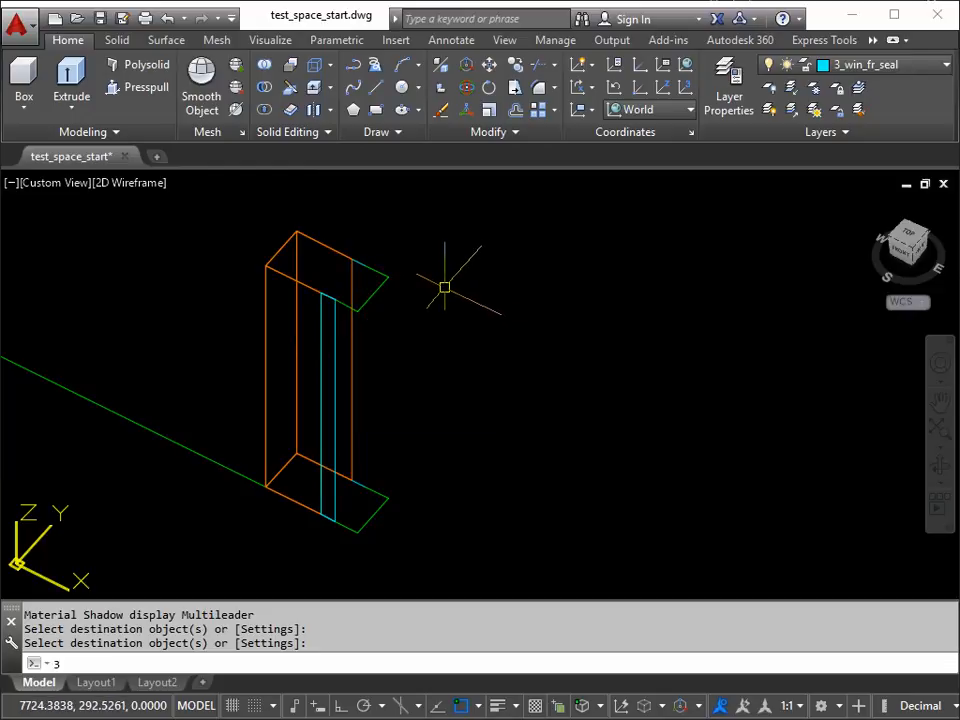
{"action": "type", "text": "f"}
{"action": "key", "text": "Return"}
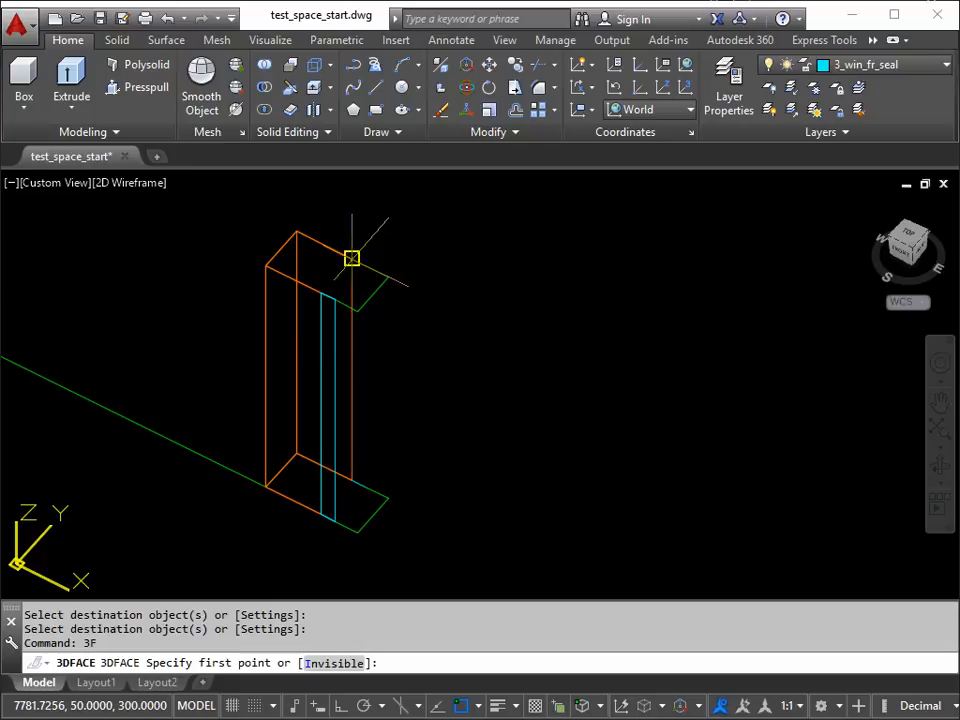
{"action": "left_click", "coordinate": [351, 258]}
{"action": "left_click", "coordinate": [364, 487]}
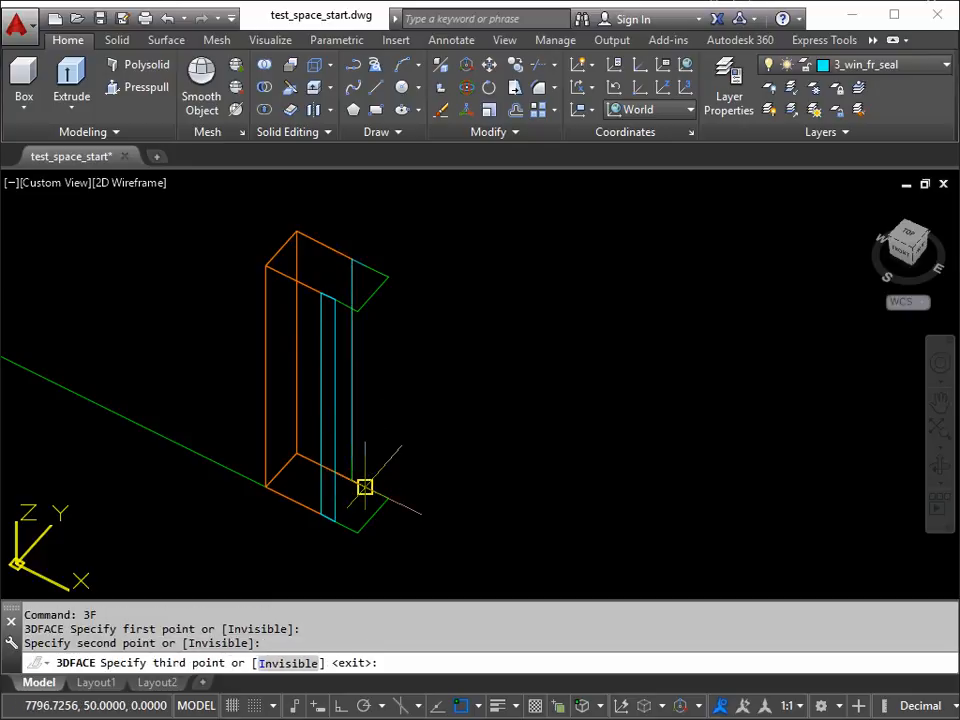
{"action": "left_click", "coordinate": [364, 487]}
{"action": "left_click", "coordinate": [365, 266]}
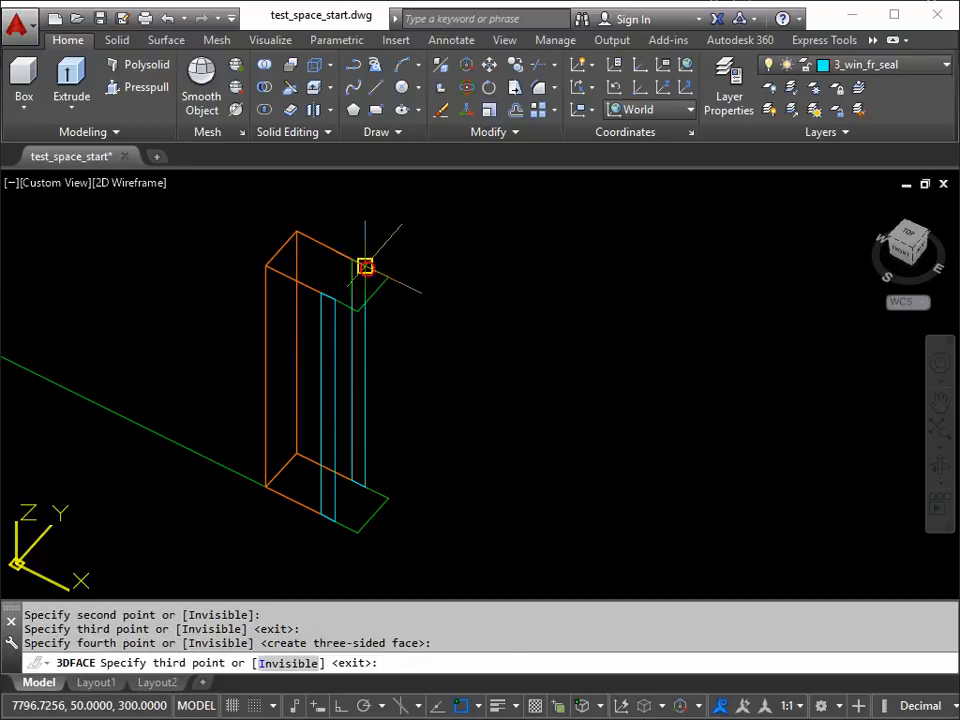
{"action": "key", "text": "Return"}
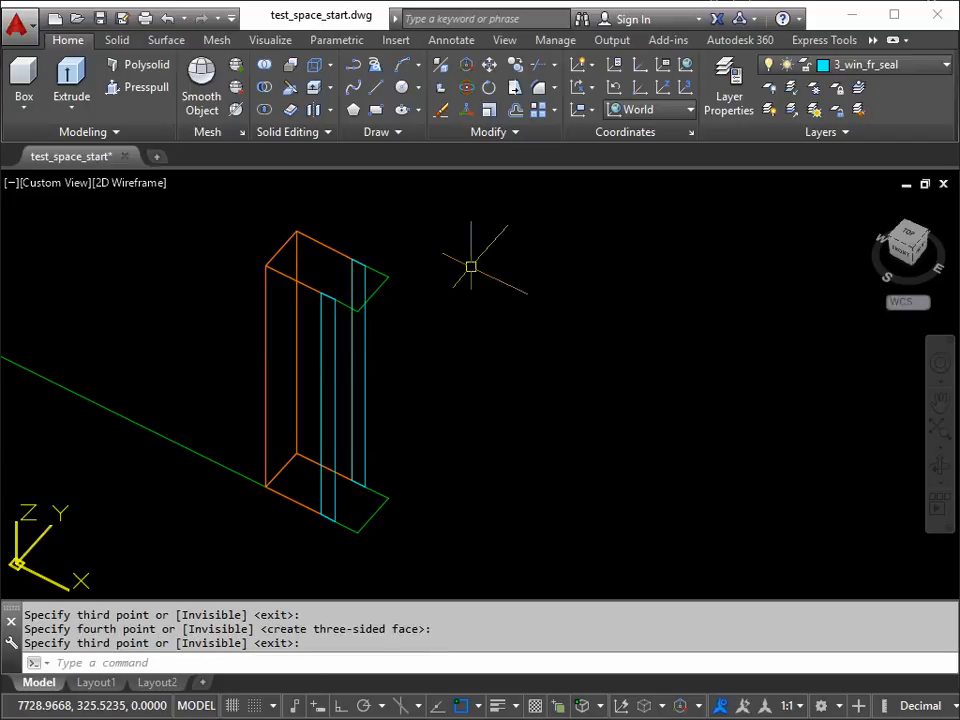
Step: Make 3_win_fr_ext current from the upper outline's green end edge and draw a 3DFACE joining the front green edges of both outlines
{"action": "left_click", "coordinate": [860, 90]}
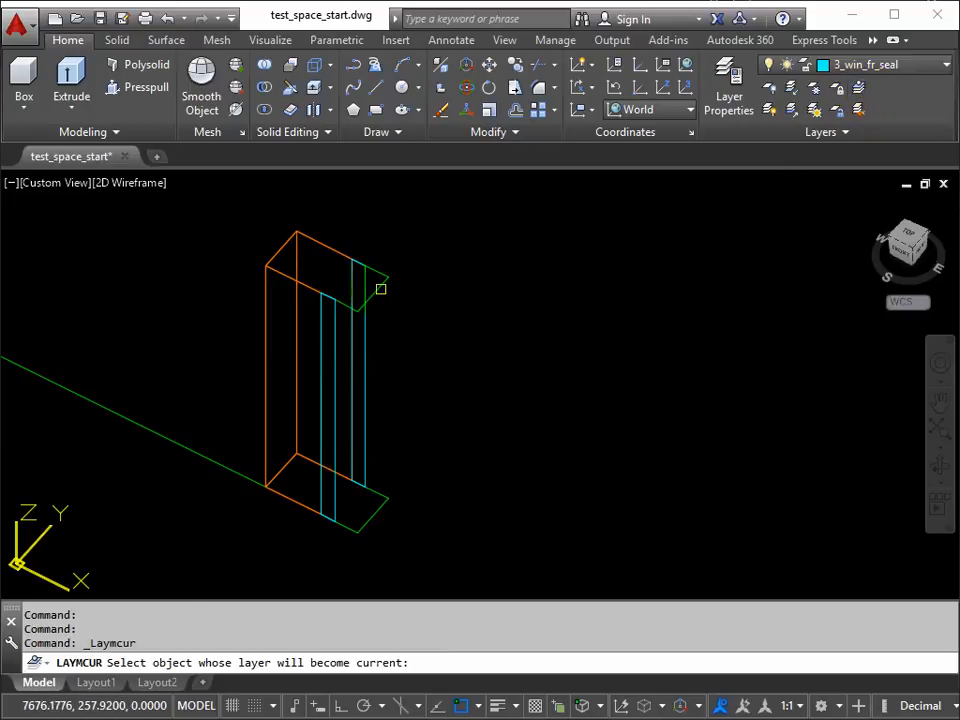
{"action": "left_click", "coordinate": [381, 290]}
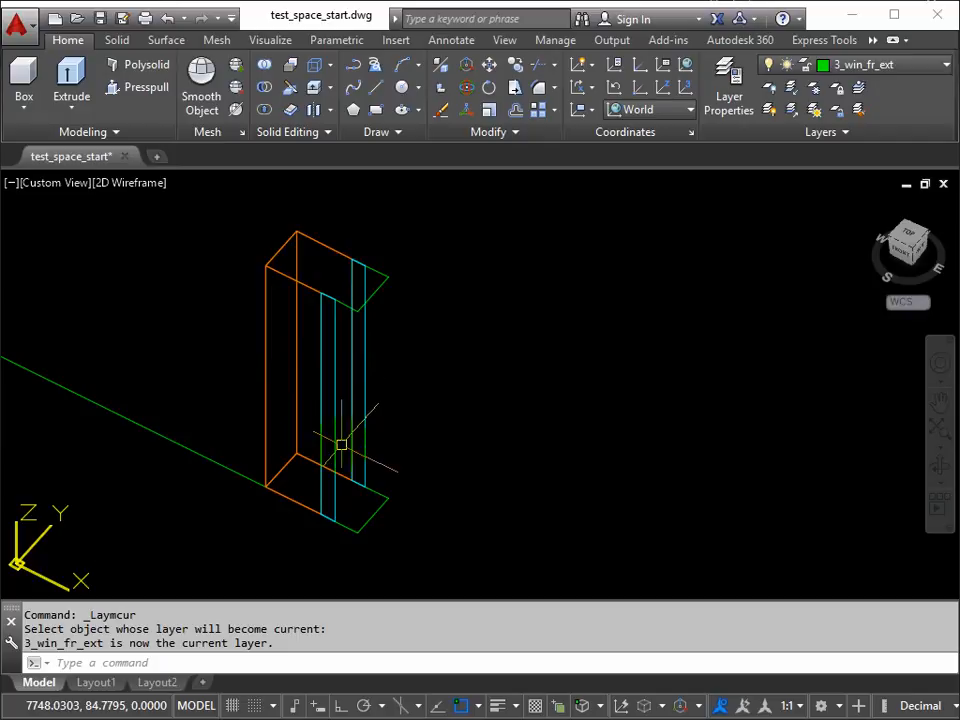
{"action": "key", "text": "Return"}
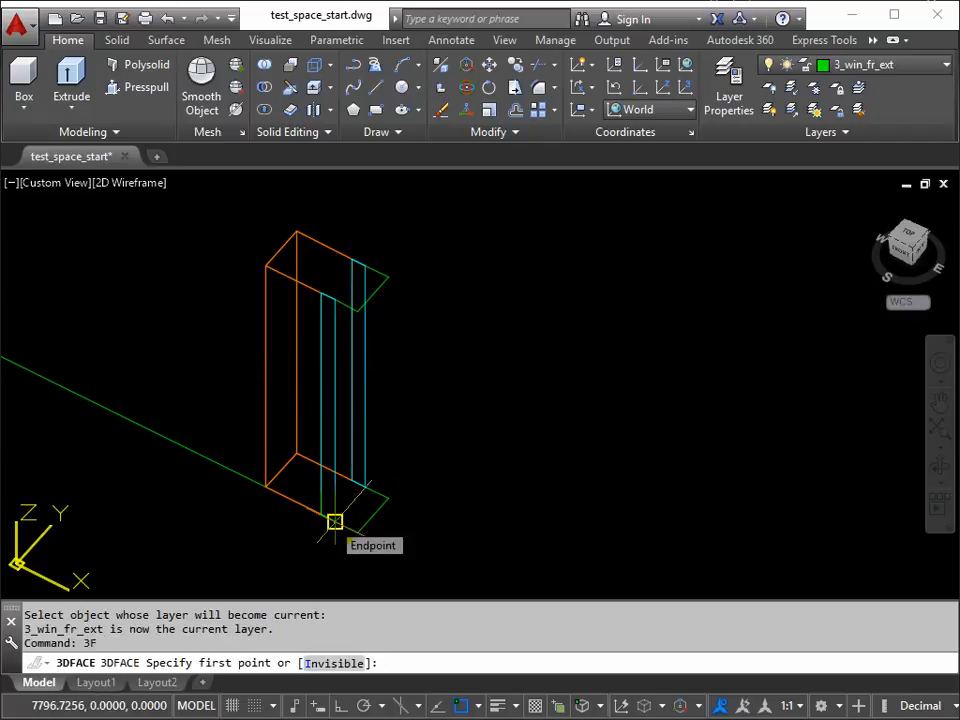
{"action": "left_click", "coordinate": [334, 521]}
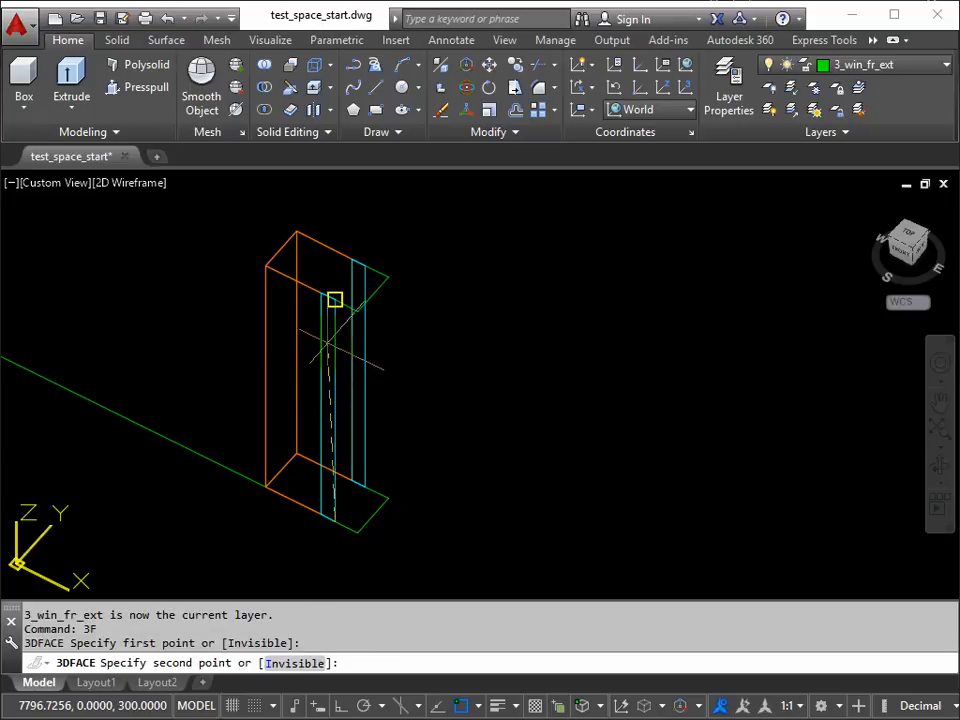
{"action": "left_click", "coordinate": [334, 299]}
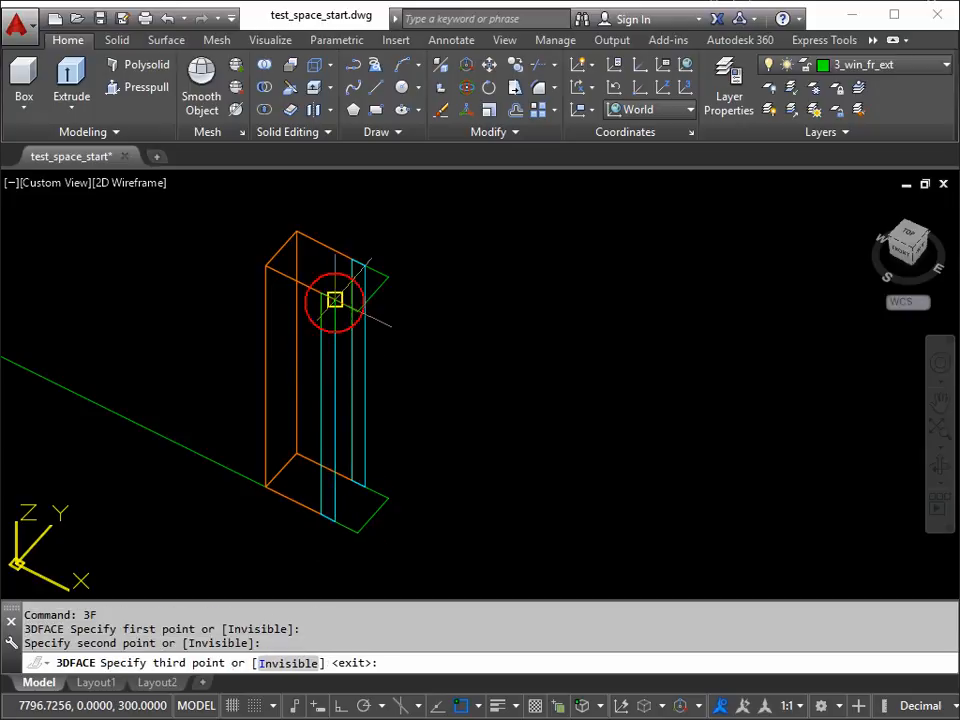
{"action": "left_click", "coordinate": [357, 312]}
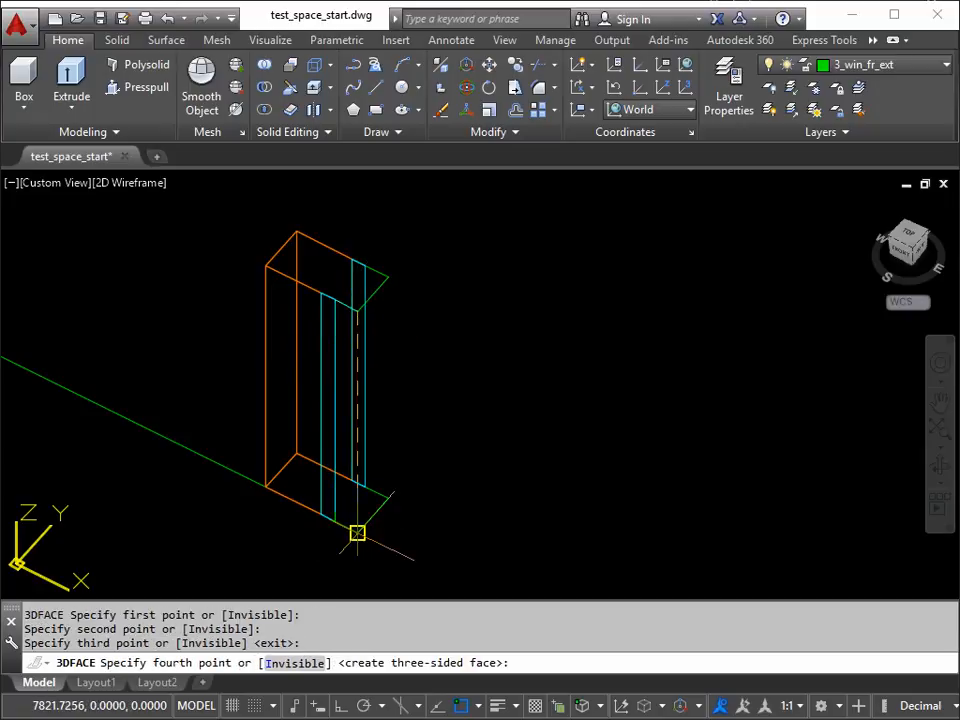
{"action": "left_click", "coordinate": [357, 532]}
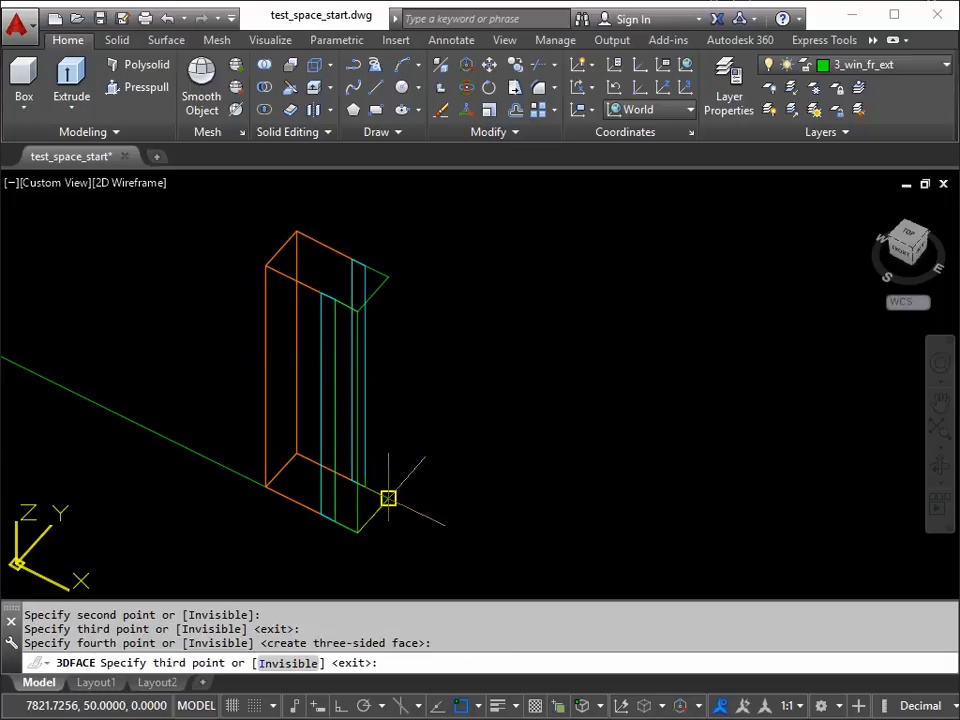
Step: Continue the 3DFACE around the green end and back edges of the frame outlines, and finish the command
{"action": "left_click", "coordinate": [388, 498]}
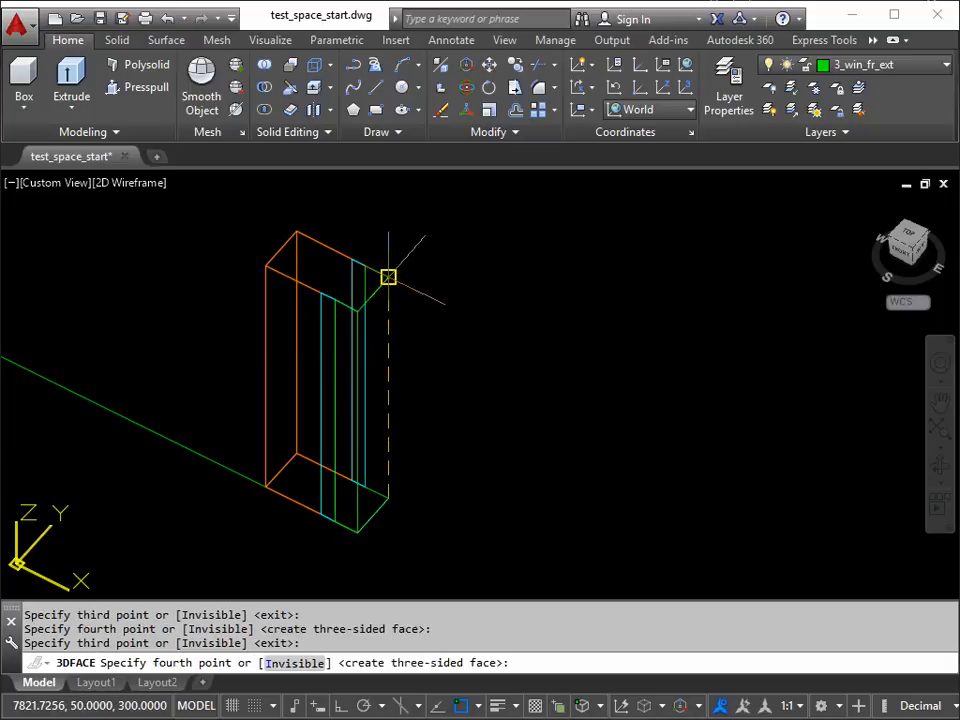
{"action": "left_click", "coordinate": [388, 277]}
{"action": "left_click", "coordinate": [364, 266]}
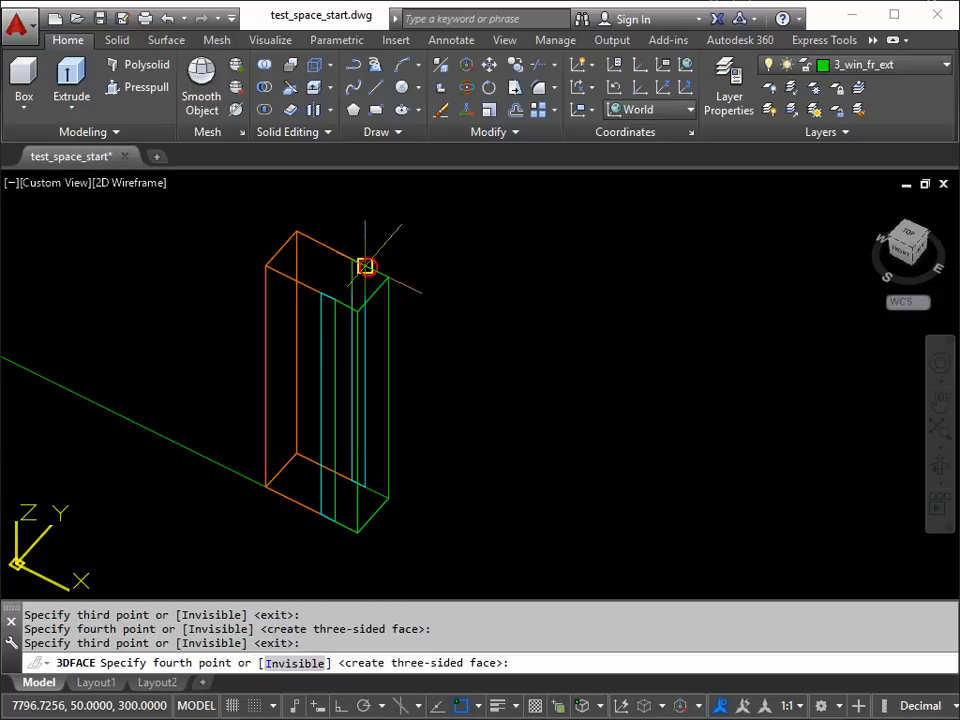
{"action": "left_click", "coordinate": [364, 487]}
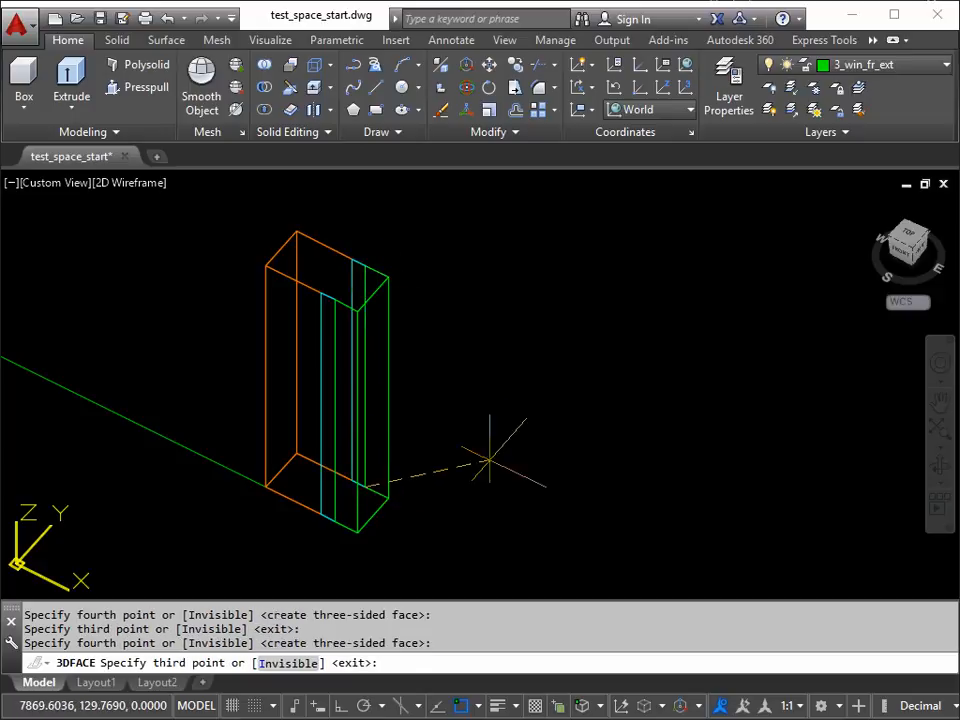
{"action": "key", "text": "Return"}
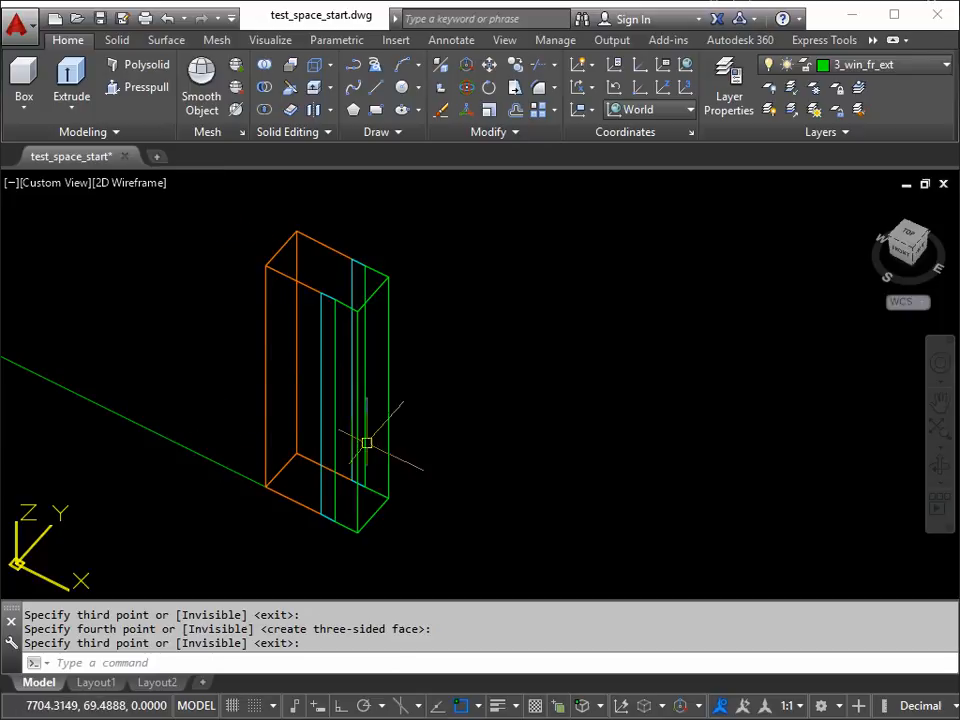
Step: Erase the lines of the upper frame outline, leaving the 3D faces in place
{"action": "left_click", "coordinate": [210, 194]}
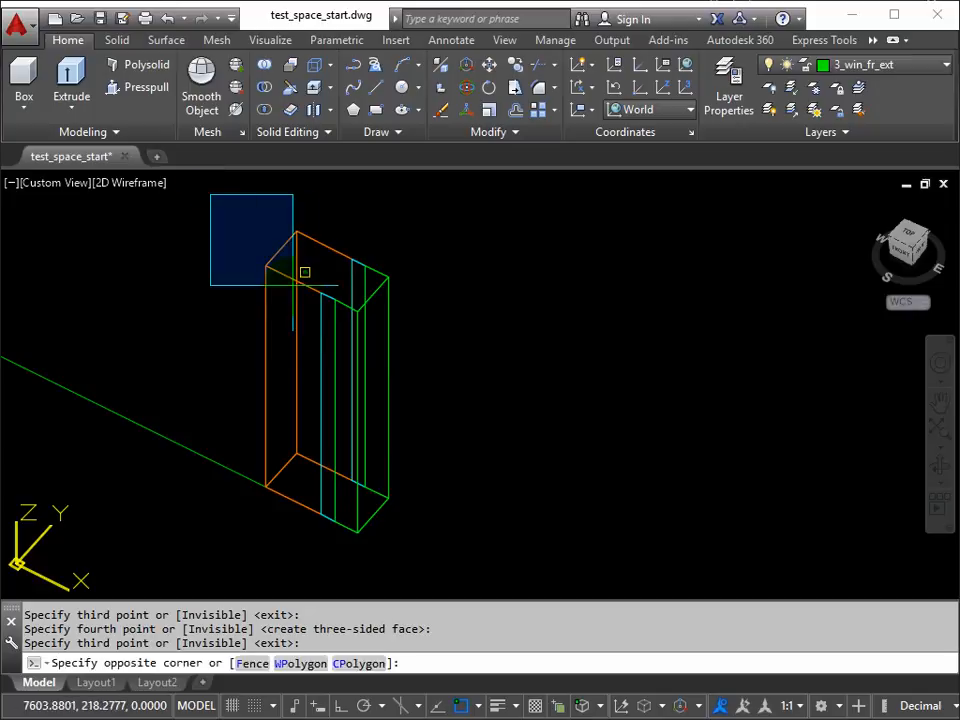
{"action": "left_click", "coordinate": [449, 332]}
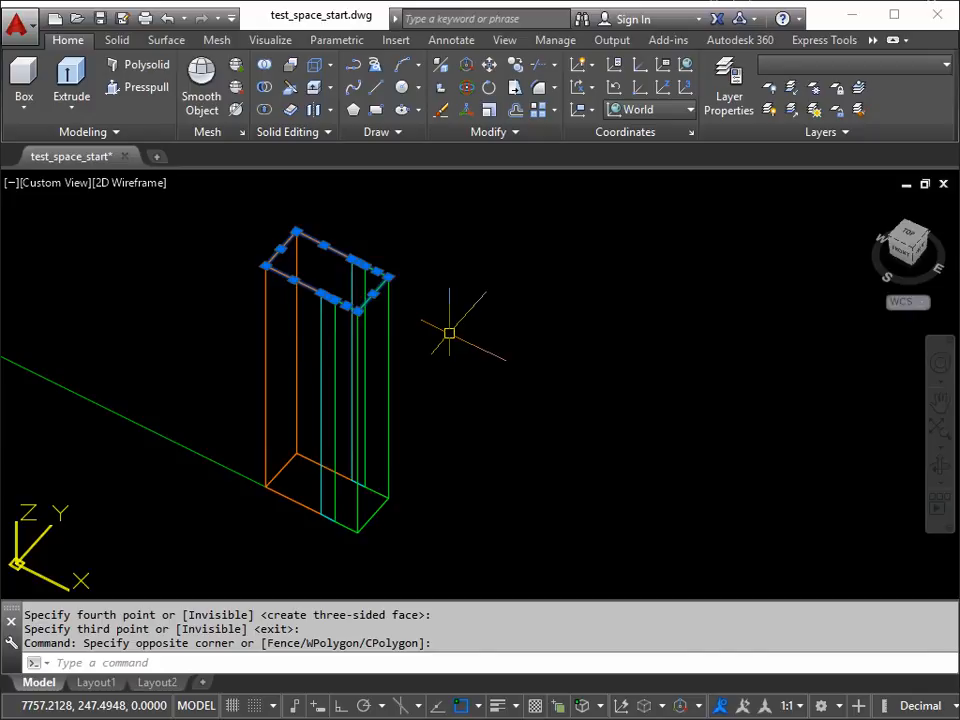
{"action": "key", "text": "Delete"}
Step: Erase the lines of the lower window frame outline, leaving the 3D faces in place
{"action": "left_click", "coordinate": [165, 583]}
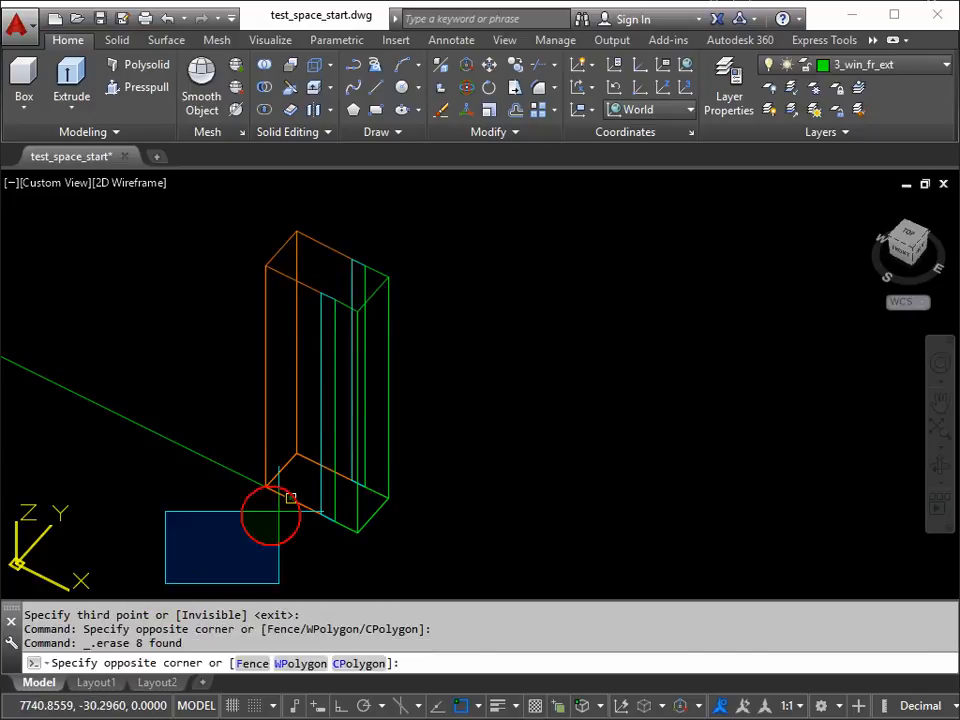
{"action": "left_click", "coordinate": [451, 418]}
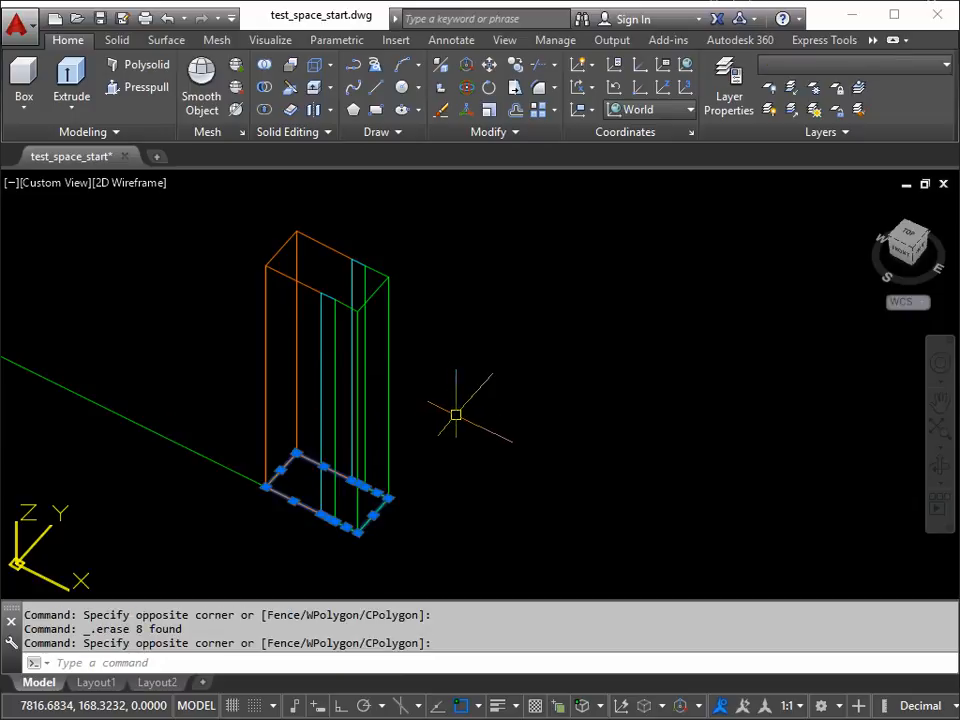
{"action": "key", "text": "Delete"}
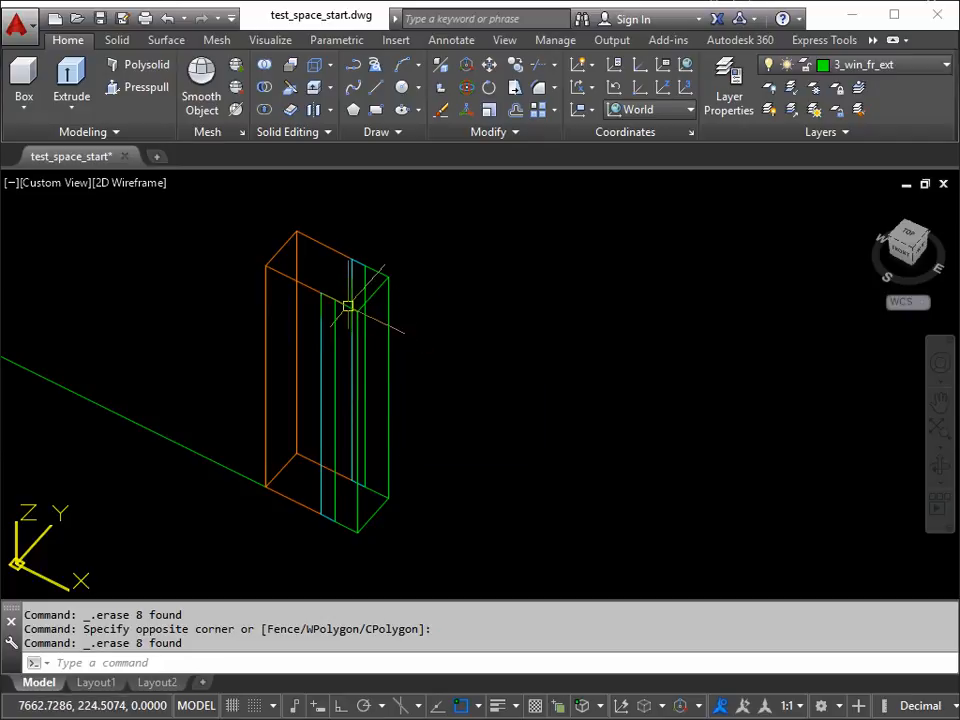
Step: Lock all layers whose names begin with 2 by running -LAYER with the Lock option and the name filter 2*
{"action": "middle_click_drag", "start_coordinate": [345, 306], "coordinate": [375, 317]}
{"action": "scroll", "coordinate": [375, 317], "scroll_direction": "down", "scroll_amount": 2}
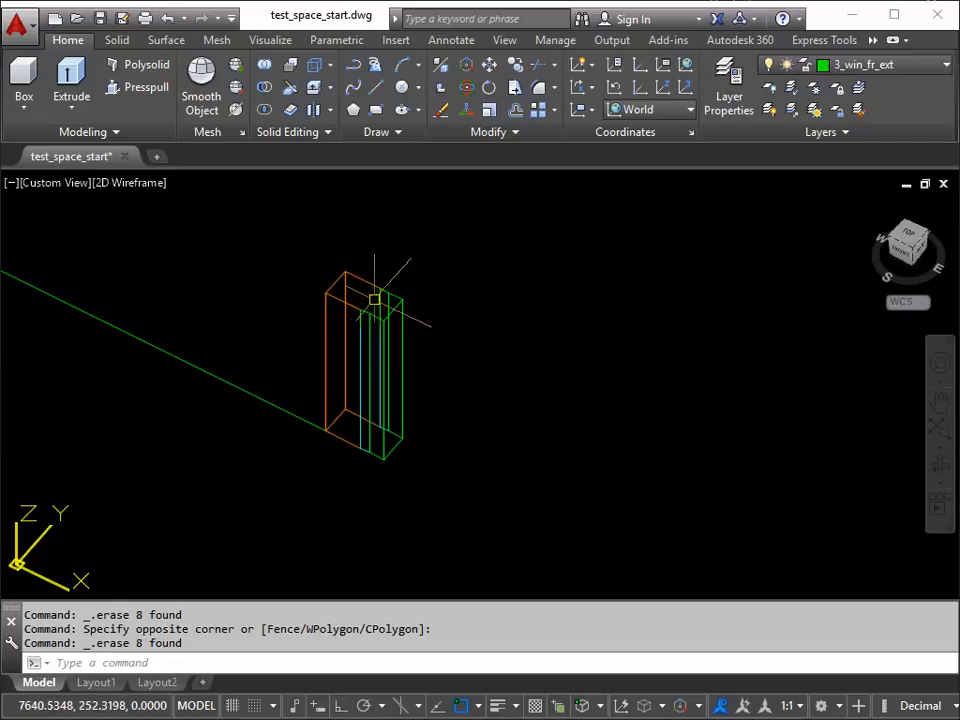
{"action": "scroll", "coordinate": [329, 372], "scroll_direction": "down", "scroll_amount": 7}
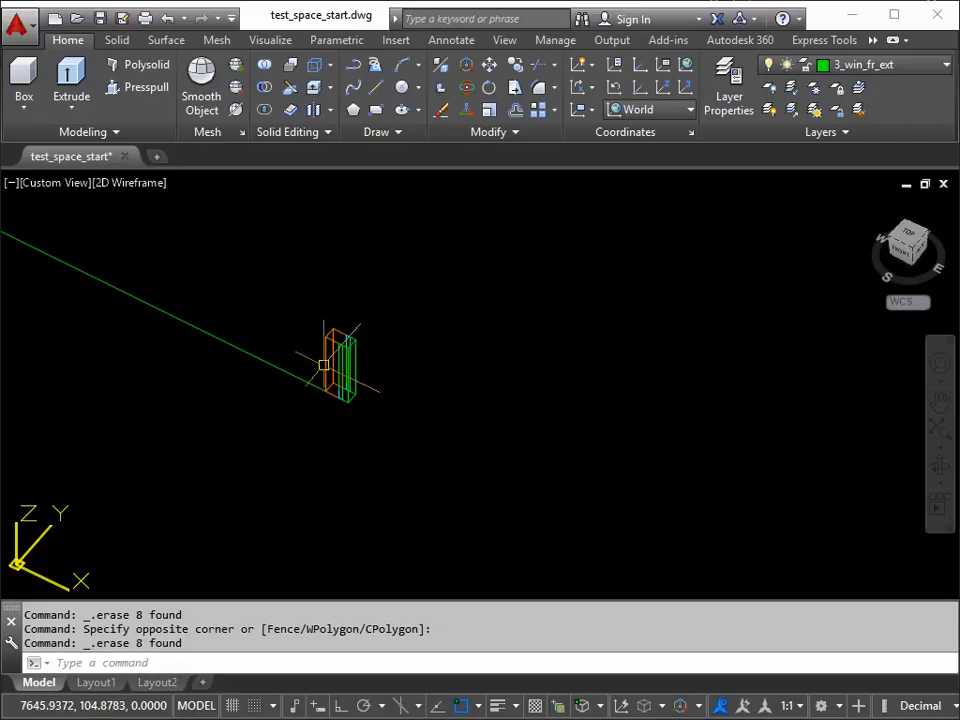
{"action": "middle_click_drag", "start_coordinate": [328, 372], "coordinate": [309, 470]}
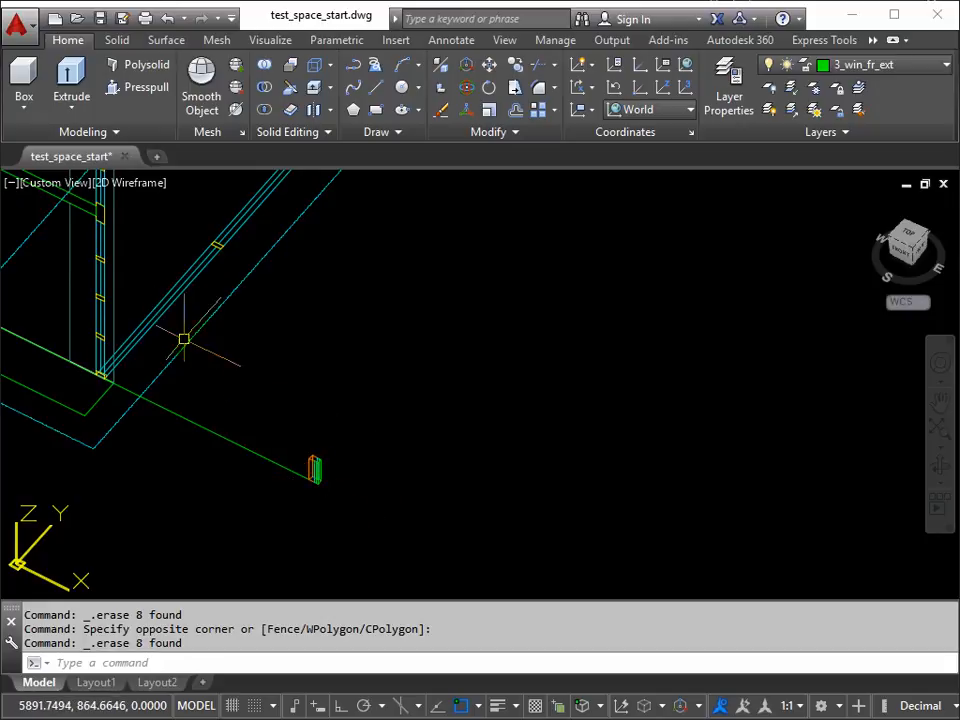
{"action": "scroll", "coordinate": [197, 365], "scroll_direction": "down", "scroll_amount": 6}
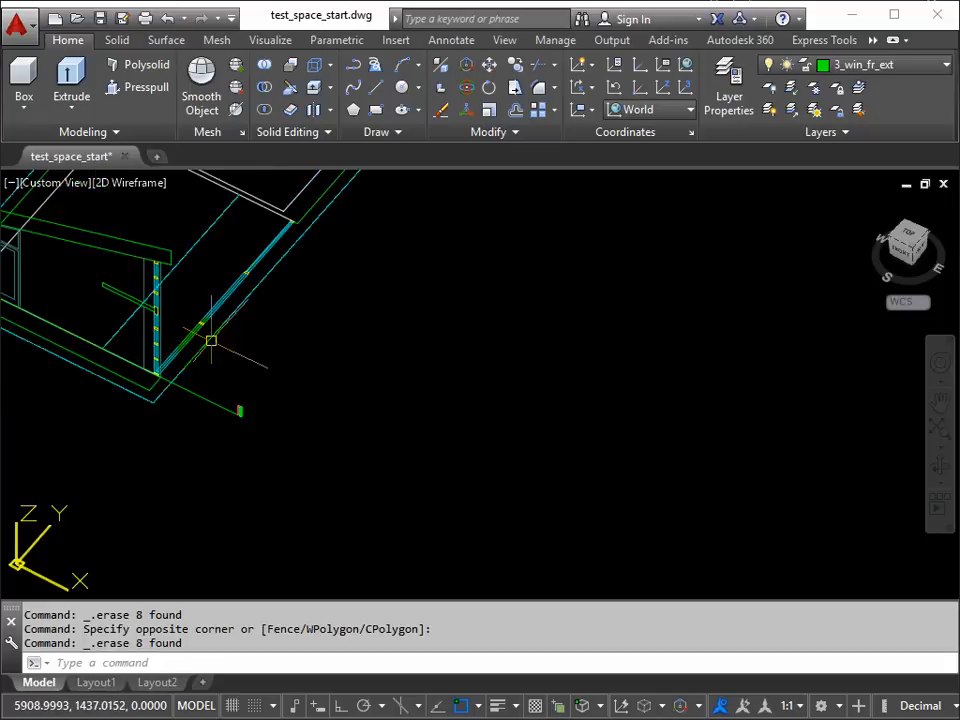
{"action": "middle_click_drag", "start_coordinate": [336, 391], "coordinate": [450, 413]}
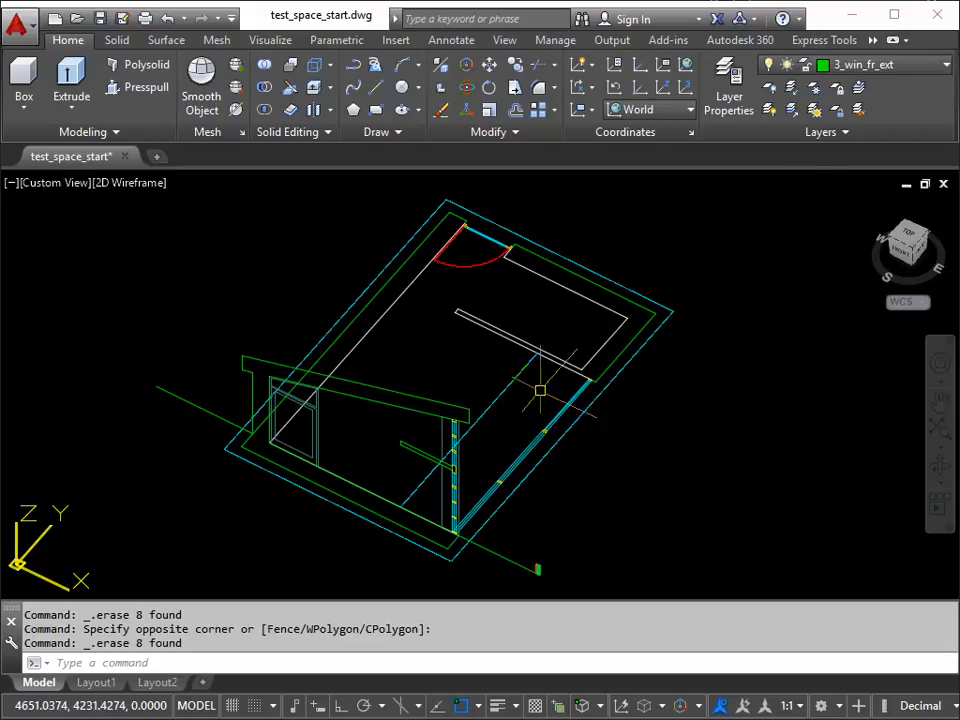
{"action": "left_click", "coordinate": [944, 65]}
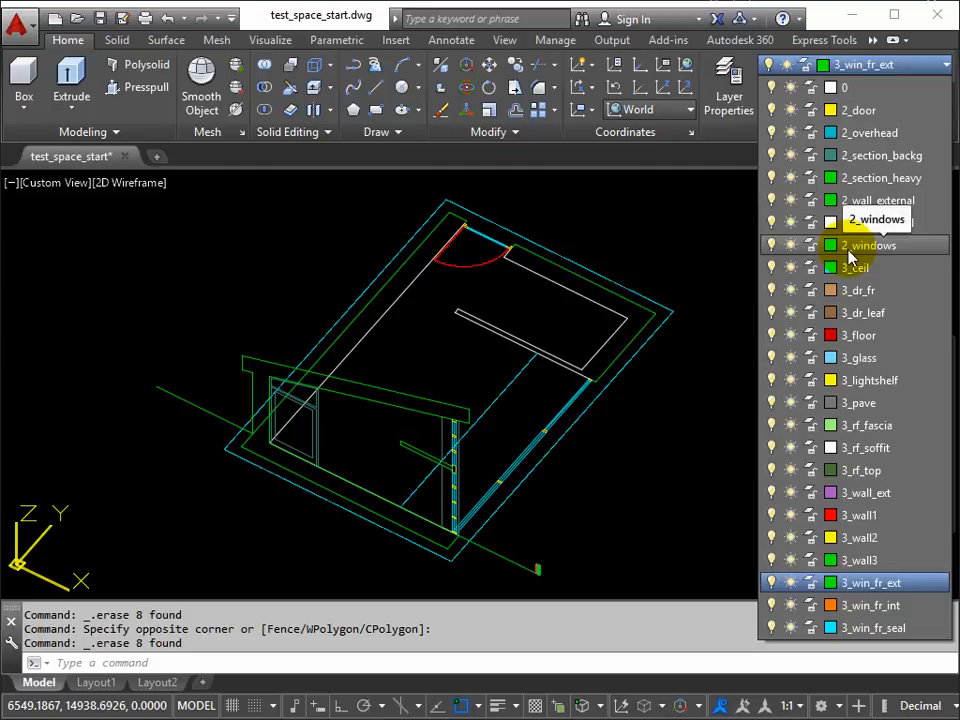
{"action": "left_click", "coordinate": [140, 664]}
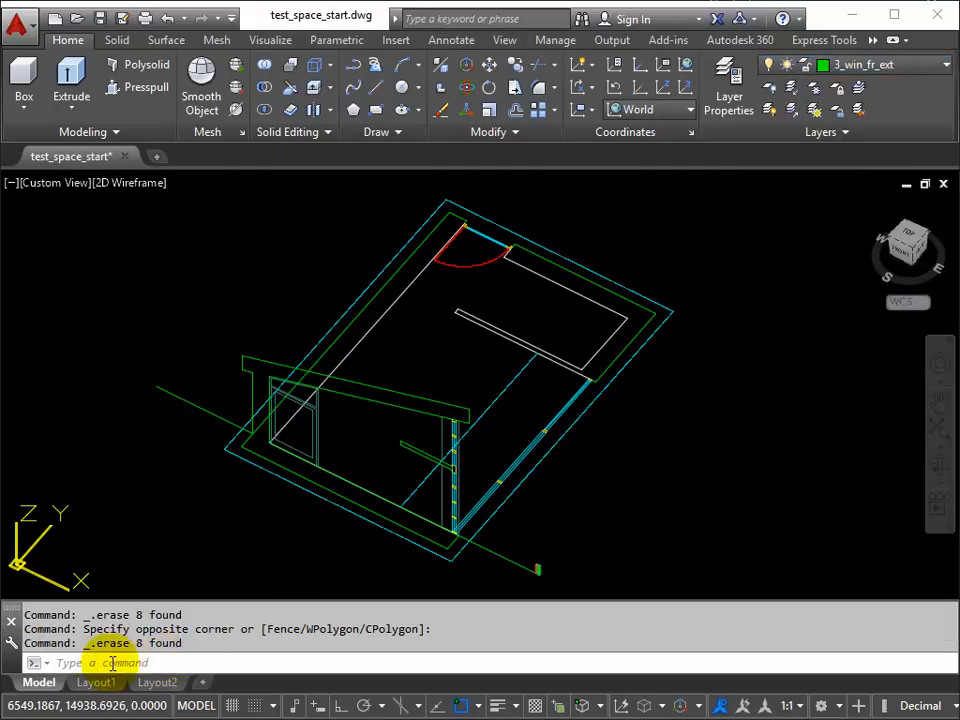
{"action": "type", "text": "-LA"}
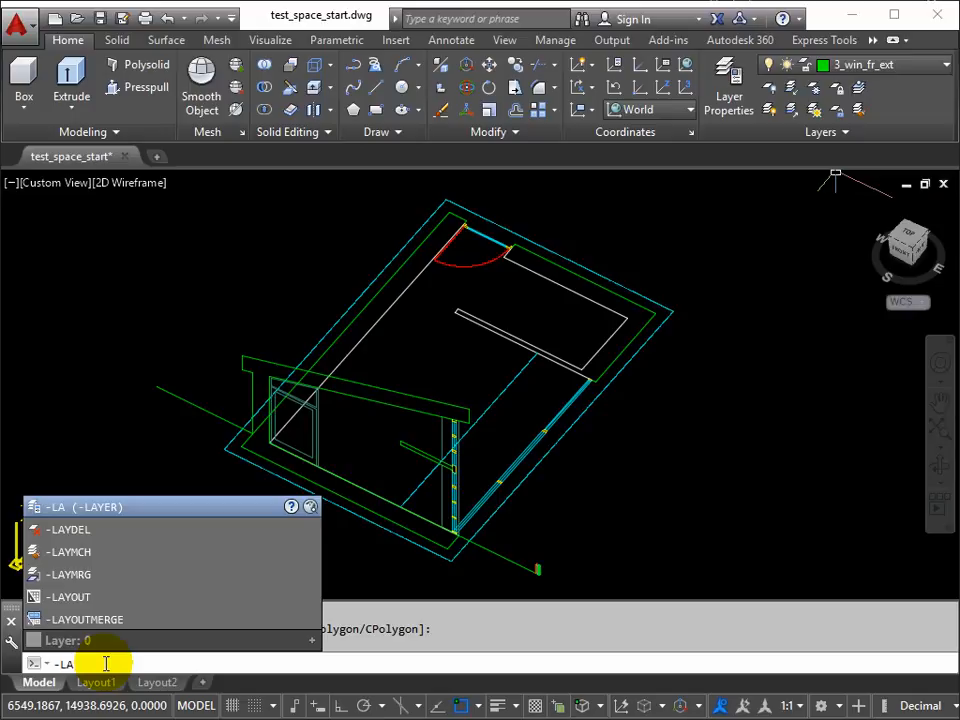
{"action": "key", "text": "Return"}
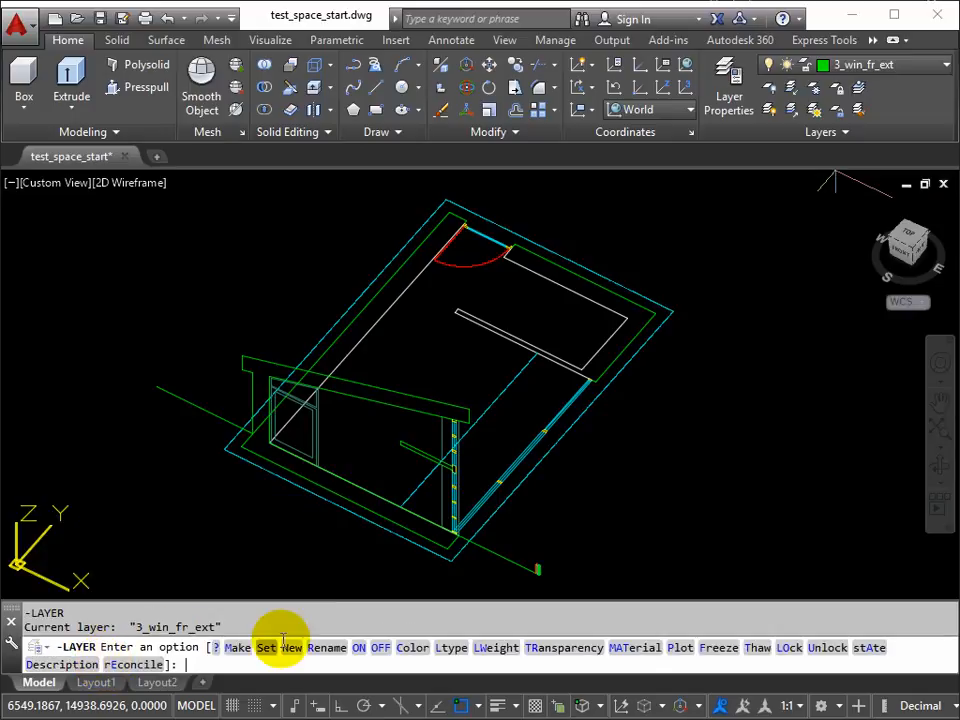
{"action": "left_click", "coordinate": [786, 648]}
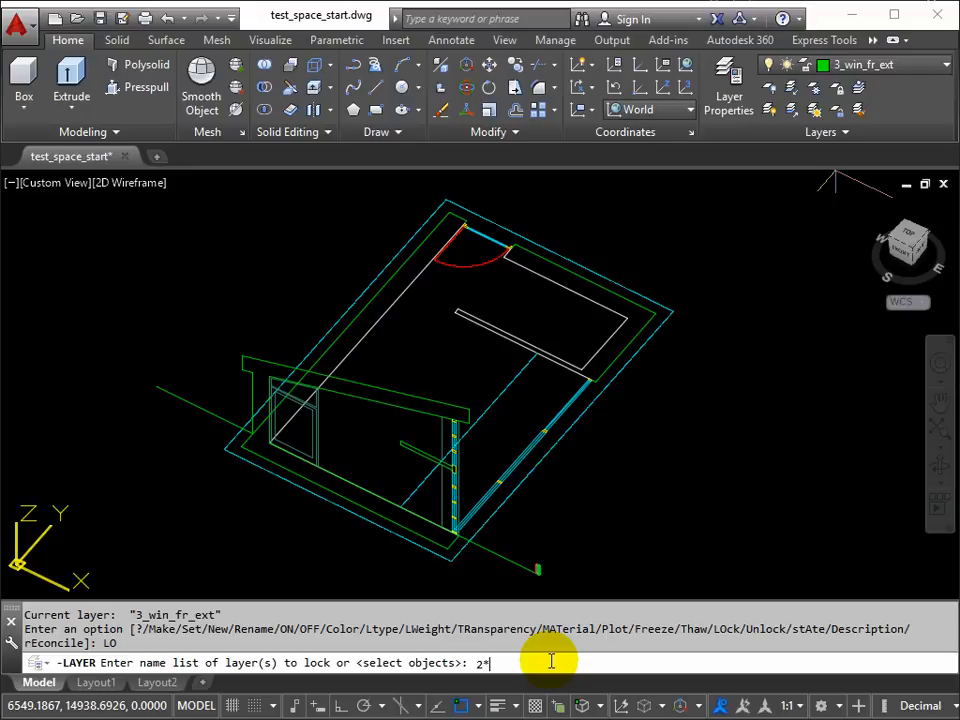
{"action": "key", "text": "Return"}
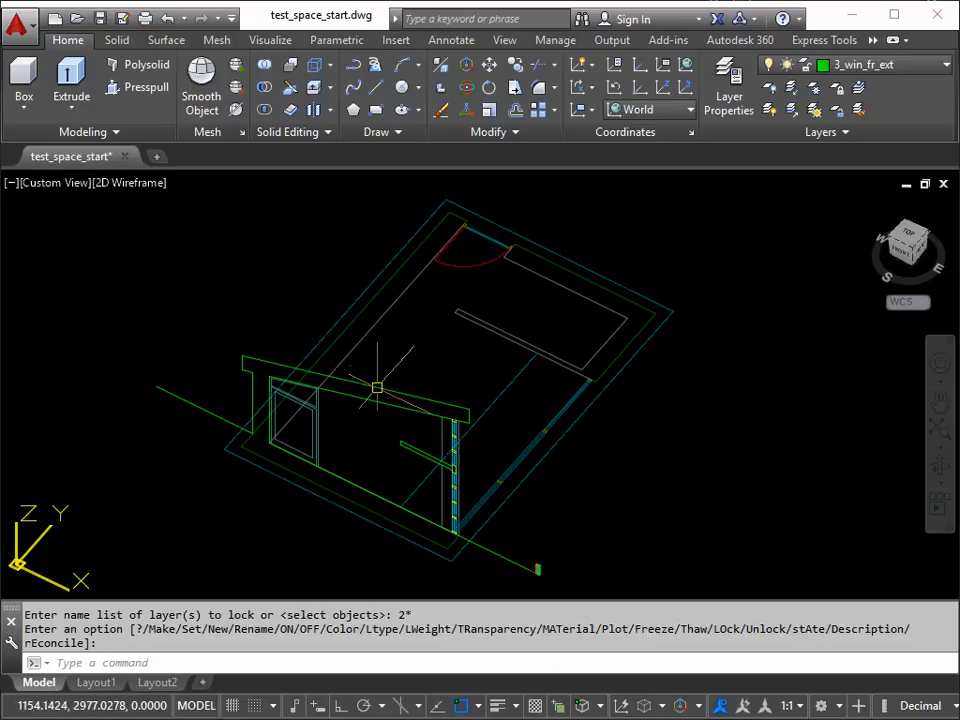
{"action": "key", "text": "Return"}
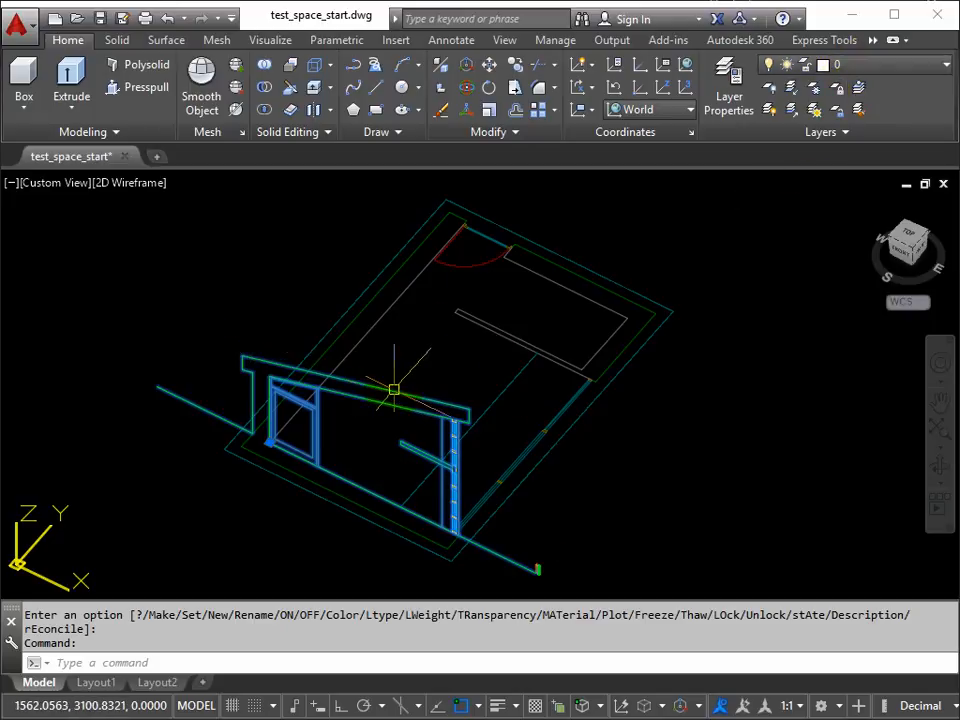
Step: Clear the selection and explode the upright section drawing block so its lines fall on their own locked layers
{"action": "key", "text": "Escape"}
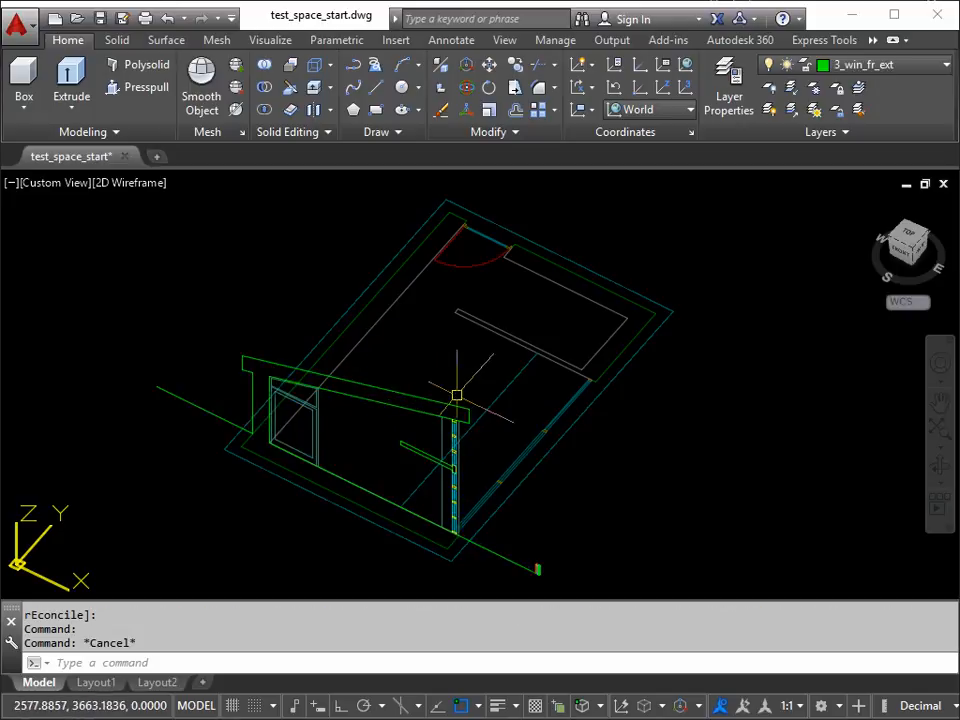
{"action": "type", "text": "x"}
{"action": "key", "text": "Return"}
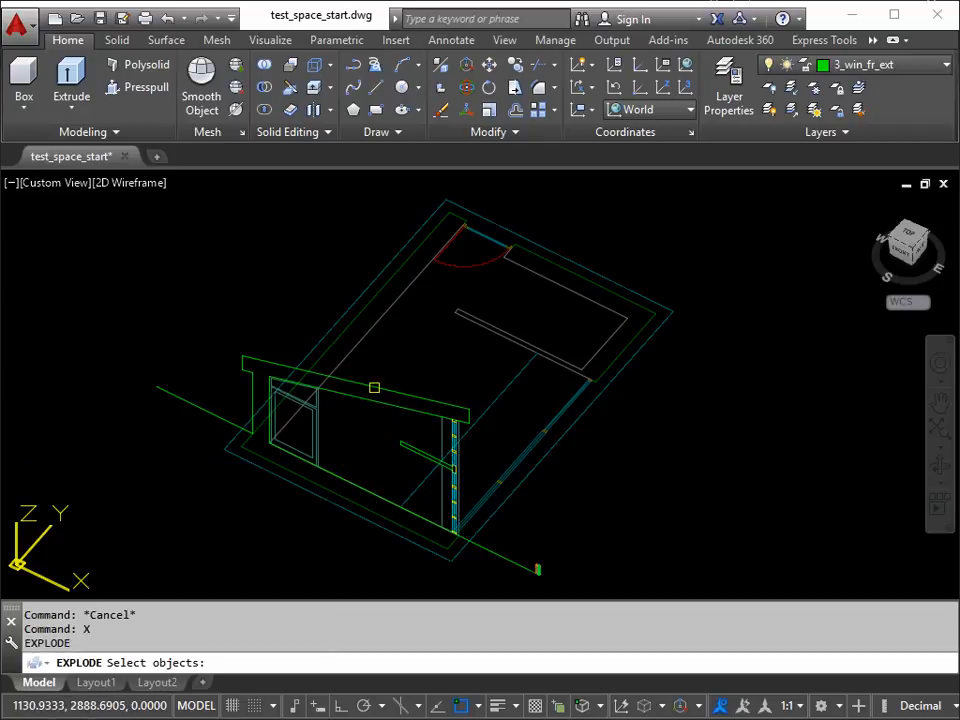
{"action": "left_click", "coordinate": [374, 387]}
{"action": "key", "text": "Return"}
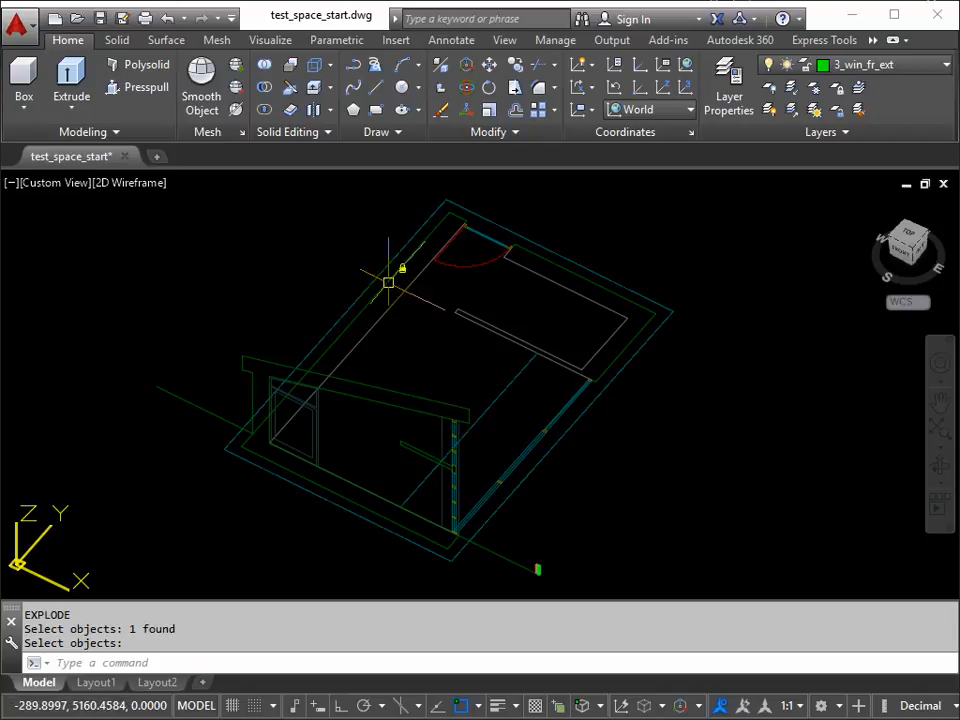
Step: Copy the 3D-faced window frame piece from its lower interior front corner to the matching corner at the foot of the section's window
{"action": "mouse_move", "coordinate": [480, 506]}
{"action": "middle_mouse_down"}
{"action": "mouse_move", "coordinate": [459, 510]}
{"action": "mouse_move", "coordinate": [409, 469]}
{"action": "middle_mouse_up"}
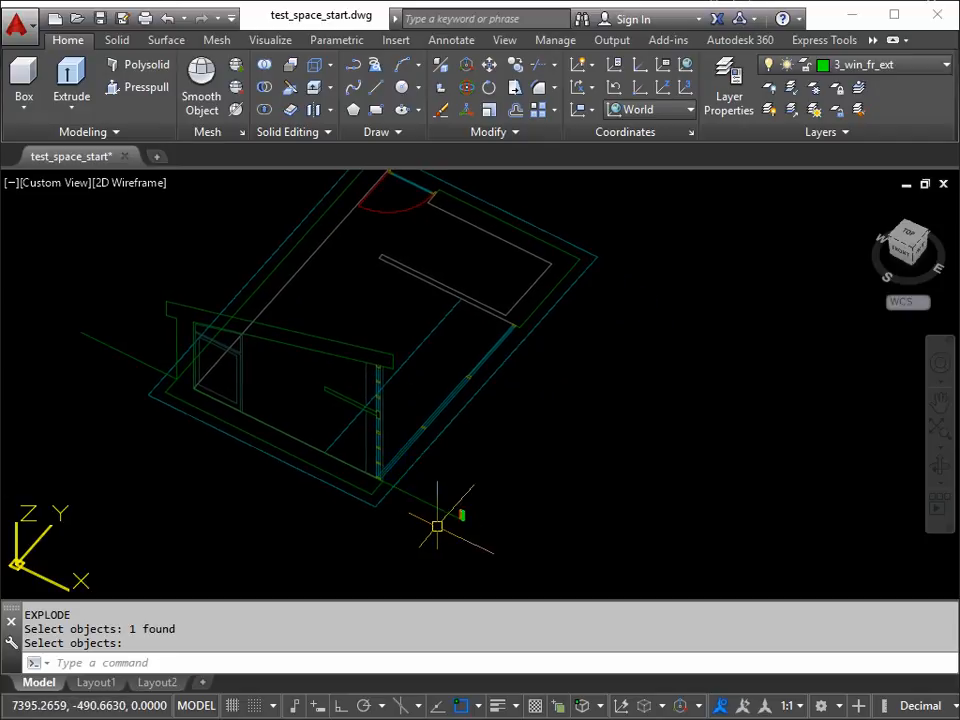
{"action": "scroll", "coordinate": [440, 523], "scroll_direction": "up", "scroll_amount": 10}
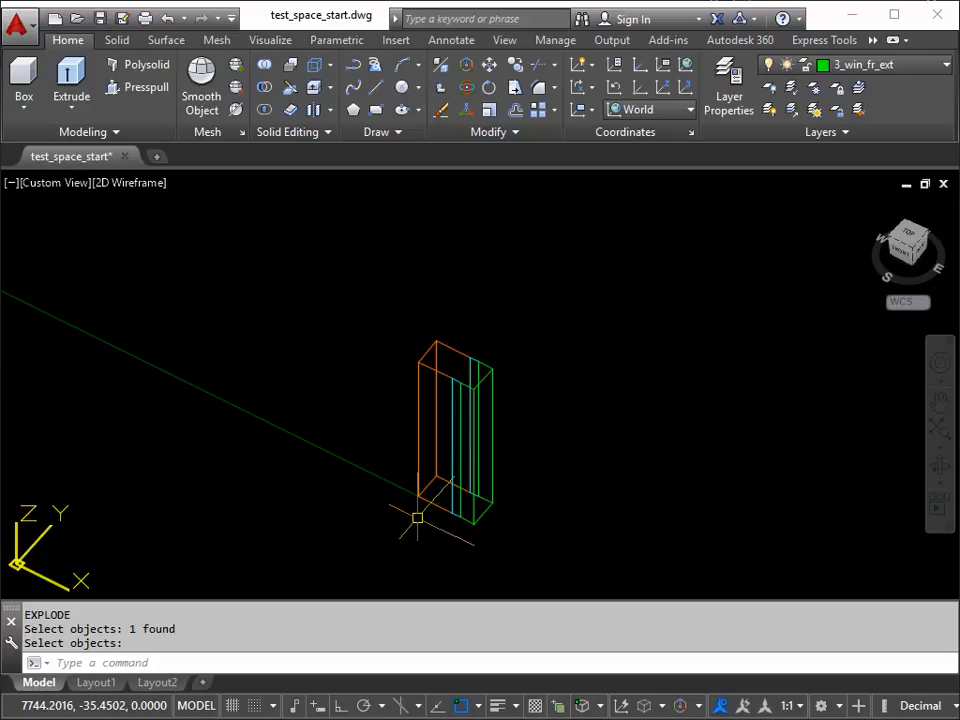
{"action": "key", "text": "Return"}
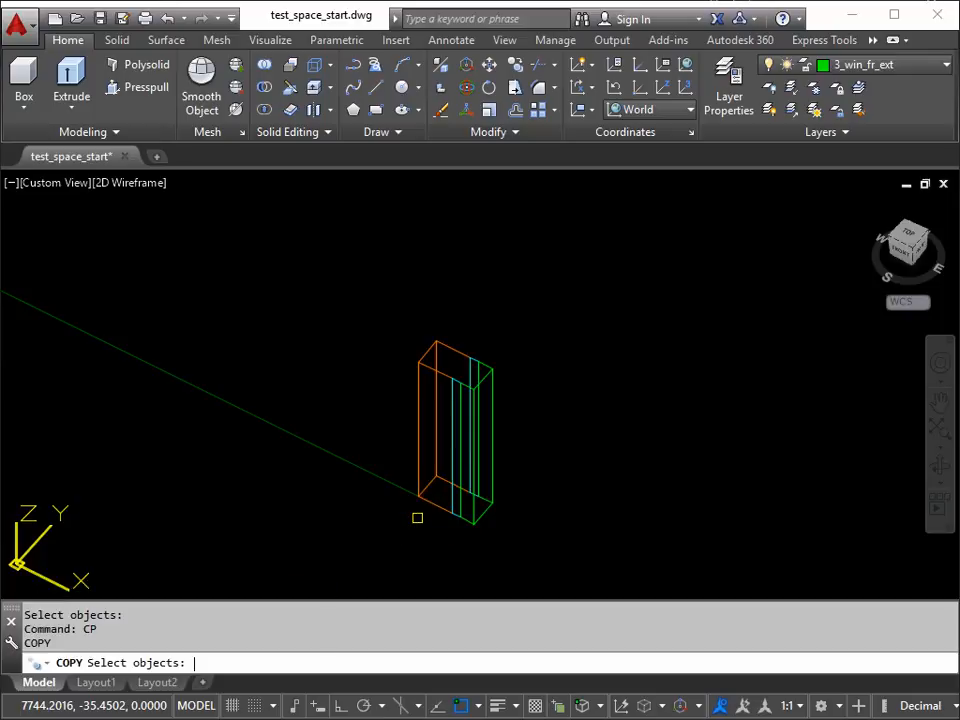
{"action": "left_click", "coordinate": [368, 578]}
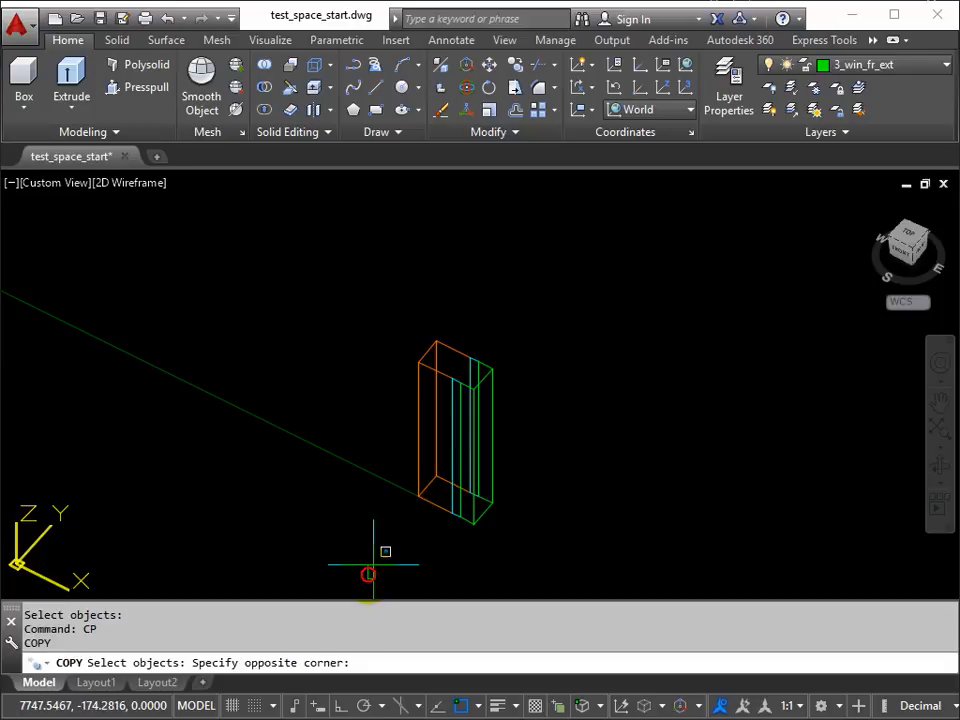
{"action": "left_click", "coordinate": [533, 294]}
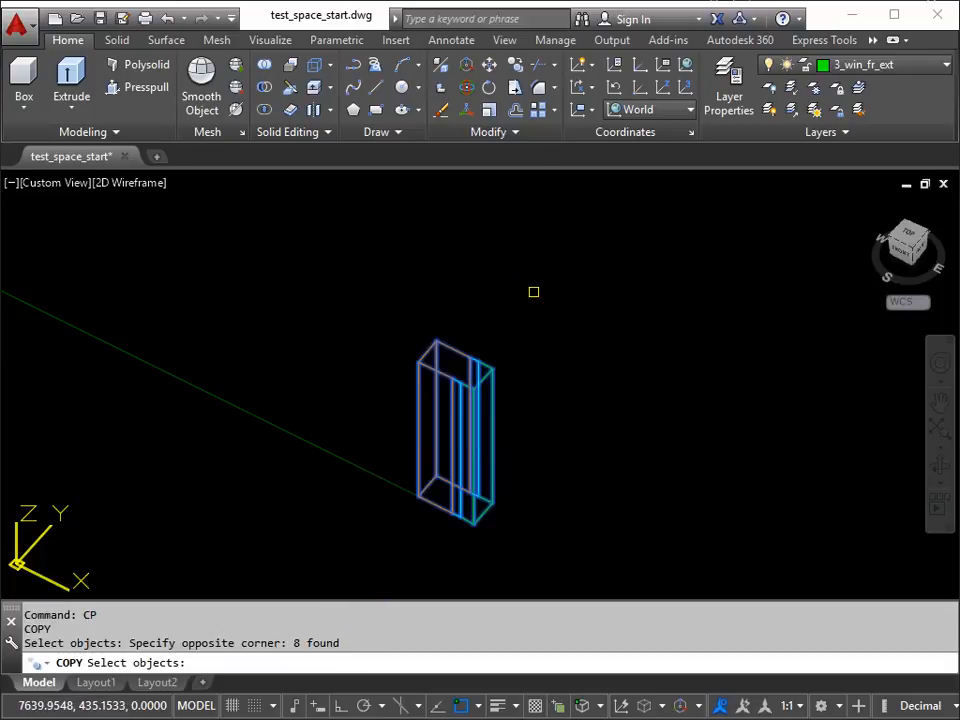
{"action": "key", "text": "Return"}
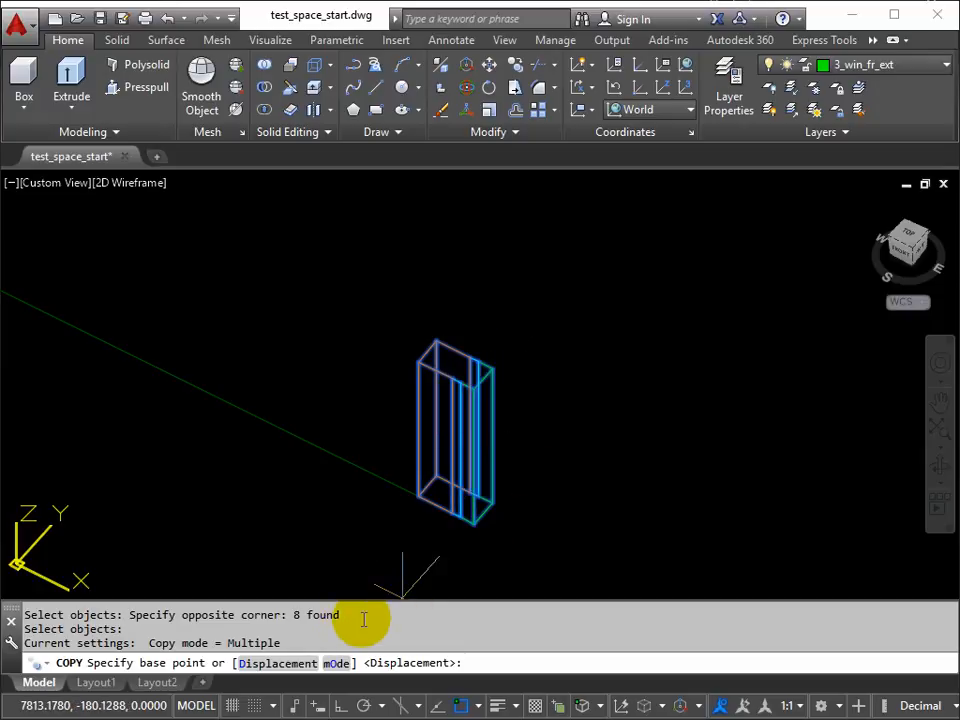
{"action": "left_click", "coordinate": [418, 497]}
{"action": "scroll", "coordinate": [296, 443], "scroll_direction": "down", "scroll_amount": 3}
{"action": "middle_click_drag", "start_coordinate": [296, 443], "coordinate": [569, 493]}
{"action": "scroll", "coordinate": [208, 328], "scroll_direction": "up", "scroll_amount": 3}
{"action": "scroll", "coordinate": [188, 323], "scroll_direction": "up", "scroll_amount": 4}
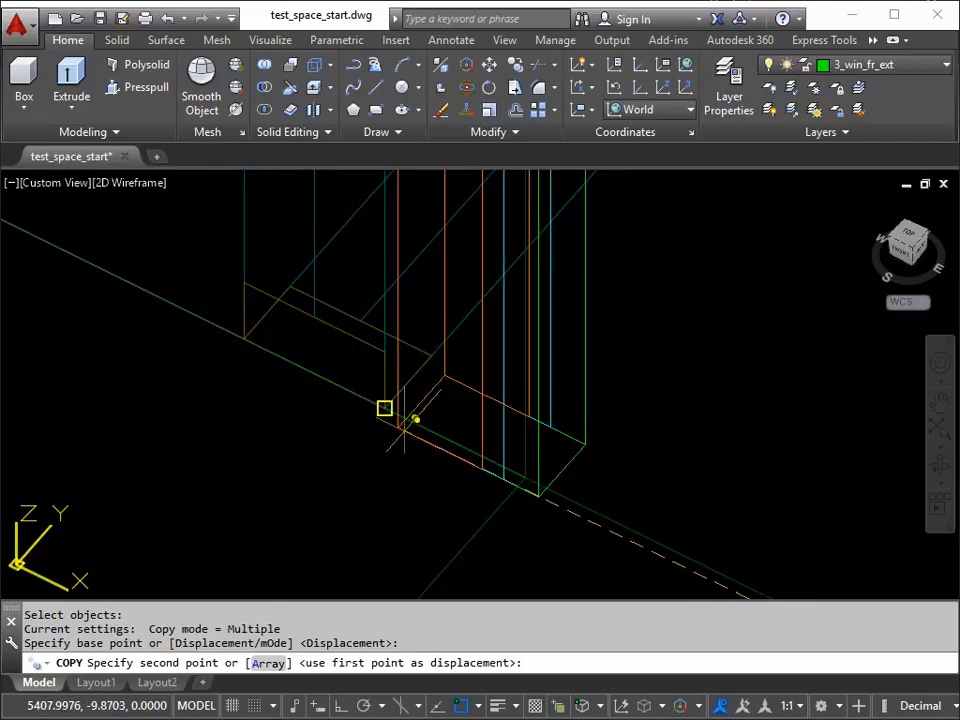
{"action": "middle_click_drag", "start_coordinate": [242, 336], "coordinate": [263, 392]}
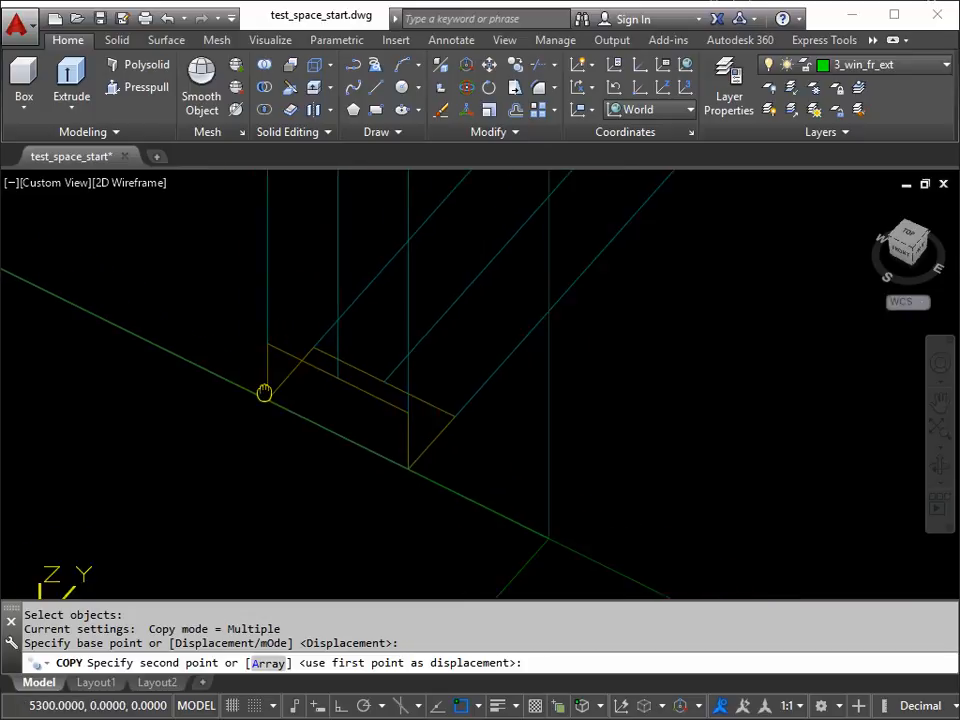
{"action": "scroll", "coordinate": [278, 421], "scroll_direction": "up", "scroll_amount": 4}
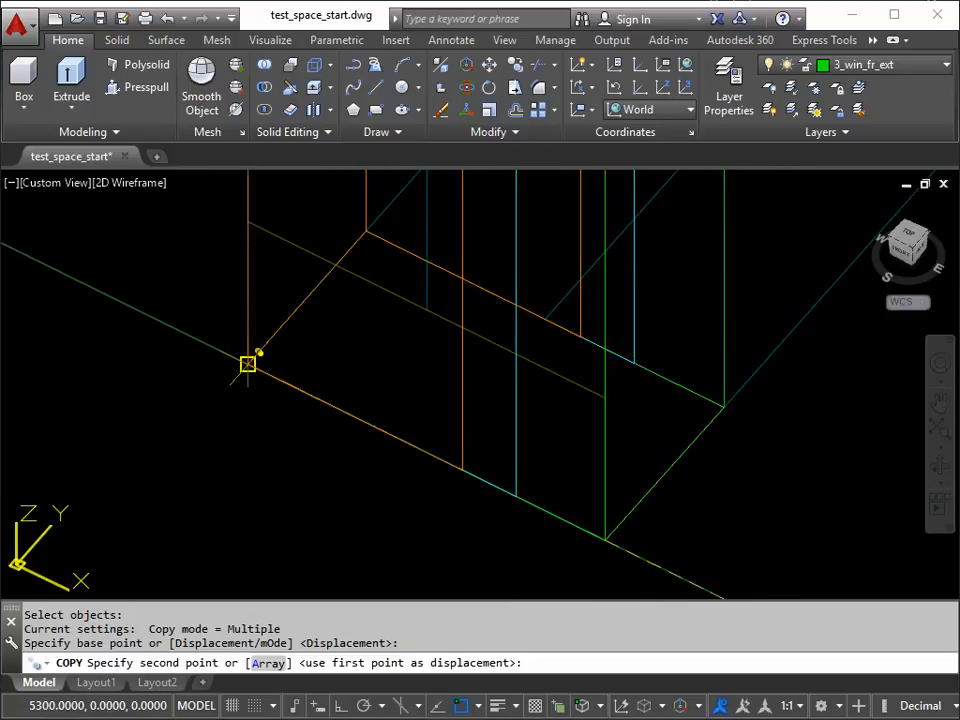
{"action": "left_click", "coordinate": [248, 364]}
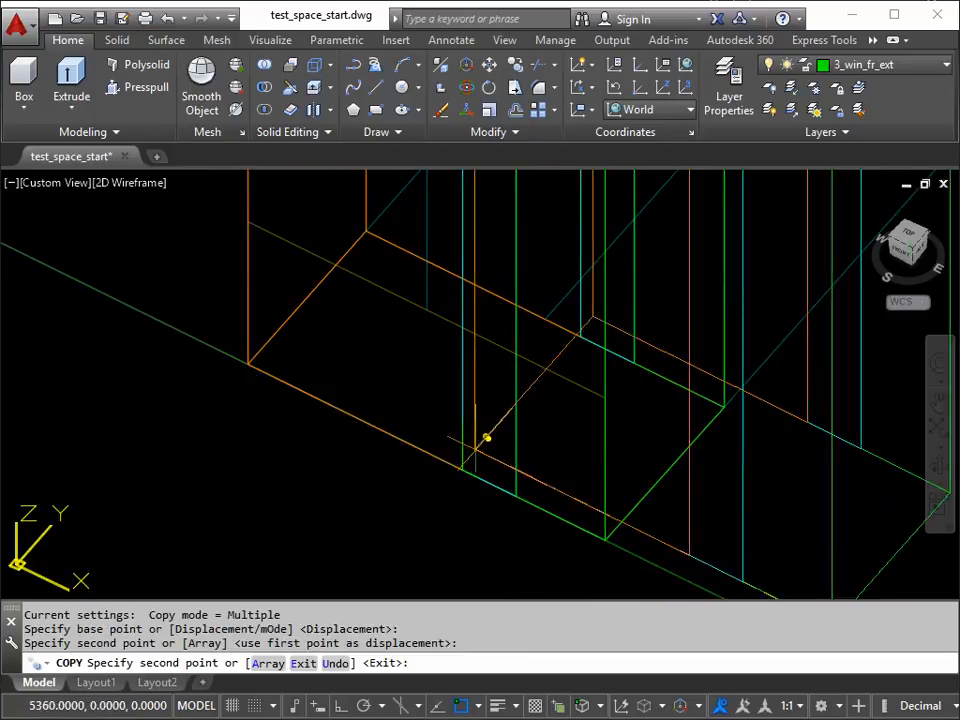
{"action": "key", "text": "Return"}
Step: Stretch the top of the copied window frame piece vertically from its interior front corner up to the sloping roof underside line
{"action": "scroll", "coordinate": [466, 411], "scroll_direction": "down", "scroll_amount": 6}
{"action": "scroll", "coordinate": [459, 340], "scroll_direction": "down", "scroll_amount": 2}
{"action": "middle_click_drag", "start_coordinate": [474, 289], "coordinate": [424, 470]}
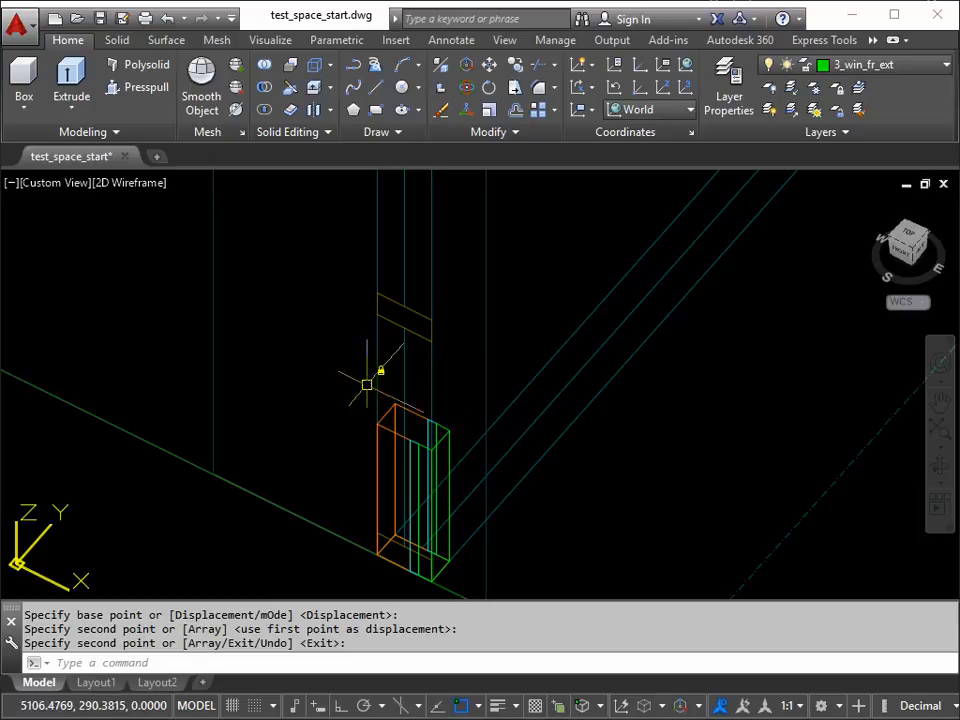
{"action": "scroll", "coordinate": [440, 468], "scroll_direction": "down", "scroll_amount": 5}
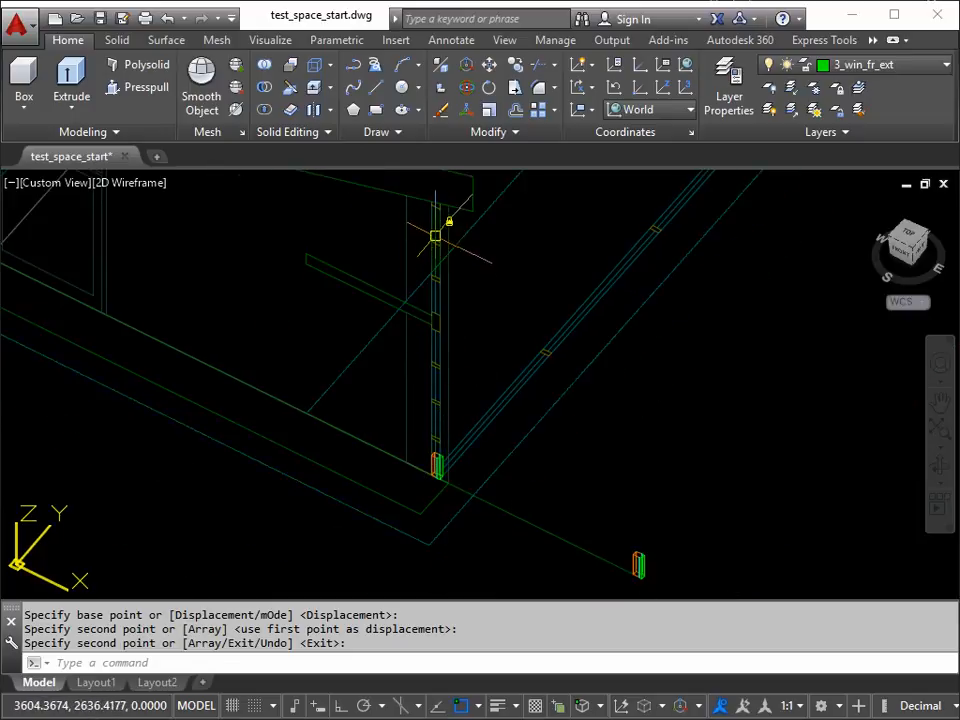
{"action": "scroll", "coordinate": [537, 368], "scroll_direction": "down", "scroll_amount": 5}
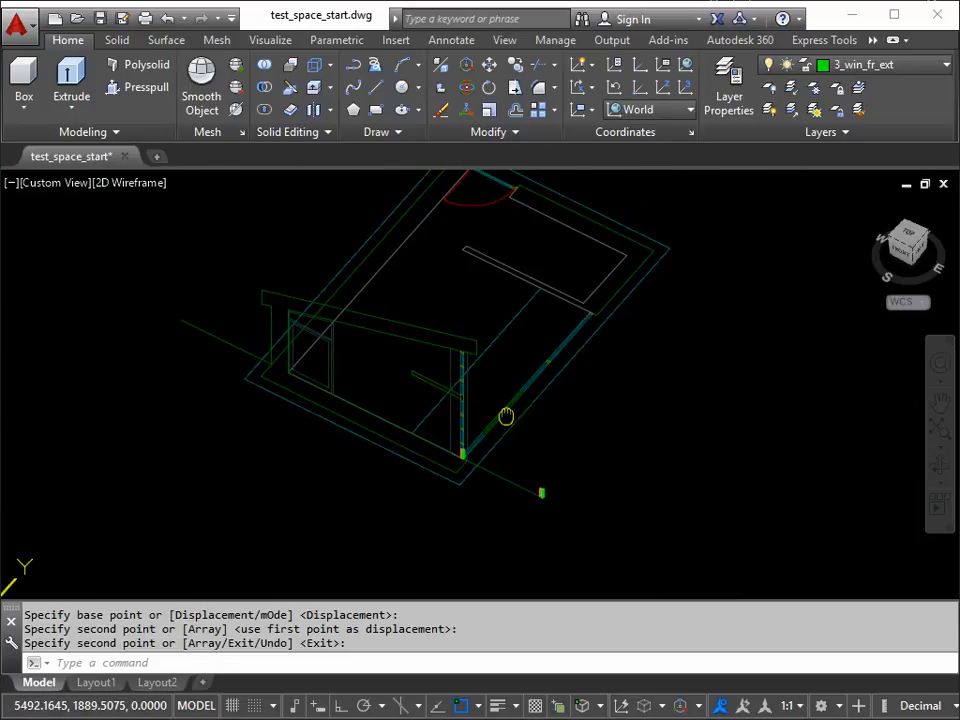
{"action": "scroll", "coordinate": [456, 452], "scroll_direction": "up", "scroll_amount": 8}
{"action": "scroll", "coordinate": [470, 476], "scroll_direction": "up", "scroll_amount": 4}
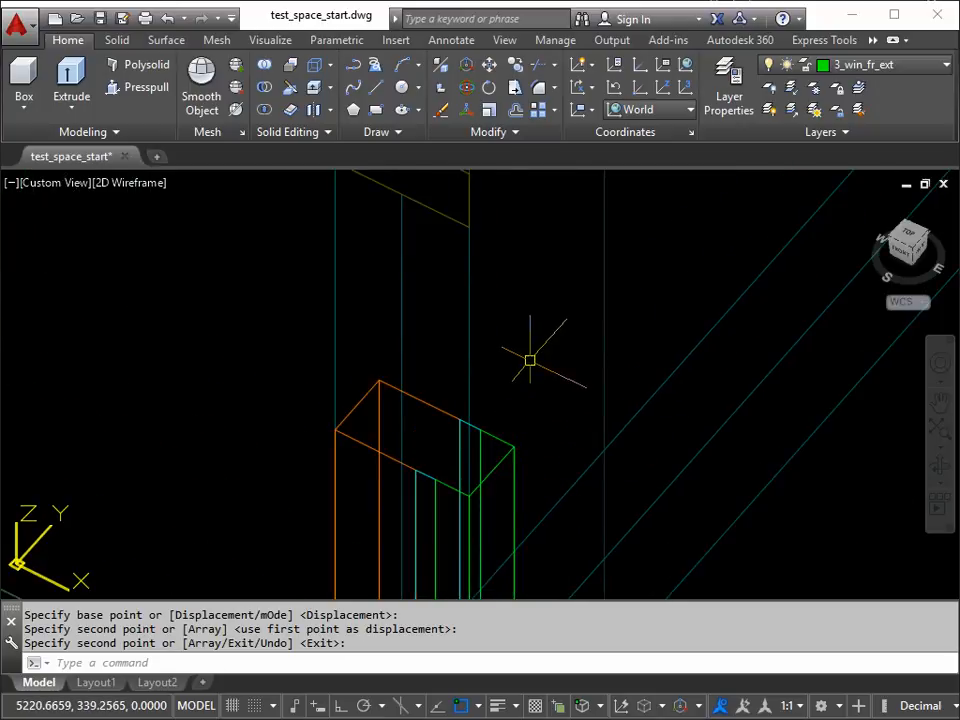
{"action": "key", "text": "Return"}
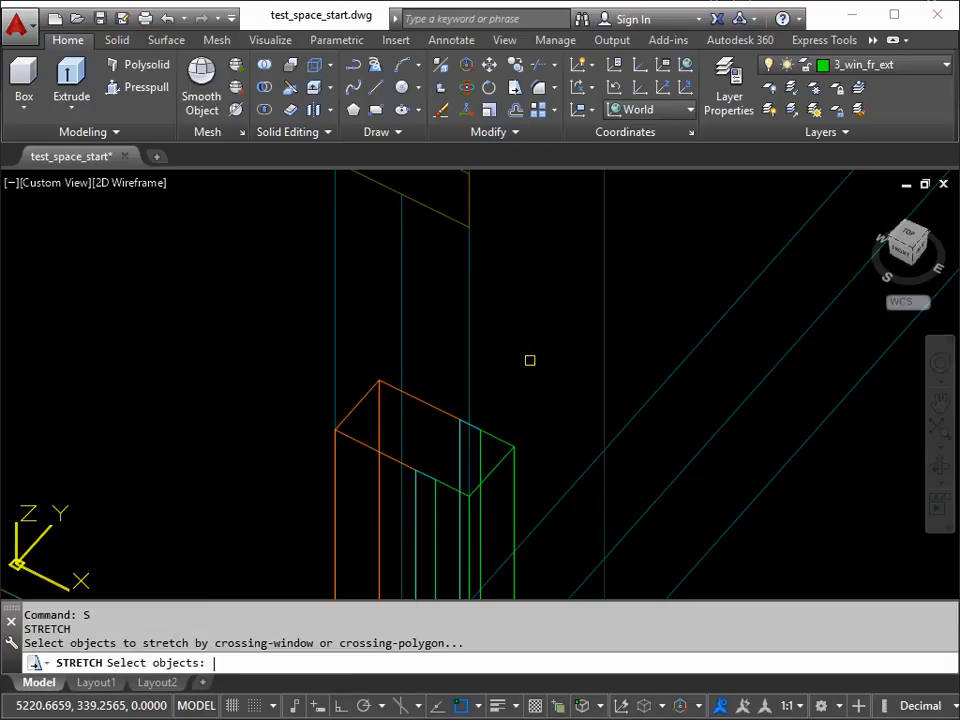
{"action": "left_click", "coordinate": [573, 320]}
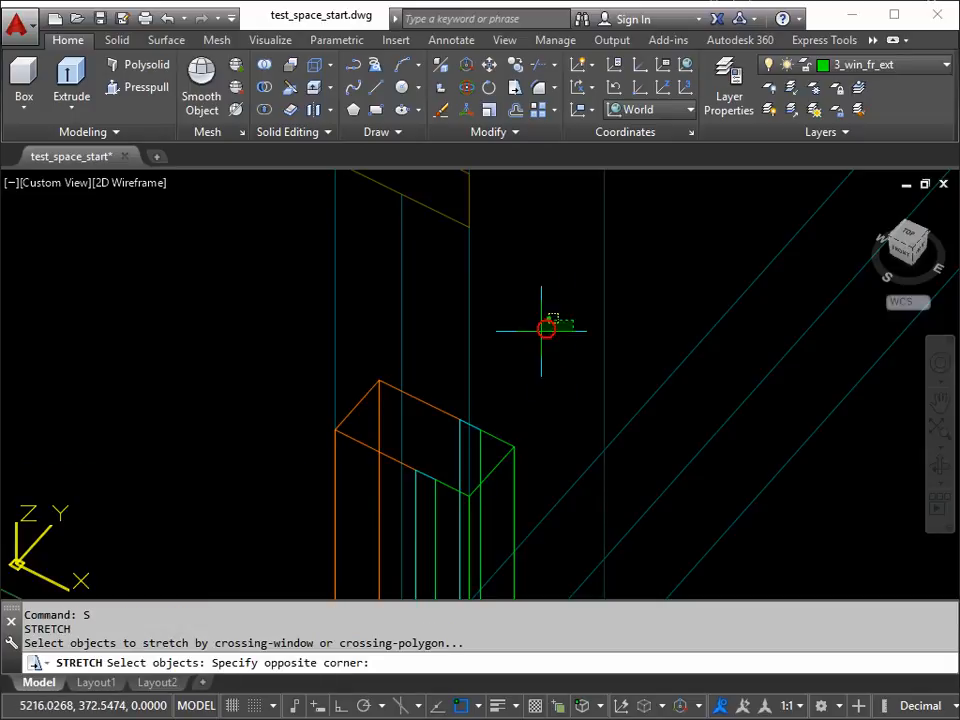
{"action": "left_click", "coordinate": [264, 522]}
{"action": "key", "text": "Return"}
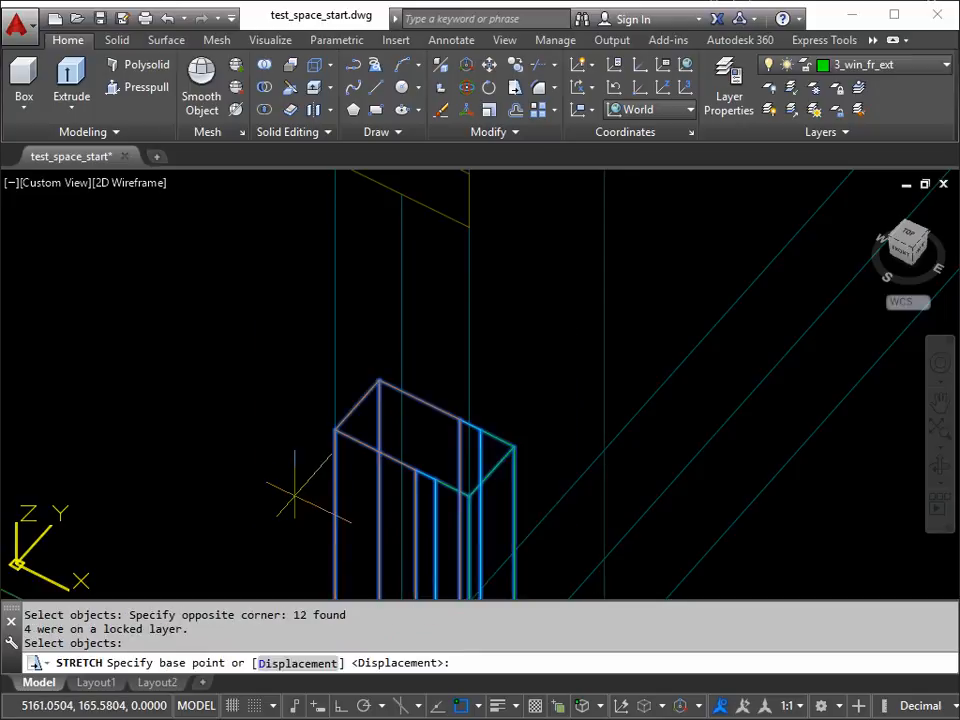
{"action": "left_click", "coordinate": [334, 430]}
{"action": "scroll", "coordinate": [330, 300], "scroll_direction": "down", "scroll_amount": 3}
{"action": "scroll", "coordinate": [326, 266], "scroll_direction": "up", "scroll_amount": 3}
{"action": "scroll", "coordinate": [290, 330], "scroll_direction": "down", "scroll_amount": 3}
{"action": "scroll", "coordinate": [296, 461], "scroll_direction": "up", "scroll_amount": 4}
{"action": "scroll", "coordinate": [297, 415], "scroll_direction": "up", "scroll_amount": 3}
{"action": "scroll", "coordinate": [515, 340], "scroll_direction": "down", "scroll_amount": 3}
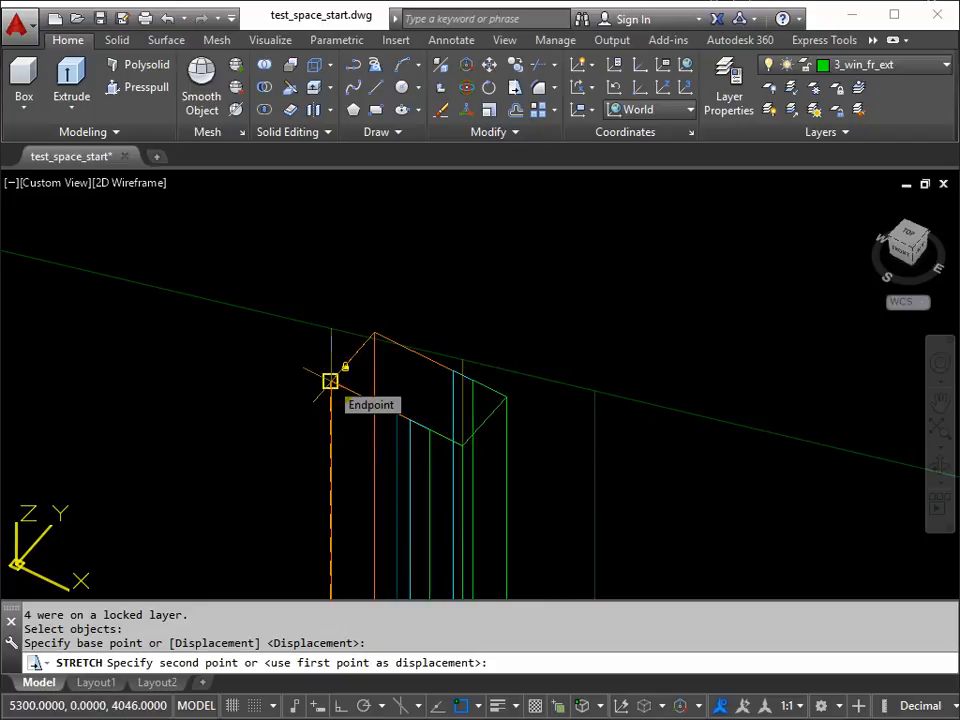
{"action": "left_click", "coordinate": [330, 328]}
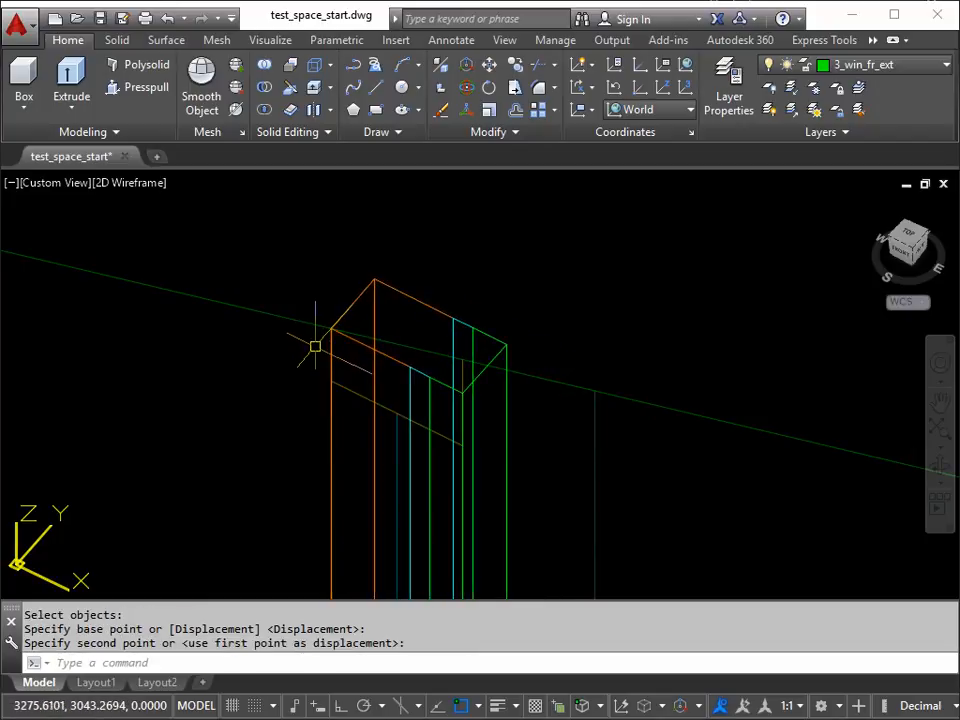
Step: Set the UCS to Front and switch to the plan view of the current UCS
{"action": "scroll", "coordinate": [410, 380], "scroll_direction": "up", "scroll_amount": 2}
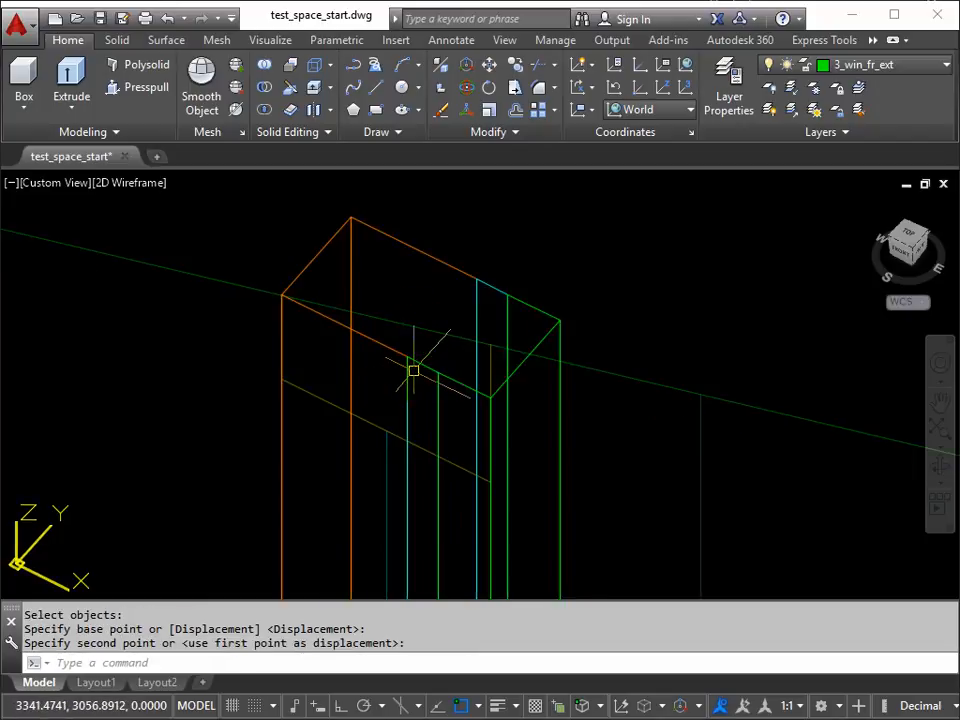
{"action": "scroll", "coordinate": [288, 347], "scroll_direction": "down", "scroll_amount": 3}
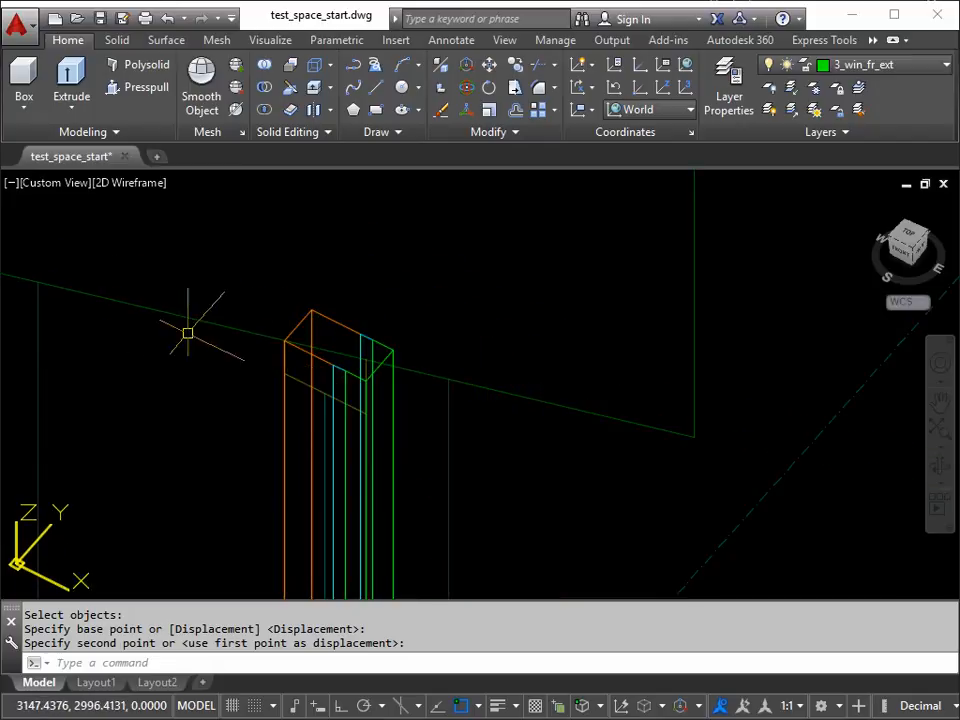
{"action": "scroll", "coordinate": [360, 378], "scroll_direction": "up", "scroll_amount": 3}
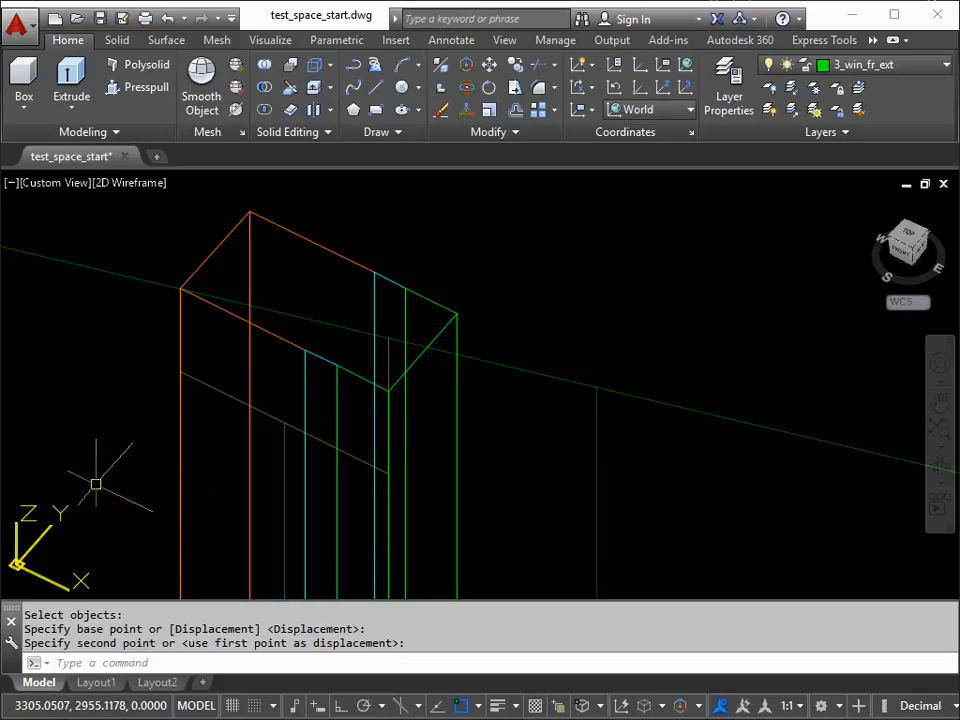
{"action": "left_click", "coordinate": [690, 110]}
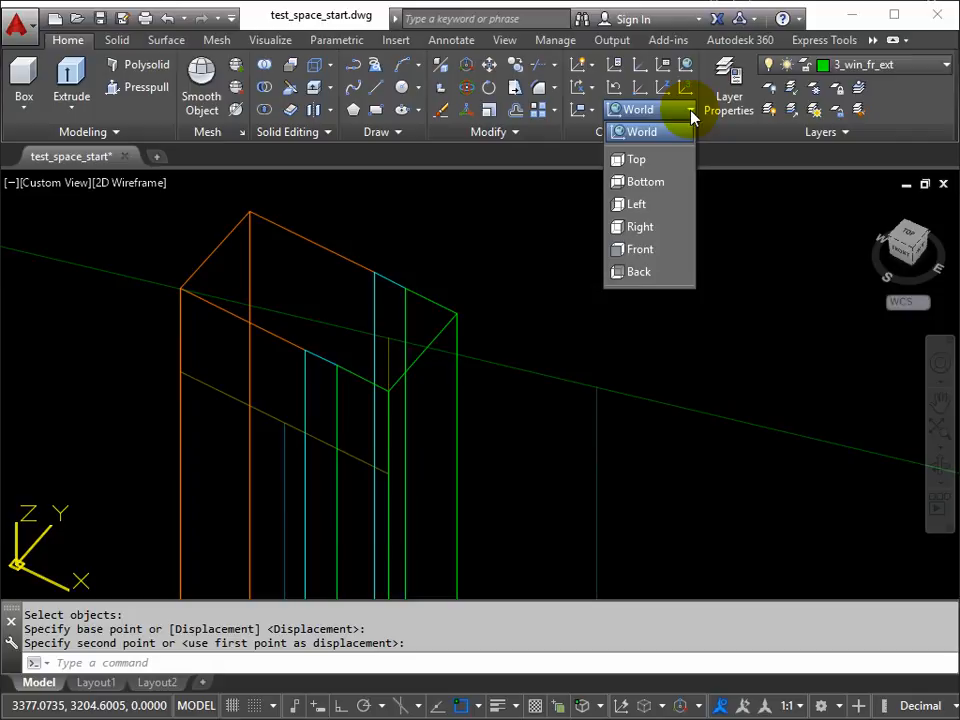
{"action": "left_click", "coordinate": [641, 254]}
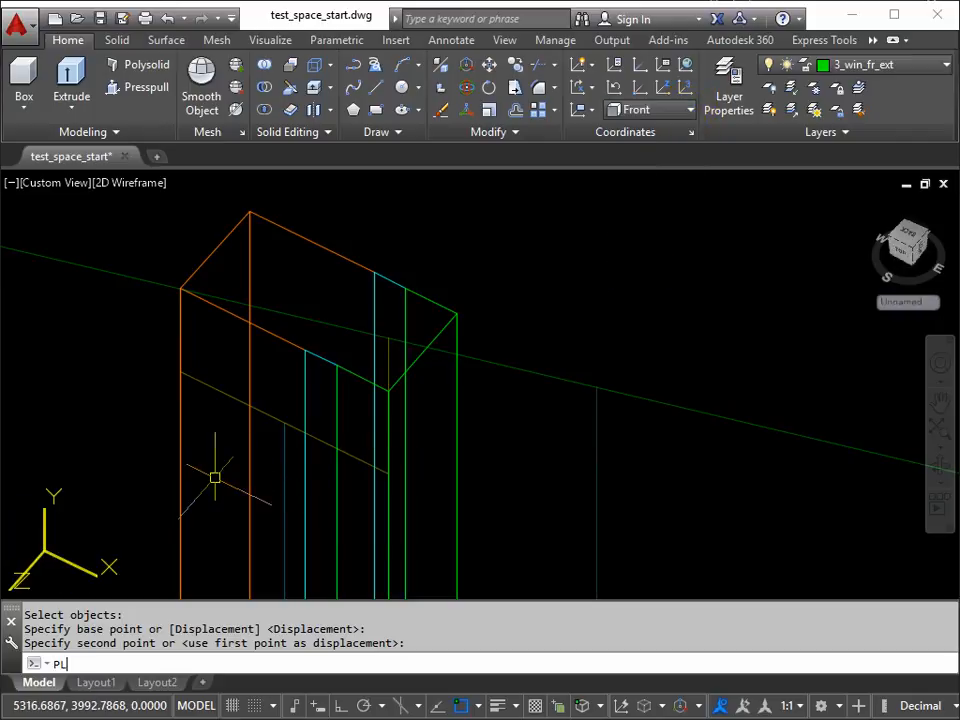
{"action": "key", "text": "Return"}
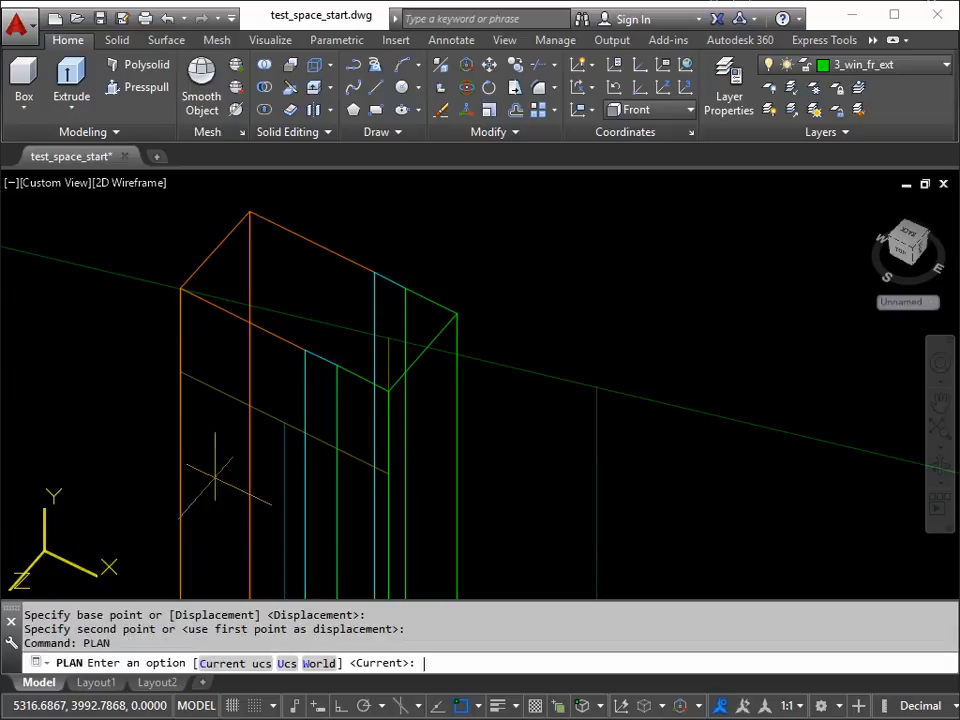
{"action": "key", "text": "Return"}
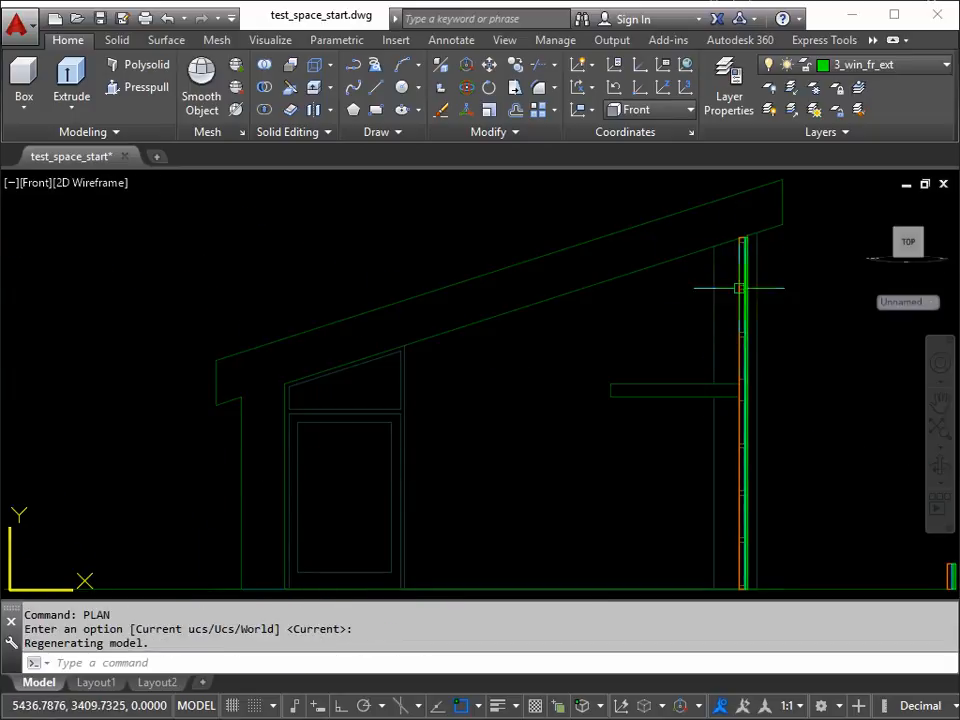
Step: With Ortho on, draw a vertical polyline about 50 units long upward from the frame top where the interior and middle faces meet
{"action": "mouse_move", "coordinate": [718, 326]}
{"action": "middle_mouse_down"}
{"action": "mouse_move", "coordinate": [677, 281]}
{"action": "mouse_move", "coordinate": [620, 343]}
{"action": "middle_mouse_up"}
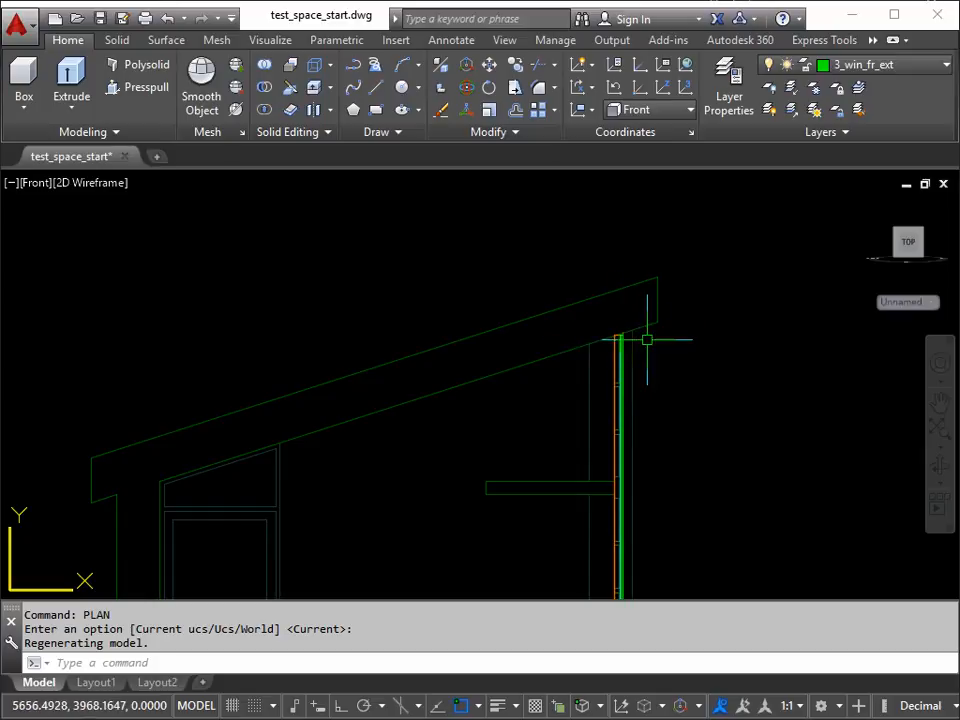
{"action": "scroll", "coordinate": [628, 336], "scroll_direction": "up", "scroll_amount": 5}
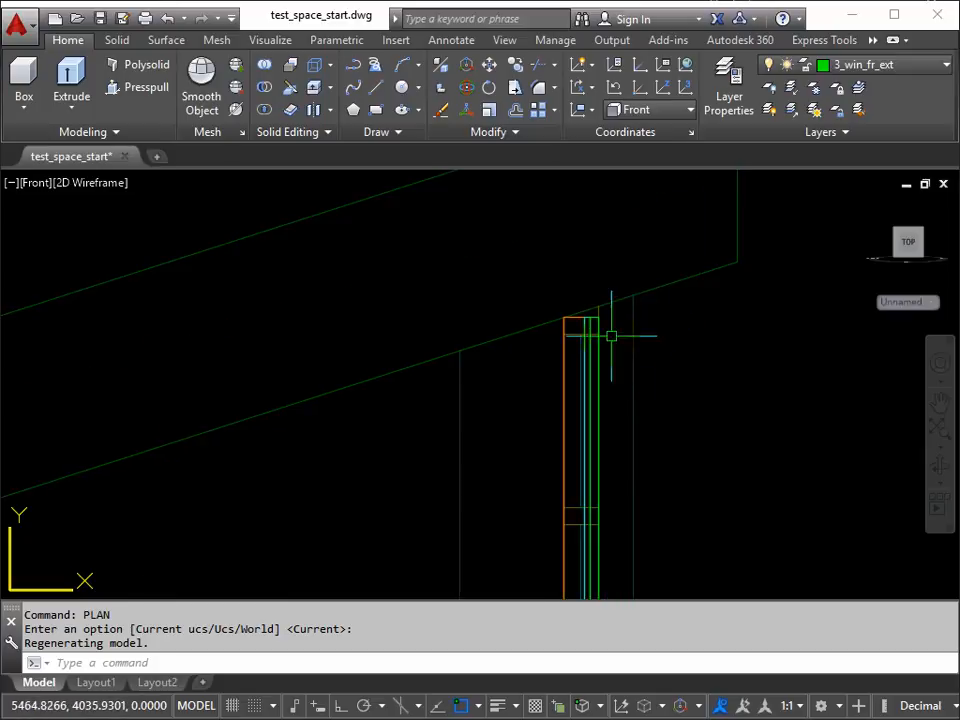
{"action": "scroll", "coordinate": [578, 299], "scroll_direction": "up", "scroll_amount": 2}
{"action": "scroll", "coordinate": [604, 332], "scroll_direction": "down", "scroll_amount": 2}
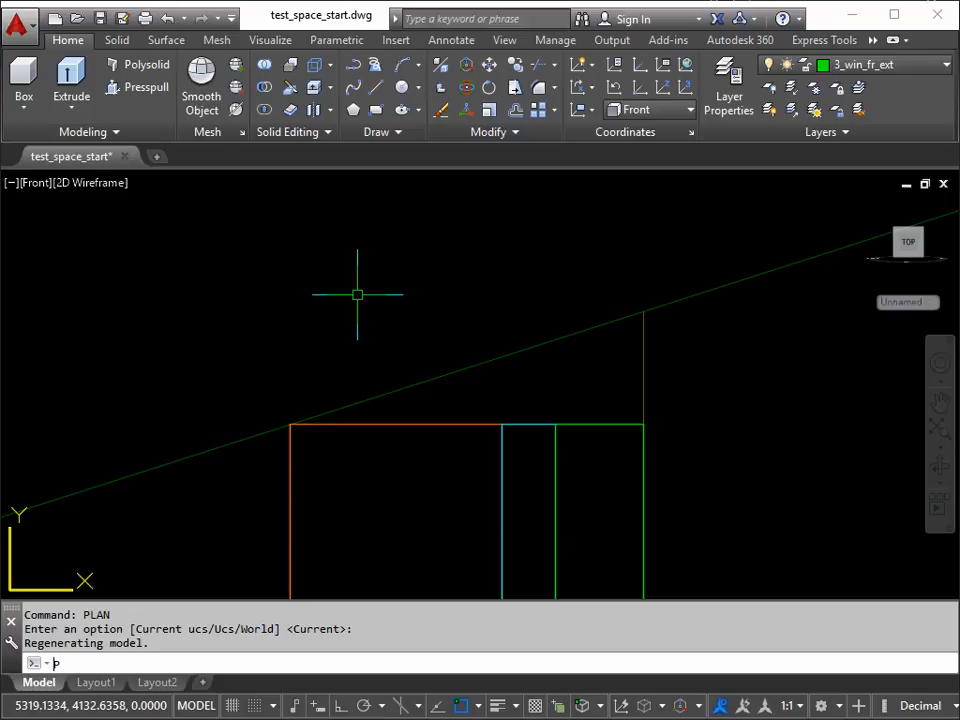
{"action": "key", "text": "Return"}
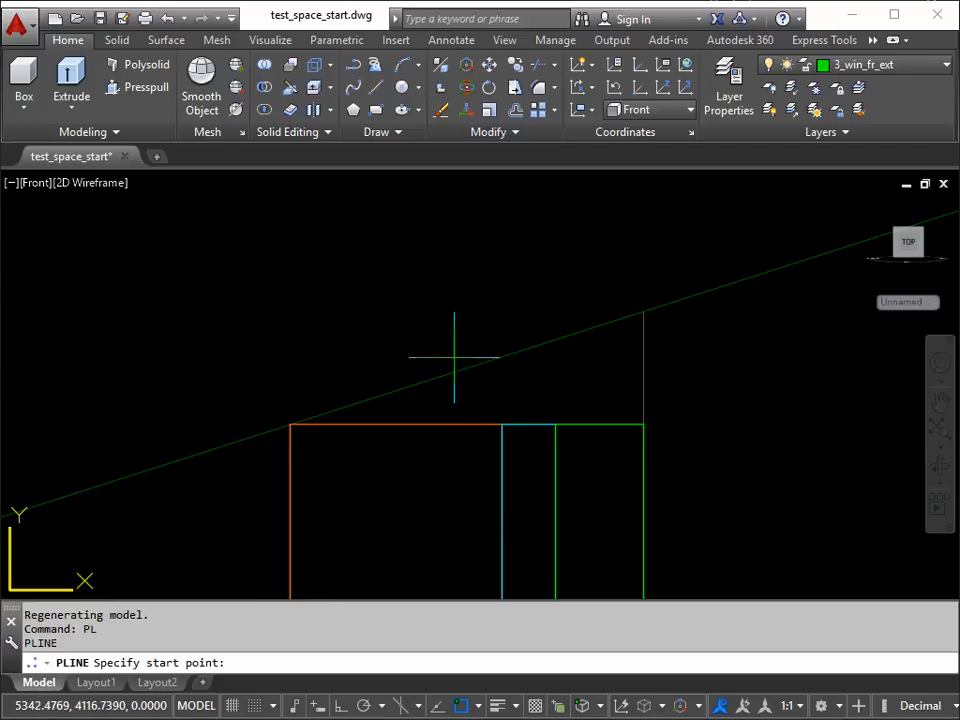
{"action": "left_click", "coordinate": [501, 424]}
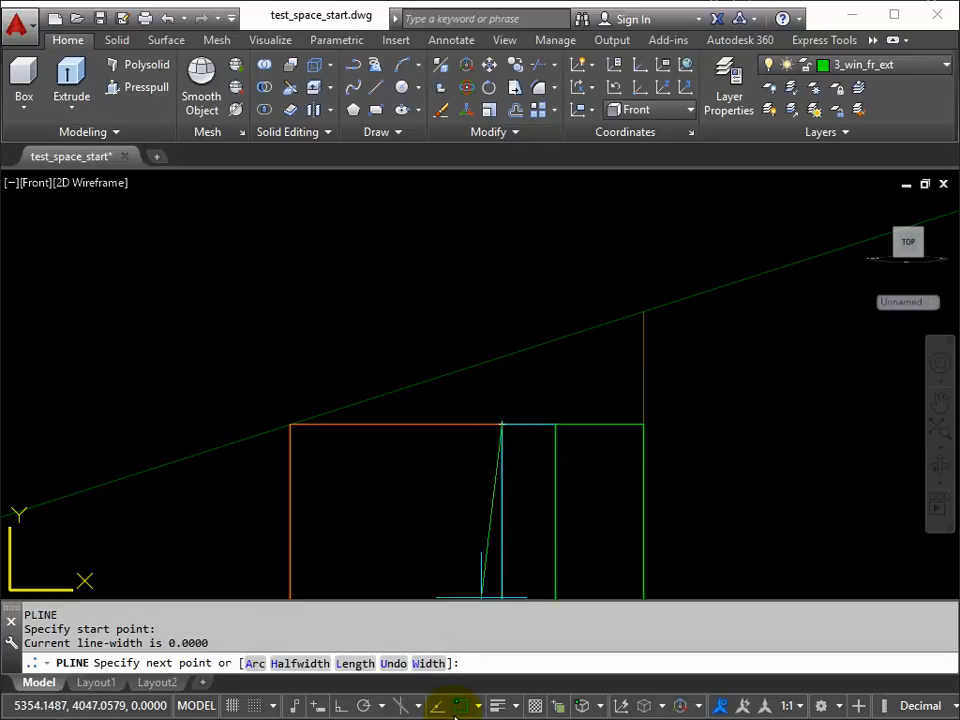
{"action": "left_click", "coordinate": [341, 705]}
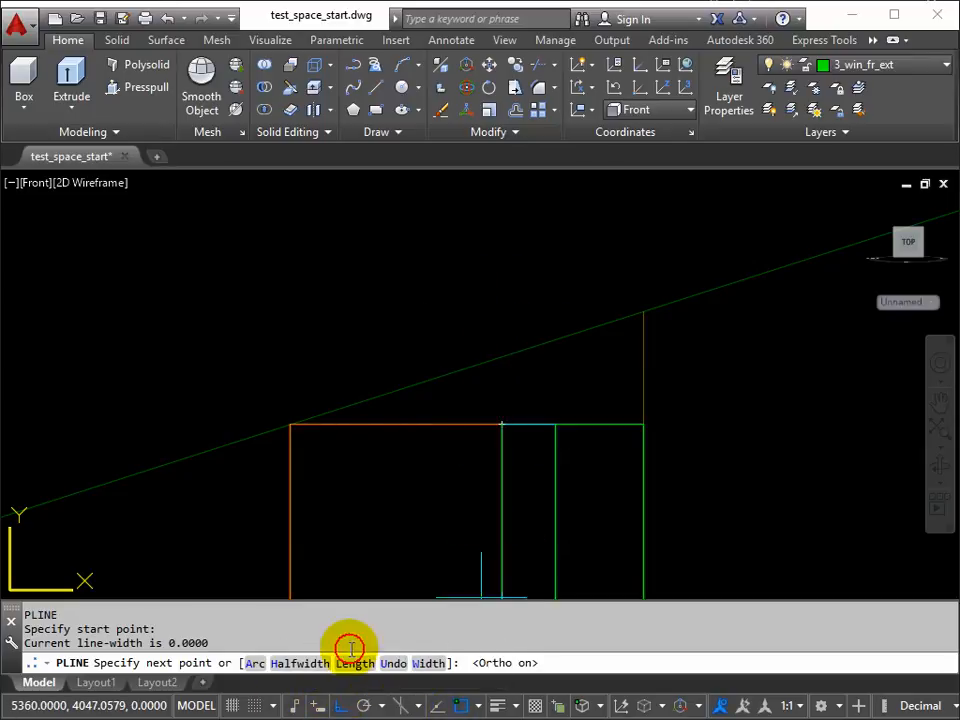
{"action": "left_click", "coordinate": [530, 248]}
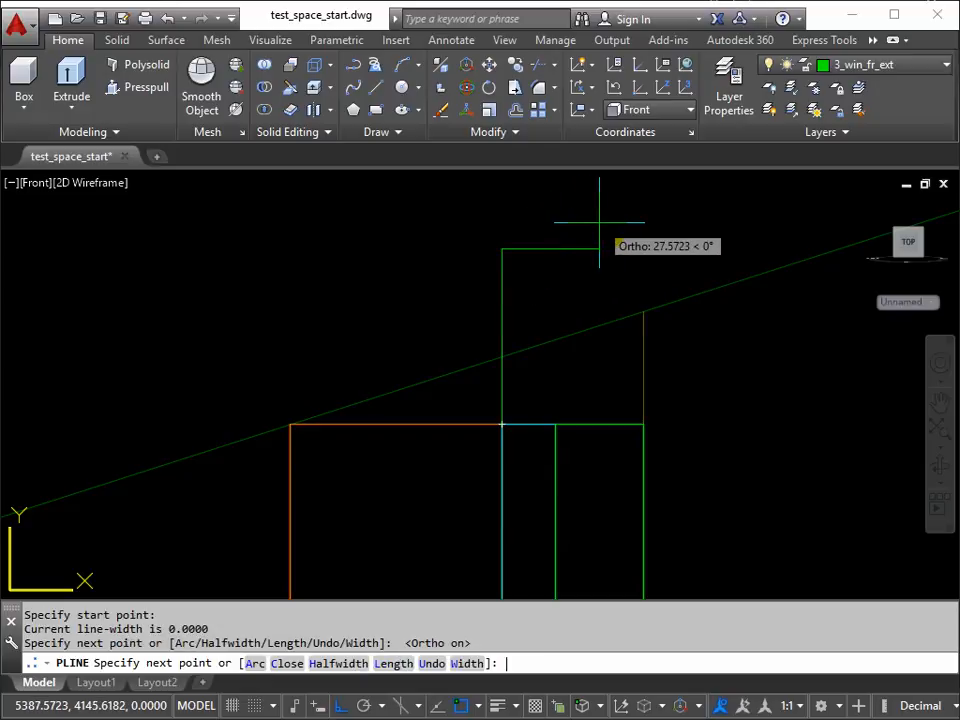
{"action": "key", "text": "Return"}
{"action": "key", "text": "Return"}
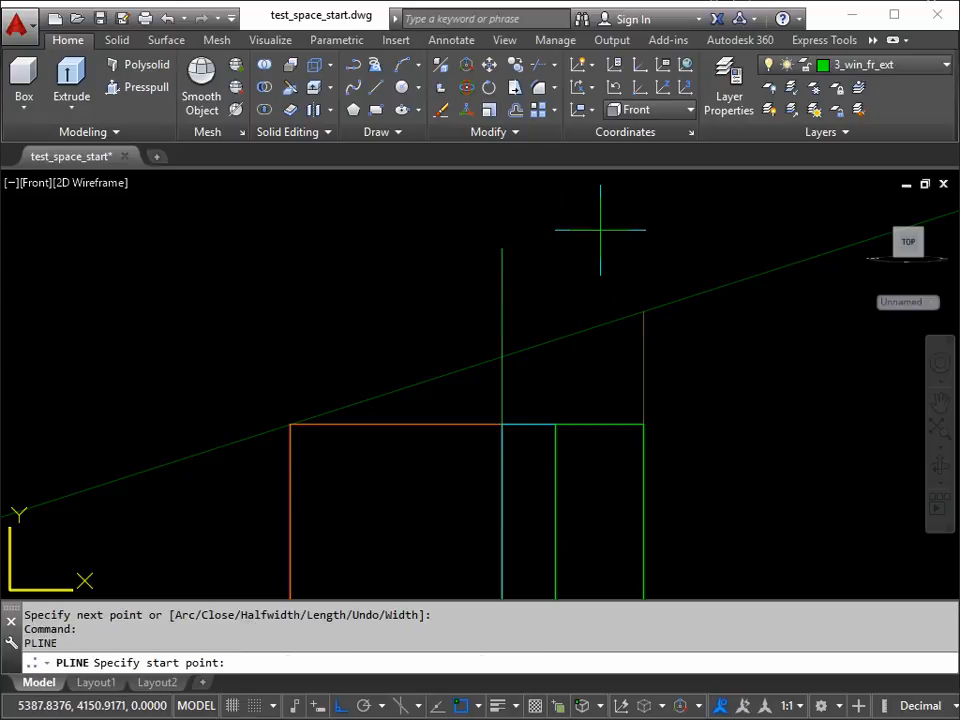
Step: Draw a second vertical polyline about 51 units long upward from the frame top where the middle and exterior faces meet
{"action": "left_click", "coordinate": [555, 424]}
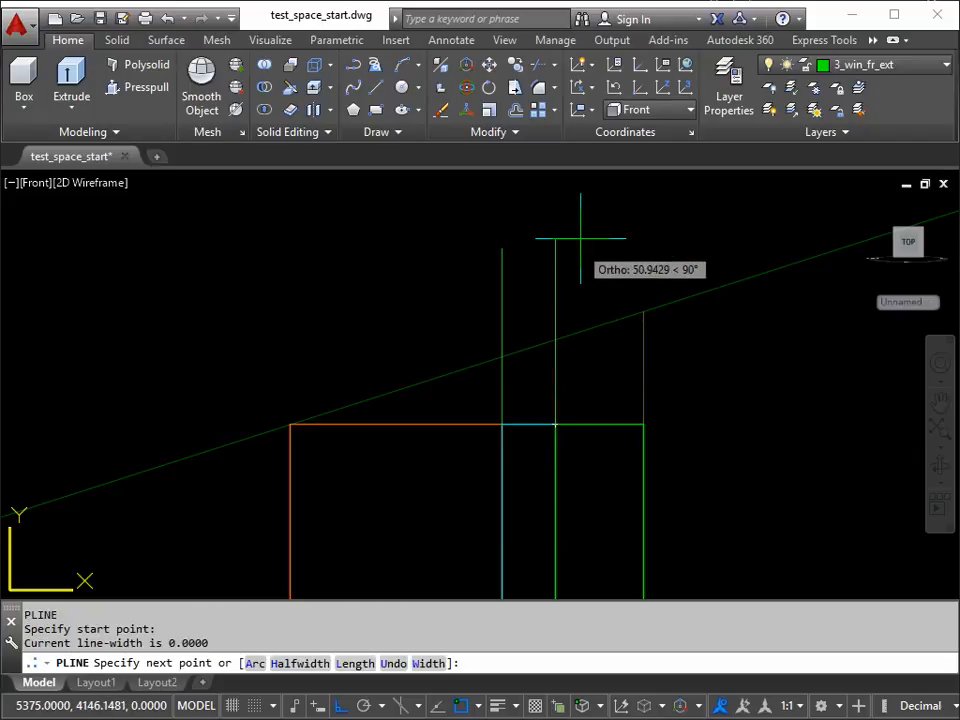
{"action": "left_click", "coordinate": [580, 239]}
{"action": "key", "text": "Return"}
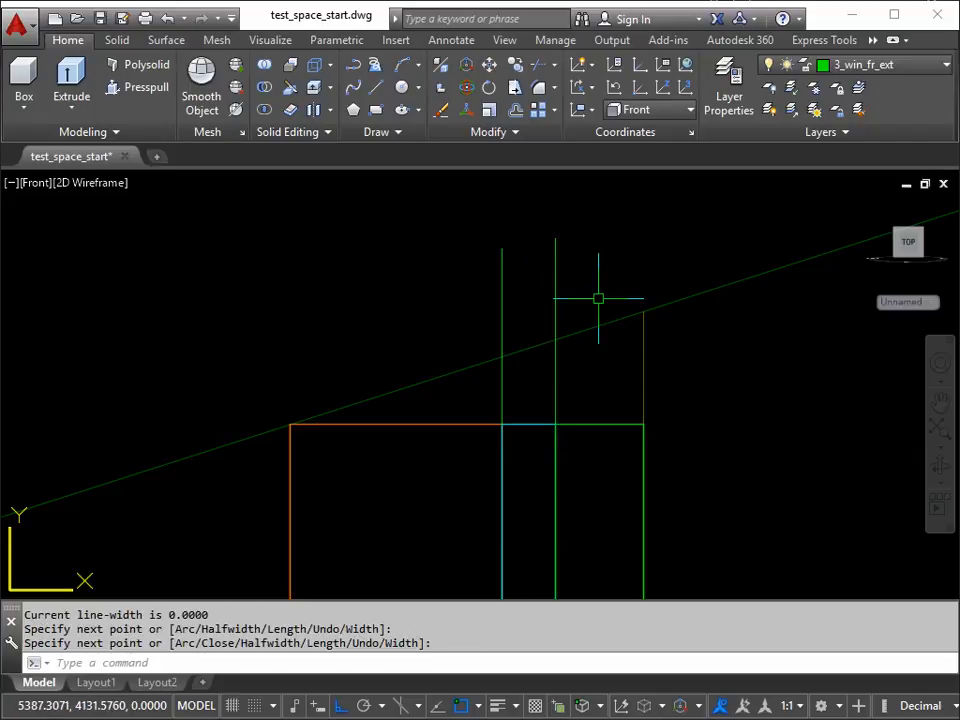
Step: Draw a vertical polyline from the frame's exterior top corner up to the endpoint on the sloping roof line
{"action": "mouse_move", "coordinate": [651, 358]}
{"action": "middle_mouse_down"}
{"action": "mouse_move", "coordinate": [583, 364]}
{"action": "mouse_move", "coordinate": [542, 381]}
{"action": "middle_mouse_up"}
{"action": "key", "text": "Return"}
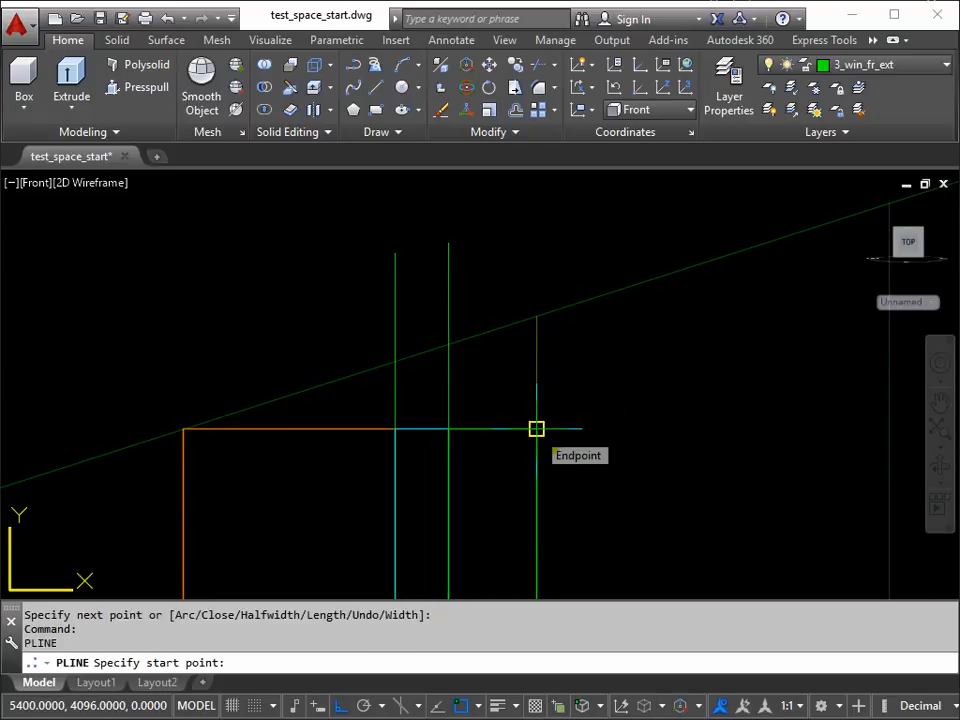
{"action": "left_click", "coordinate": [536, 429]}
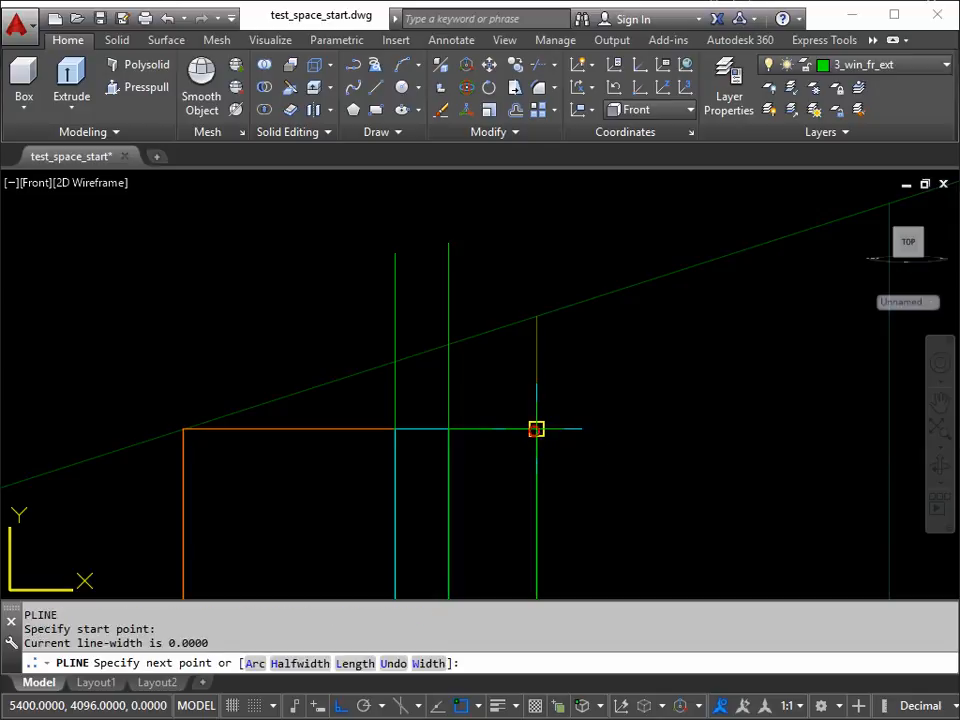
{"action": "left_click", "coordinate": [536, 316]}
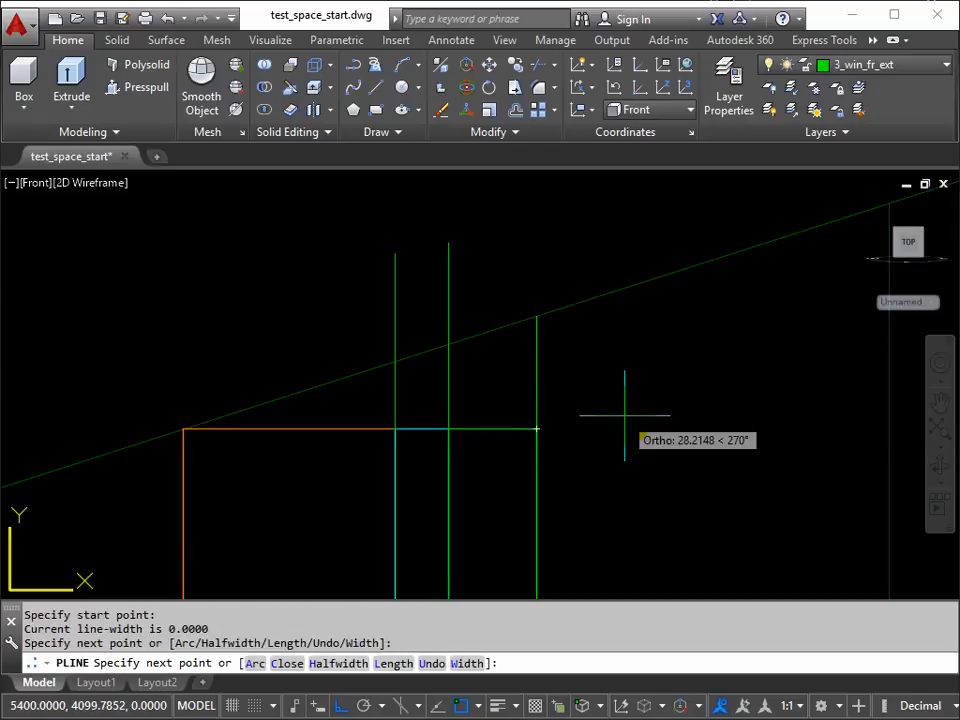
{"action": "scroll", "coordinate": [624, 415], "scroll_direction": "down", "scroll_amount": 2}
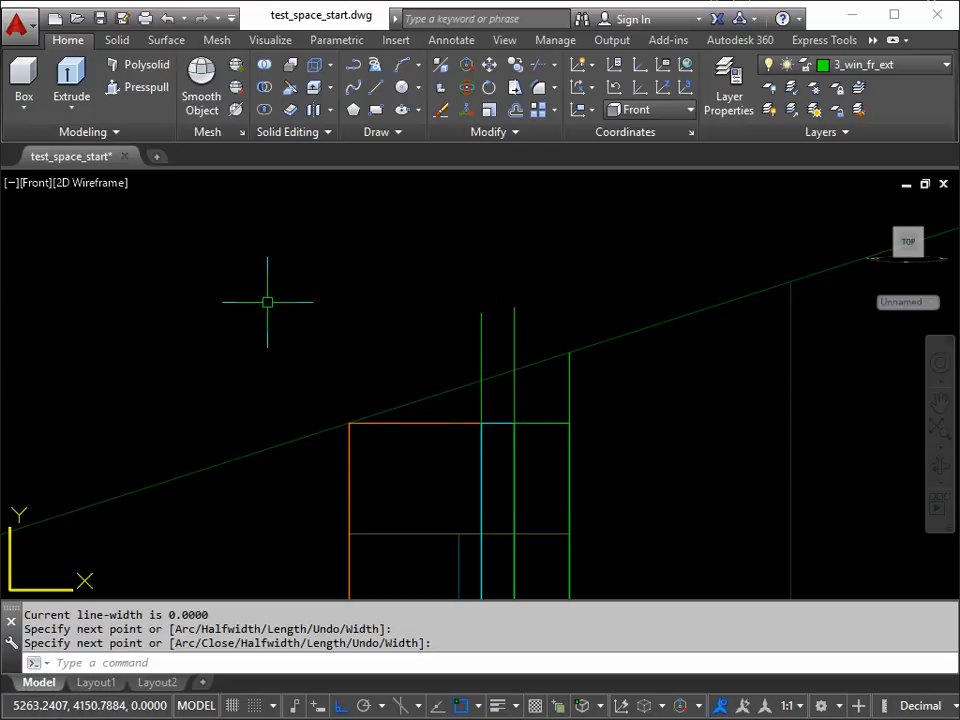
Step: Trim the two middle vertical polylines above the frame, using the sloping roof line as the cutting edge
{"action": "key", "text": "Return"}
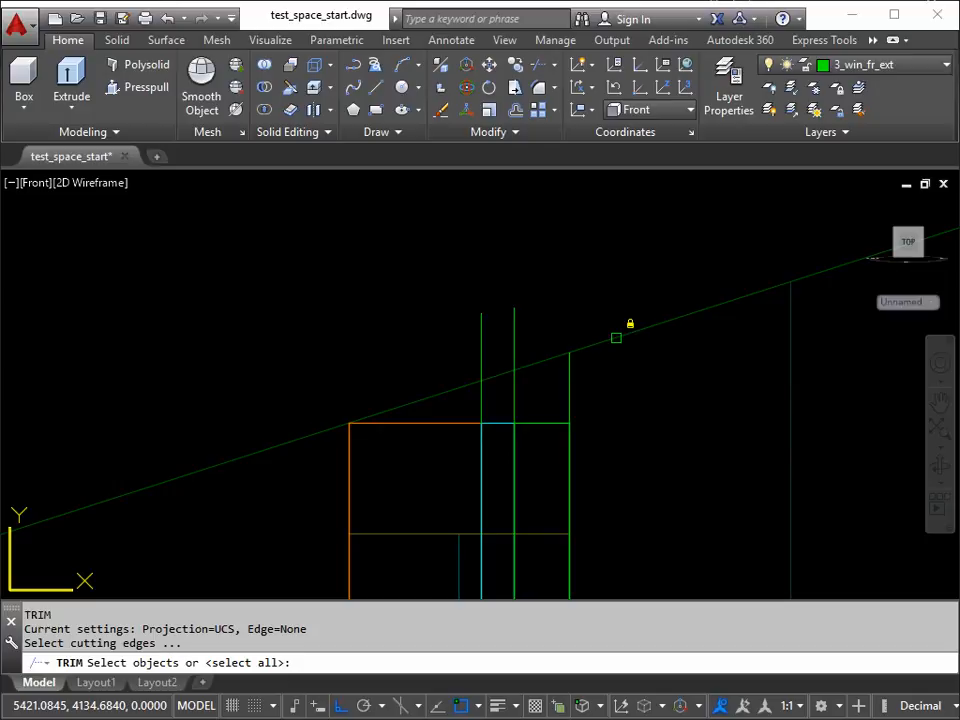
{"action": "left_click", "coordinate": [616, 338]}
{"action": "key", "text": "Return"}
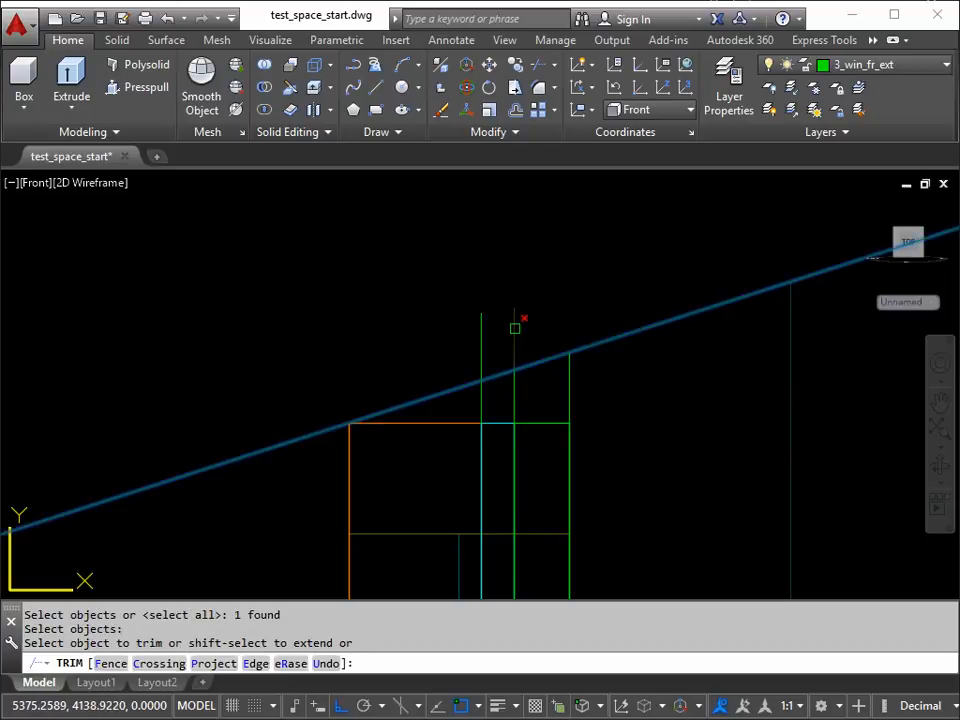
{"action": "left_click", "coordinate": [515, 328]}
{"action": "left_click", "coordinate": [483, 335]}
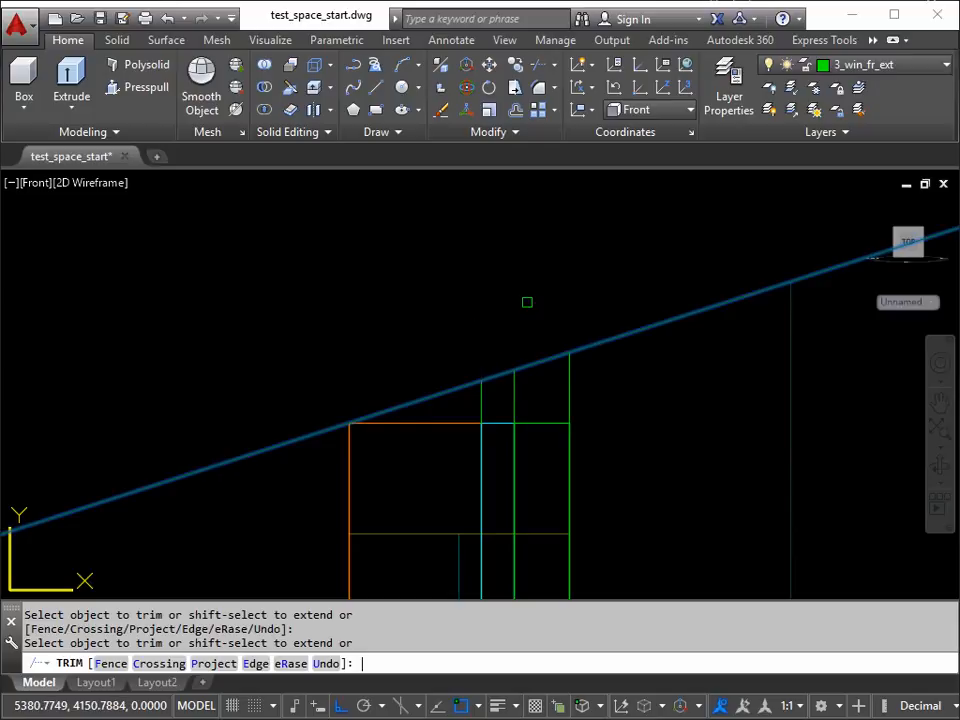
{"action": "key", "text": "Return"}
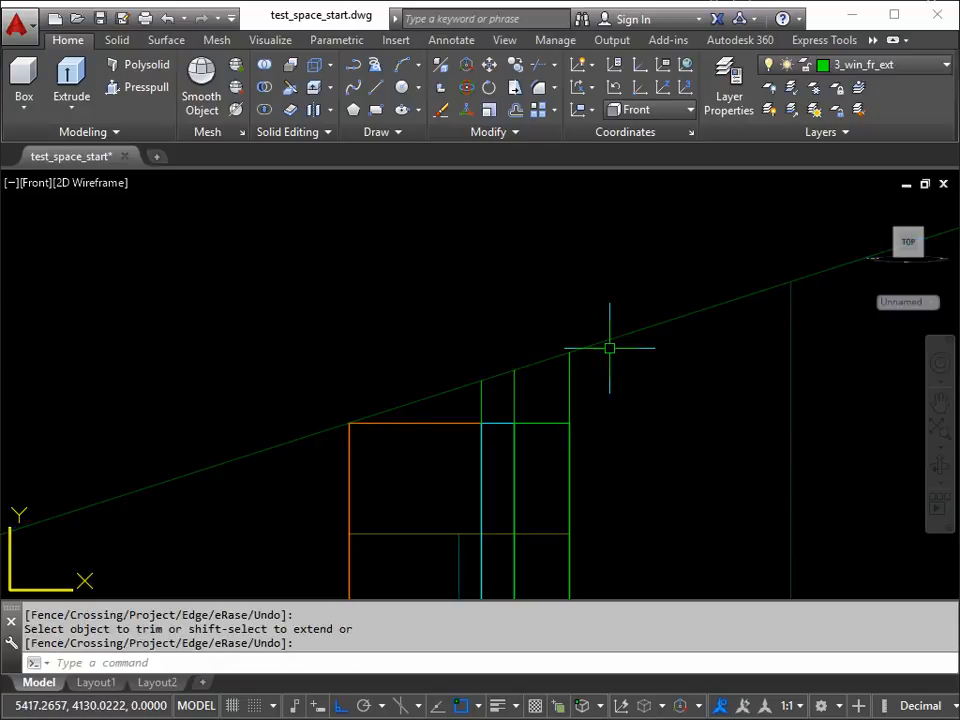
{"action": "scroll", "coordinate": [613, 345], "scroll_direction": "down", "scroll_amount": 2}
{"action": "middle_click_drag", "start_coordinate": [613, 345], "coordinate": [515, 347]}
{"action": "scroll", "coordinate": [491, 377], "scroll_direction": "up", "scroll_amount": 2}
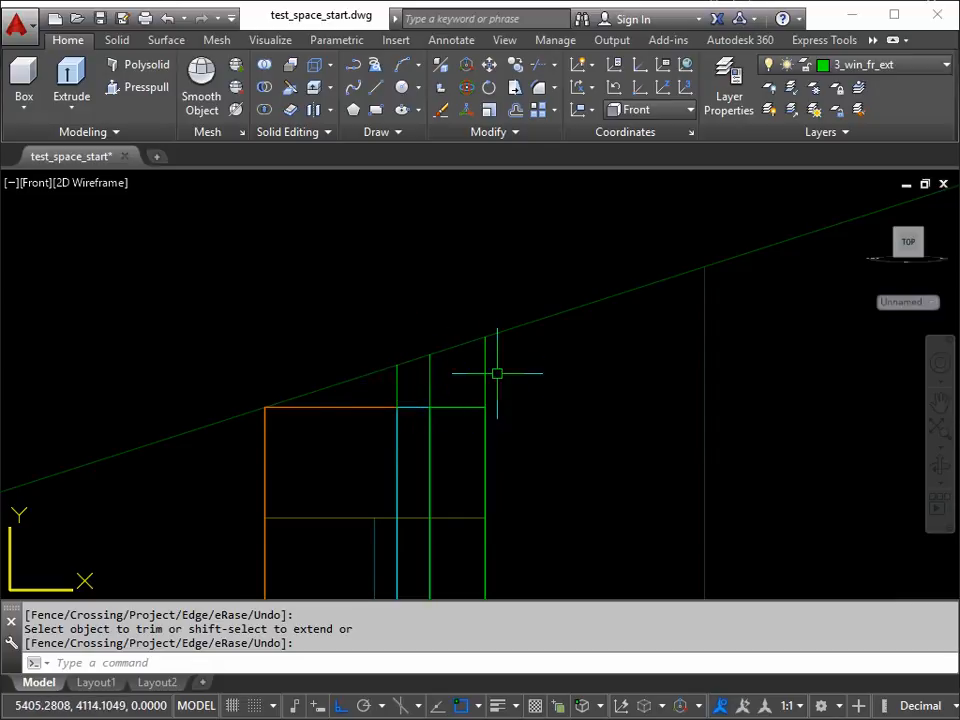
Step: Move the three short vertical polylines above the frame about 208 units along positive X, clear of the frame
{"action": "scroll", "coordinate": [520, 390], "scroll_direction": "down", "scroll_amount": 4}
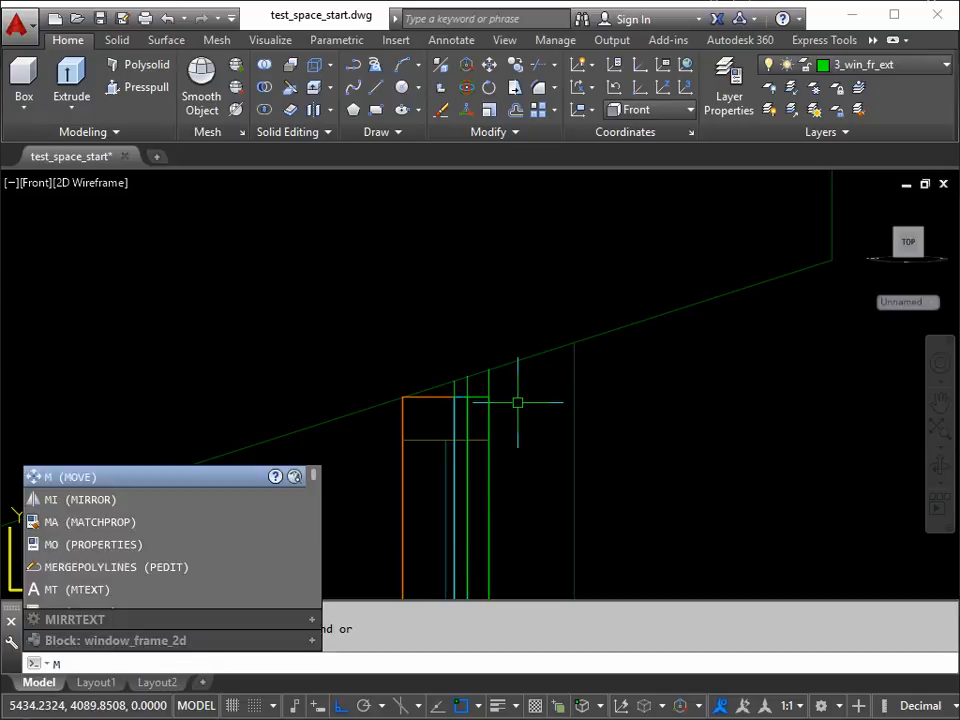
{"action": "key", "text": "Return"}
{"action": "left_click", "coordinate": [455, 389]}
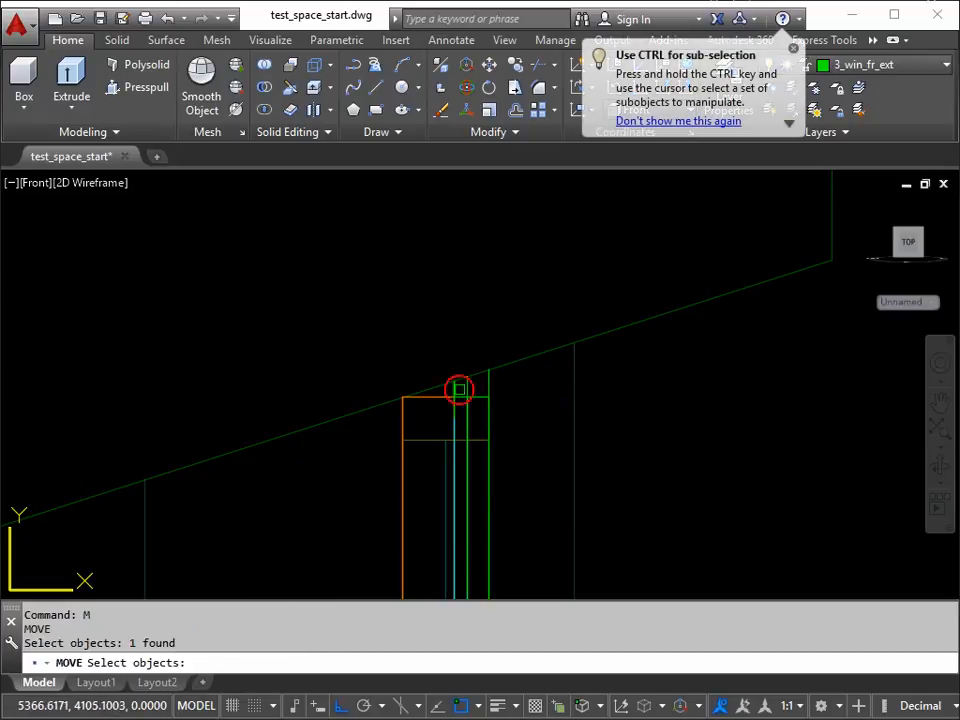
{"action": "left_click", "coordinate": [467, 387]}
{"action": "left_click", "coordinate": [489, 384]}
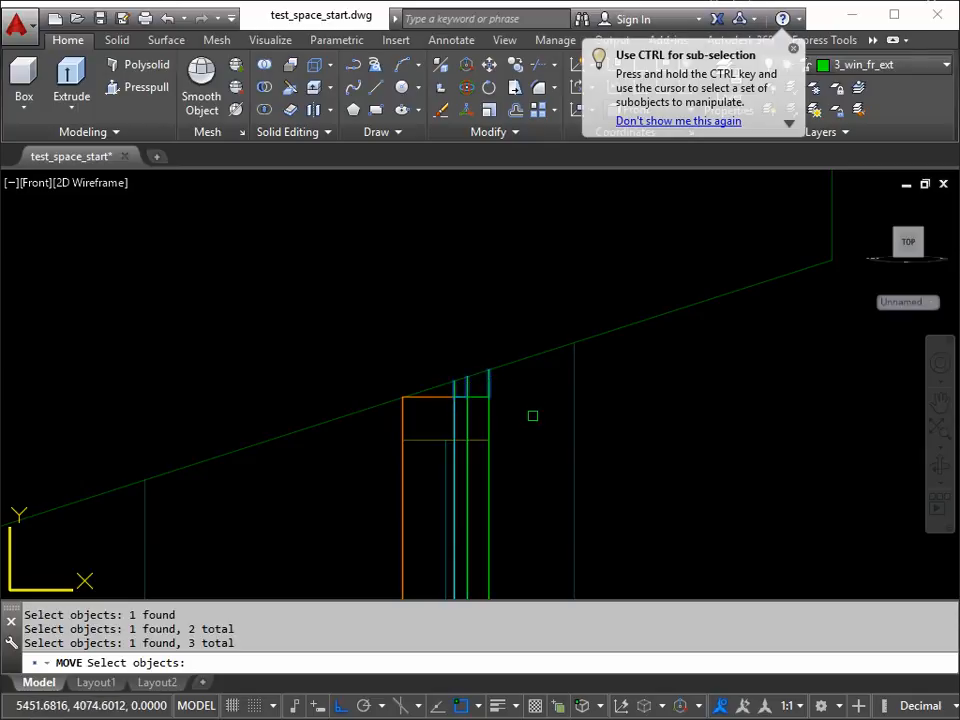
{"action": "key", "text": "Return"}
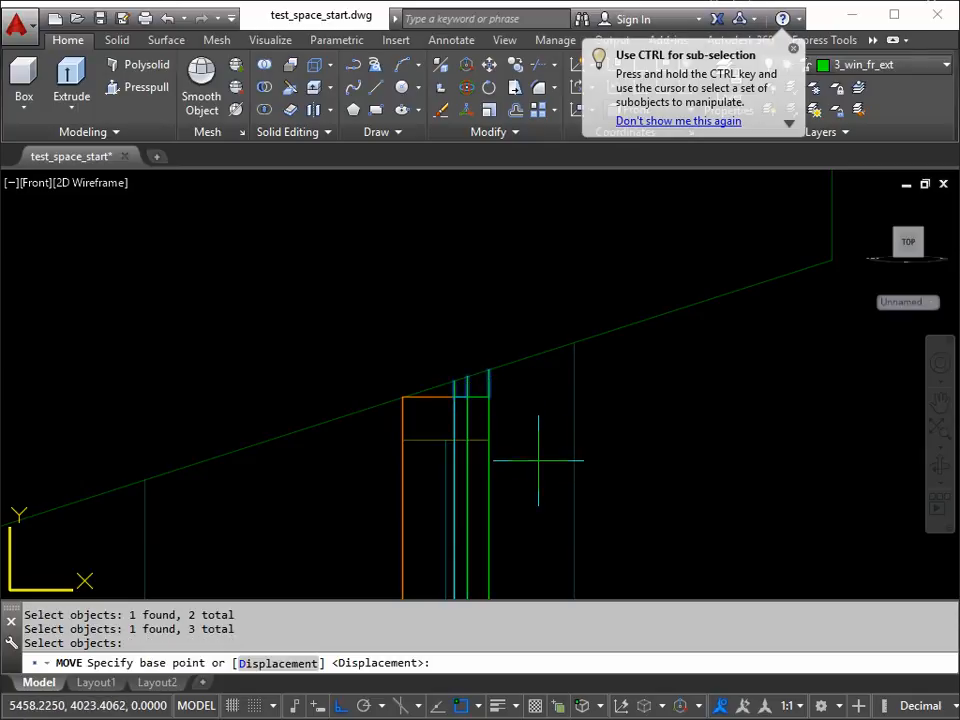
{"action": "left_click", "coordinate": [538, 460]}
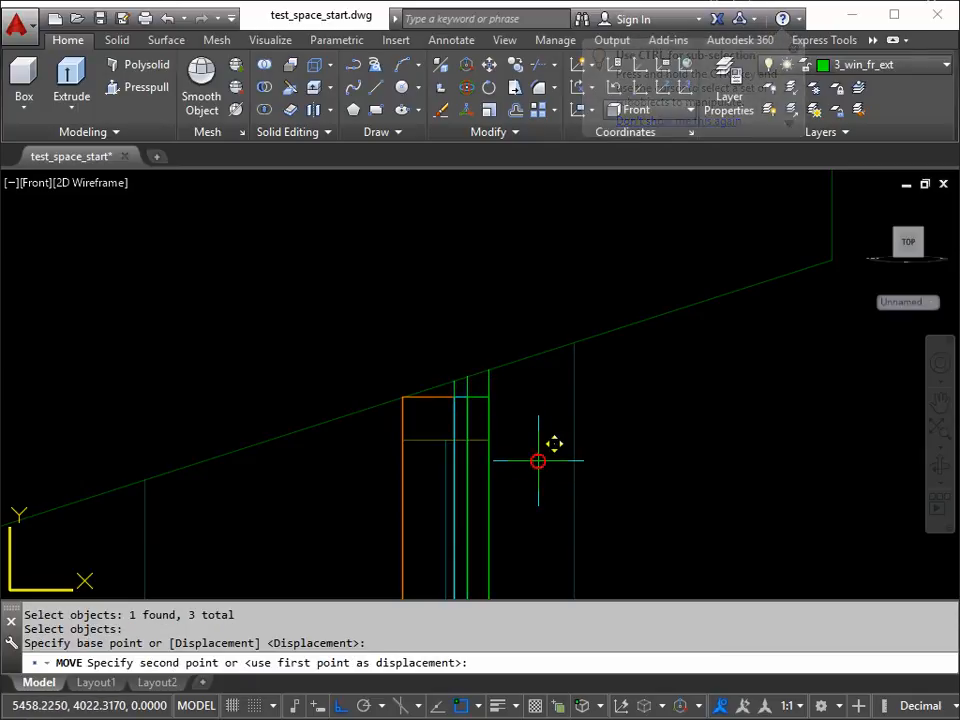
{"action": "left_click", "coordinate": [719, 464]}
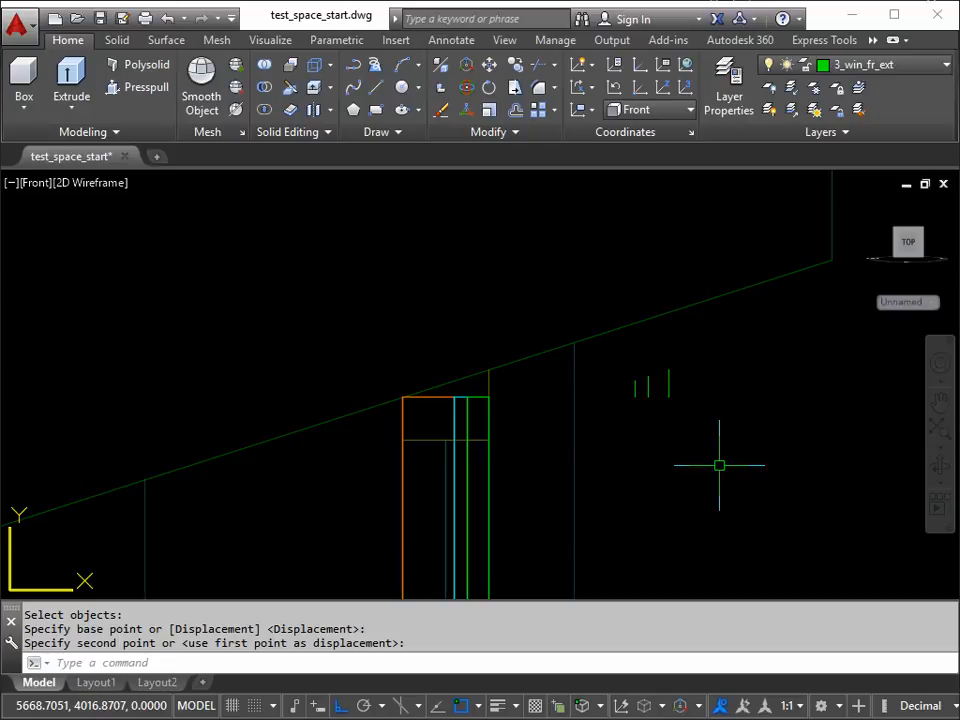
{"action": "key", "text": "Escape"}
Step: Stretch the frame's top corner between the interior and middle faces upward by the length of the shortest vertical polyline, using its endpoints
{"action": "scroll", "coordinate": [530, 397], "scroll_direction": "up", "scroll_amount": 2}
{"action": "mouse_move", "coordinate": [553, 389]}
{"action": "middle_mouse_down"}
{"action": "mouse_move", "coordinate": [456, 389]}
{"action": "mouse_move", "coordinate": [474, 386]}
{"action": "middle_mouse_up"}
{"action": "scroll", "coordinate": [456, 389], "scroll_direction": "up", "scroll_amount": 2}
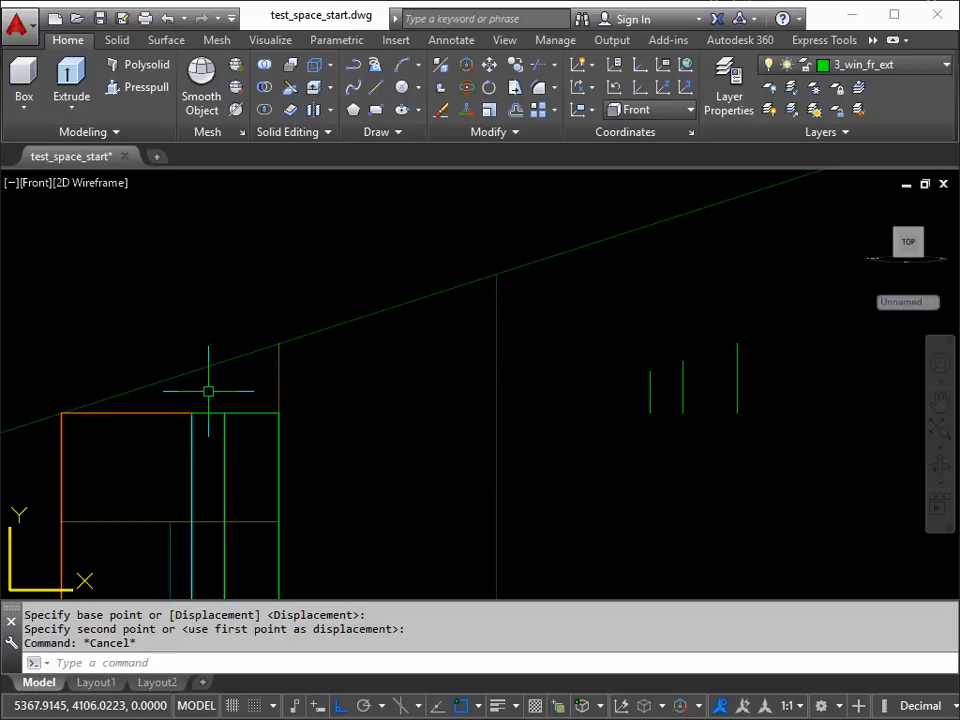
{"action": "key", "text": "Return"}
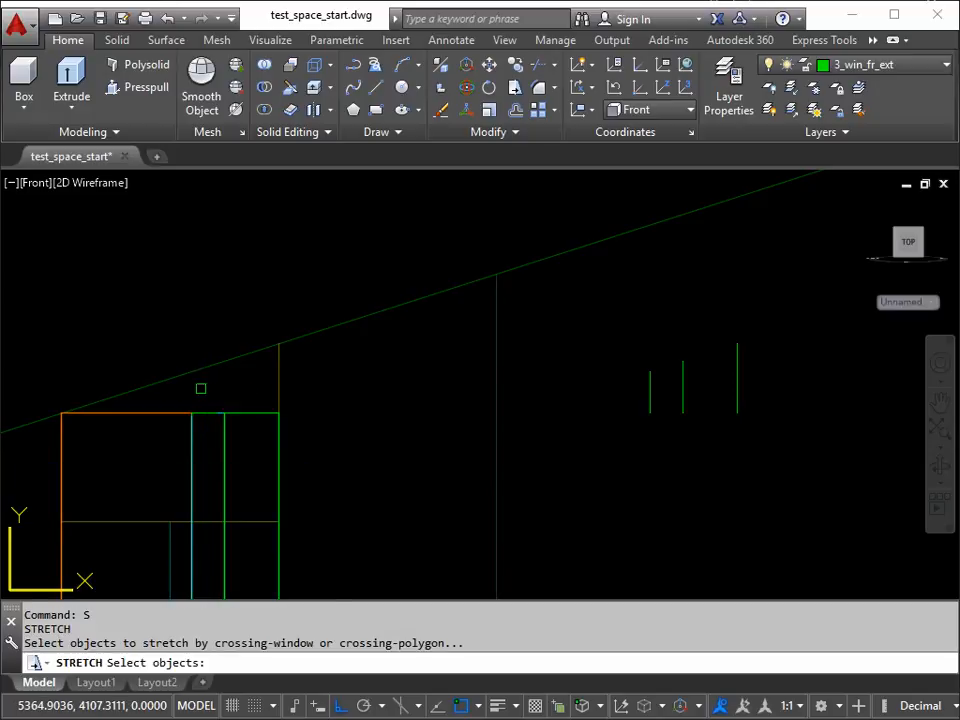
{"action": "left_click", "coordinate": [211, 397]}
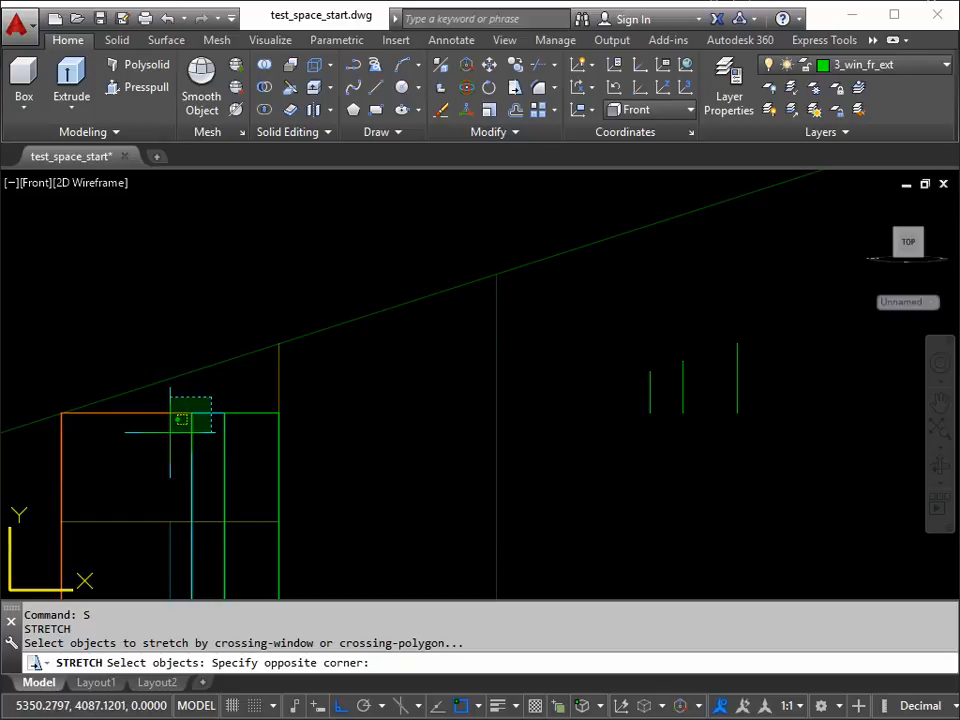
{"action": "left_click", "coordinate": [170, 432]}
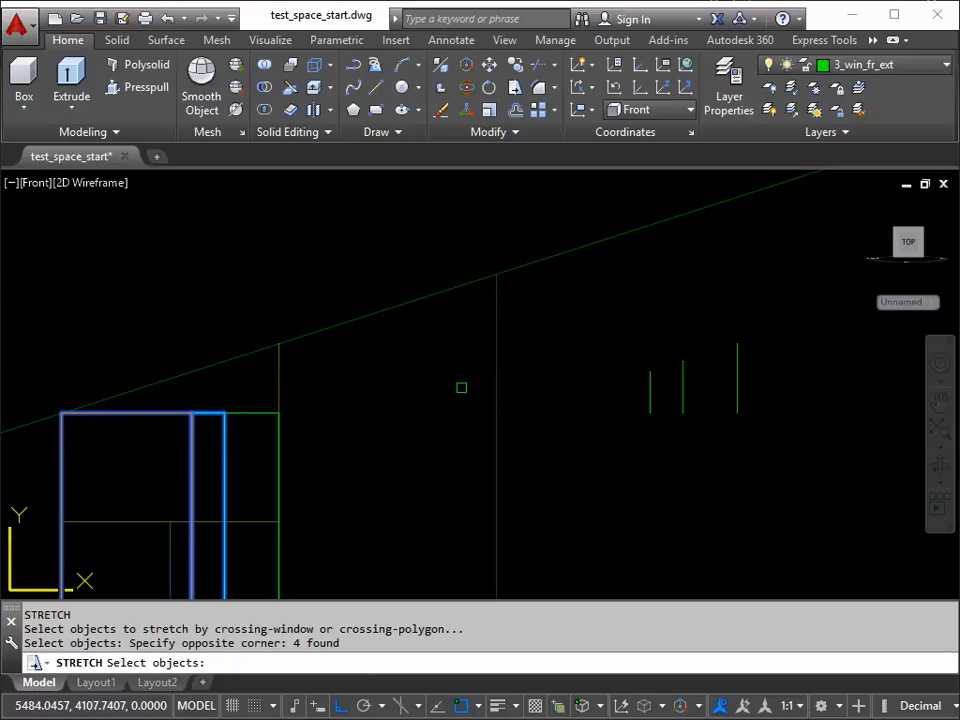
{"action": "key", "text": "Return"}
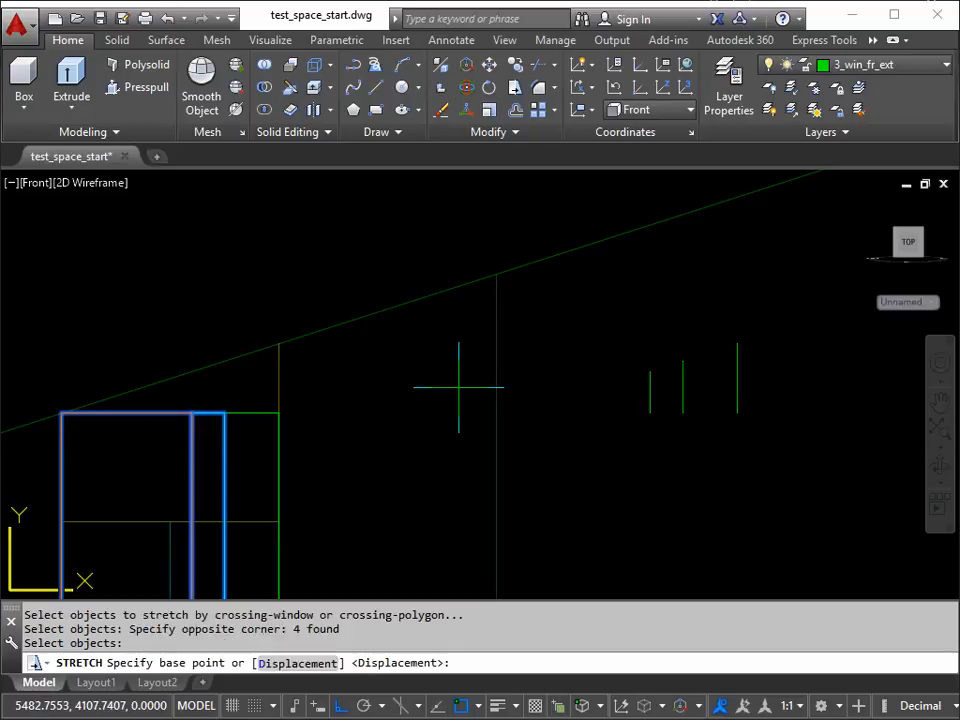
{"action": "left_click", "coordinate": [650, 412]}
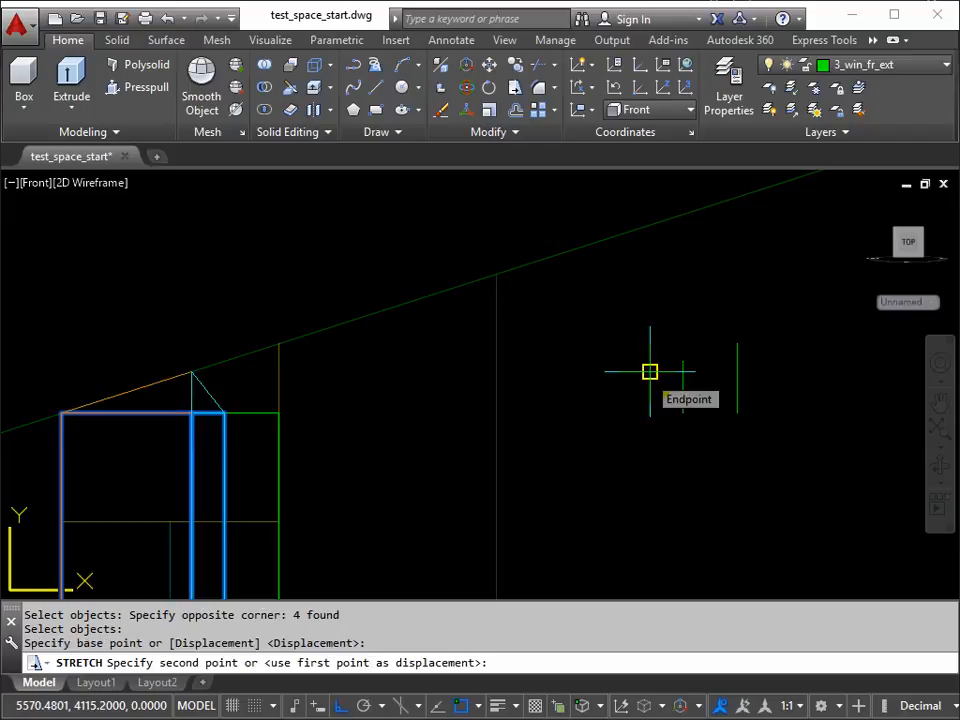
{"action": "left_click", "coordinate": [650, 371]}
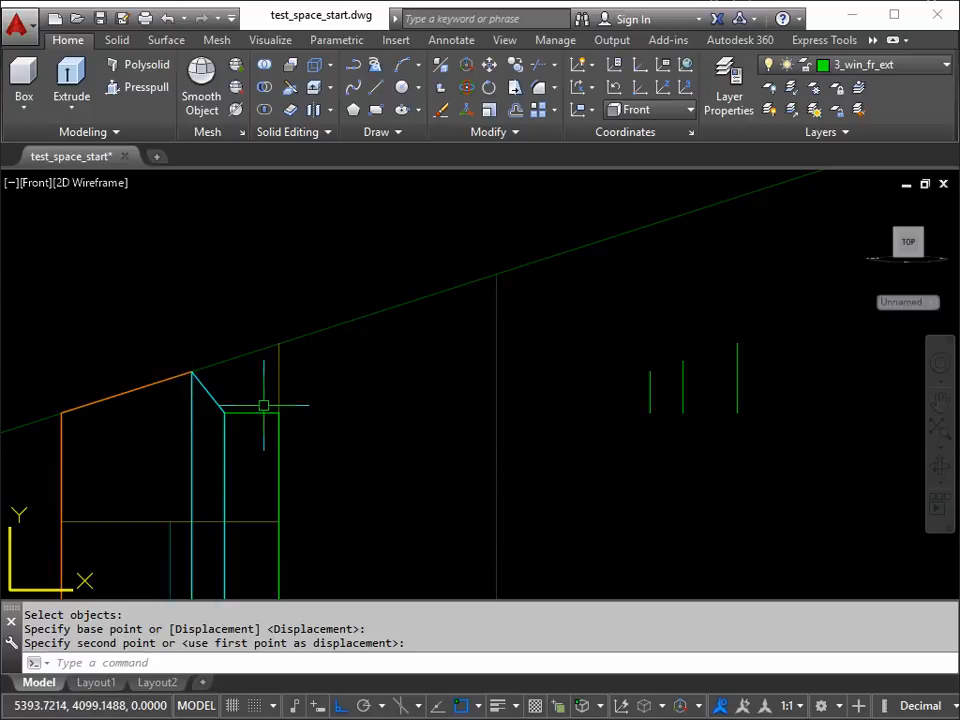
Step: Stretch the frame's top corner between the middle and exterior faces upward by the length of the middle reference polyline, using its endpoints
{"action": "key", "text": "Return"}
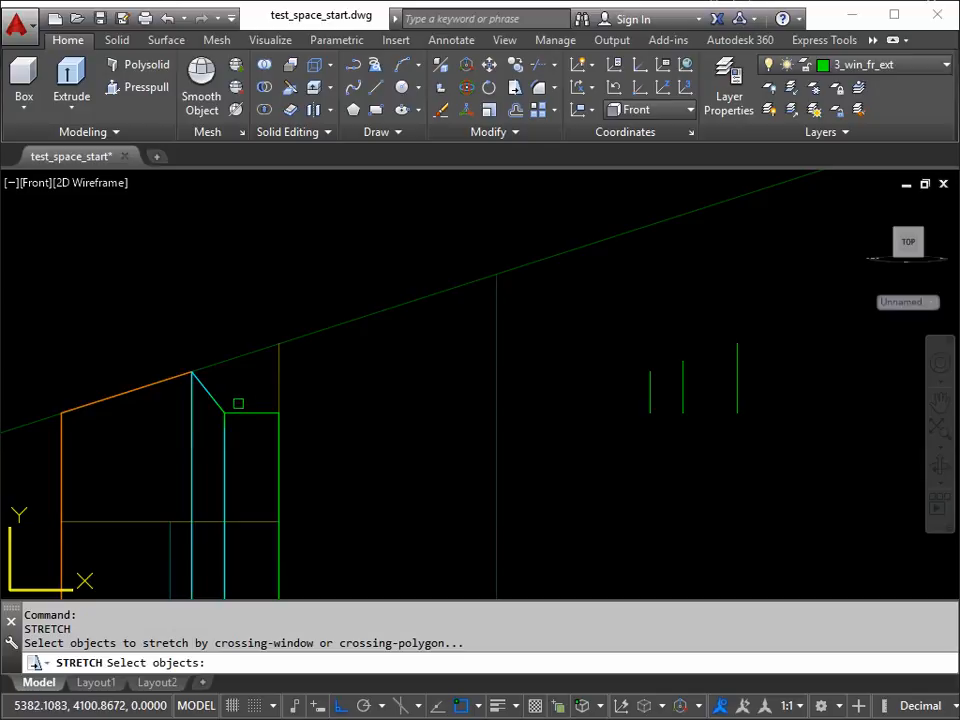
{"action": "left_click", "coordinate": [243, 397]}
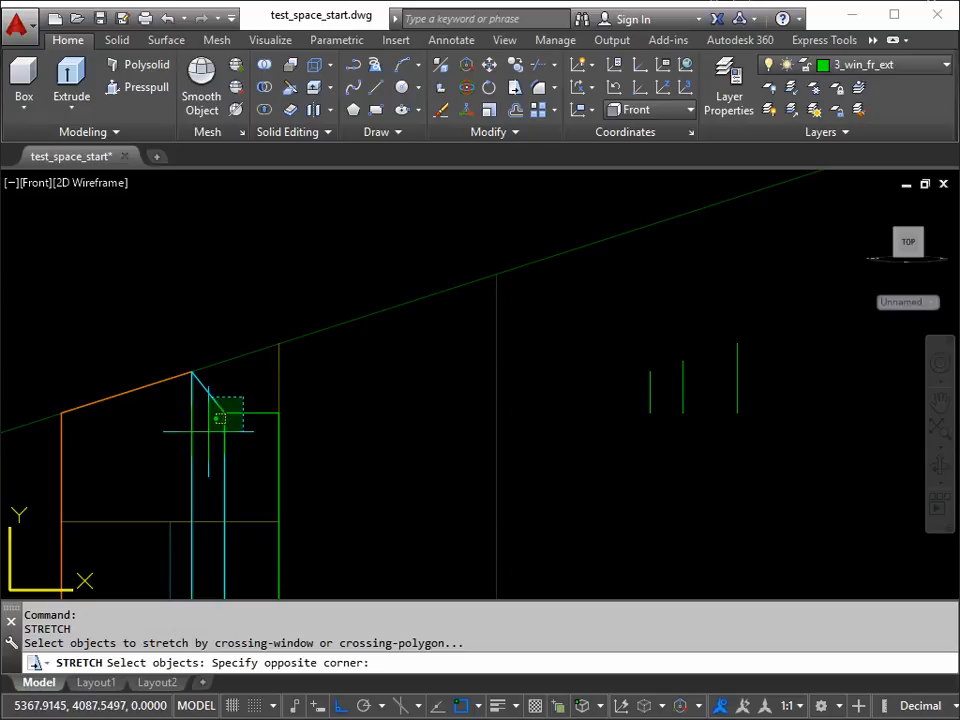
{"action": "left_click", "coordinate": [207, 433]}
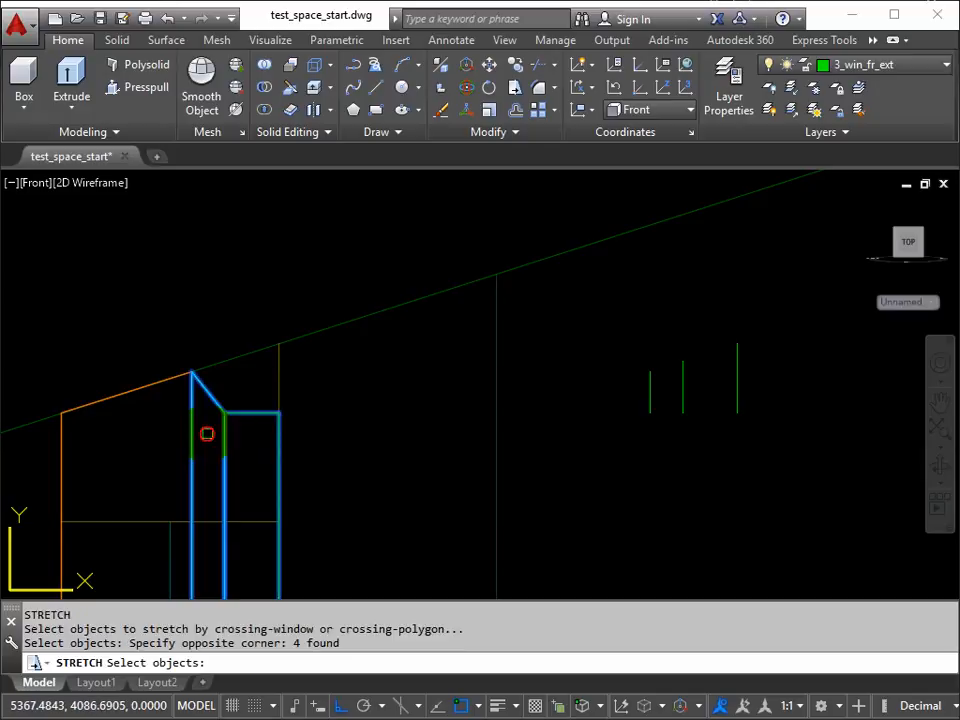
{"action": "key", "text": "Return"}
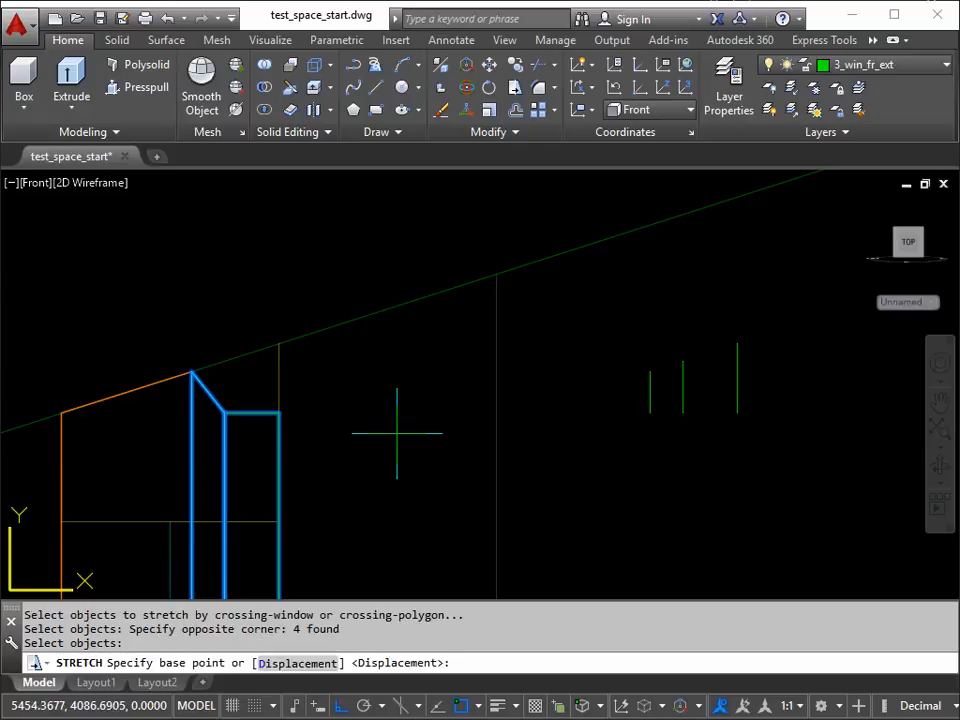
{"action": "left_click", "coordinate": [682, 412]}
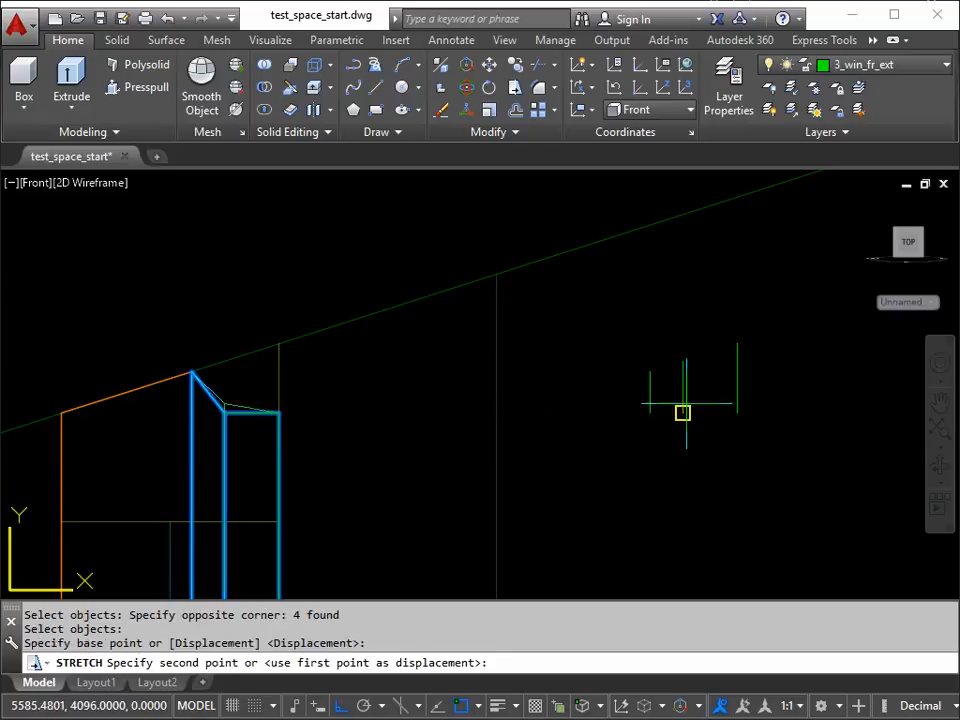
{"action": "left_click", "coordinate": [682, 360]}
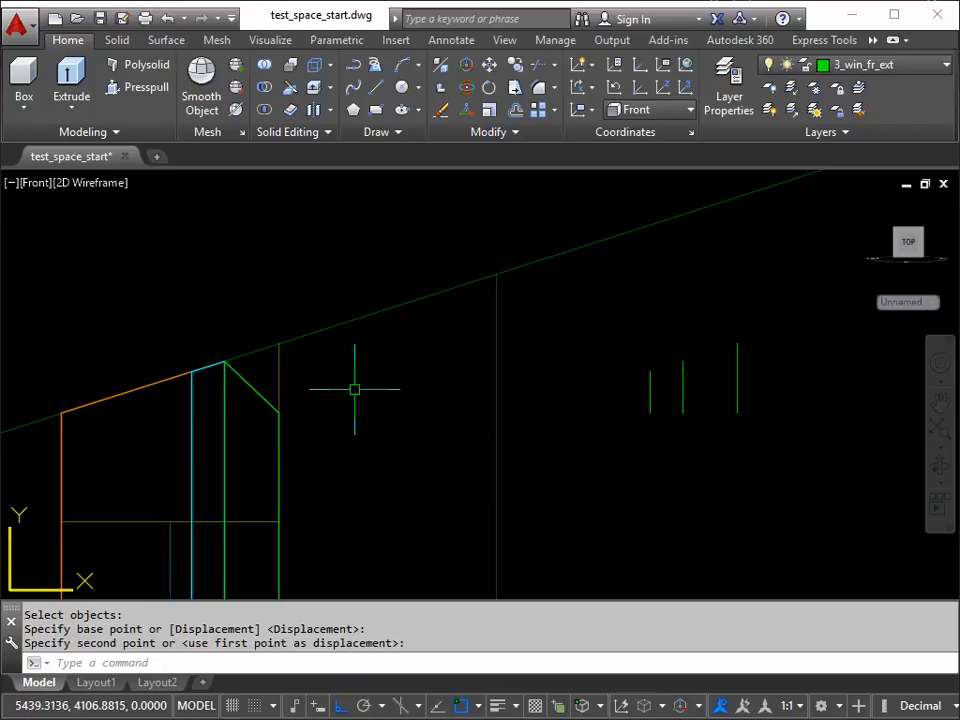
Step: Stretch the frame's outer exterior top corner upward to the roof slope, using the endpoints of the longest reference polyline
{"action": "key", "text": "Return"}
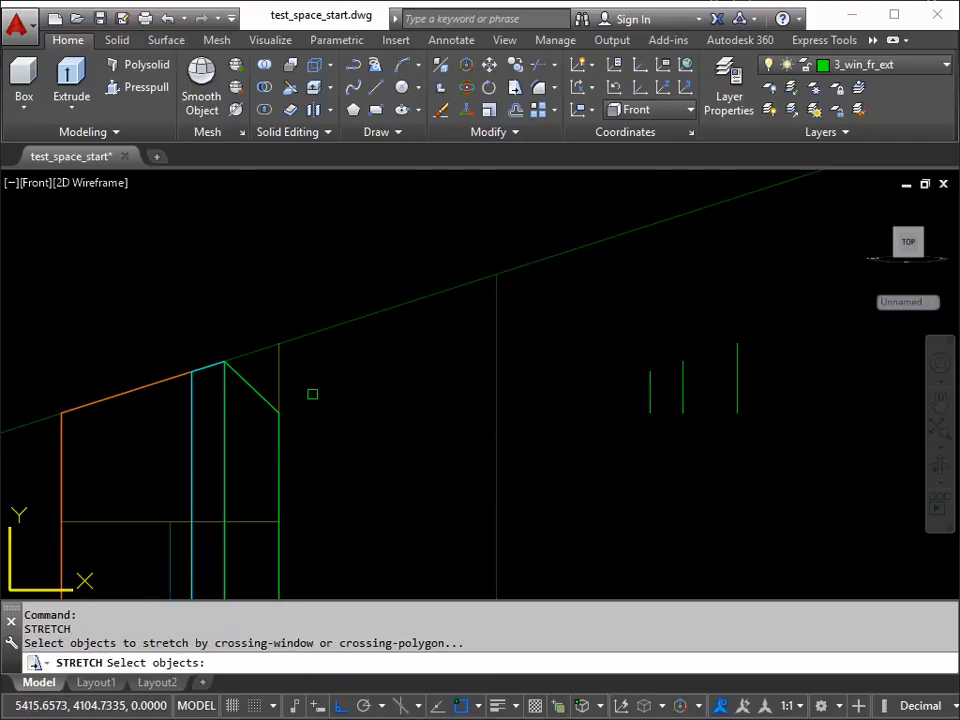
{"action": "left_click", "coordinate": [310, 392]}
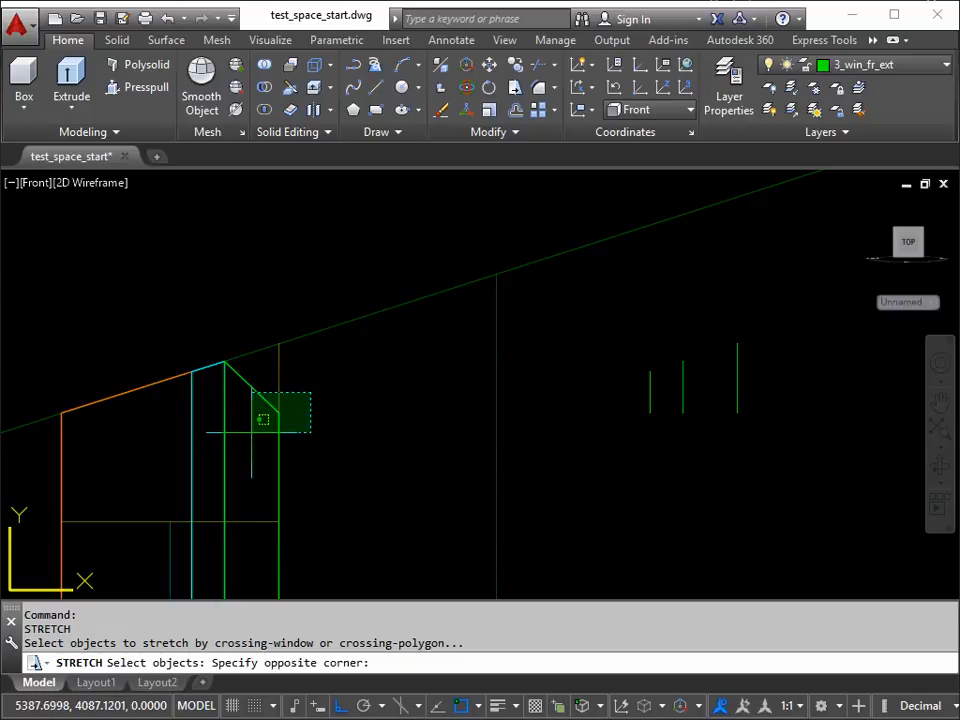
{"action": "left_click", "coordinate": [252, 432]}
{"action": "key", "text": "Return"}
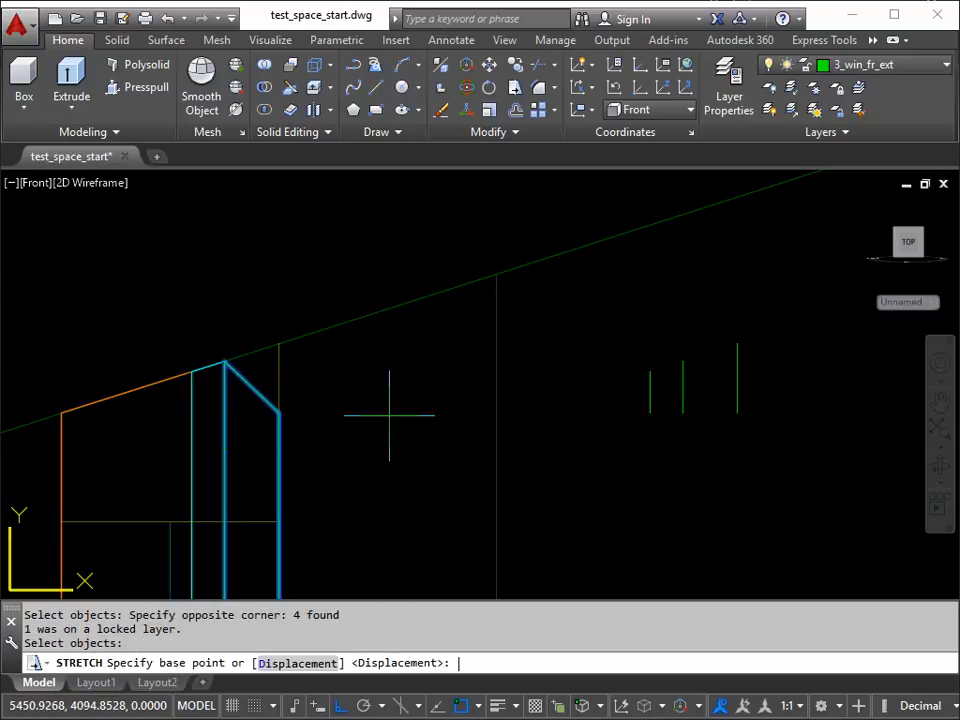
{"action": "left_click", "coordinate": [737, 412]}
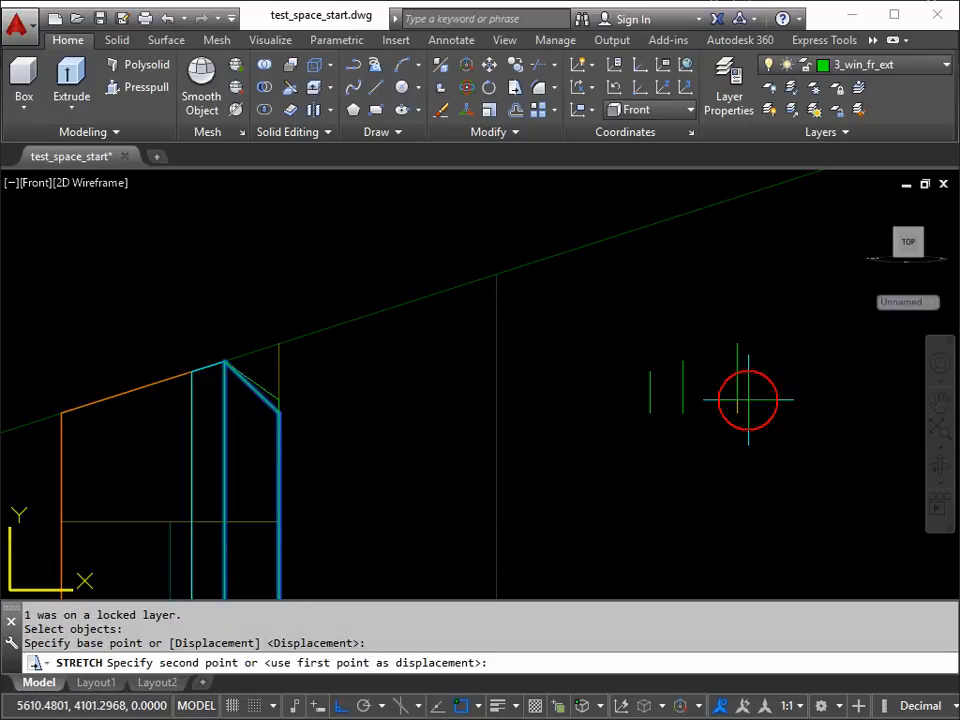
{"action": "left_click", "coordinate": [733, 345]}
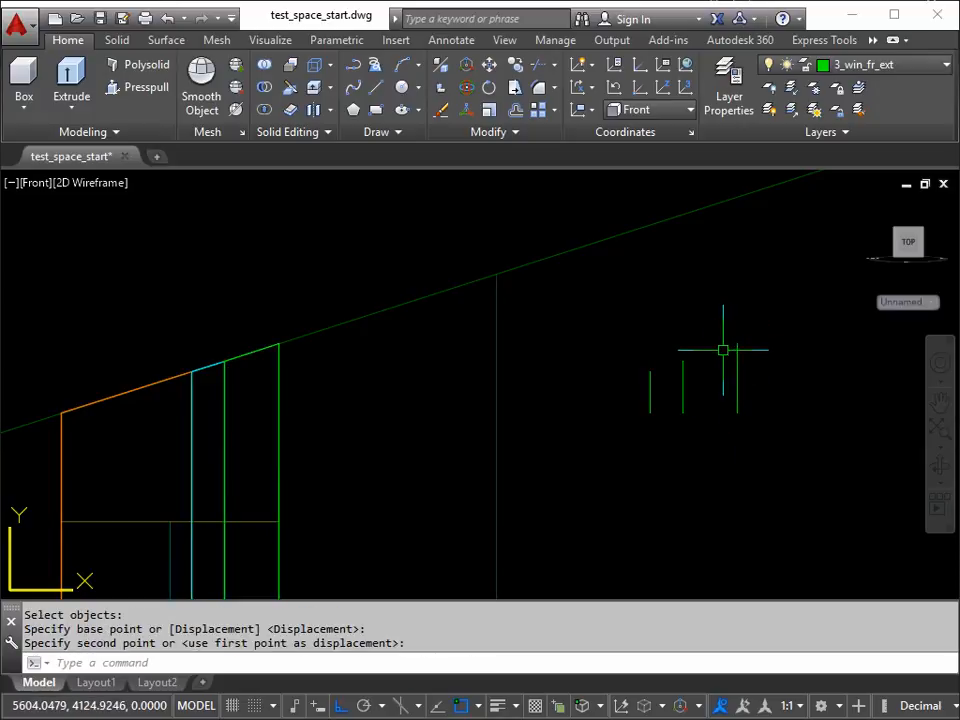
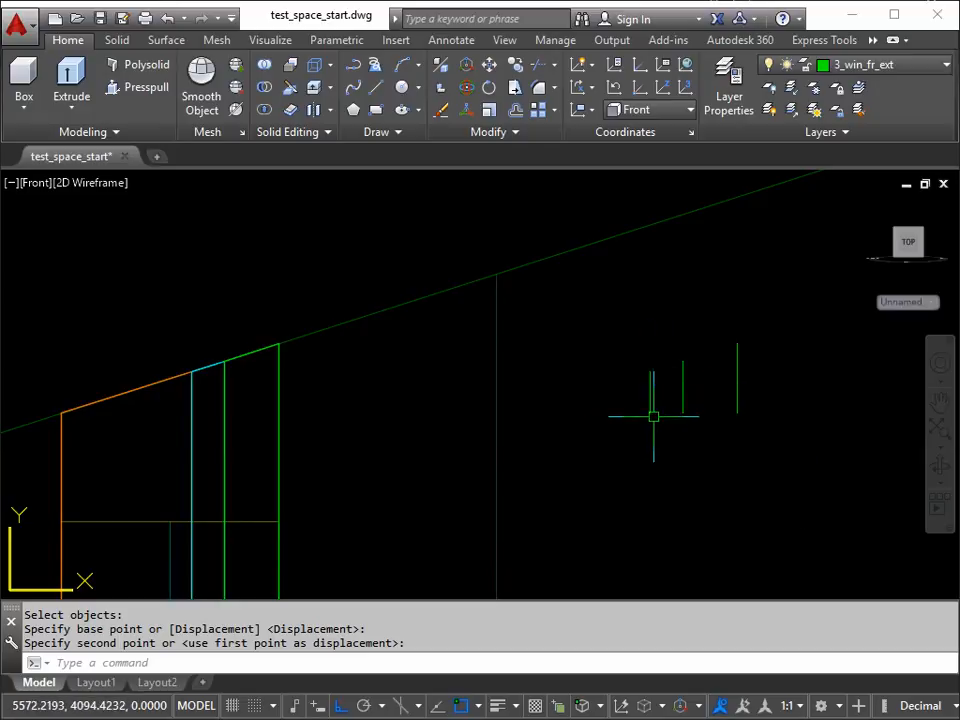
Step: List the properties of the shortest reference polyline to check its length, and close the text window
{"action": "middle_click_drag", "start_coordinate": [654, 408], "coordinate": [594, 410]}
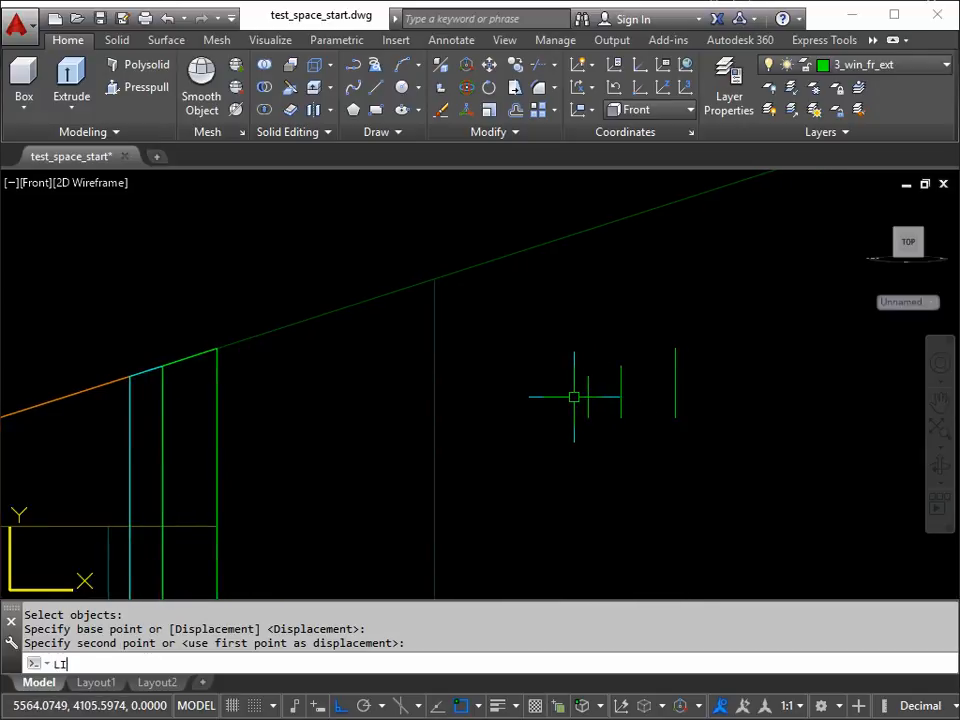
{"action": "type", "text": "ST"}
{"action": "key", "text": "Return"}
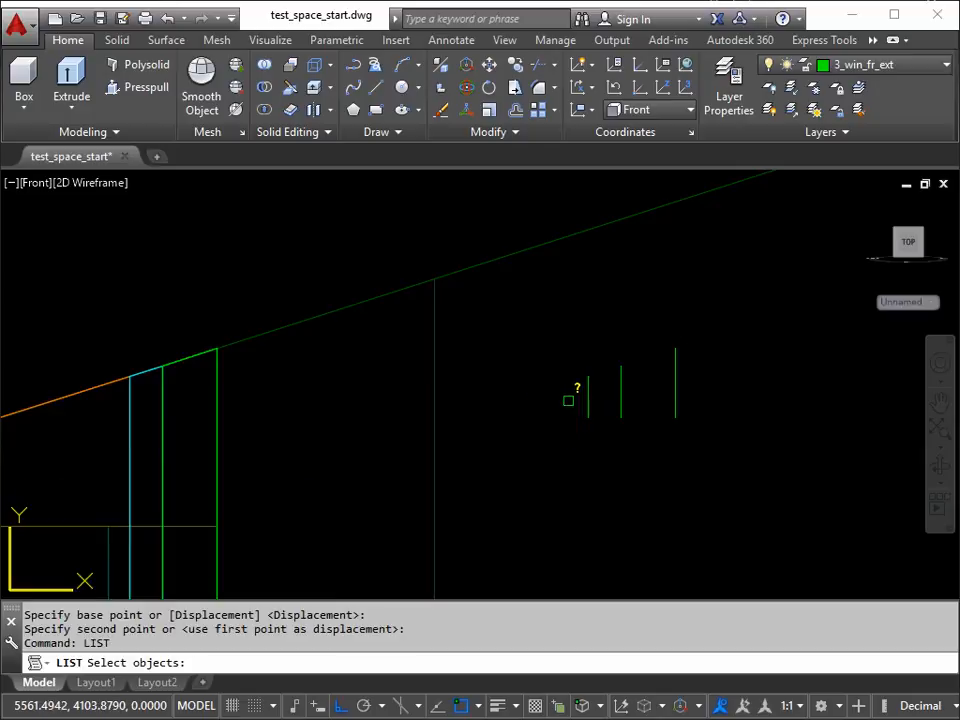
{"action": "left_click", "coordinate": [586, 396]}
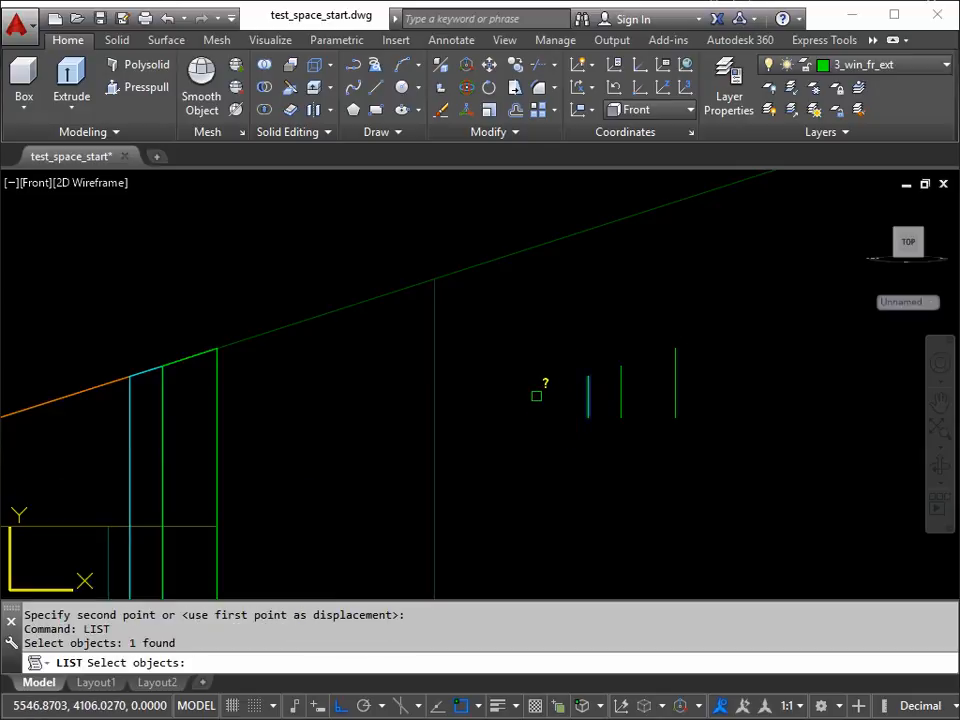
{"action": "key", "text": "Return"}
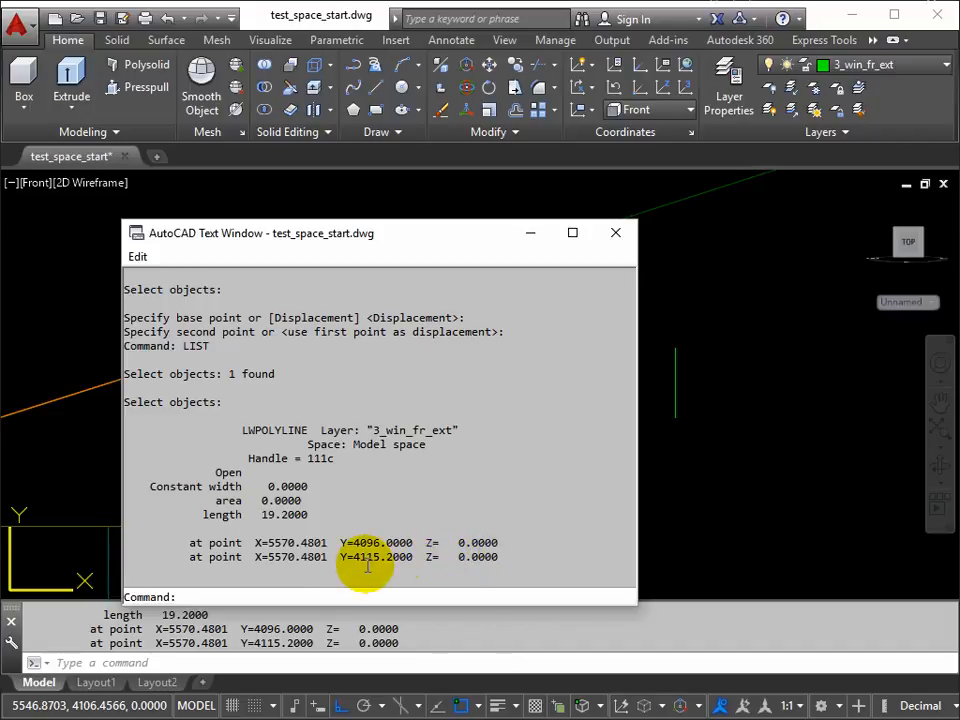
{"action": "mouse_move", "coordinate": [418, 246]}
{"action": "left_mouse_down"}
{"action": "mouse_move", "coordinate": [280, 238]}
{"action": "mouse_move", "coordinate": [360, 216]}
{"action": "mouse_move", "coordinate": [362, 229]}
{"action": "mouse_move", "coordinate": [354, 225]}
{"action": "left_mouse_up"}
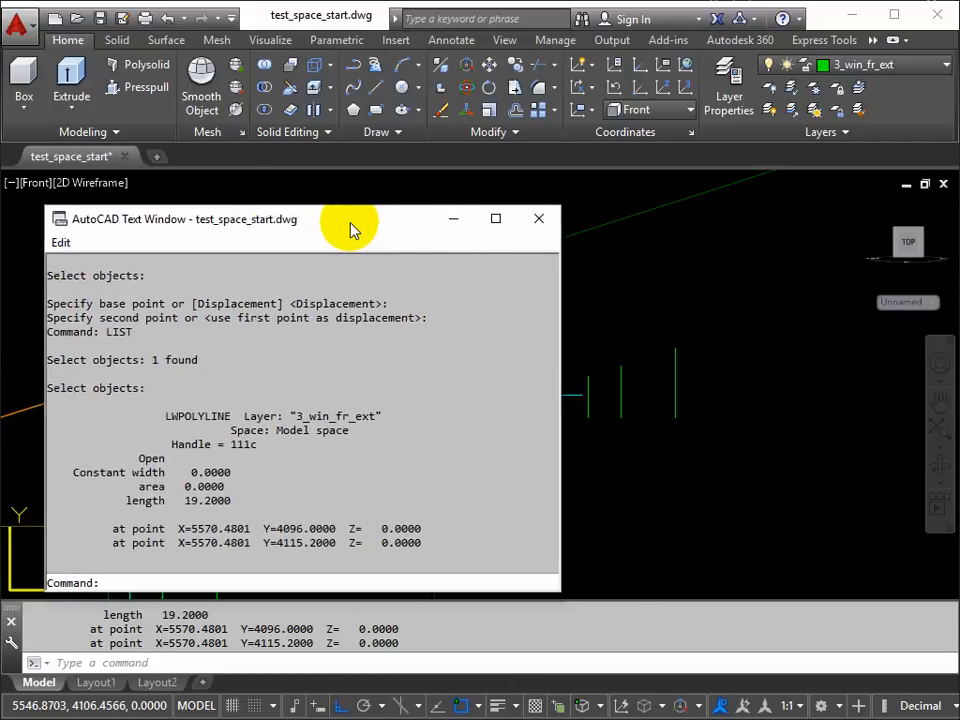
{"action": "left_click", "coordinate": [540, 222]}
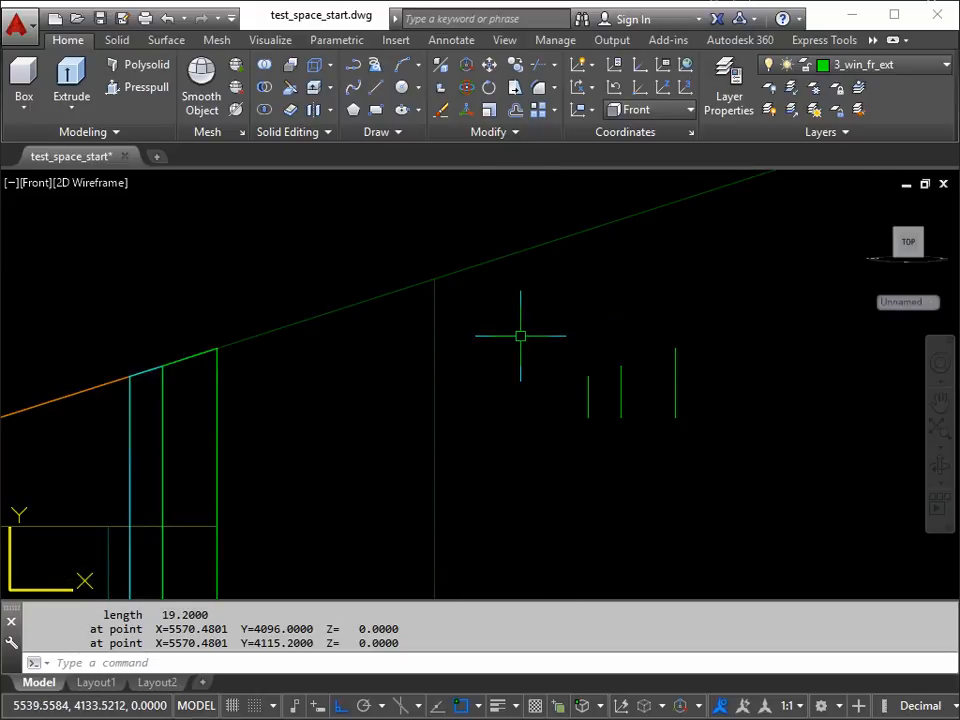
Step: Copy the full-height window frame post, excluding the three reference polylines, from its bottom exterior corner to the first intermediate post location on the plan
{"action": "middle_click_drag", "start_coordinate": [514, 371], "coordinate": [617, 354]}
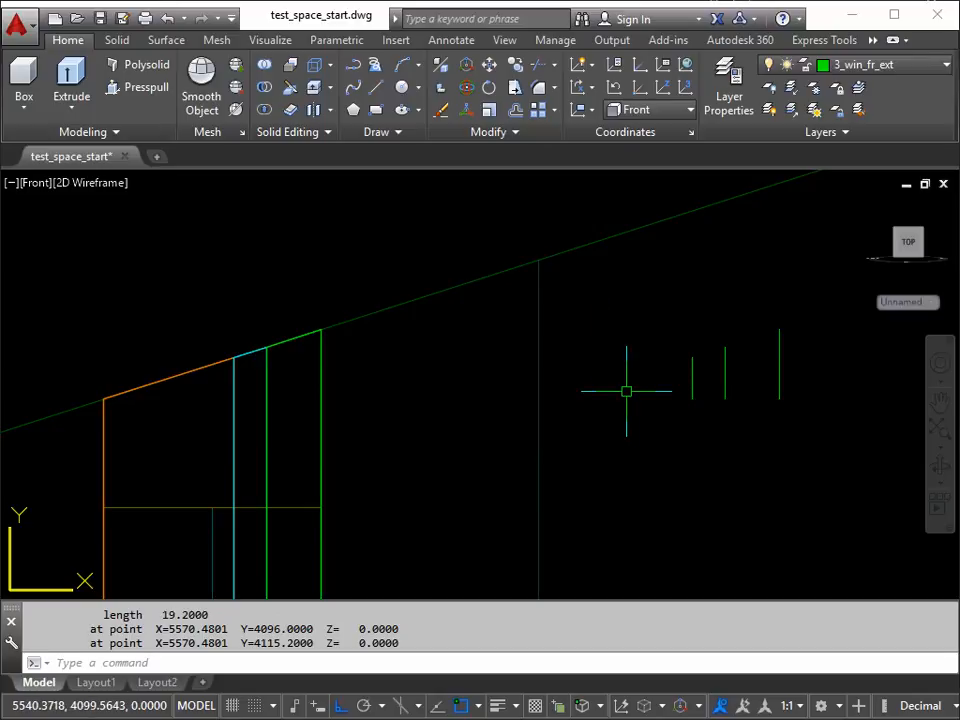
{"action": "scroll", "coordinate": [626, 391], "scroll_direction": "down", "scroll_amount": 2}
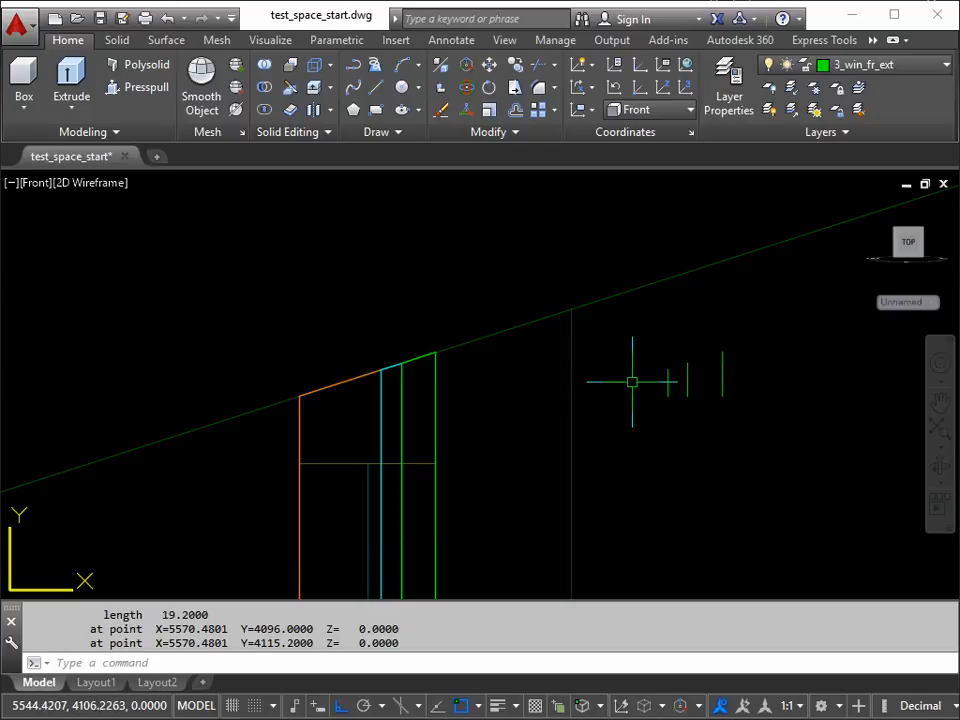
{"action": "scroll", "coordinate": [632, 382], "scroll_direction": "down", "scroll_amount": 10}
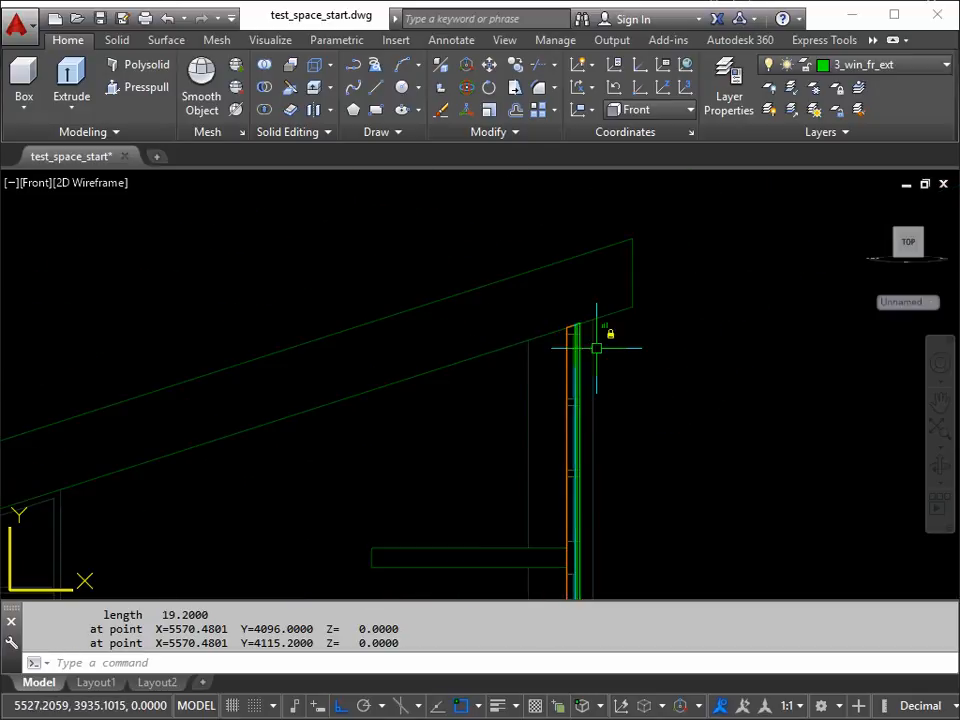
{"action": "middle_click_drag", "start_coordinate": [601, 362], "coordinate": [506, 440], "text": "shift"}
{"action": "scroll", "coordinate": [506, 440], "scroll_direction": "up", "scroll_amount": 8}
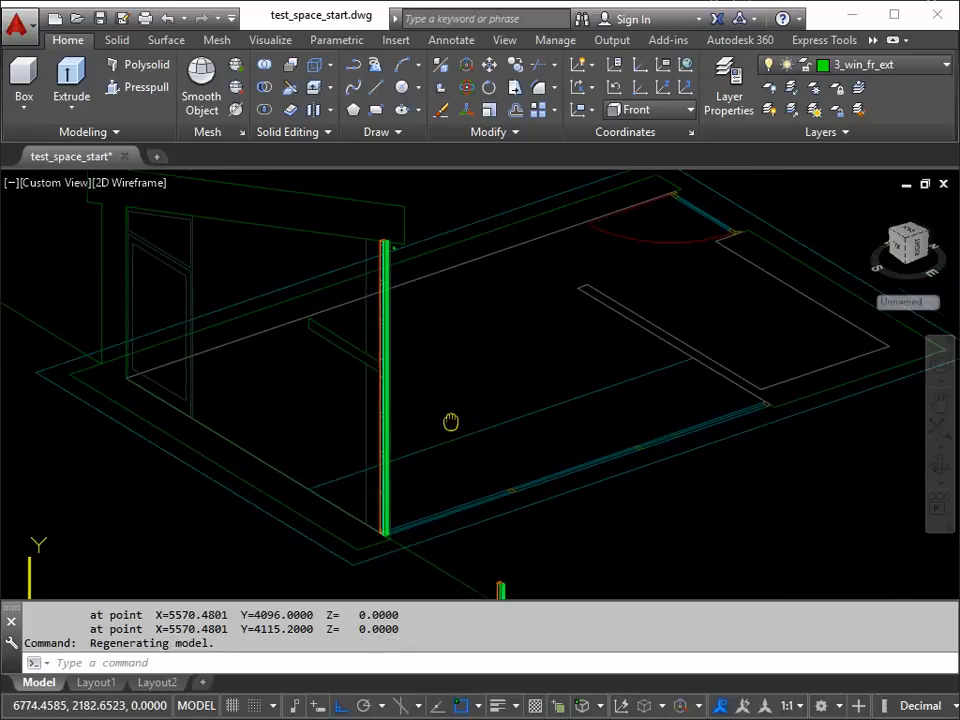
{"action": "middle_click_drag", "start_coordinate": [454, 399], "coordinate": [470, 395], "text": "shift"}
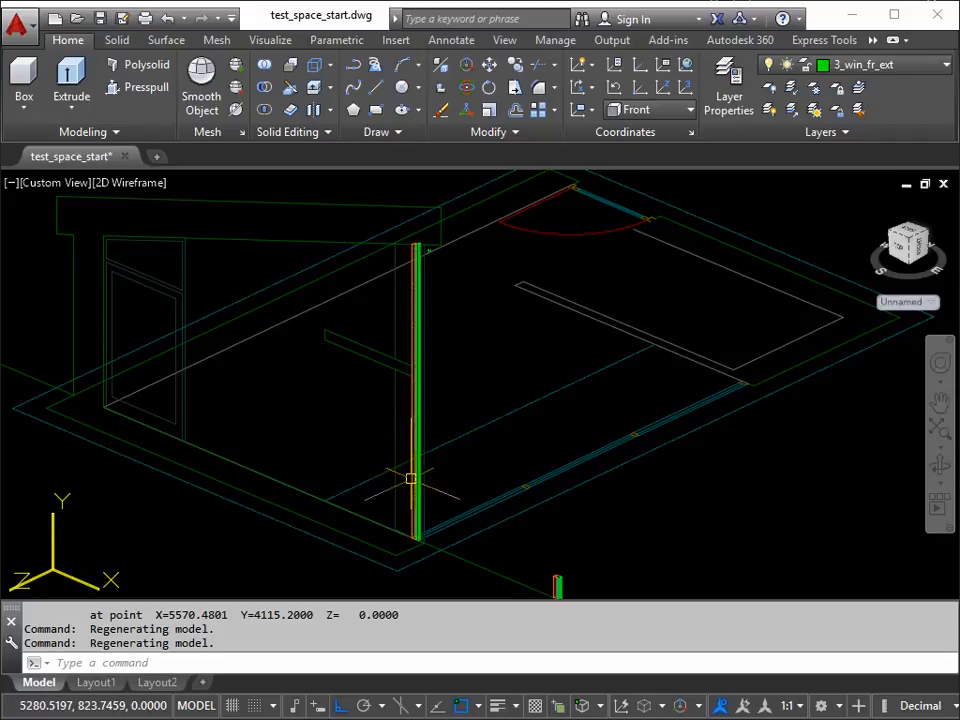
{"action": "type", "text": "p"}
{"action": "key", "text": "Return"}
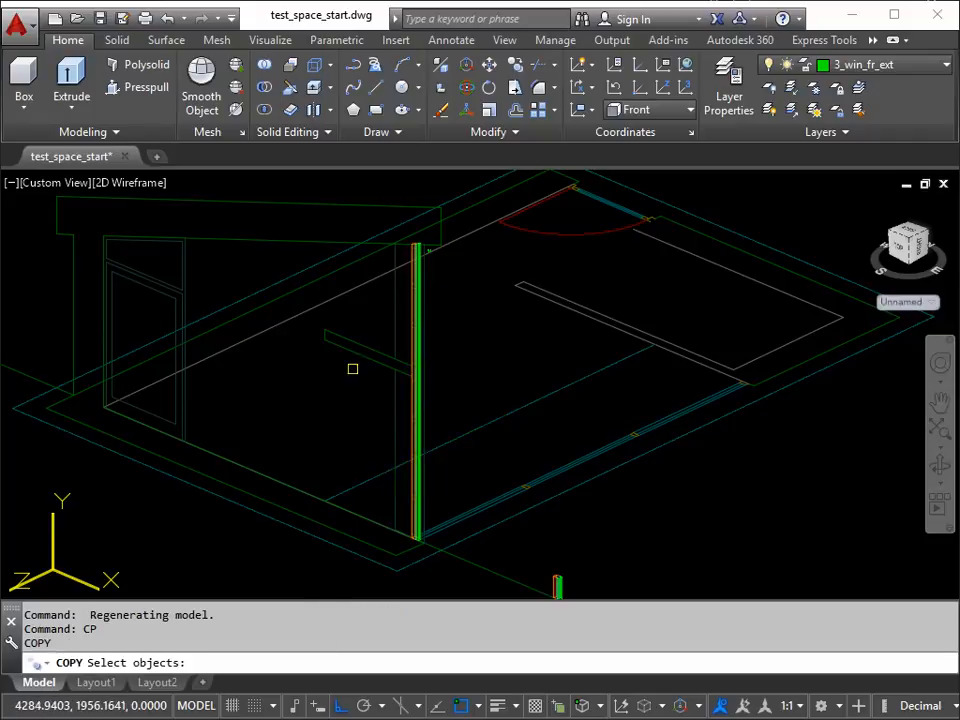
{"action": "left_click", "coordinate": [345, 220]}
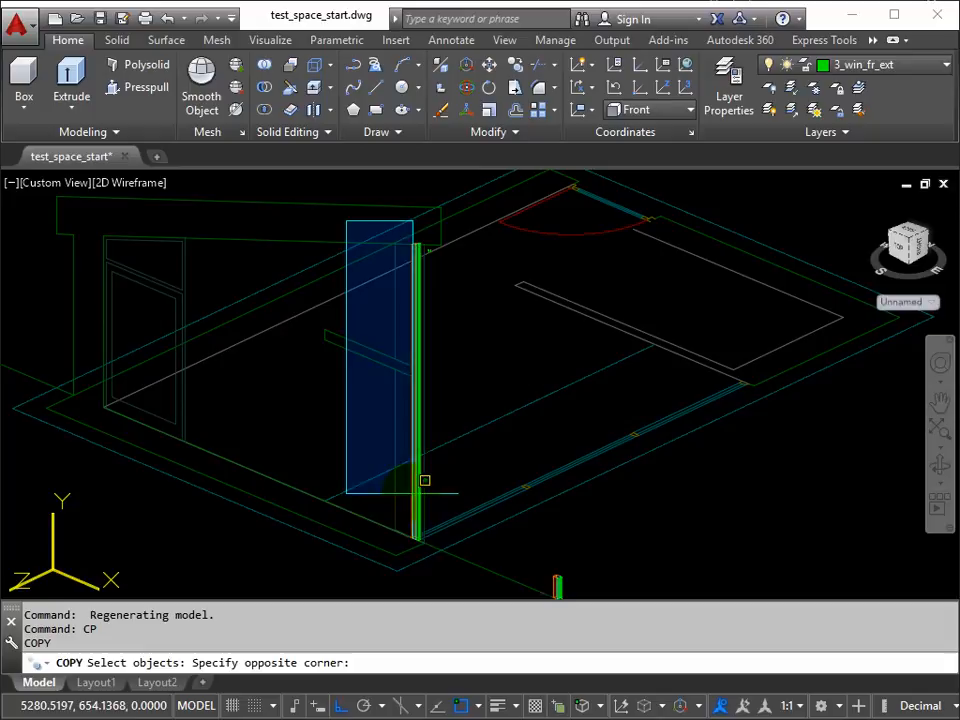
{"action": "left_click", "coordinate": [433, 555]}
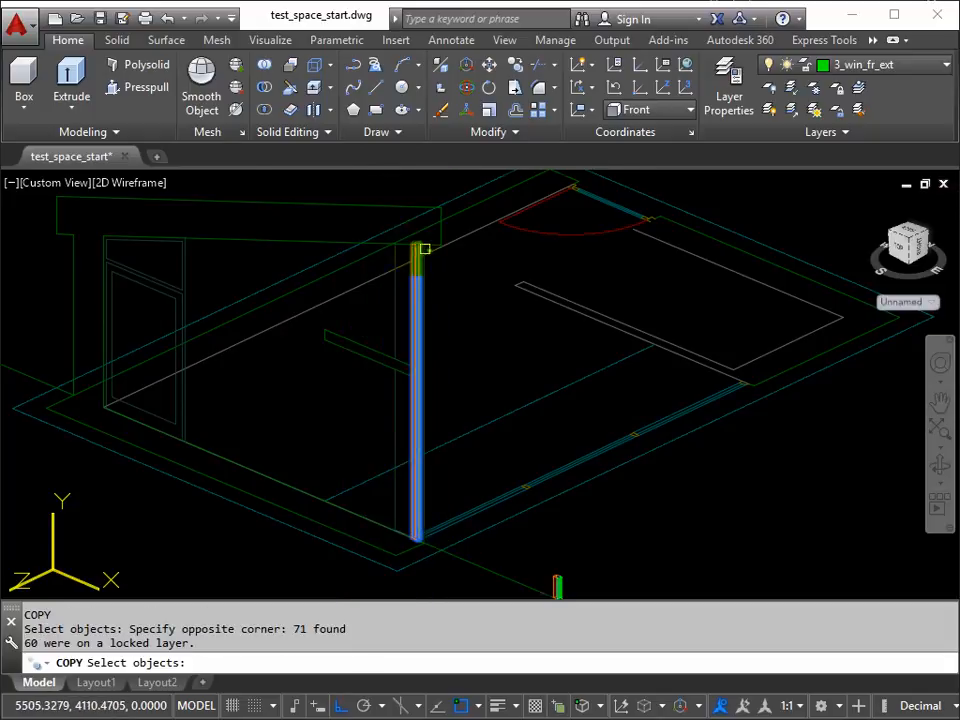
{"action": "scroll", "coordinate": [418, 253], "scroll_direction": "up", "scroll_amount": 4}
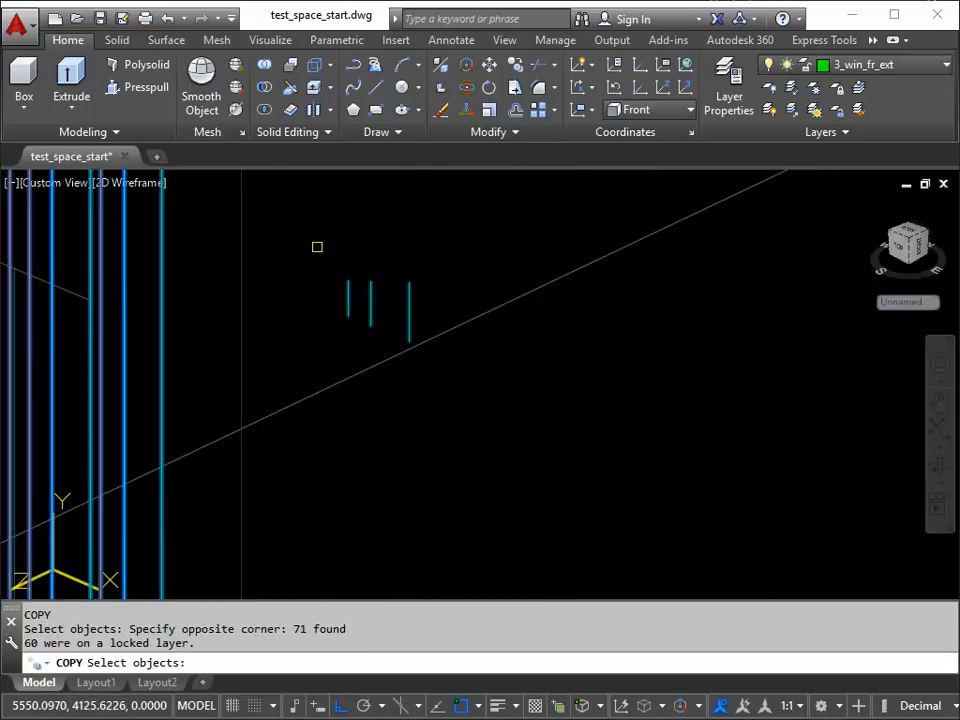
{"action": "left_click", "coordinate": [311, 240], "text": "shift"}
{"action": "left_click", "coordinate": [437, 385], "text": "shift"}
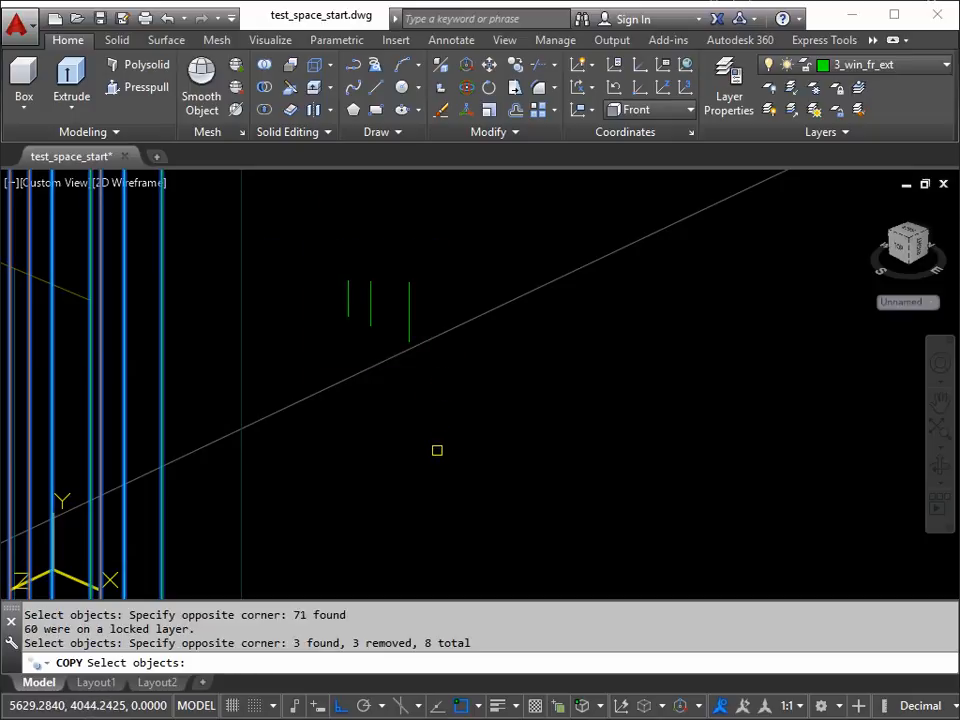
{"action": "scroll", "coordinate": [437, 450], "scroll_direction": "down", "scroll_amount": 2}
{"action": "middle_click_drag", "start_coordinate": [437, 487], "coordinate": [407, 401]}
{"action": "scroll", "coordinate": [407, 390], "scroll_direction": "down", "scroll_amount": 4}
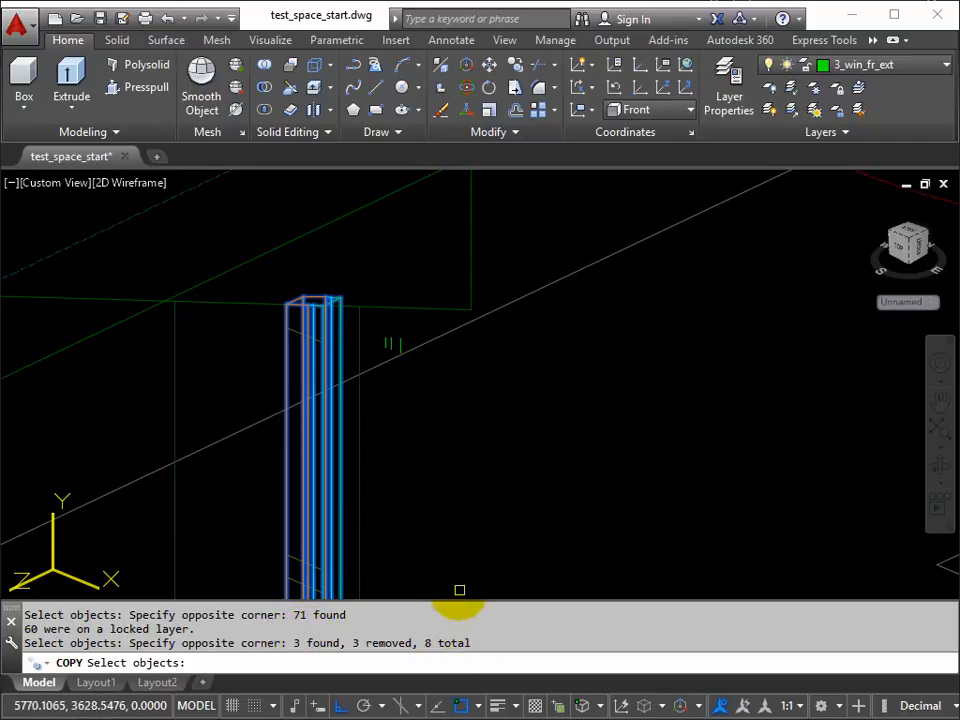
{"action": "scroll", "coordinate": [467, 446], "scroll_direction": "down", "scroll_amount": 4}
{"action": "middle_click_drag", "start_coordinate": [489, 489], "coordinate": [386, 336]}
{"action": "scroll", "coordinate": [386, 336], "scroll_direction": "down", "scroll_amount": 2}
{"action": "scroll", "coordinate": [414, 402], "scroll_direction": "down", "scroll_amount": 4}
{"action": "mouse_move", "coordinate": [430, 413]}
{"action": "middle_mouse_down"}
{"action": "mouse_move", "coordinate": [390, 368]}
{"action": "mouse_move", "coordinate": [384, 383]}
{"action": "middle_mouse_up"}
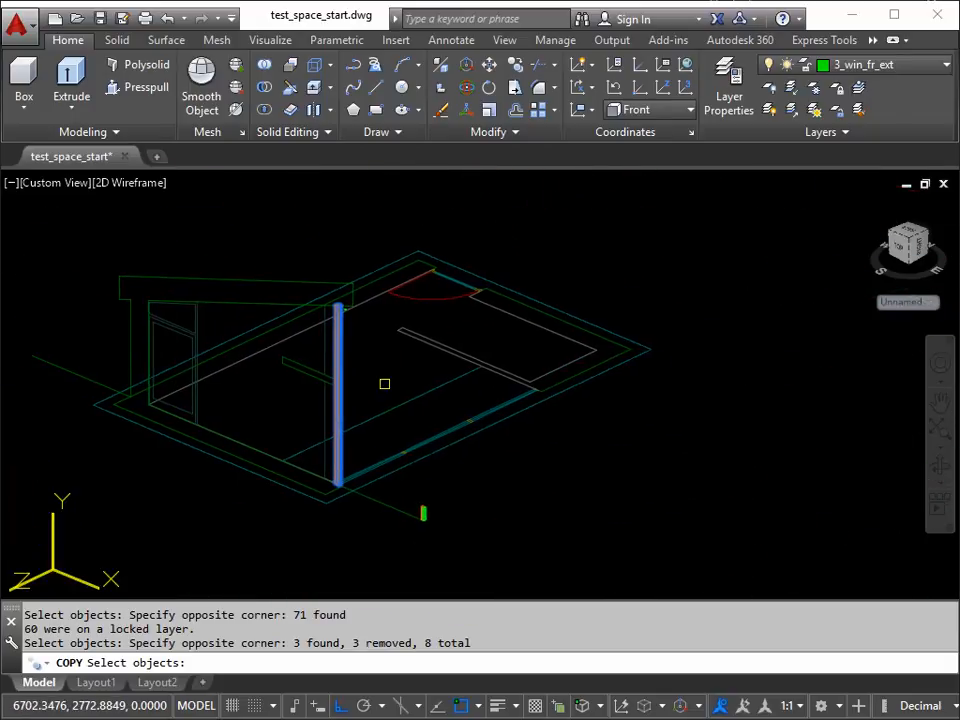
{"action": "key", "text": "Return"}
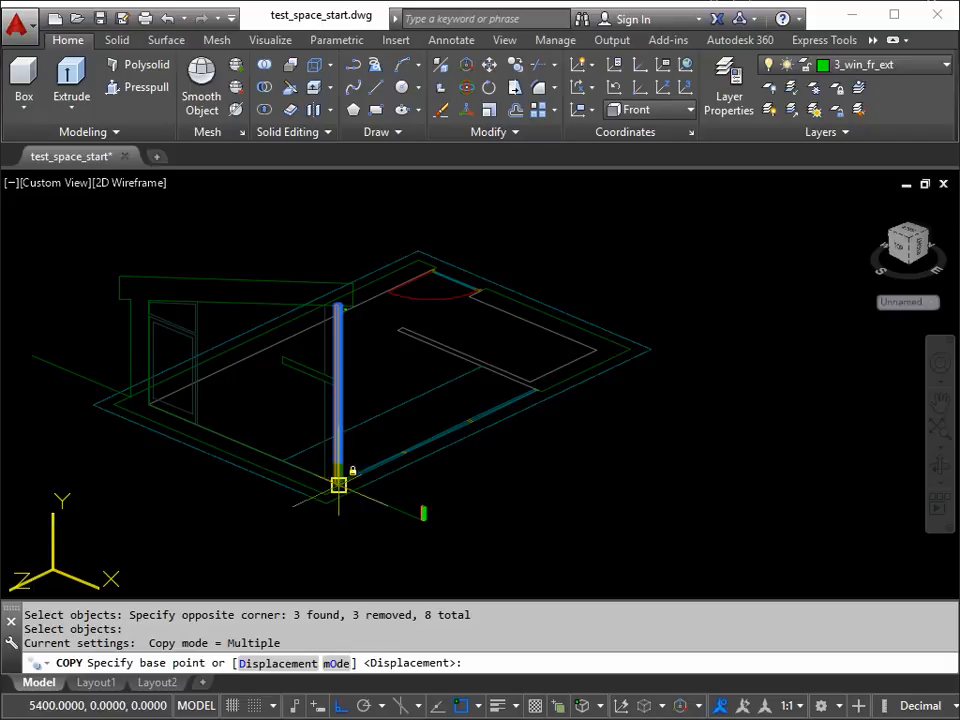
{"action": "scroll", "coordinate": [339, 484], "scroll_direction": "up", "scroll_amount": 3}
{"action": "scroll", "coordinate": [342, 441], "scroll_direction": "up", "scroll_amount": 4}
{"action": "middle_click_drag", "start_coordinate": [400, 418], "coordinate": [190, 466]}
{"action": "scroll", "coordinate": [125, 497], "scroll_direction": "up", "scroll_amount": 2}
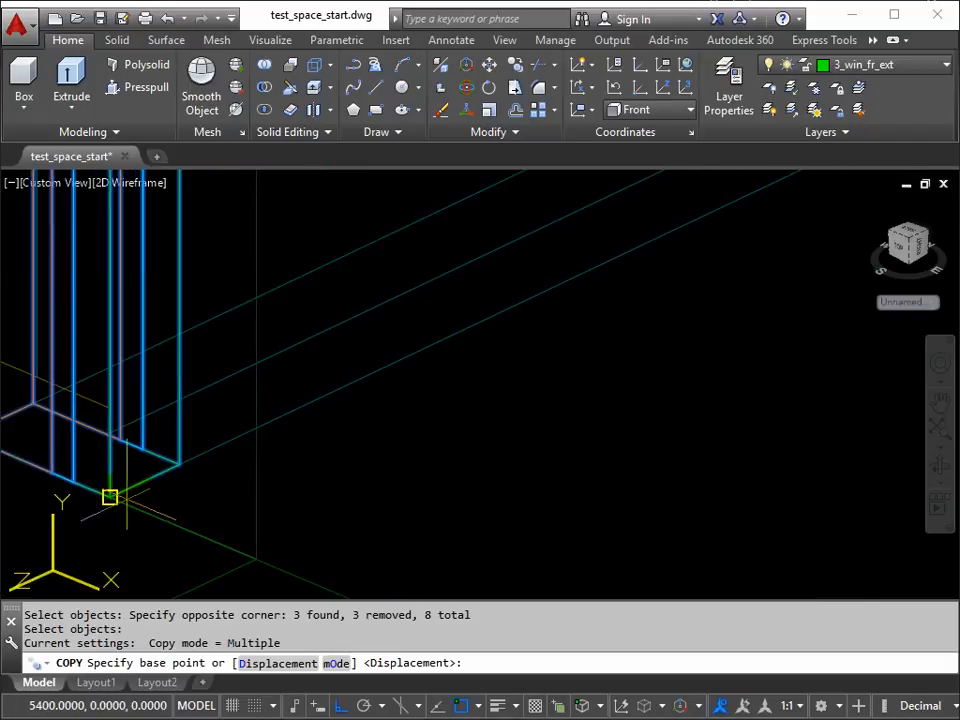
{"action": "middle_click_drag", "start_coordinate": [110, 497], "coordinate": [255, 483]}
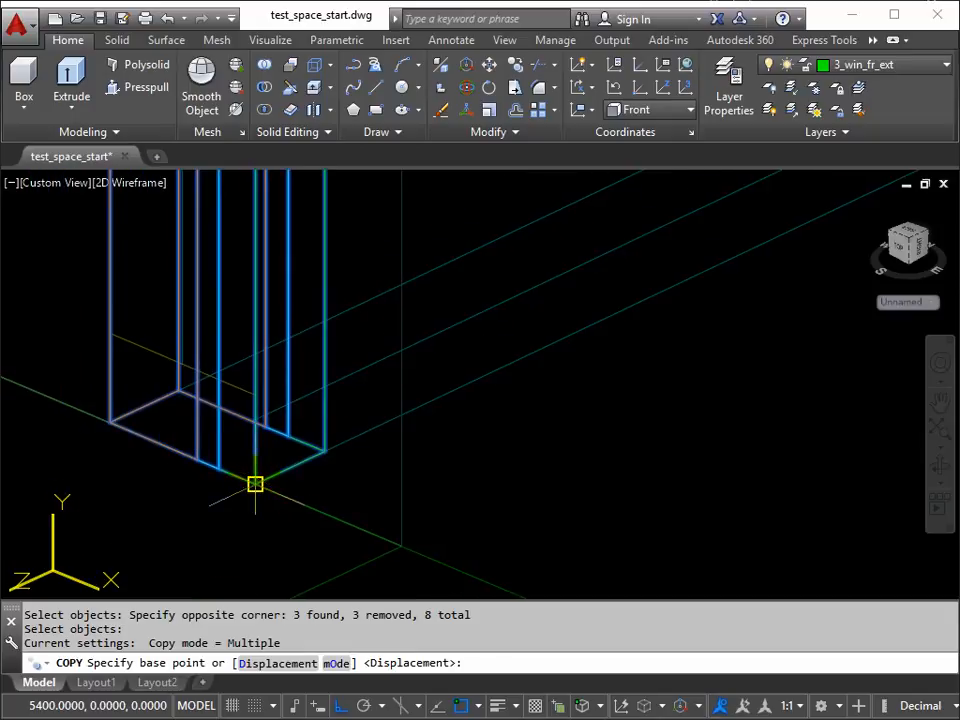
{"action": "left_click", "coordinate": [255, 483]}
{"action": "middle_click_drag", "start_coordinate": [381, 399], "coordinate": [519, 333]}
{"action": "left_click", "coordinate": [519, 336]}
Step: Place two more copies of the frame post at the remaining post locations along the plan's window wall, and finish copying
{"action": "scroll", "coordinate": [683, 286], "scroll_direction": "down", "scroll_amount": 4}
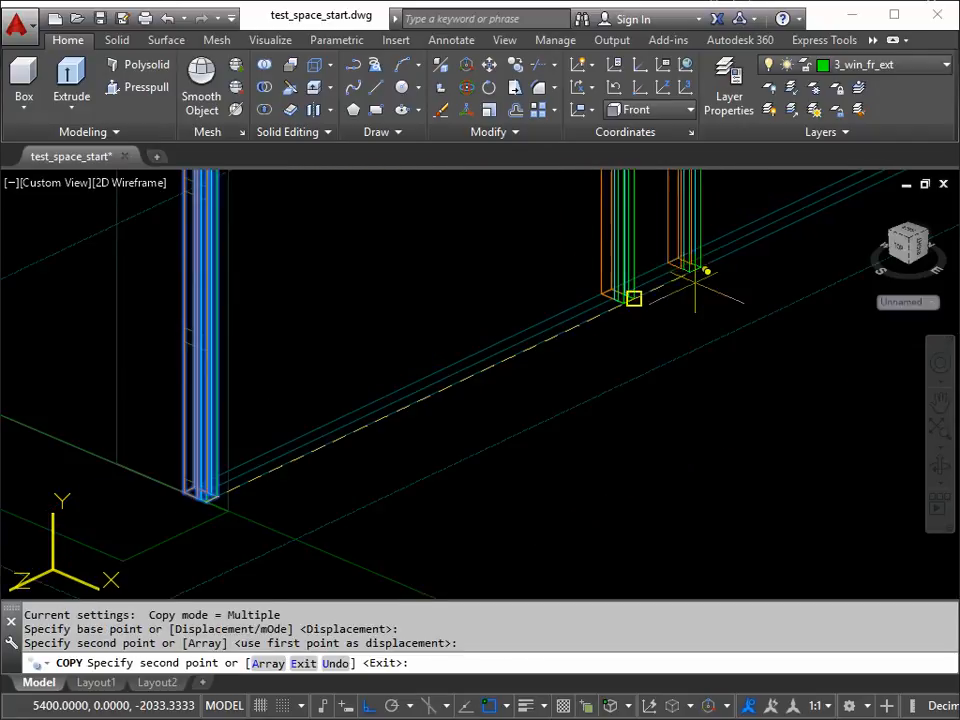
{"action": "middle_click_drag", "start_coordinate": [727, 284], "coordinate": [196, 543]}
{"action": "scroll", "coordinate": [526, 382], "scroll_direction": "up", "scroll_amount": 2}
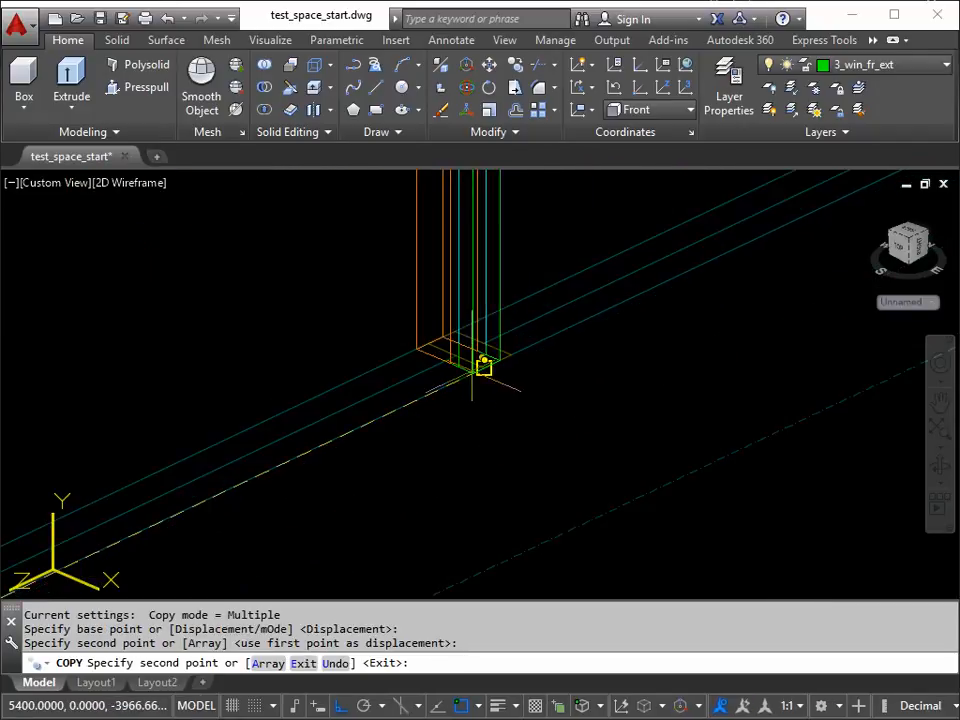
{"action": "left_click", "coordinate": [484, 366]}
{"action": "middle_click_drag", "start_coordinate": [589, 370], "coordinate": [197, 546]}
{"action": "scroll", "coordinate": [496, 386], "scroll_direction": "up", "scroll_amount": 5}
{"action": "left_click", "coordinate": [423, 406]}
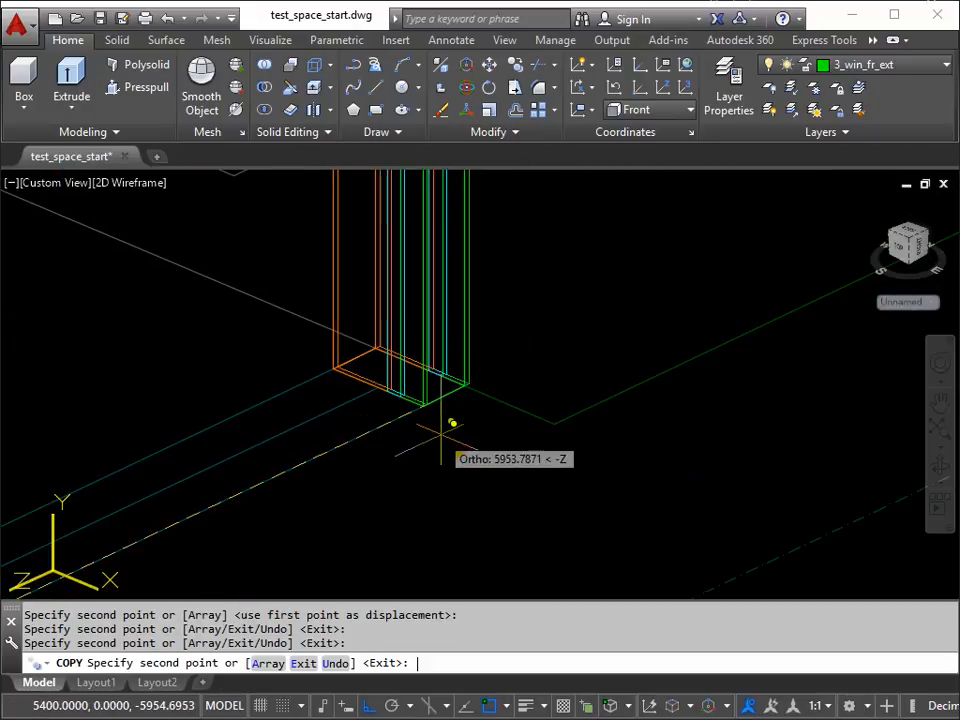
{"action": "key", "text": "Return"}
{"action": "scroll", "coordinate": [540, 381], "scroll_direction": "down", "scroll_amount": 5}
{"action": "scroll", "coordinate": [533, 386], "scroll_direction": "down", "scroll_amount": 3}
{"action": "middle_click_drag", "start_coordinate": [465, 392], "coordinate": [514, 446]}
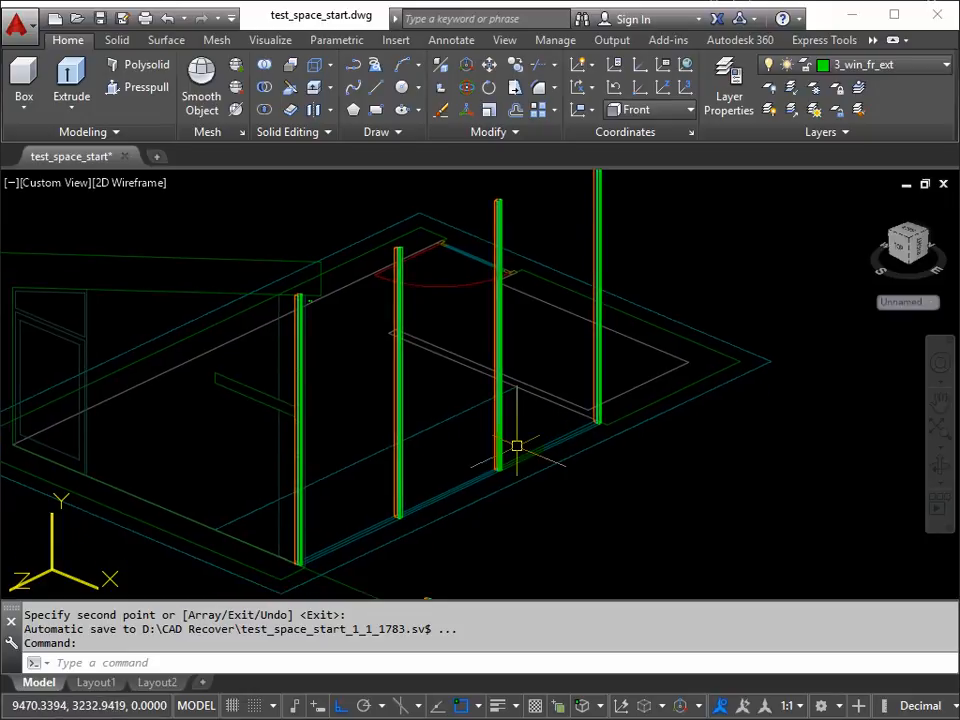
Step: Set the coordinate system to the Right UCS for work on the separate short frame piece outside the plan
{"action": "scroll", "coordinate": [476, 480], "scroll_direction": "down", "scroll_amount": 3}
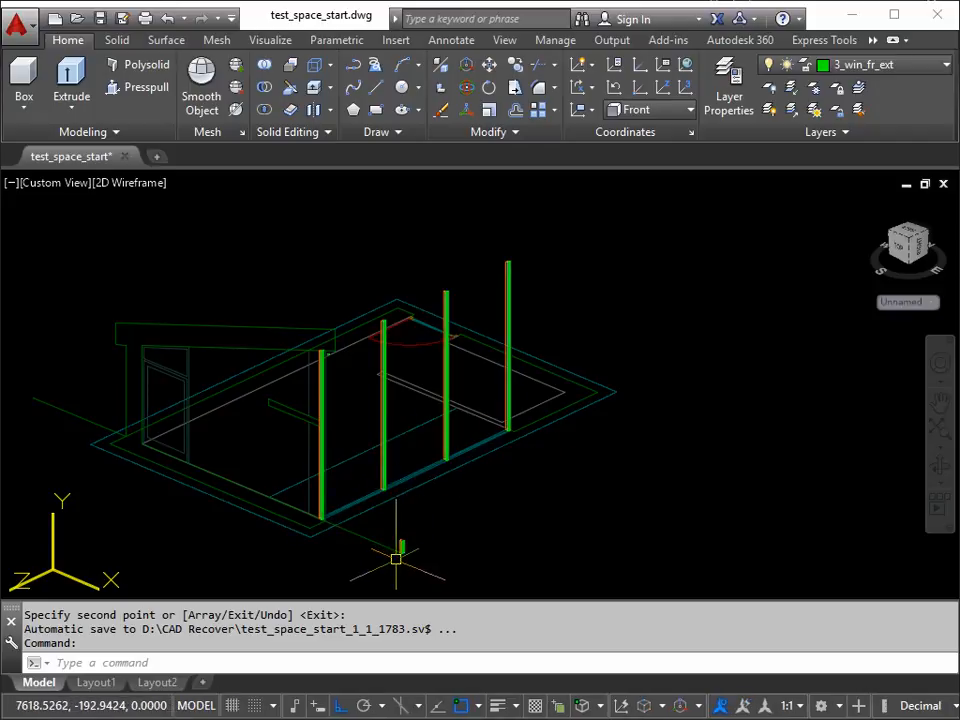
{"action": "scroll", "coordinate": [396, 558], "scroll_direction": "up", "scroll_amount": 6}
{"action": "middle_click_drag", "start_coordinate": [403, 514], "coordinate": [369, 459]}
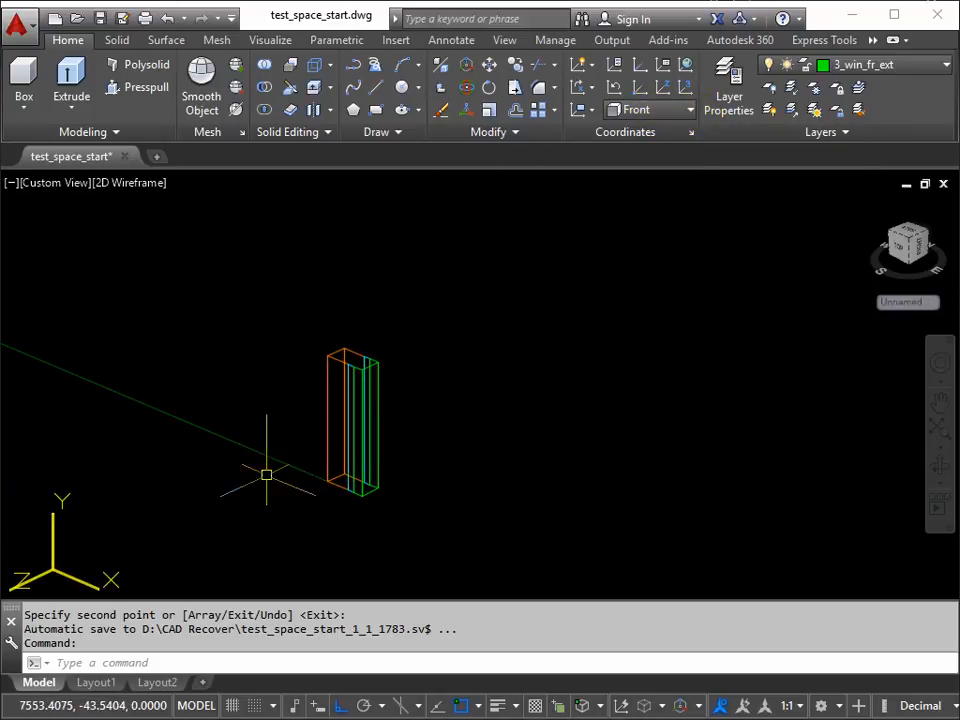
{"action": "left_click", "coordinate": [689, 115]}
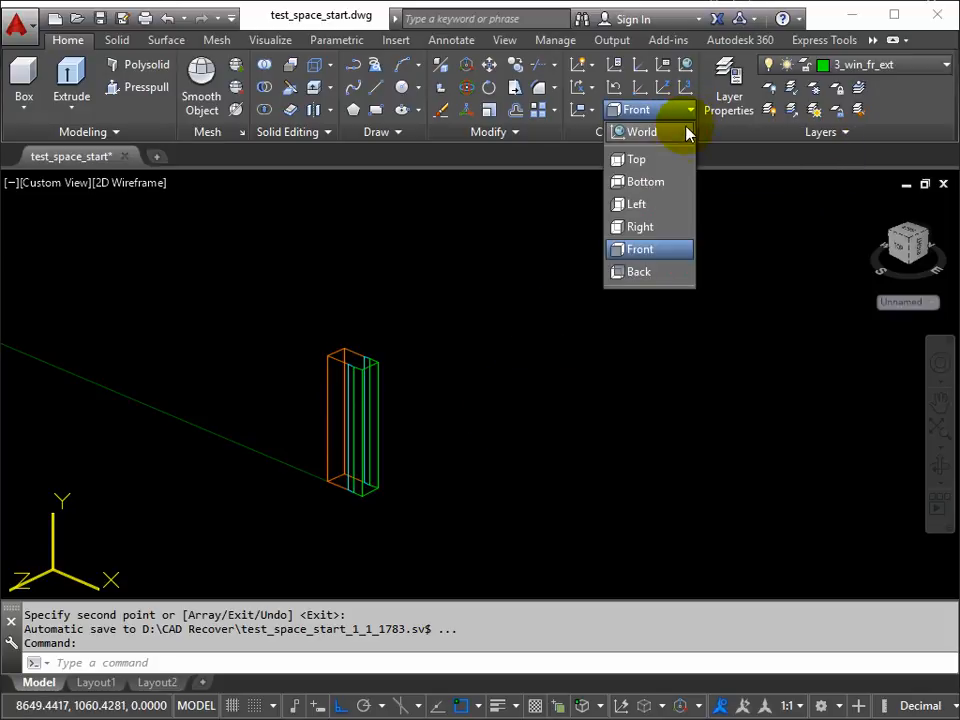
{"action": "left_click", "coordinate": [640, 227]}
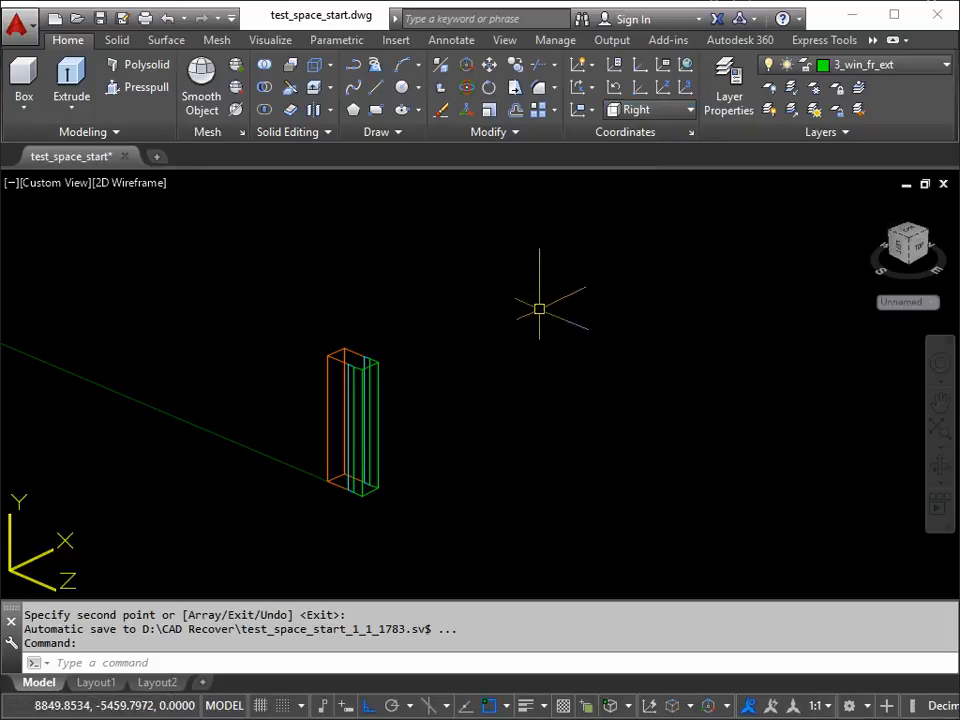
Step: Rotate the short window frame piece outside the plan by -90° about its bottom interior corner so it lies horizontally
{"action": "scroll", "coordinate": [514, 321], "scroll_direction": "down", "scroll_amount": 3}
{"action": "middle_click_drag", "start_coordinate": [519, 317], "coordinate": [399, 479]}
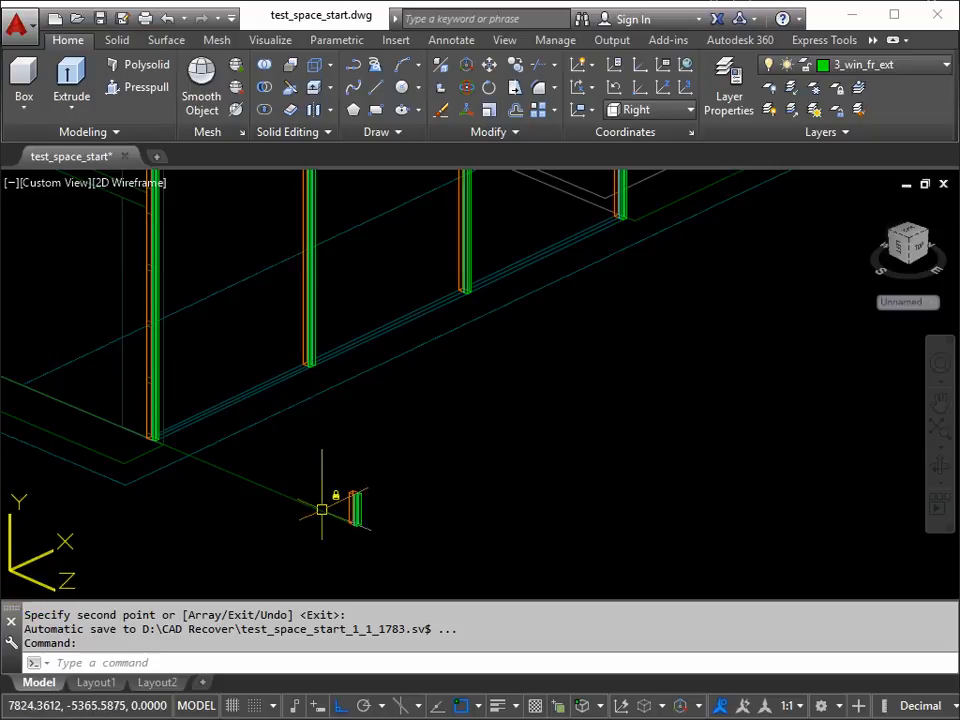
{"action": "scroll", "coordinate": [358, 500], "scroll_direction": "up", "scroll_amount": 6}
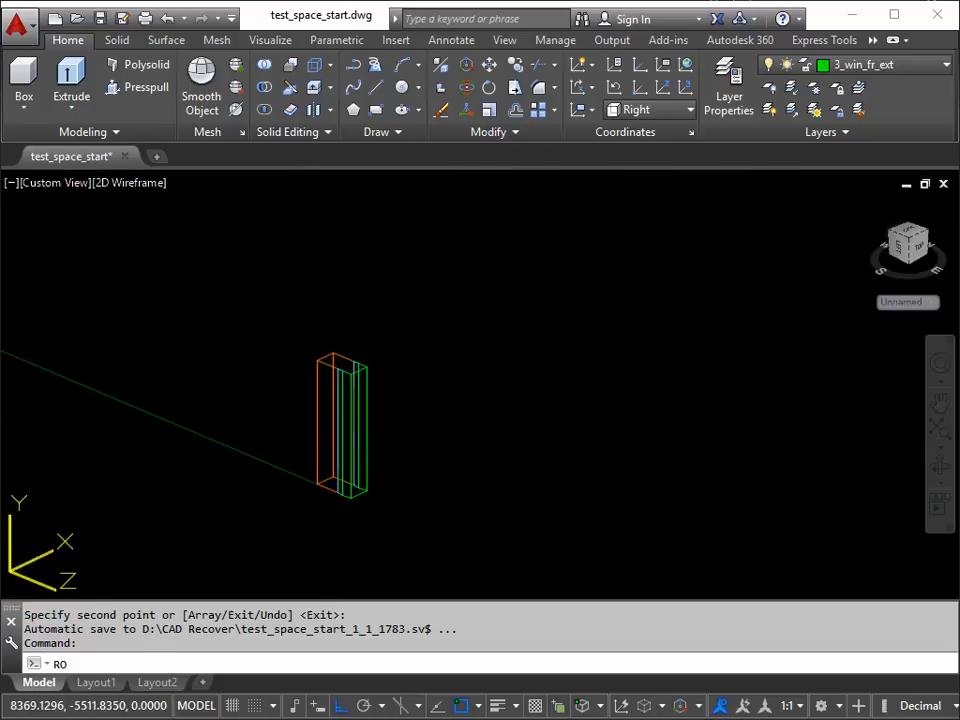
{"action": "key", "text": "Return"}
{"action": "left_click", "coordinate": [257, 549]}
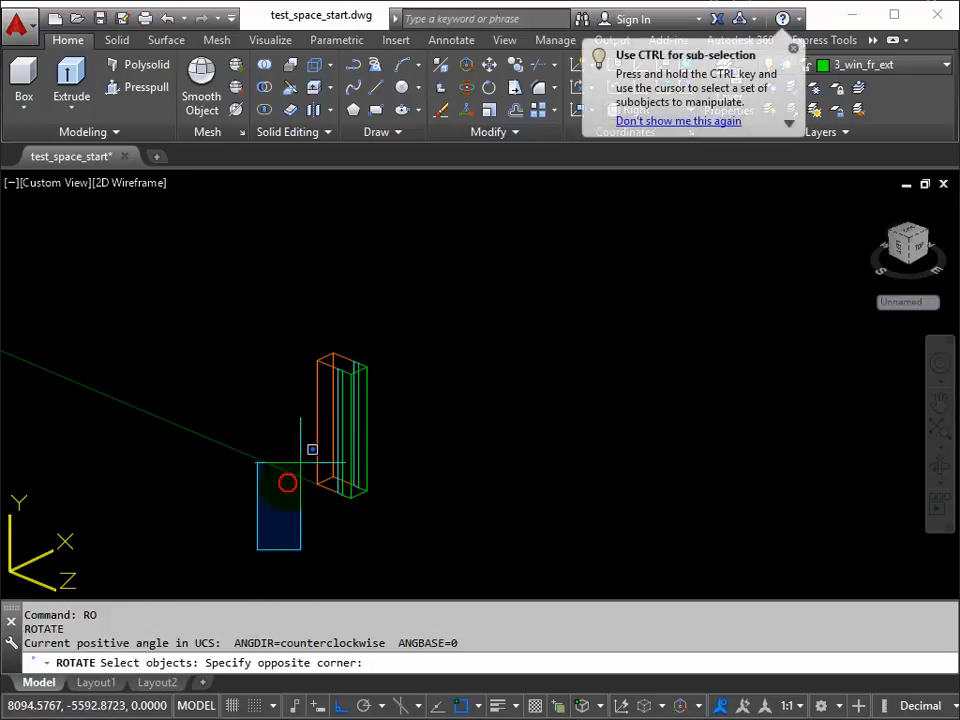
{"action": "left_click", "coordinate": [426, 293]}
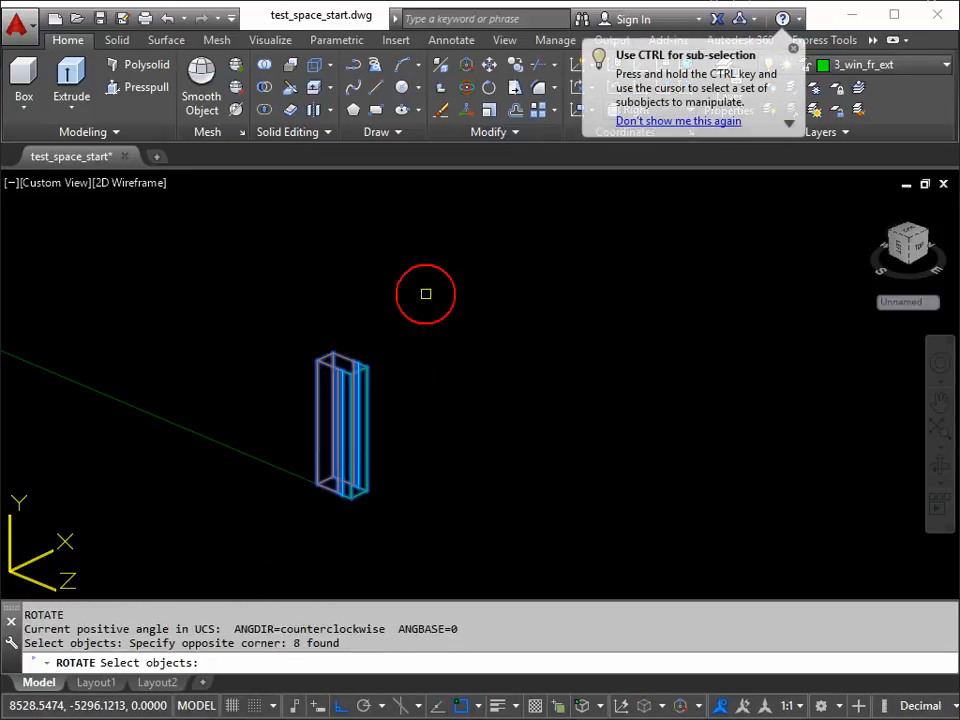
{"action": "key", "text": "Return"}
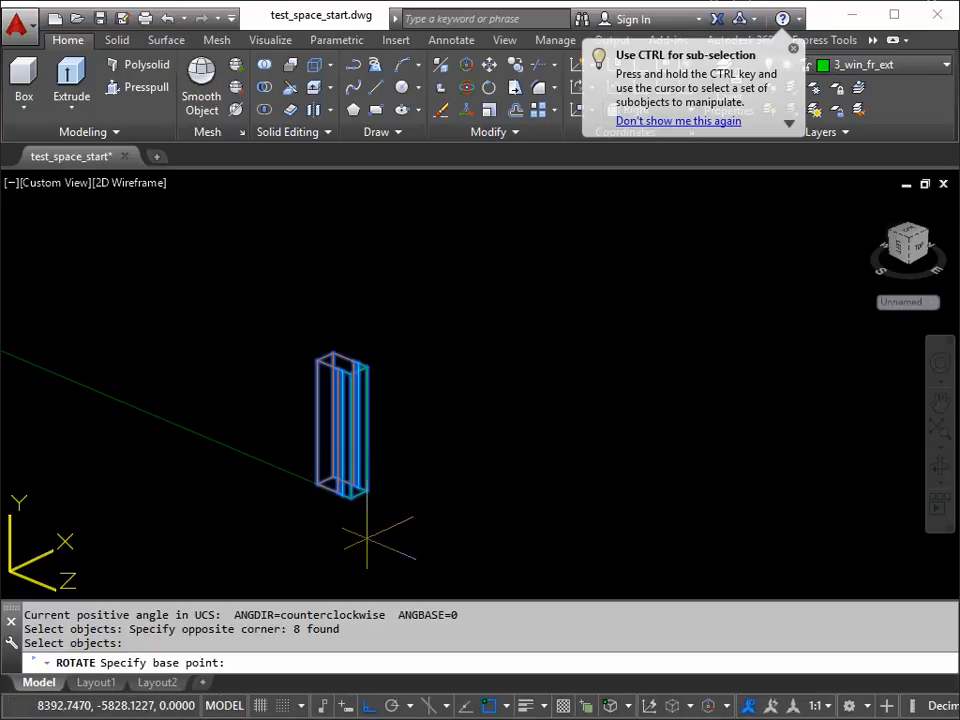
{"action": "left_click", "coordinate": [317, 485]}
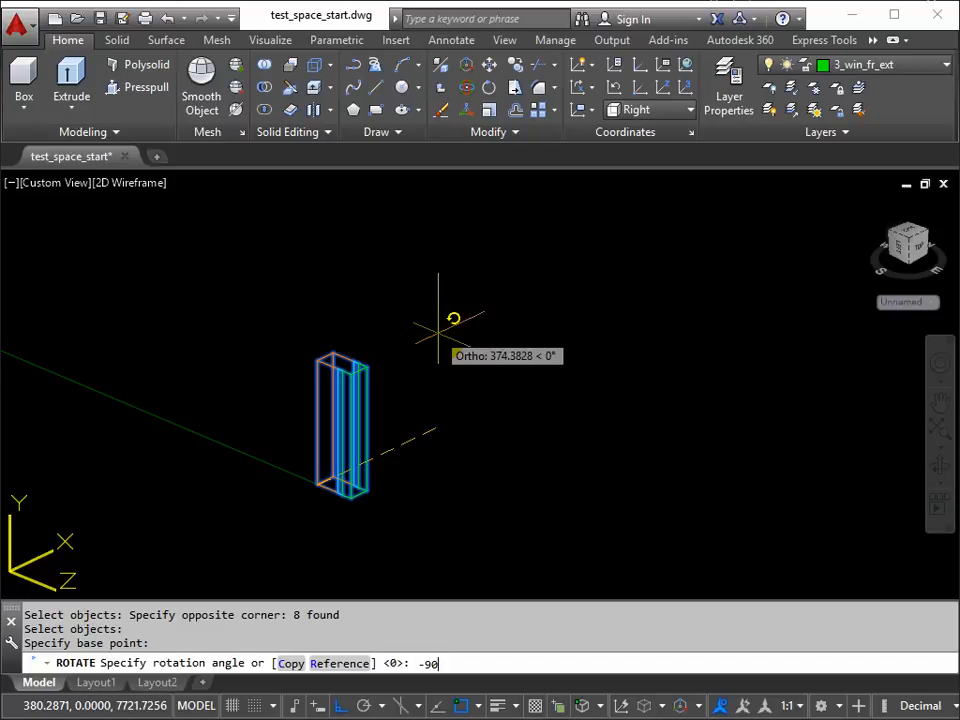
{"action": "key", "text": "Return"}
Step: Move the horizontal frame piece from its near bottom exterior corner to the first post's bottom exterior corner on the side facing the next post
{"action": "scroll", "coordinate": [438, 333], "scroll_direction": "down", "scroll_amount": 5}
{"action": "middle_click_drag", "start_coordinate": [420, 354], "coordinate": [461, 440]}
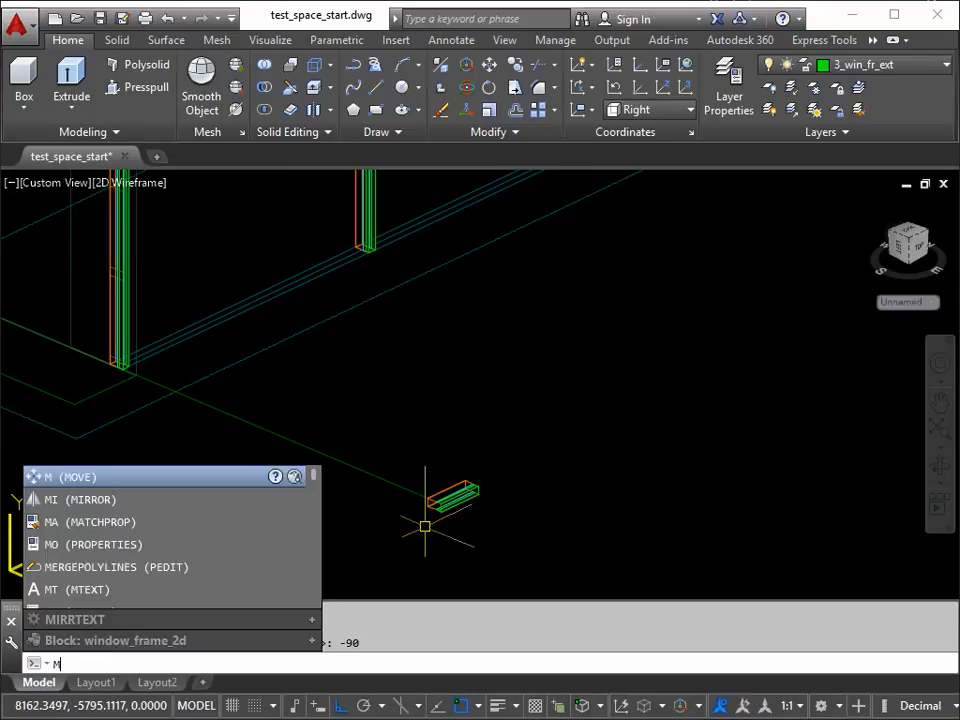
{"action": "key", "text": "Return"}
{"action": "left_click", "coordinate": [397, 532]}
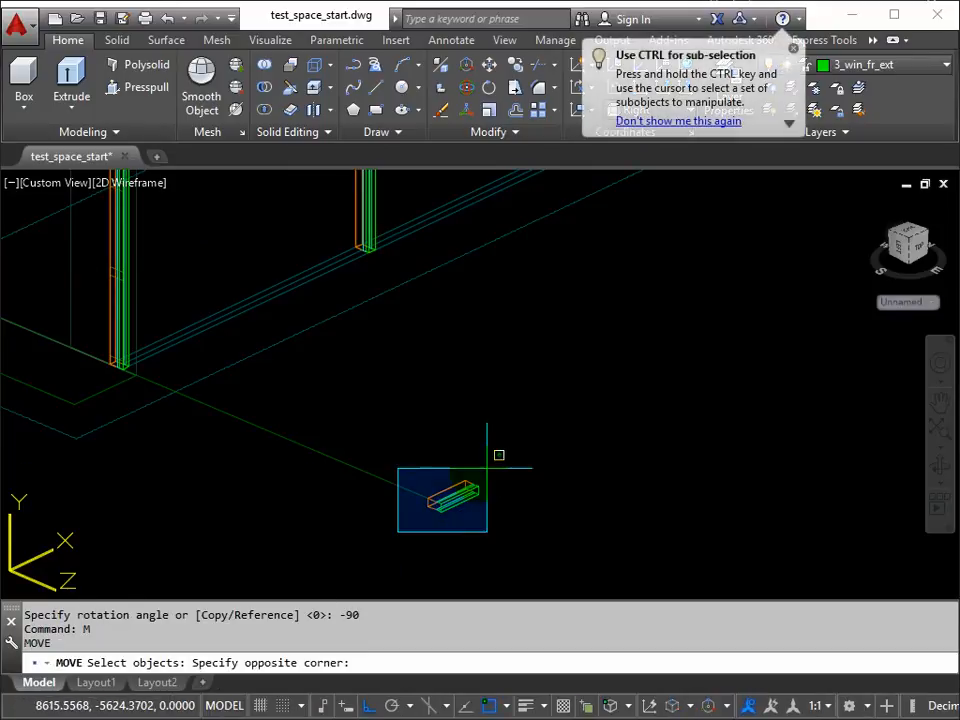
{"action": "left_click", "coordinate": [503, 452]}
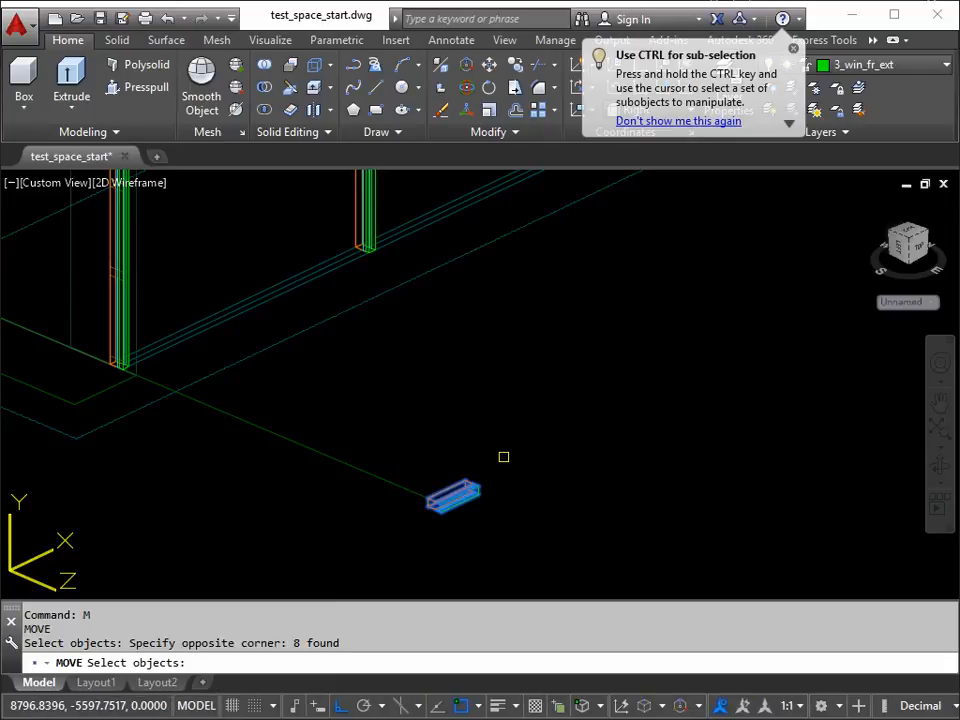
{"action": "key", "text": "Return"}
{"action": "scroll", "coordinate": [445, 505], "scroll_direction": "up", "scroll_amount": 5}
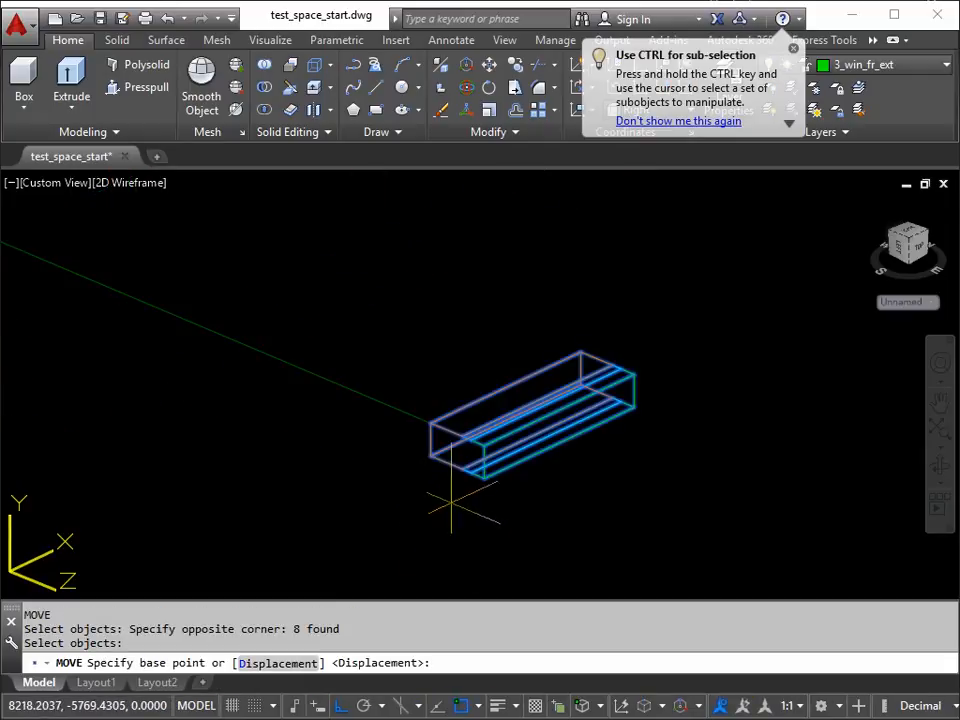
{"action": "left_click", "coordinate": [520, 449]}
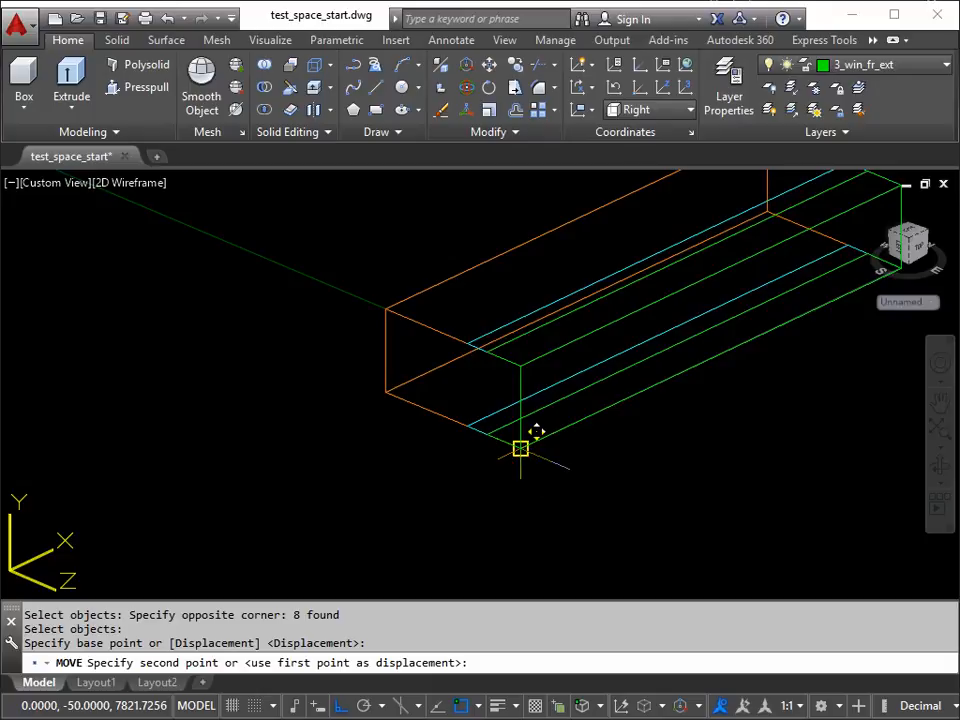
{"action": "scroll", "coordinate": [520, 449], "scroll_direction": "down", "scroll_amount": 5}
{"action": "middle_click_drag", "start_coordinate": [319, 307], "coordinate": [643, 513]}
{"action": "middle_click_drag", "start_coordinate": [286, 290], "coordinate": [685, 514]}
{"action": "middle_click_drag", "start_coordinate": [270, 338], "coordinate": [407, 474]}
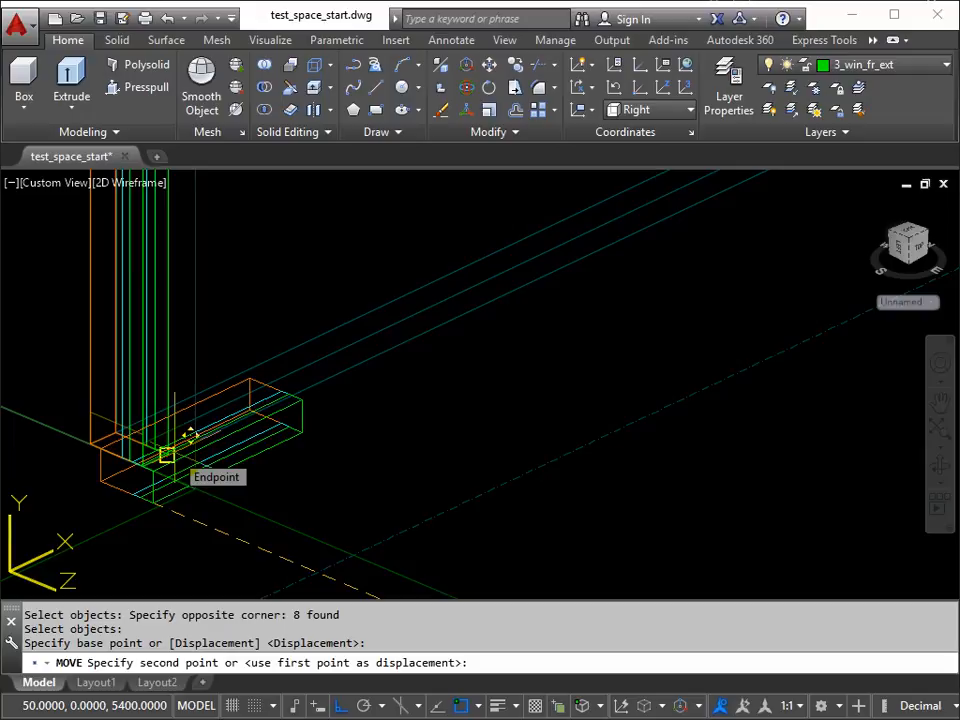
{"action": "left_click", "coordinate": [170, 452]}
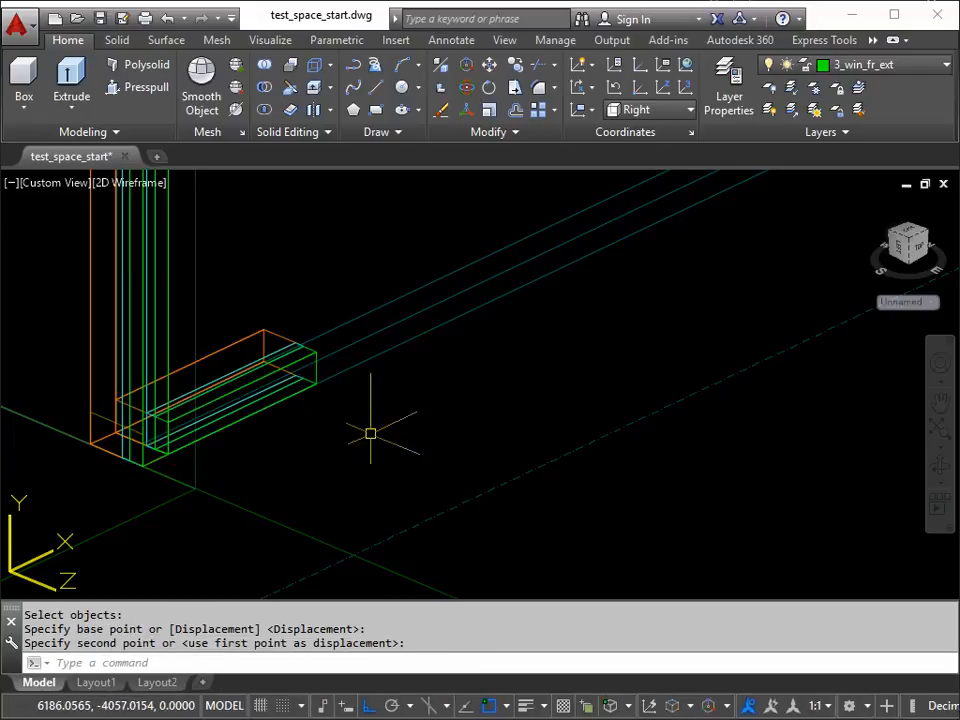
Step: Stretch the free end of the horizontal frame piece from its bottom exterior corner to the second post's bottom exterior corner
{"action": "scroll", "coordinate": [422, 369], "scroll_direction": "down", "scroll_amount": 3}
{"action": "middle_click_drag", "start_coordinate": [422, 369], "coordinate": [310, 465]}
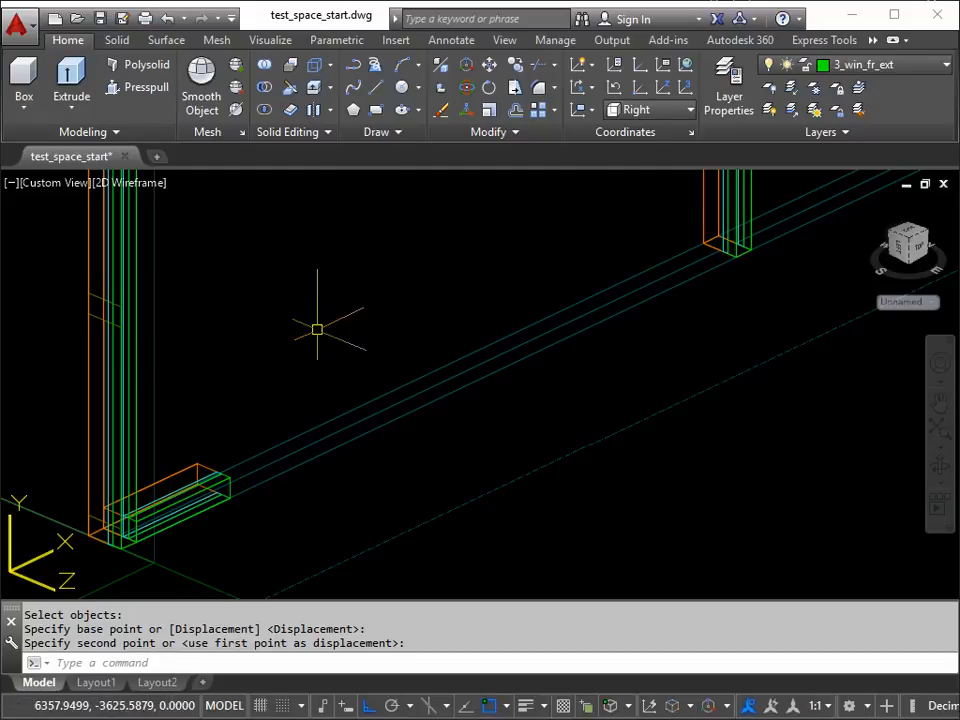
{"action": "key", "text": "Return"}
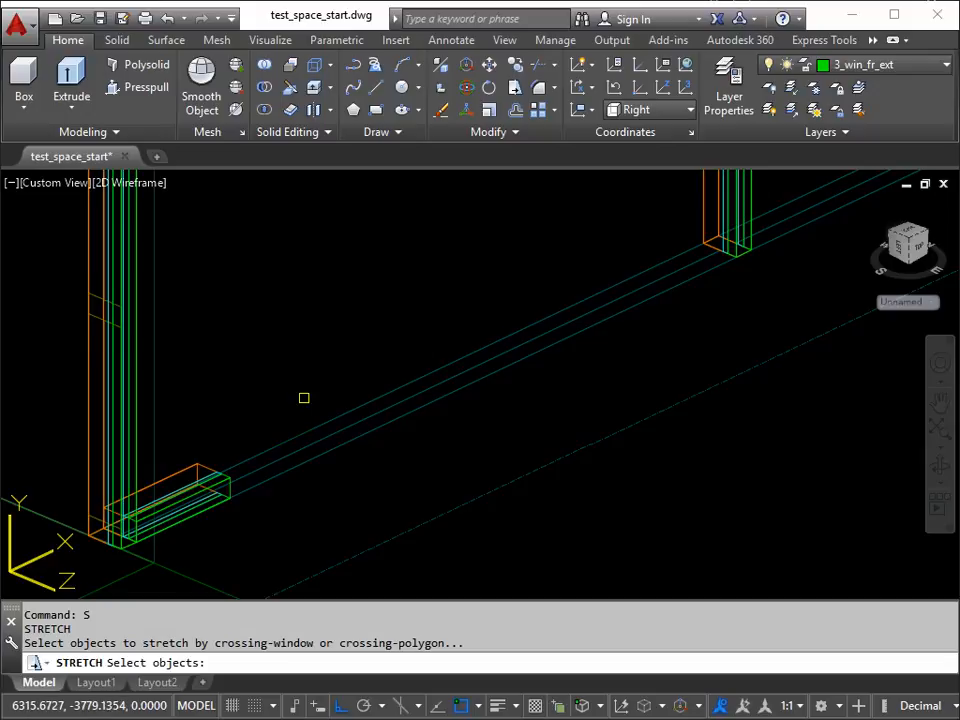
{"action": "left_click", "coordinate": [304, 395]}
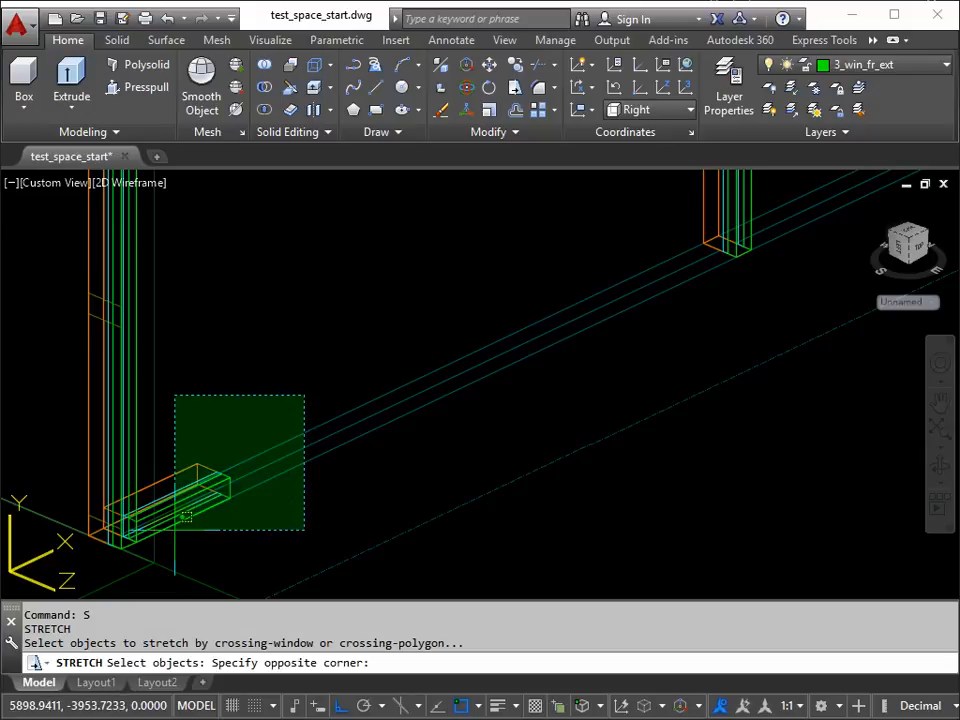
{"action": "left_click", "coordinate": [175, 530]}
{"action": "key", "text": "Return"}
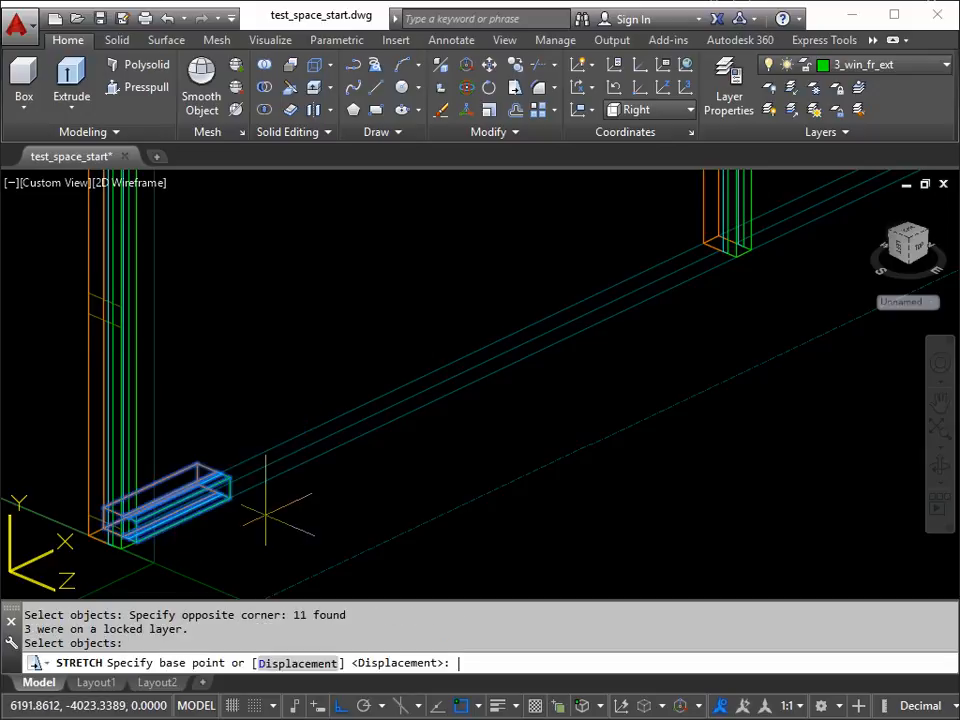
{"action": "left_click", "coordinate": [229, 497]}
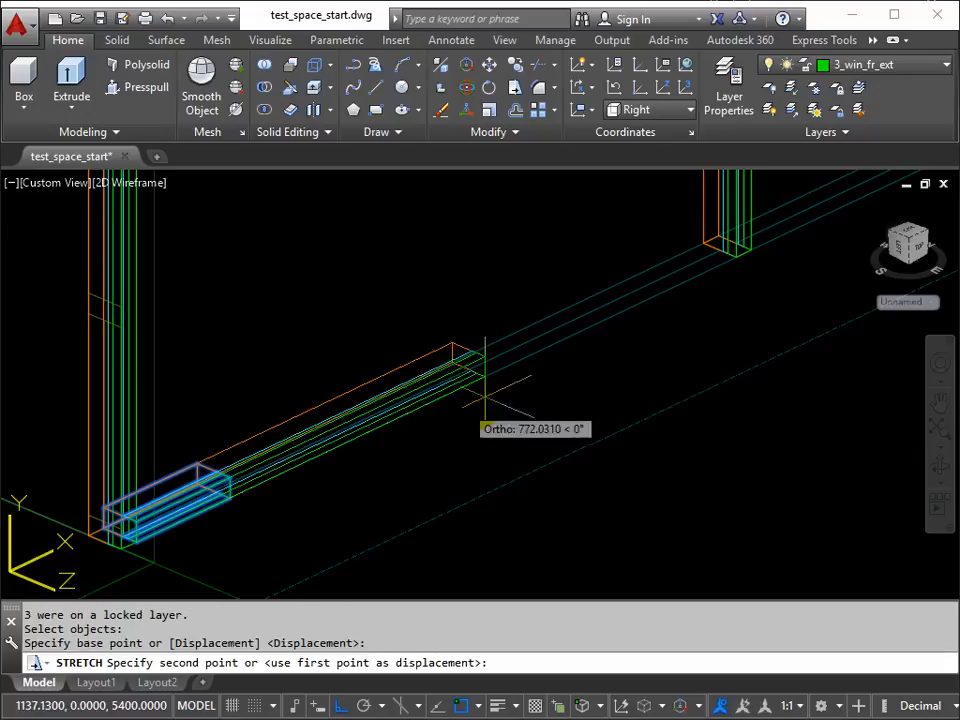
{"action": "left_click", "coordinate": [736, 257]}
Step: Copy the bottom horizontal frame piece from its near bottom exterior corner to the second post's matching corner, filling the second bay
{"action": "scroll", "coordinate": [700, 340], "scroll_direction": "up", "scroll_amount": 3}
{"action": "middle_click_drag", "start_coordinate": [696, 343], "coordinate": [398, 443]}
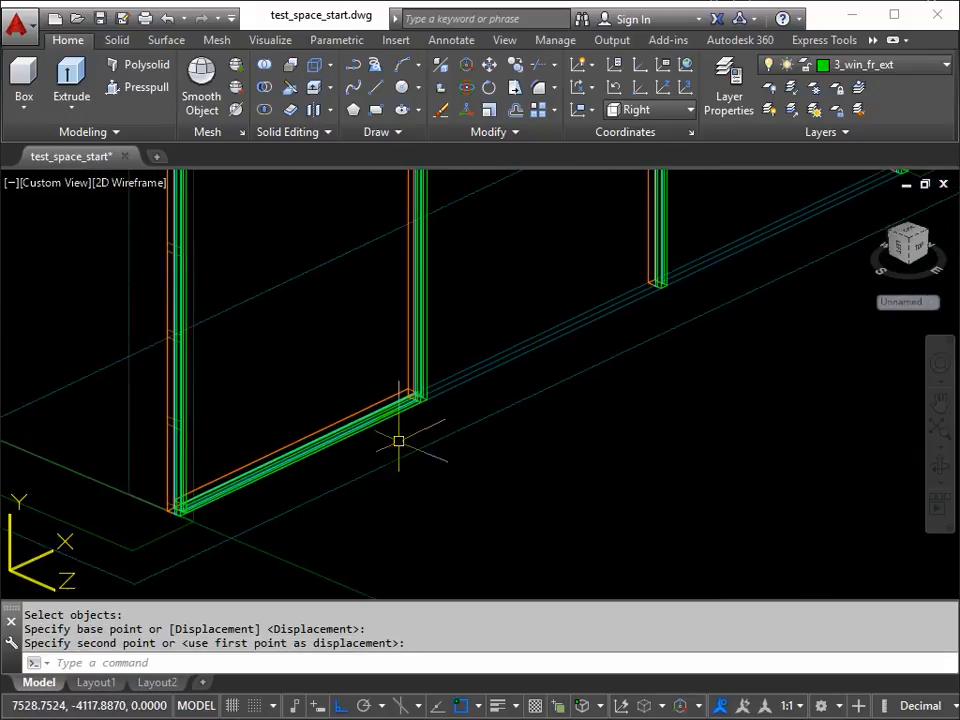
{"action": "scroll", "coordinate": [504, 380], "scroll_direction": "down", "scroll_amount": 2}
{"action": "middle_click_drag", "start_coordinate": [504, 380], "coordinate": [405, 435]}
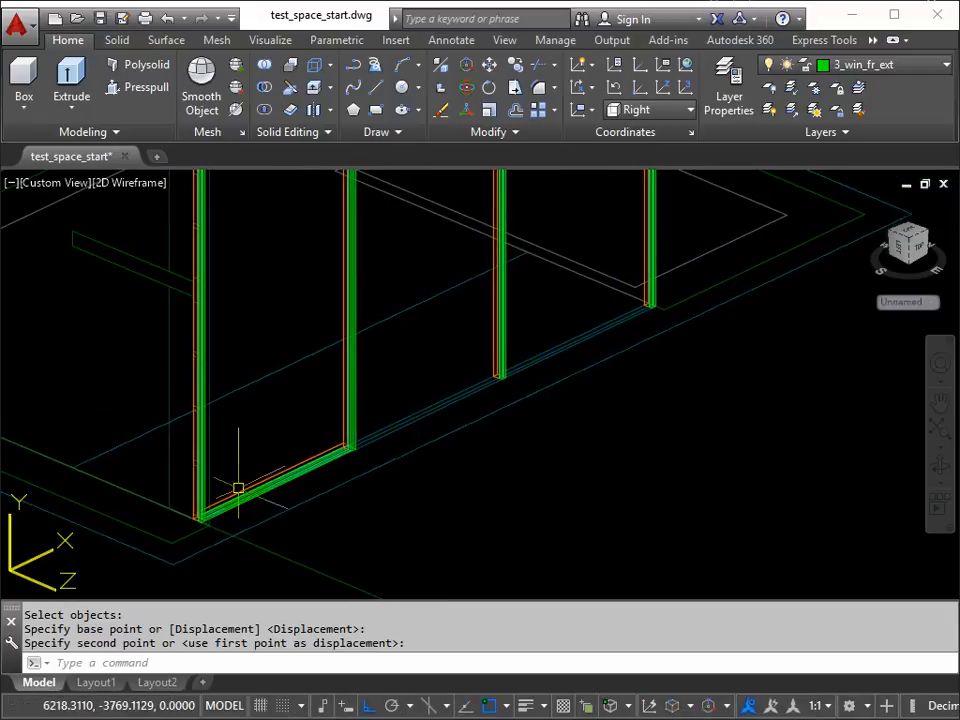
{"action": "middle_click_drag", "start_coordinate": [334, 455], "coordinate": [401, 443]}
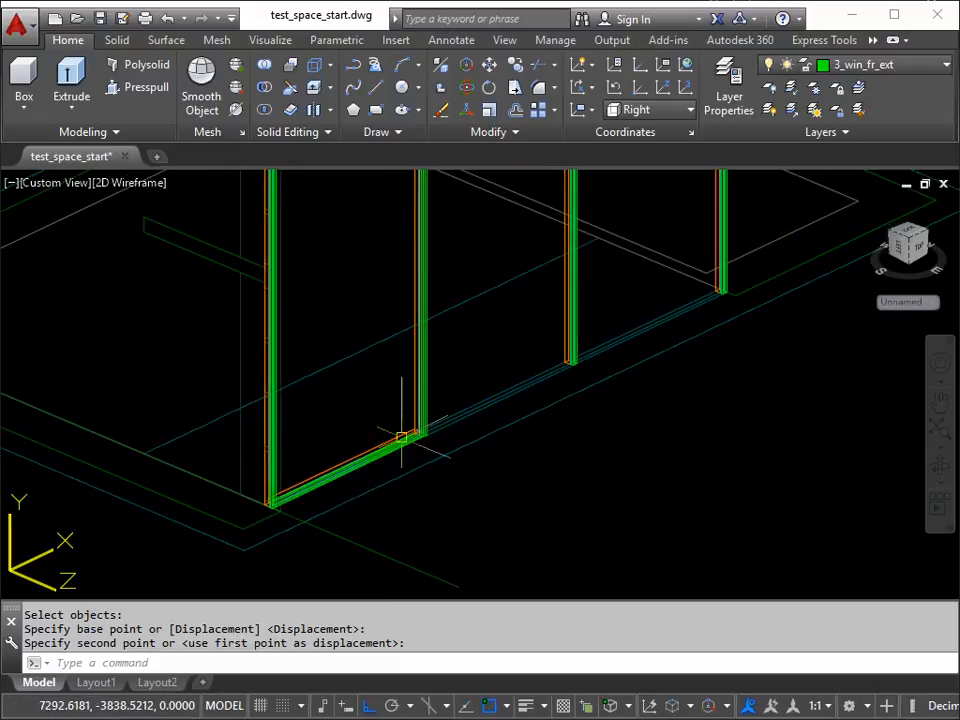
{"action": "type", "text": "cp"}
{"action": "key", "text": "Return"}
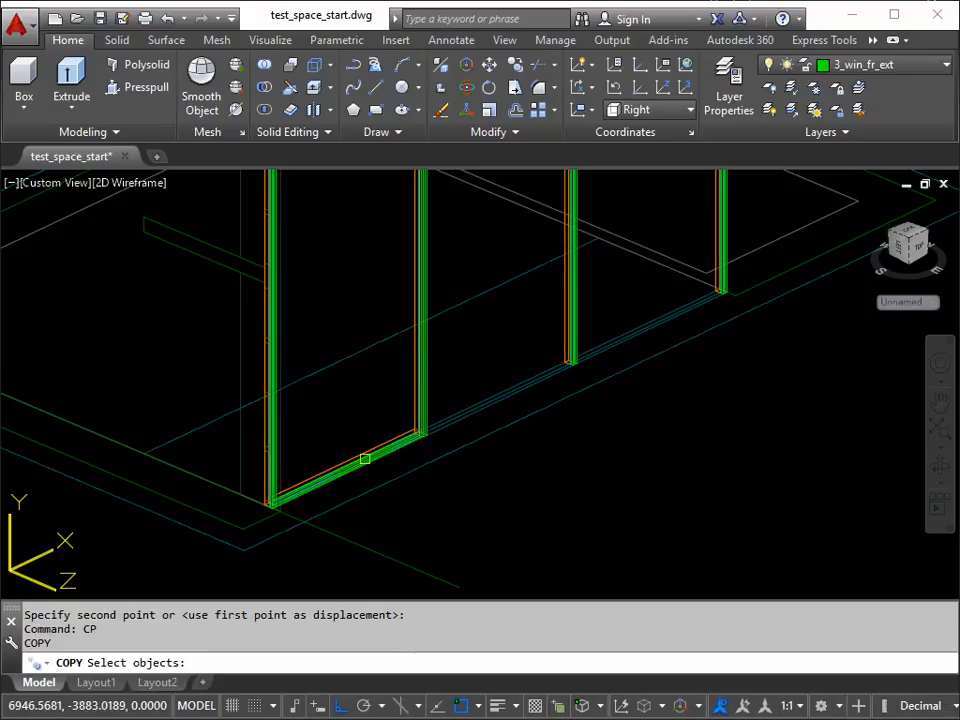
{"action": "left_click", "coordinate": [361, 480]}
{"action": "left_click", "coordinate": [335, 449]}
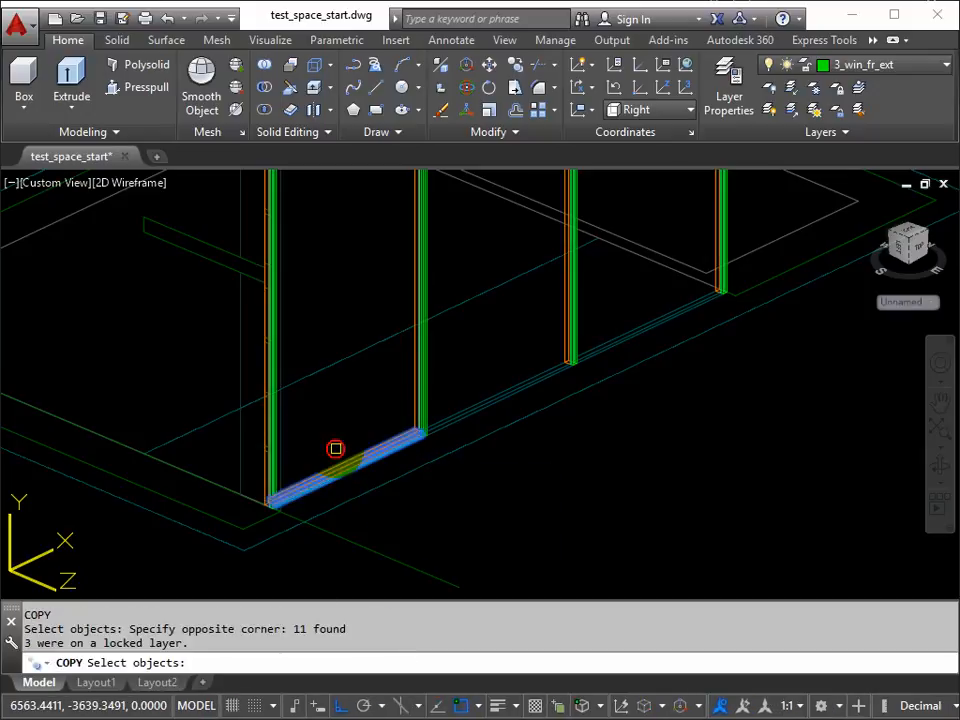
{"action": "key", "text": "Return"}
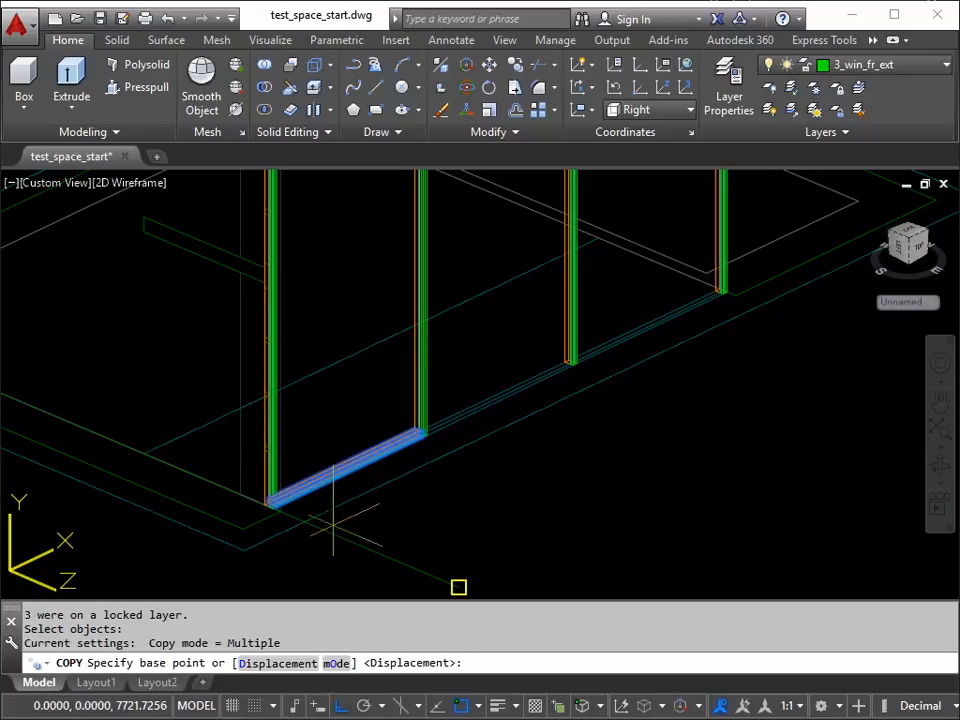
{"action": "scroll", "coordinate": [290, 510], "scroll_direction": "up", "scroll_amount": 3}
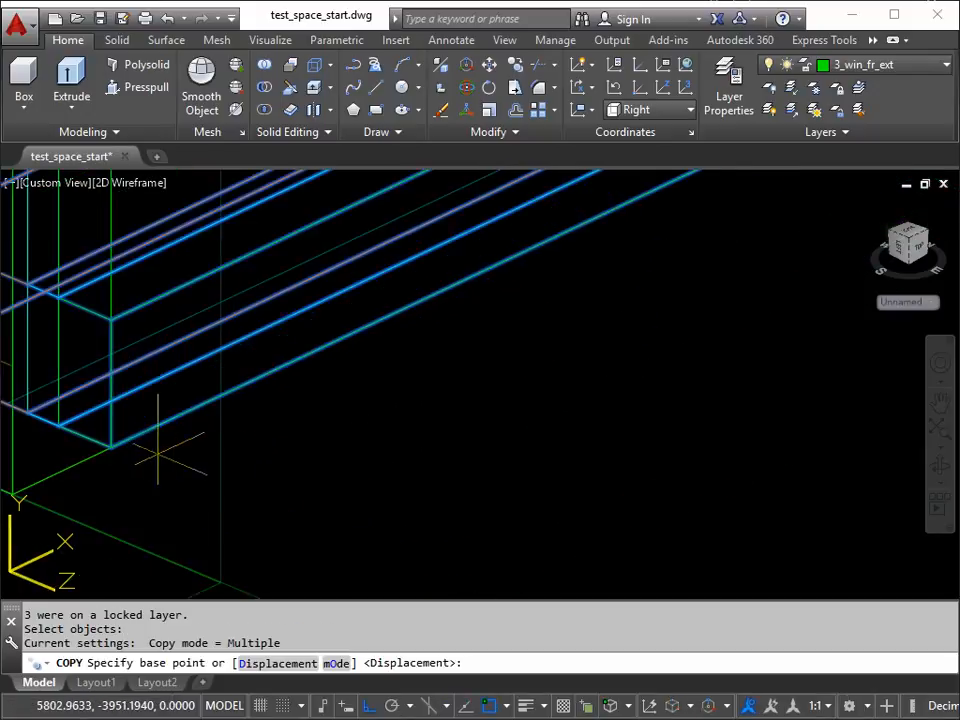
{"action": "scroll", "coordinate": [111, 446], "scroll_direction": "up", "scroll_amount": 3}
{"action": "left_click", "coordinate": [236, 463]}
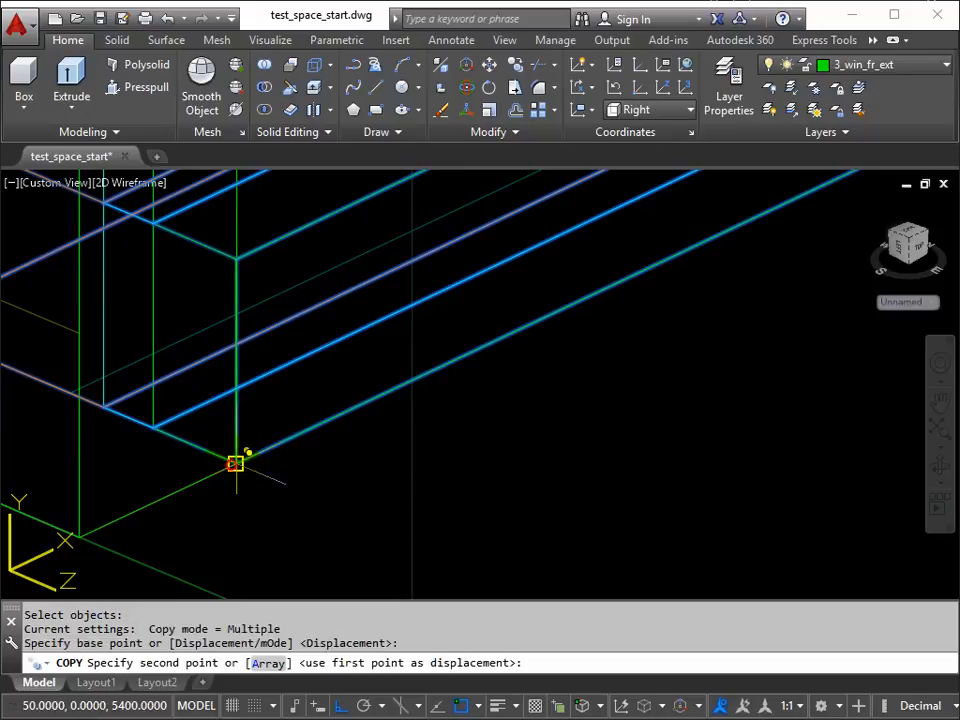
{"action": "scroll", "coordinate": [316, 438], "scroll_direction": "down", "scroll_amount": 6}
{"action": "middle_click_drag", "start_coordinate": [684, 340], "coordinate": [354, 488]}
{"action": "middle_click_drag", "start_coordinate": [655, 288], "coordinate": [45, 516]}
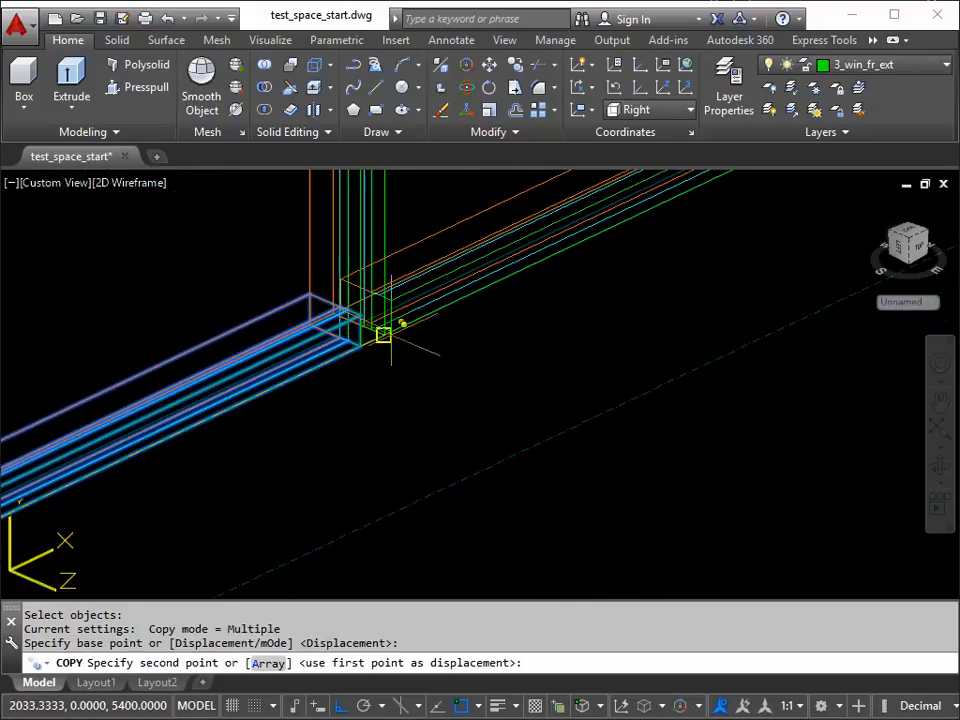
{"action": "left_click", "coordinate": [391, 336]}
Step: Place another copy of the bottom frame piece at the third post's bottom exterior corner, and finish copying
{"action": "scroll", "coordinate": [649, 279], "scroll_direction": "down", "scroll_amount": 4}
{"action": "middle_click_drag", "start_coordinate": [649, 279], "coordinate": [128, 575]}
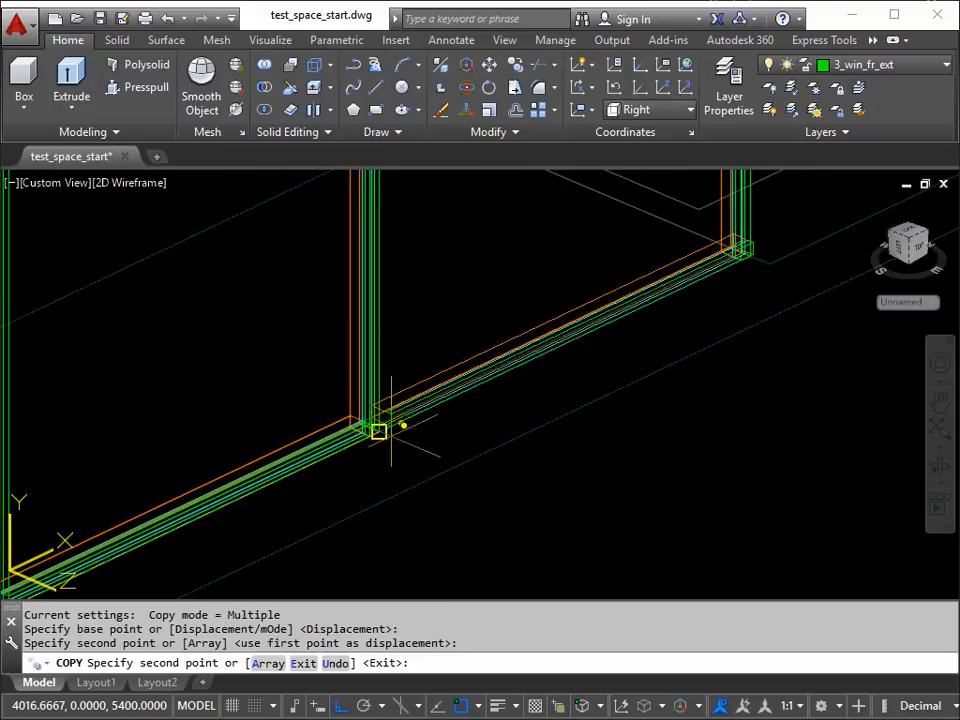
{"action": "scroll", "coordinate": [394, 436], "scroll_direction": "up", "scroll_amount": 6}
{"action": "left_click", "coordinate": [341, 428]}
{"action": "scroll", "coordinate": [356, 463], "scroll_direction": "down", "scroll_amount": 4}
{"action": "scroll", "coordinate": [457, 473], "scroll_direction": "down", "scroll_amount": 5}
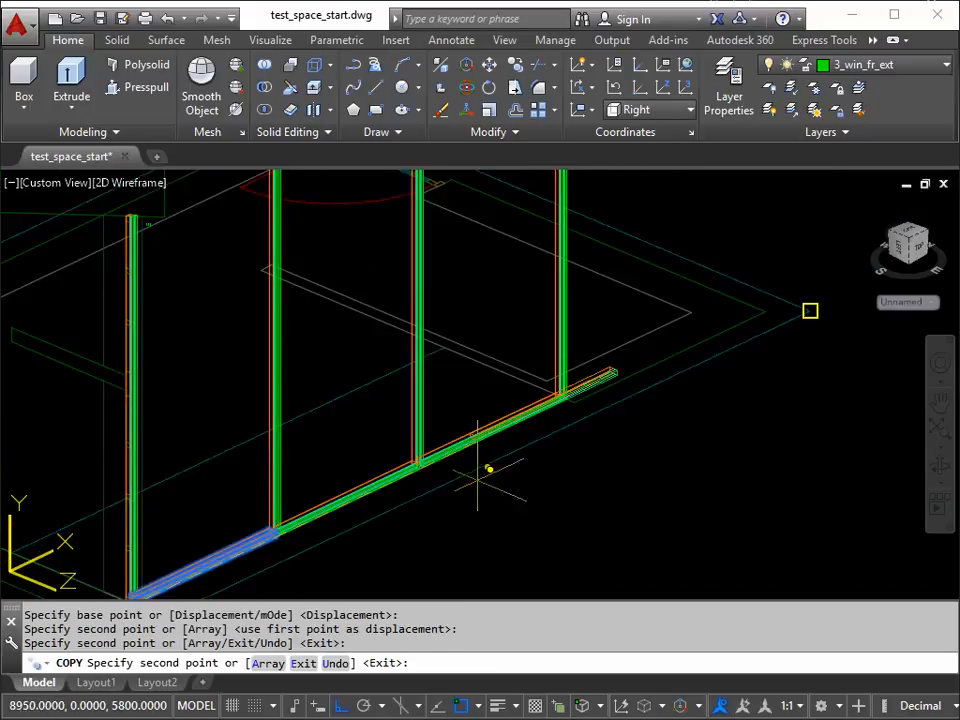
{"action": "middle_click_drag", "start_coordinate": [457, 462], "coordinate": [529, 392]}
{"action": "key", "text": "Return"}
Step: Start copying the full bottom row of horizontal frame pieces across all three bays, using the first post's bottom interior corner as base point
{"action": "middle_click_drag", "start_coordinate": [364, 499], "coordinate": [425, 481]}
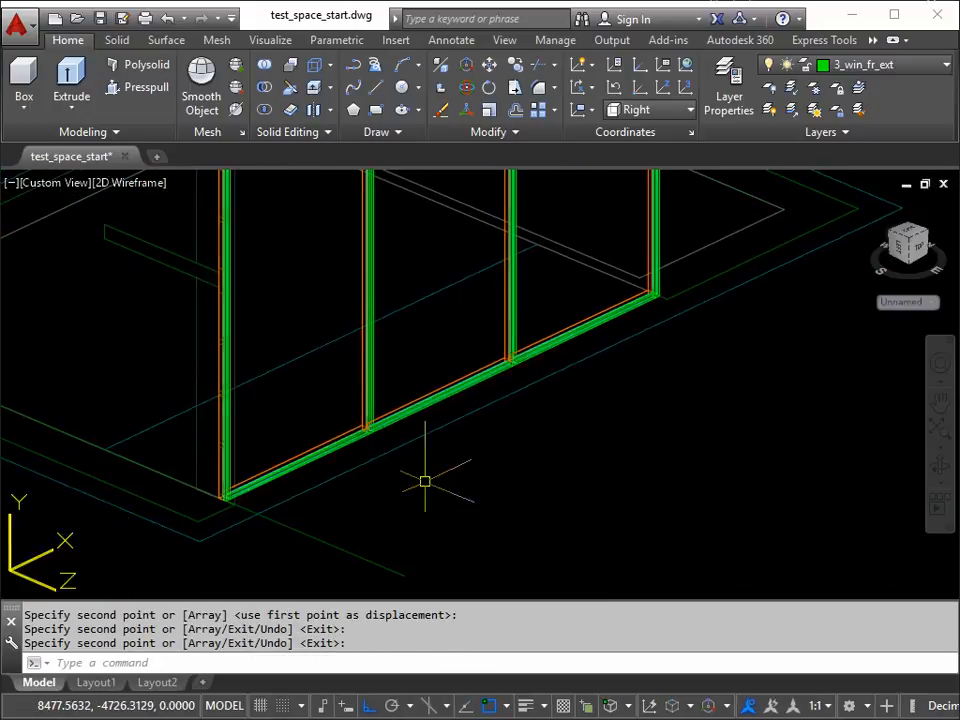
{"action": "middle_click_drag", "start_coordinate": [354, 471], "coordinate": [354, 521]}
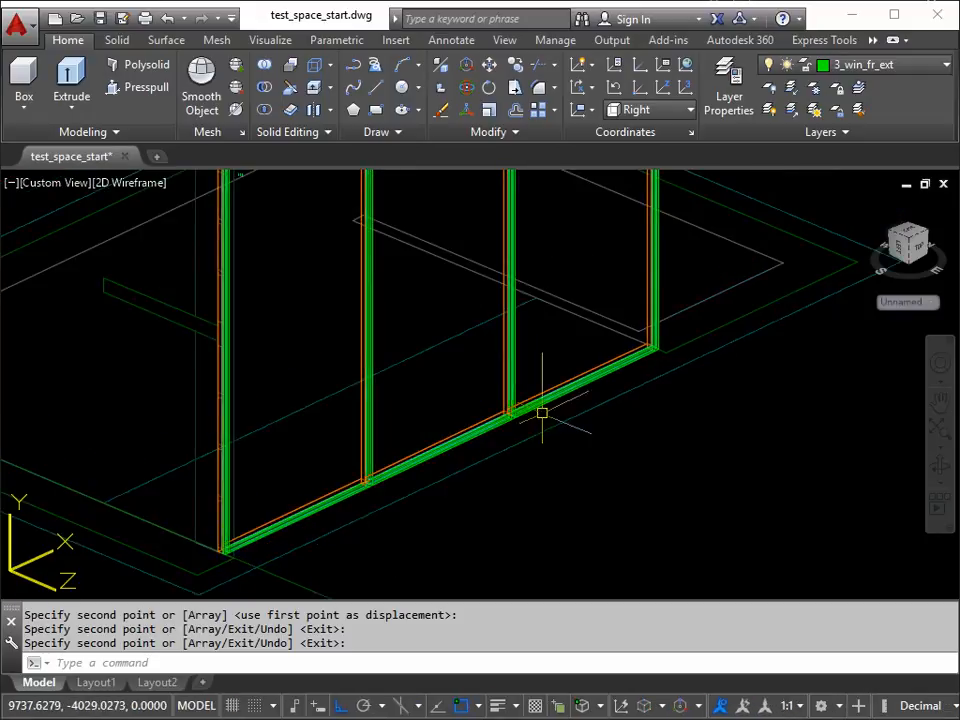
{"action": "scroll", "coordinate": [420, 412], "scroll_direction": "down", "scroll_amount": 3}
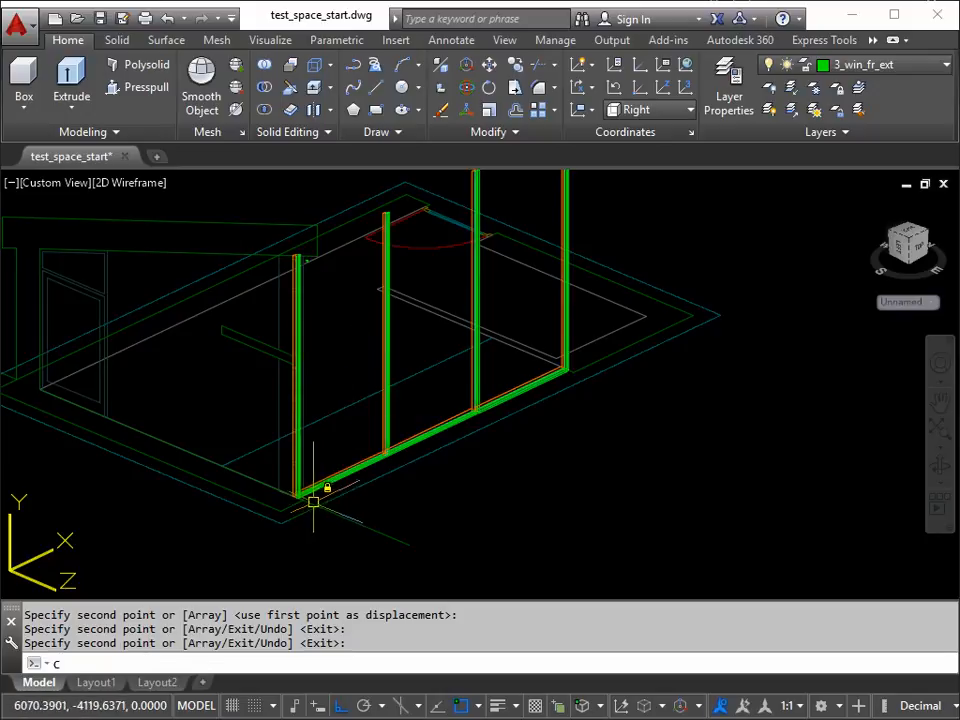
{"action": "type", "text": "p"}
{"action": "key", "text": "Return"}
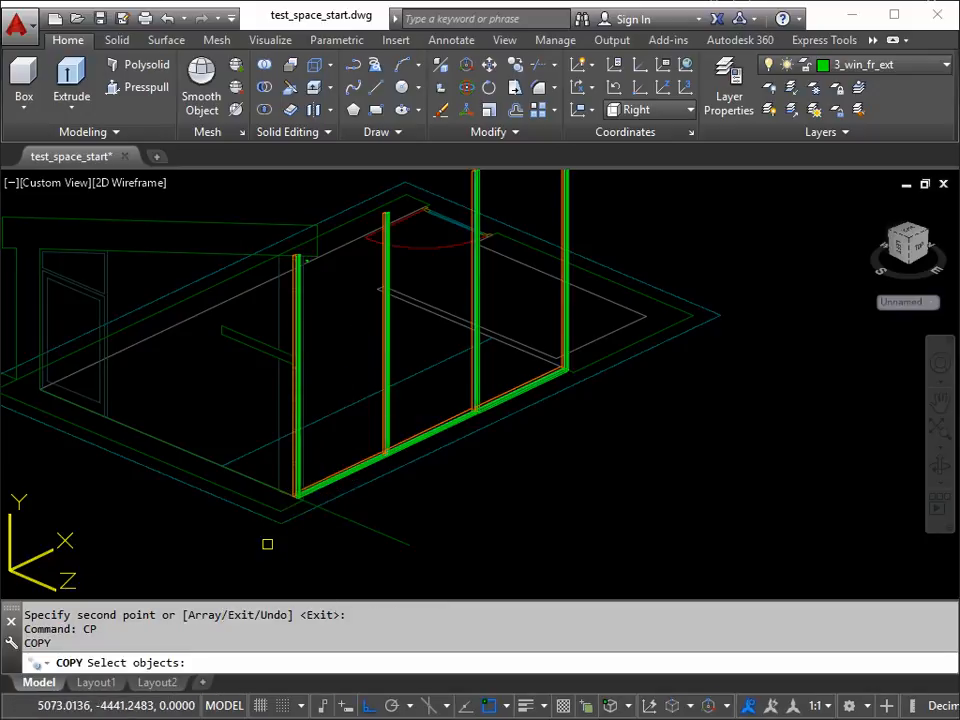
{"action": "left_click", "coordinate": [251, 555]}
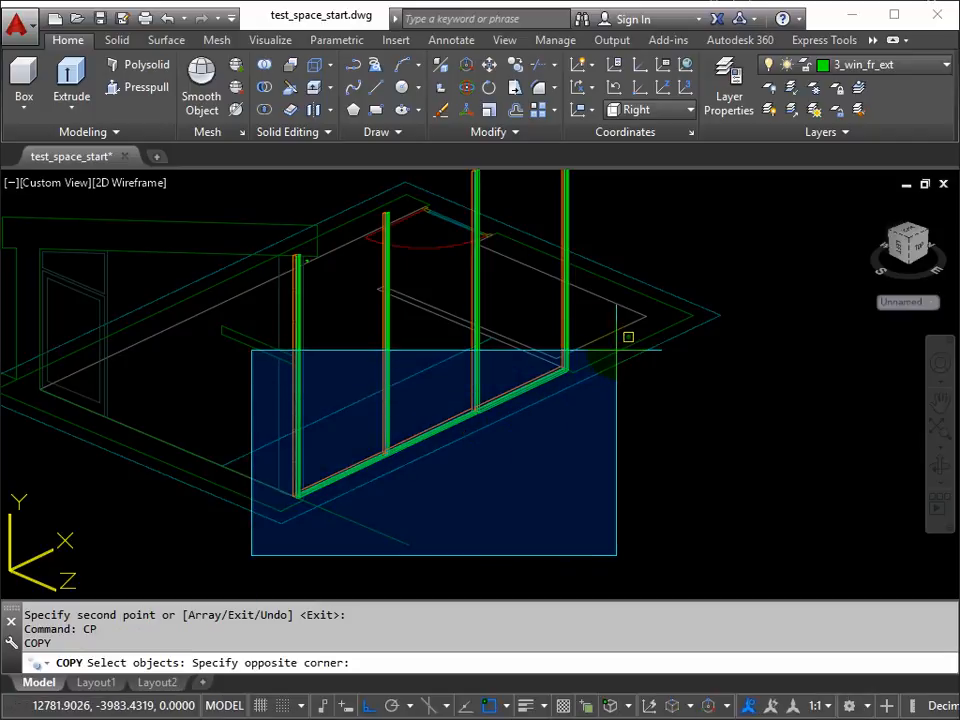
{"action": "left_click", "coordinate": [616, 349]}
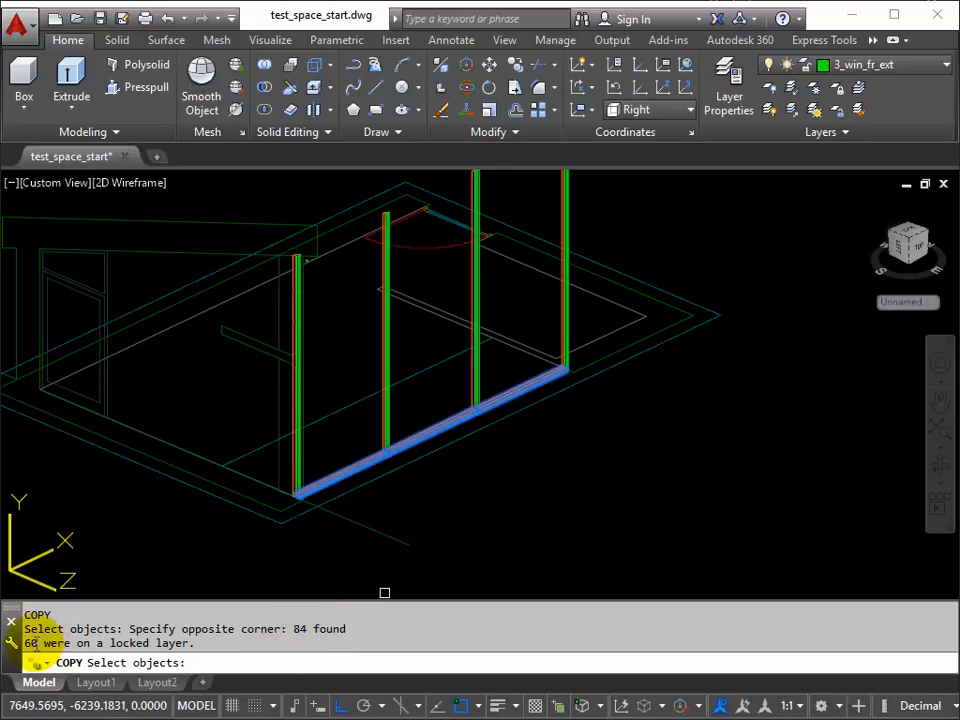
{"action": "double_click", "coordinate": [33, 642]}
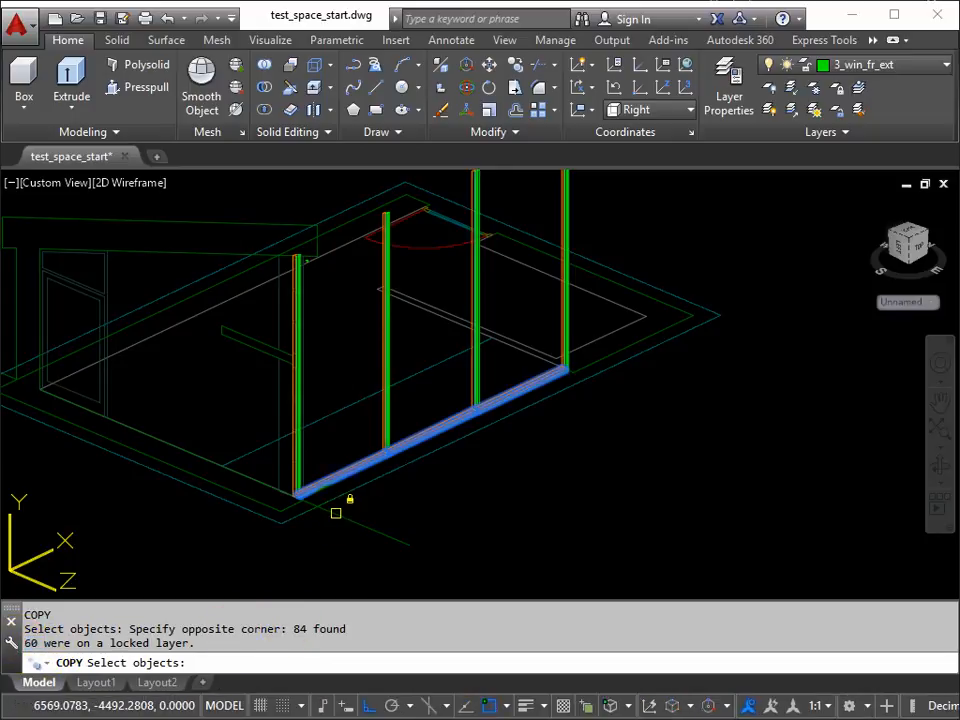
{"action": "key", "text": "Return"}
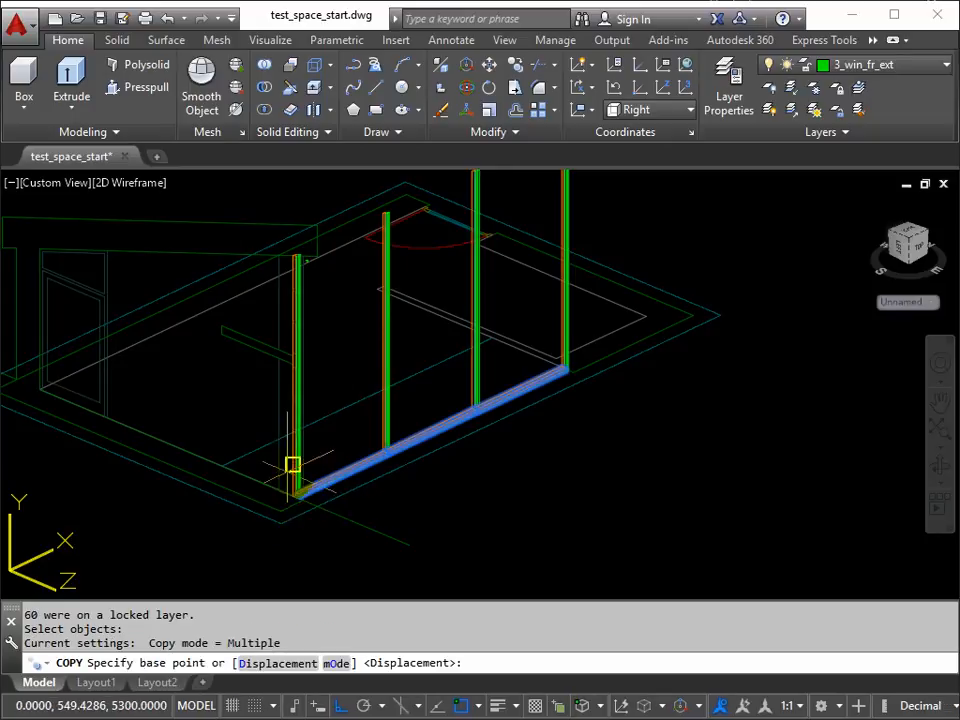
{"action": "scroll", "coordinate": [278, 491], "scroll_direction": "up", "scroll_amount": 5}
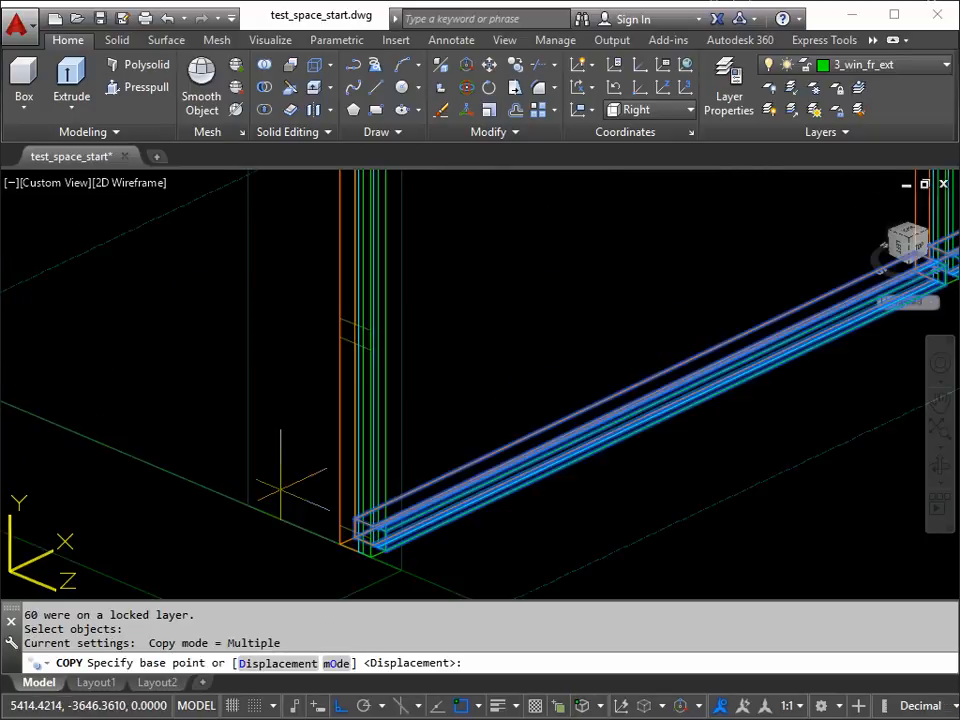
{"action": "scroll", "coordinate": [339, 542], "scroll_direction": "up", "scroll_amount": 3}
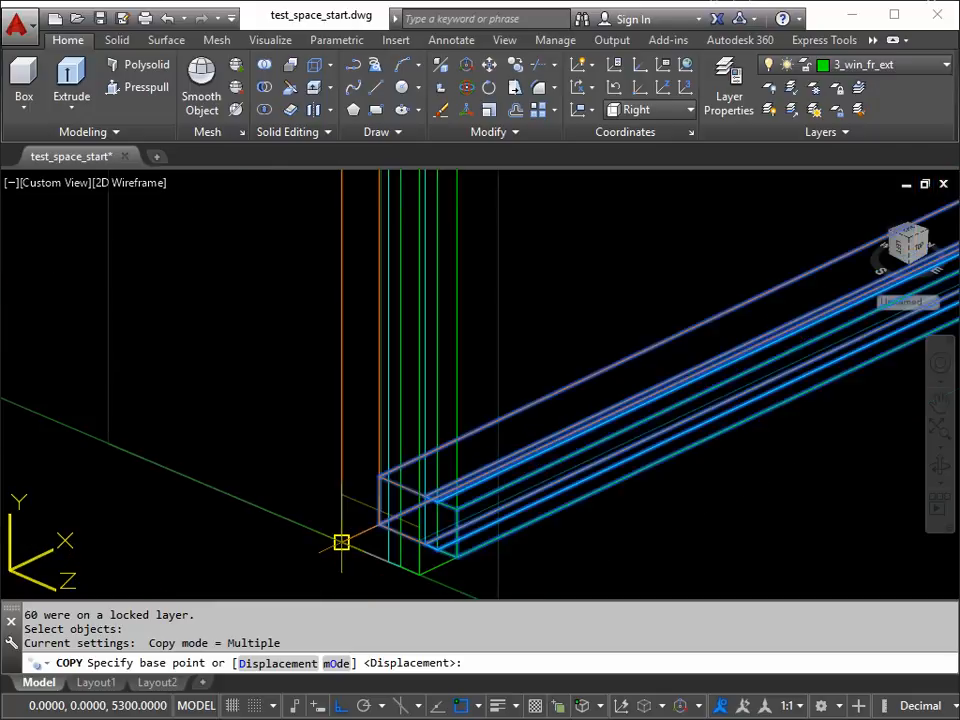
{"action": "scroll", "coordinate": [339, 500], "scroll_direction": "down", "scroll_amount": 4}
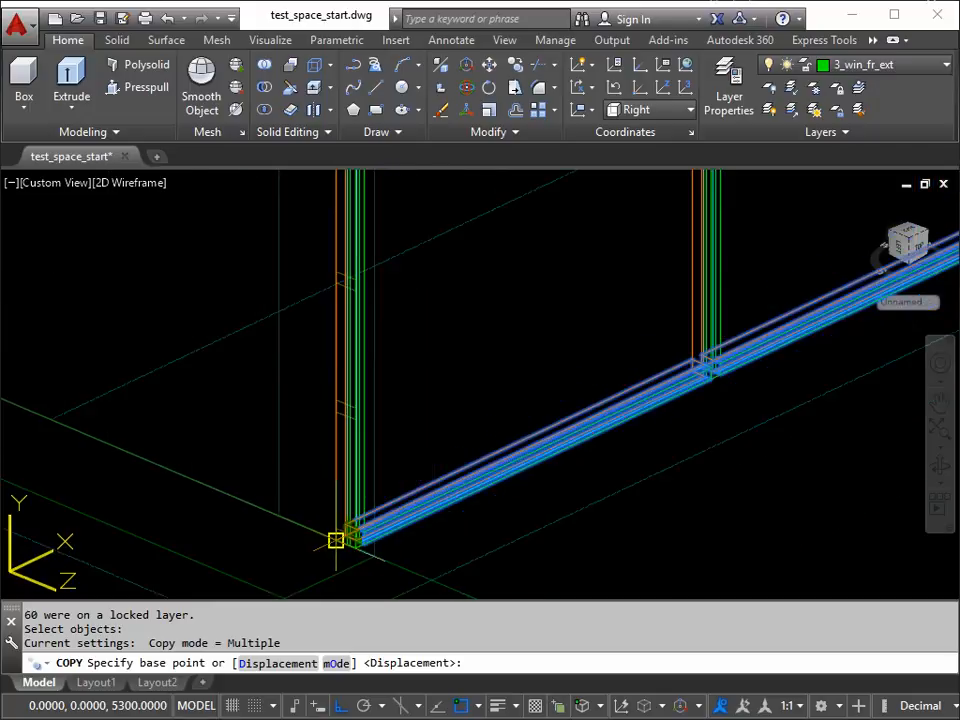
{"action": "scroll", "coordinate": [336, 538], "scroll_direction": "up", "scroll_amount": 2}
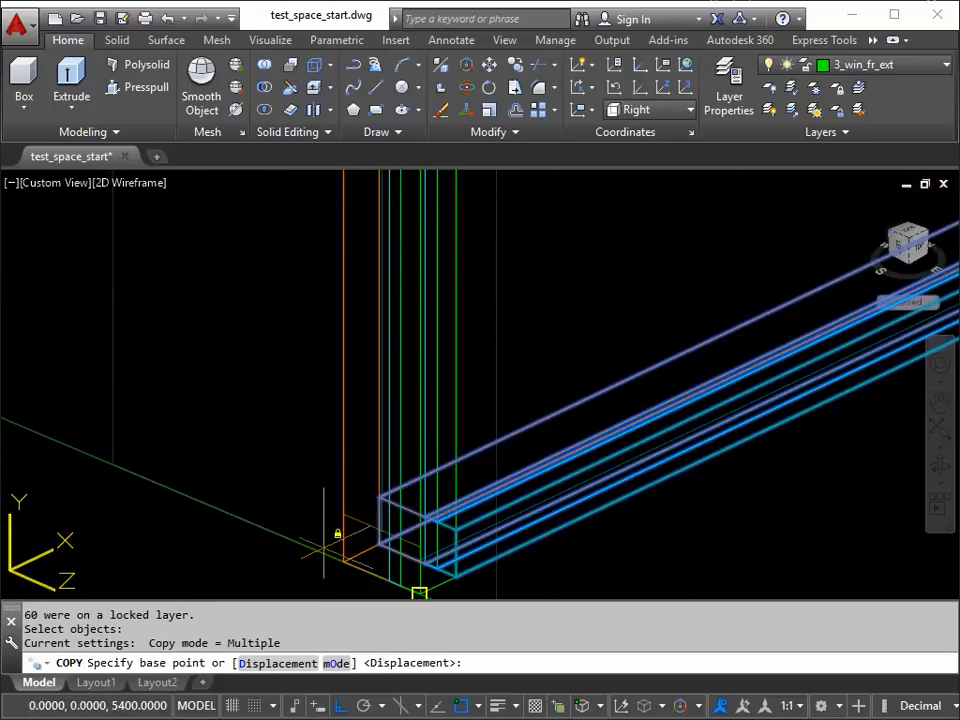
{"action": "middle_click_drag", "start_coordinate": [345, 562], "coordinate": [306, 495]}
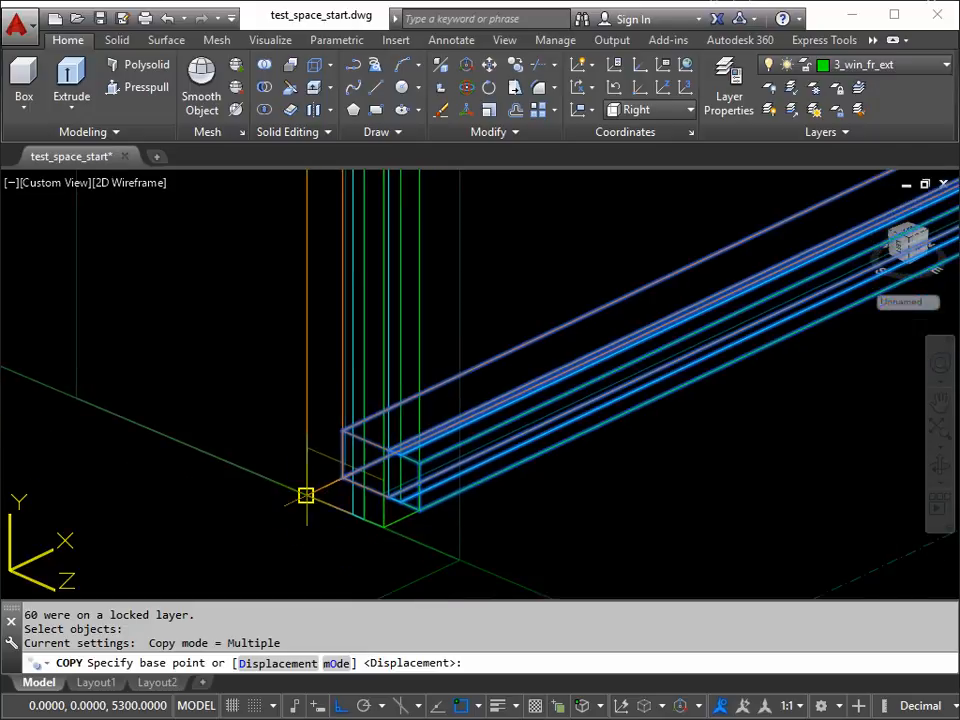
{"action": "left_click", "coordinate": [306, 495]}
Step: Place copies of the bottom row at the four lowest level marks up the first post, up to the slab's underside
{"action": "scroll", "coordinate": [307, 365], "scroll_direction": "down", "scroll_amount": 4}
{"action": "middle_click_drag", "start_coordinate": [312, 315], "coordinate": [315, 503]}
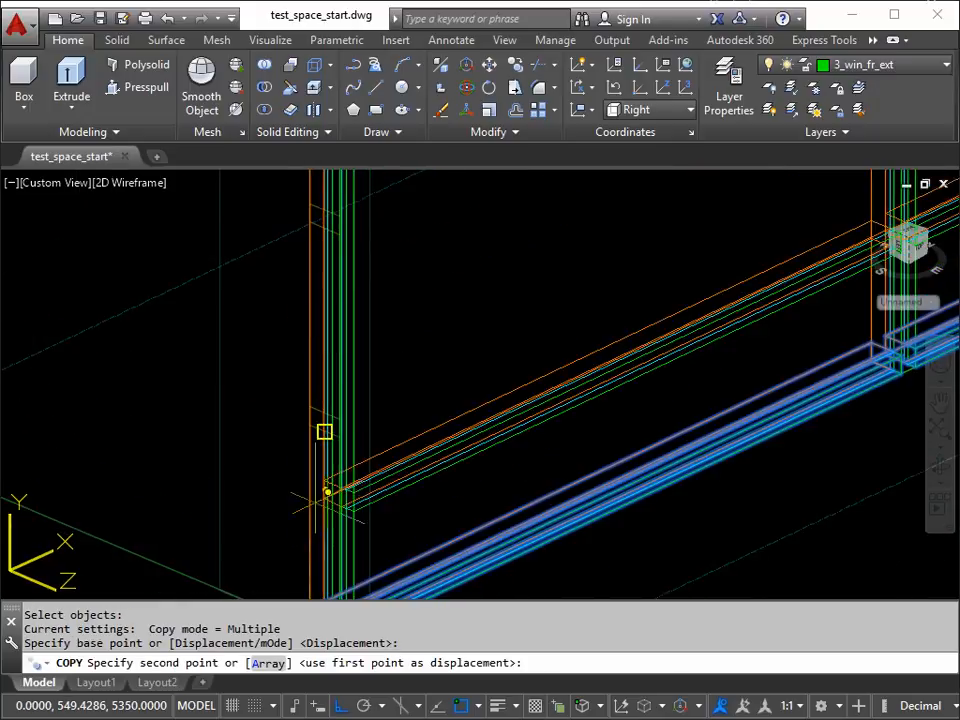
{"action": "left_click", "coordinate": [309, 425]}
{"action": "left_click", "coordinate": [309, 220]}
{"action": "middle_click_drag", "start_coordinate": [309, 220], "coordinate": [339, 443]}
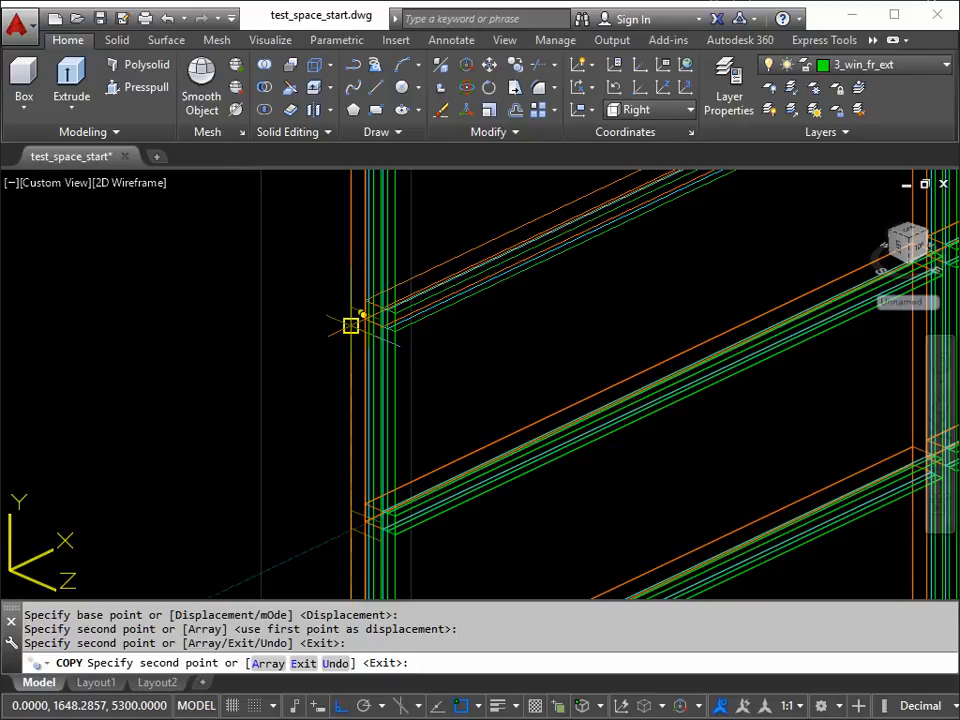
{"action": "left_click", "coordinate": [350, 325]}
{"action": "middle_click_drag", "start_coordinate": [354, 310], "coordinate": [375, 456]}
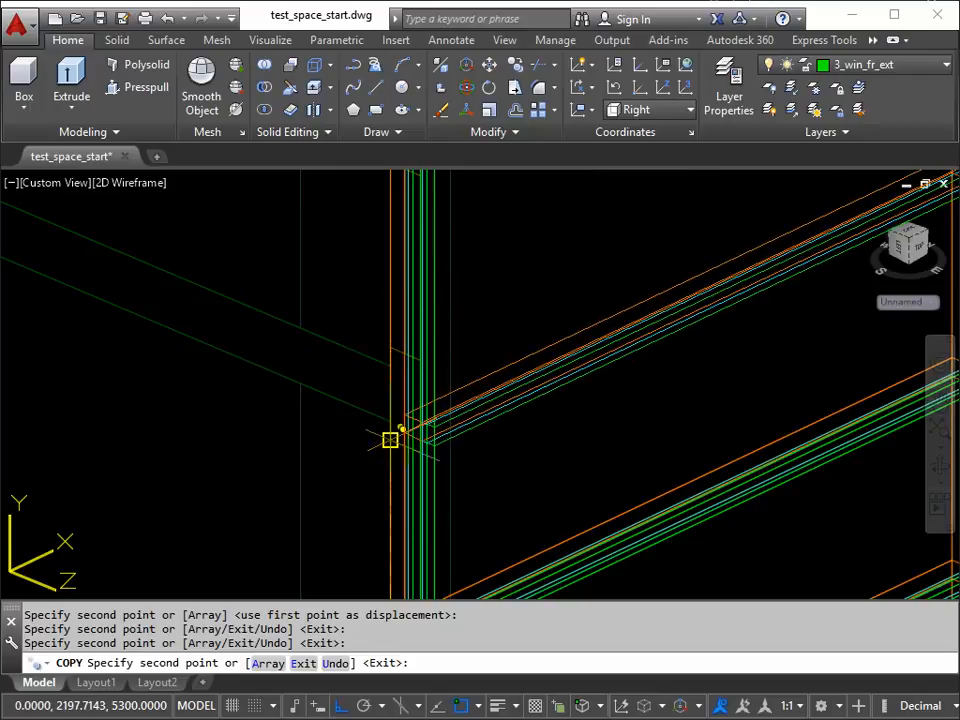
{"action": "left_click", "coordinate": [390, 440]}
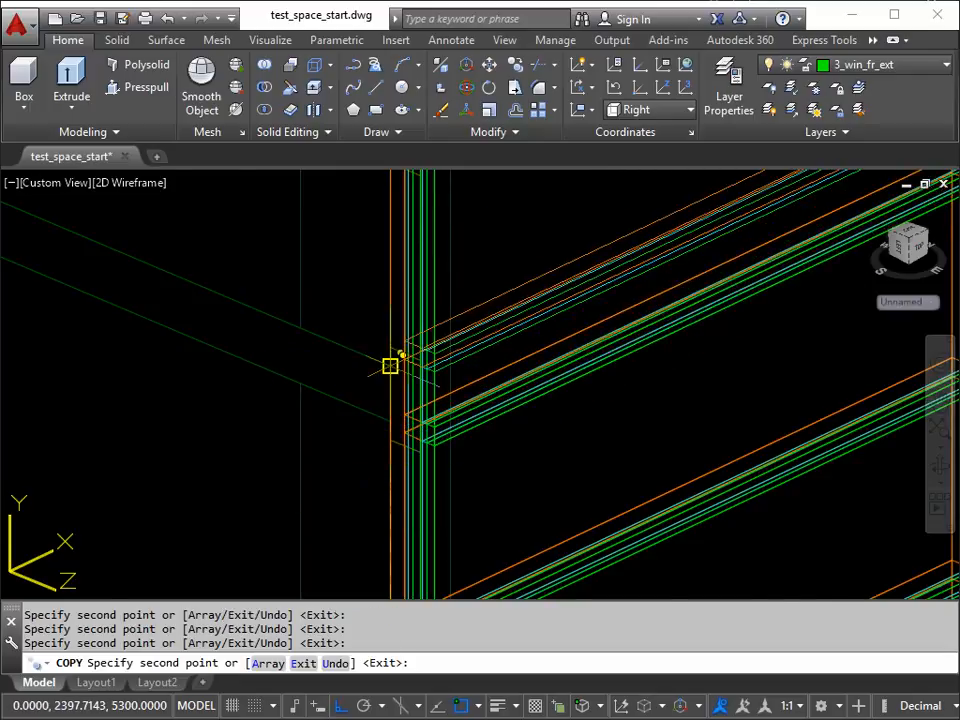
Step: Place copies of the row at the level marks above the slab up to the top of the first post, and finish copying
{"action": "scroll", "coordinate": [392, 450], "scroll_direction": "down", "scroll_amount": 5}
{"action": "scroll", "coordinate": [392, 420], "scroll_direction": "up", "scroll_amount": 5}
{"action": "mouse_move", "coordinate": [397, 416]}
{"action": "middle_mouse_down"}
{"action": "mouse_move", "coordinate": [386, 294]}
{"action": "mouse_move", "coordinate": [407, 493]}
{"action": "mouse_move", "coordinate": [423, 362]}
{"action": "mouse_move", "coordinate": [424, 454]}
{"action": "mouse_move", "coordinate": [414, 386]}
{"action": "mouse_move", "coordinate": [441, 319]}
{"action": "middle_mouse_up"}
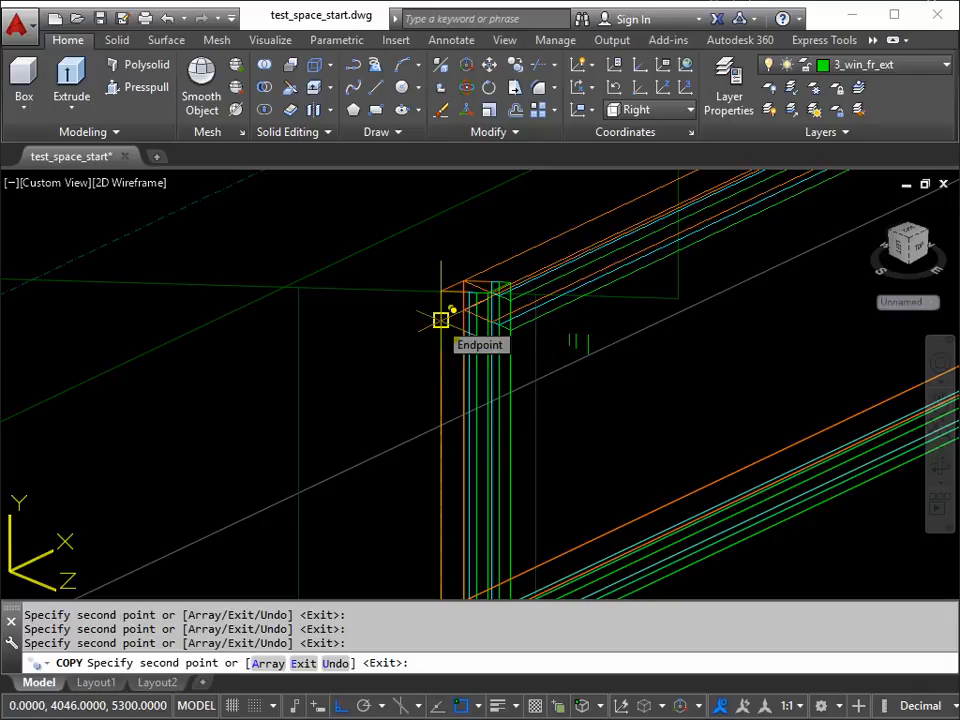
{"action": "key", "text": "Escape"}
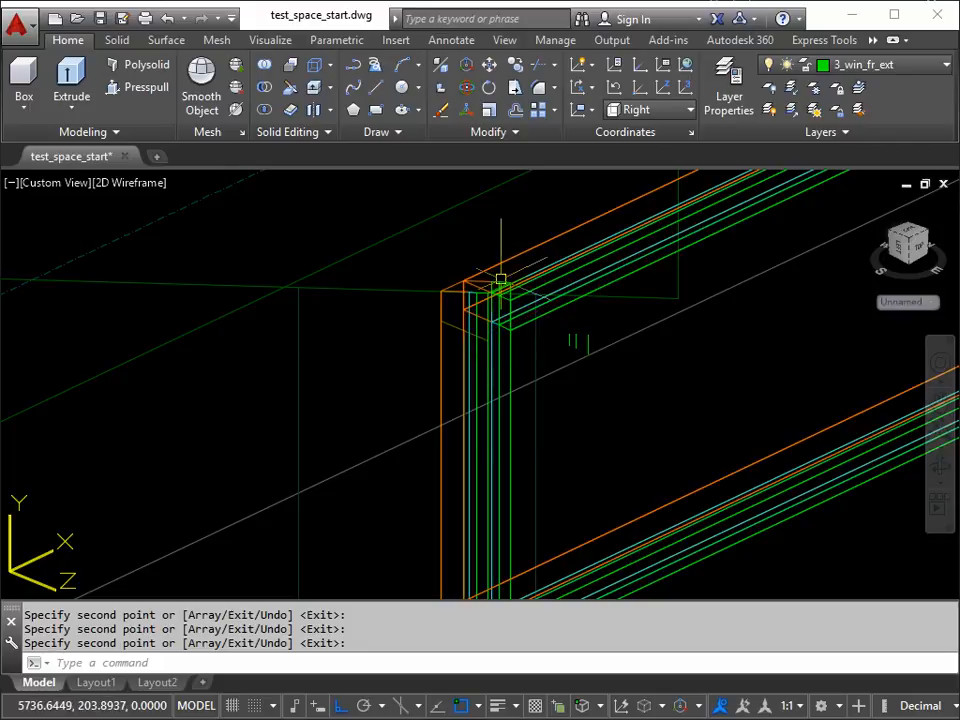
Step: Set the coordinate system to Front and switch to the plan view of the current UCS
{"action": "scroll", "coordinate": [534, 407], "scroll_direction": "down", "scroll_amount": 2}
{"action": "middle_click_drag", "start_coordinate": [557, 482], "coordinate": [493, 348]}
{"action": "scroll", "coordinate": [491, 459], "scroll_direction": "down", "scroll_amount": 2}
{"action": "middle_click_drag", "start_coordinate": [491, 459], "coordinate": [450, 330]}
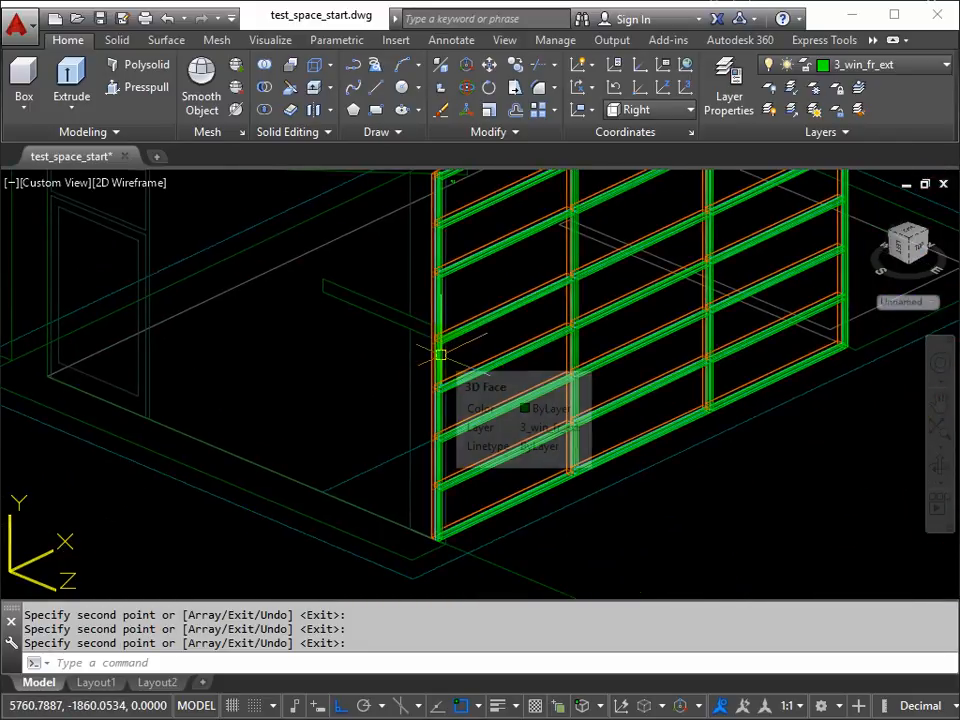
{"action": "scroll", "coordinate": [425, 343], "scroll_direction": "up", "scroll_amount": 5}
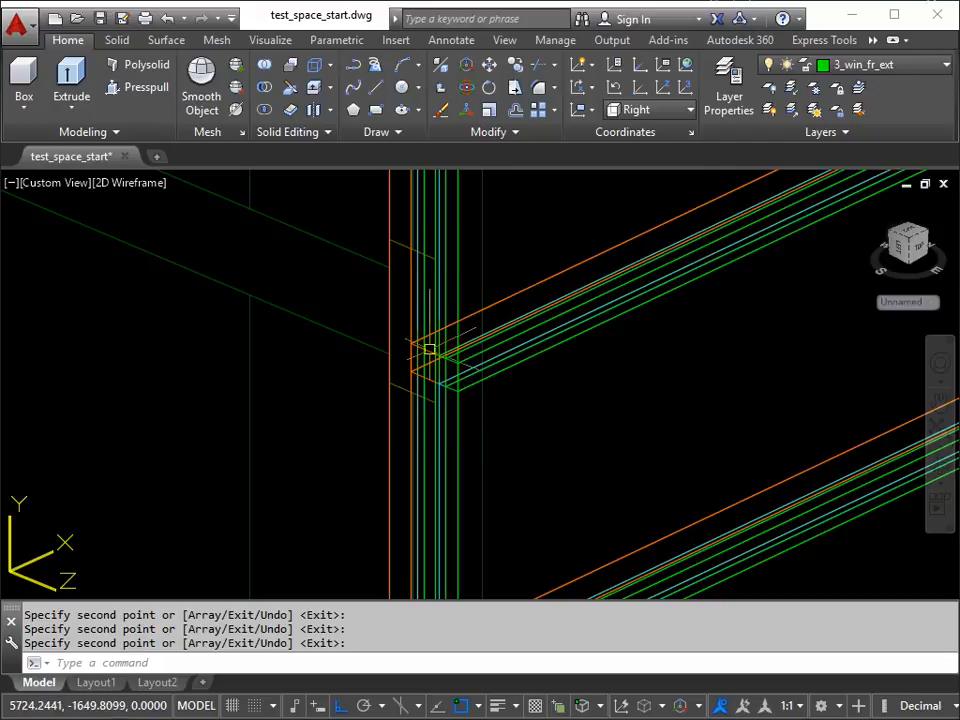
{"action": "left_click", "coordinate": [689, 112]}
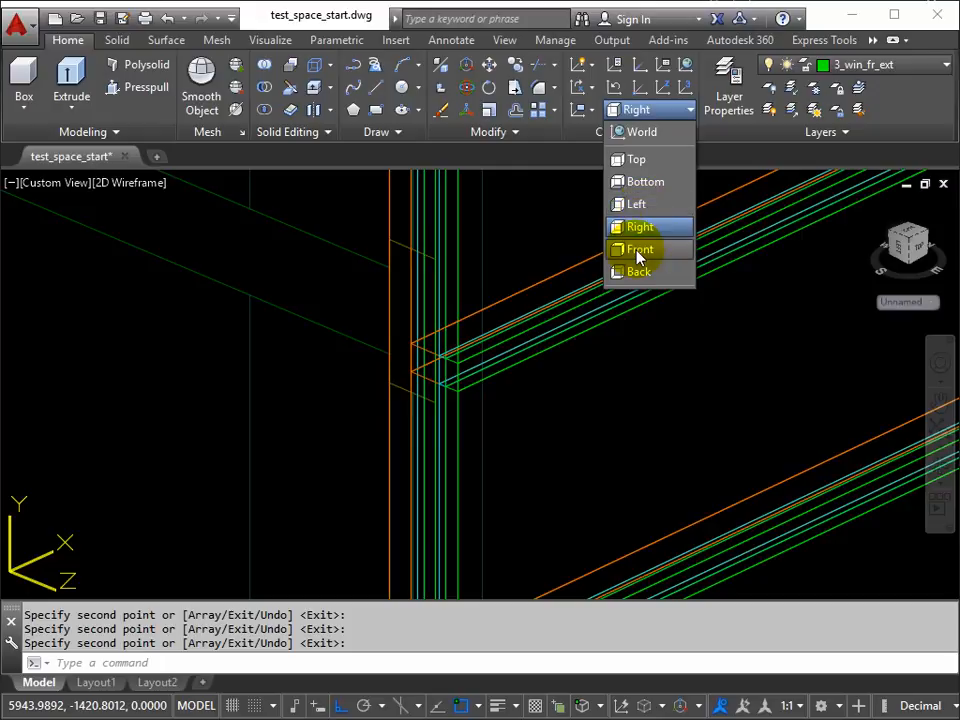
{"action": "left_click", "coordinate": [639, 250]}
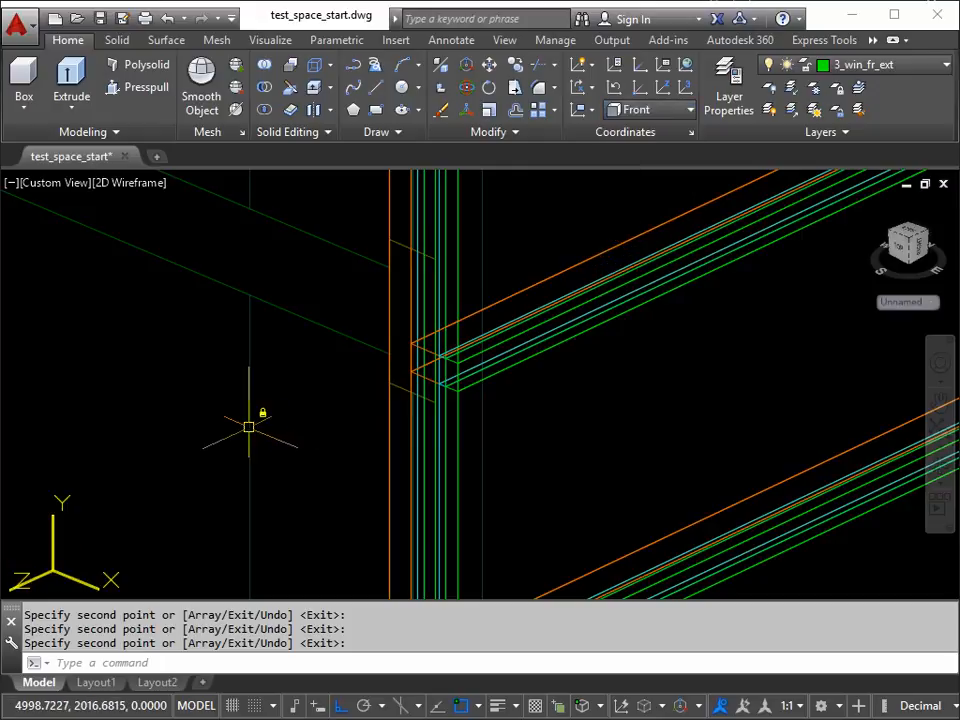
{"action": "mouse_move", "coordinate": [249, 427]}
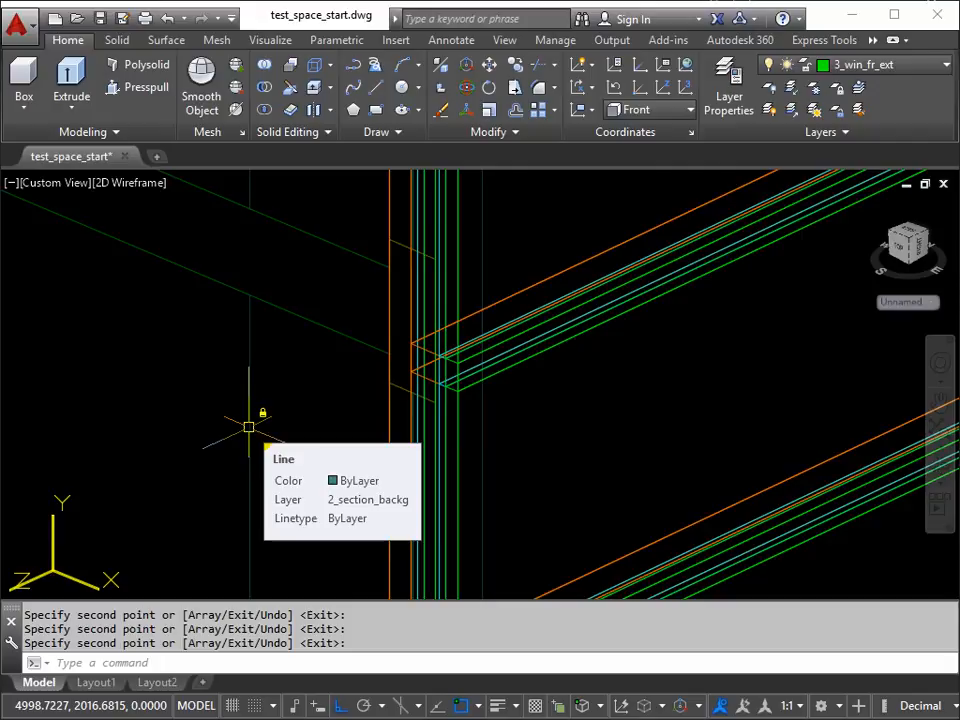
{"action": "type", "text": "PLA"}
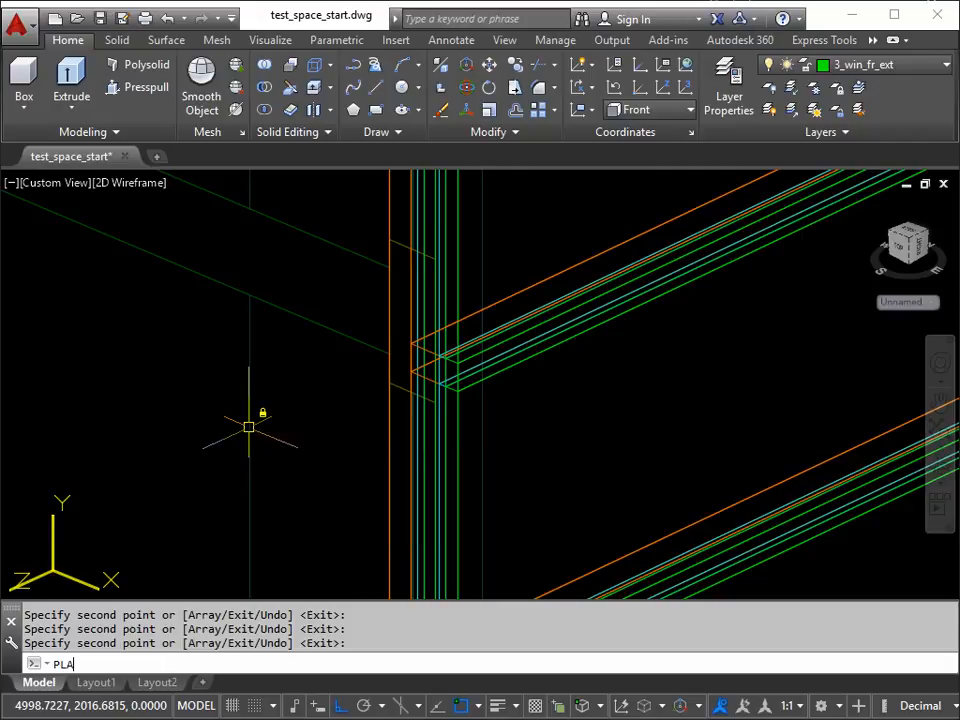
{"action": "type", "text": "N"}
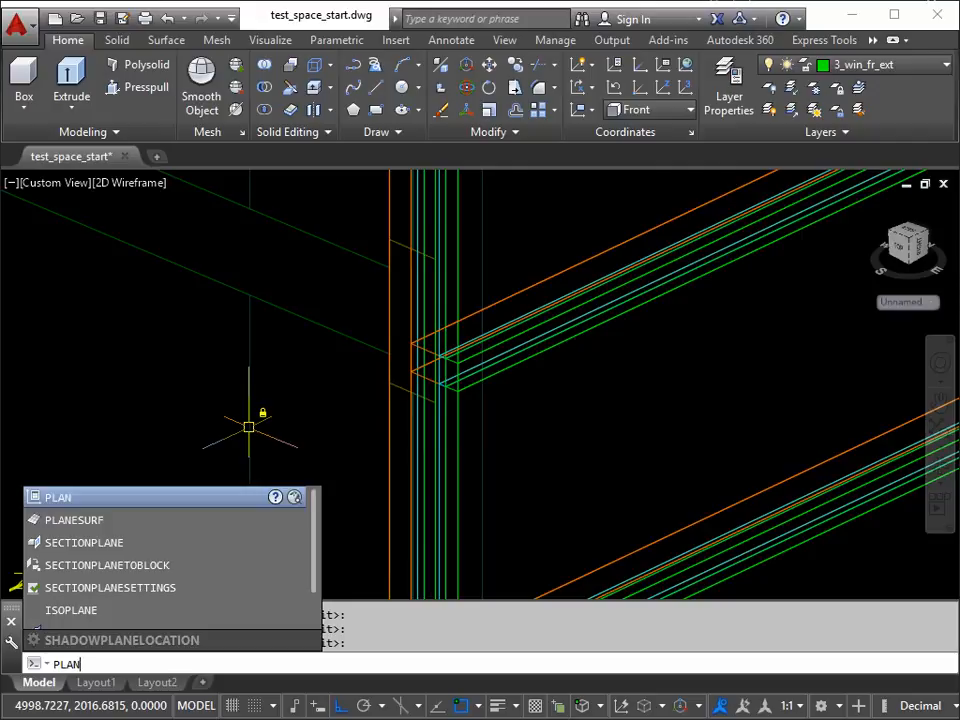
{"action": "key", "text": "Return"}
{"action": "key", "text": "Return"}
Step: Draw a vertical polyline from the top exterior corner of the frame piece below the slab to the exterior end of the next level mark
{"action": "scroll", "coordinate": [754, 394], "scroll_direction": "up", "scroll_amount": 10}
{"action": "mouse_move", "coordinate": [765, 388]}
{"action": "middle_mouse_down"}
{"action": "mouse_move", "coordinate": [679, 404]}
{"action": "mouse_move", "coordinate": [536, 396]}
{"action": "middle_mouse_up"}
{"action": "scroll", "coordinate": [581, 394], "scroll_direction": "down", "scroll_amount": 3}
{"action": "scroll", "coordinate": [580, 386], "scroll_direction": "up", "scroll_amount": 5}
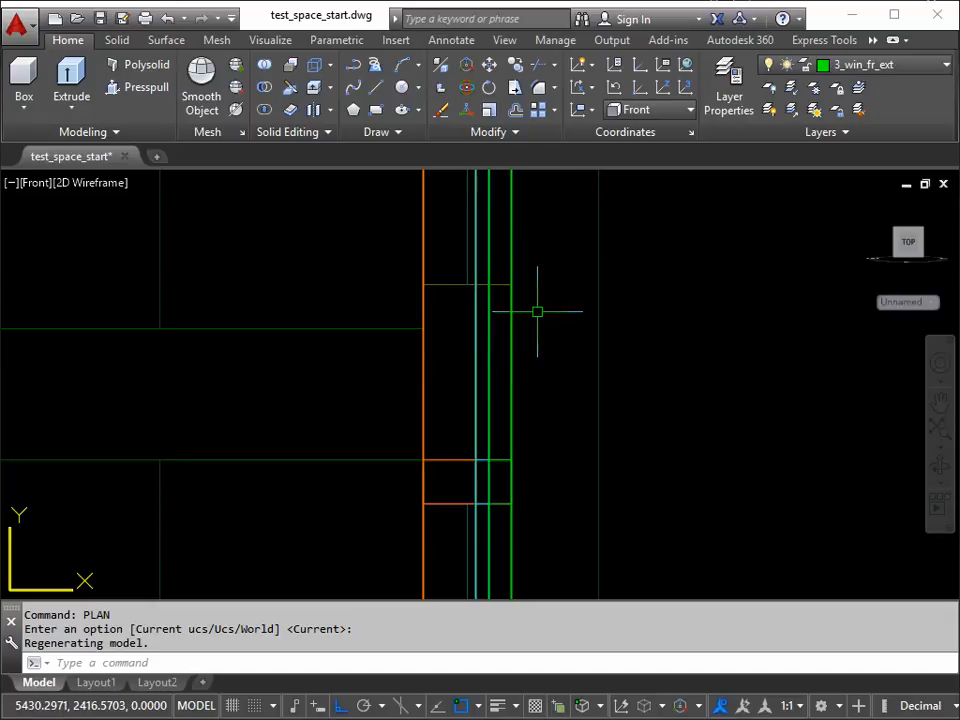
{"action": "left_click", "coordinate": [353, 64]}
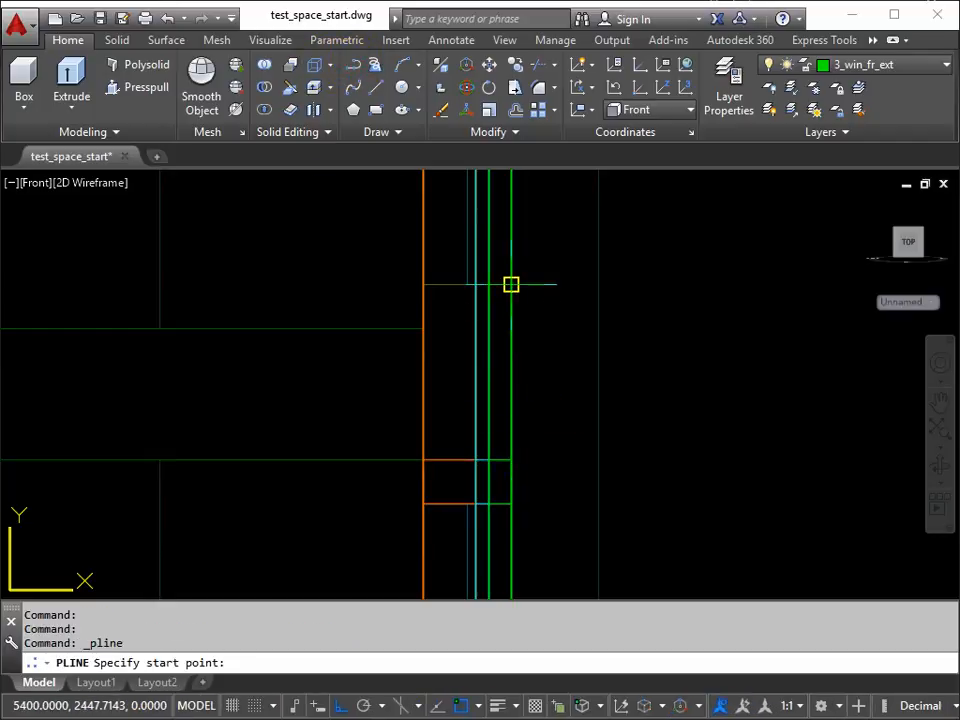
{"action": "left_click", "coordinate": [511, 460]}
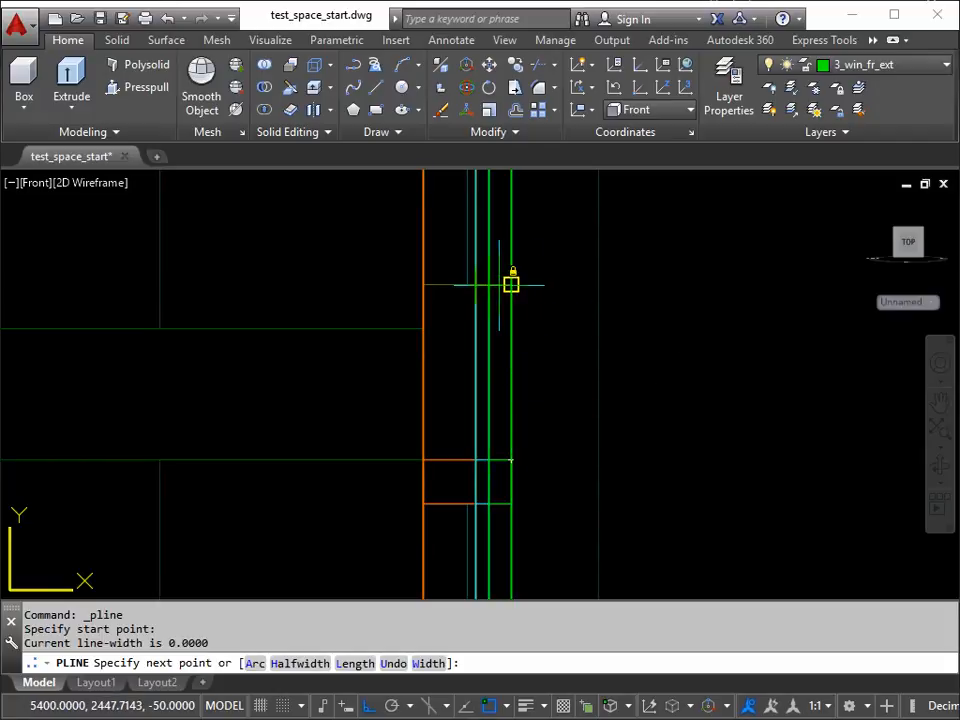
{"action": "left_click", "coordinate": [511, 281]}
{"action": "key", "text": "Return"}
{"action": "left_click", "coordinate": [512, 365]}
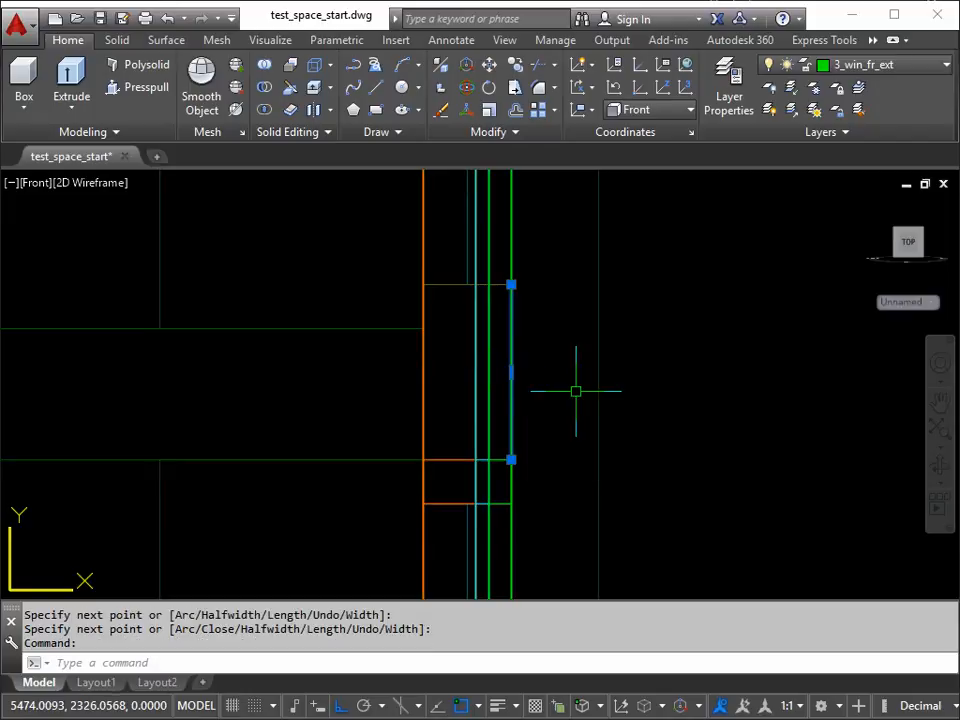
{"action": "key", "text": "Escape"}
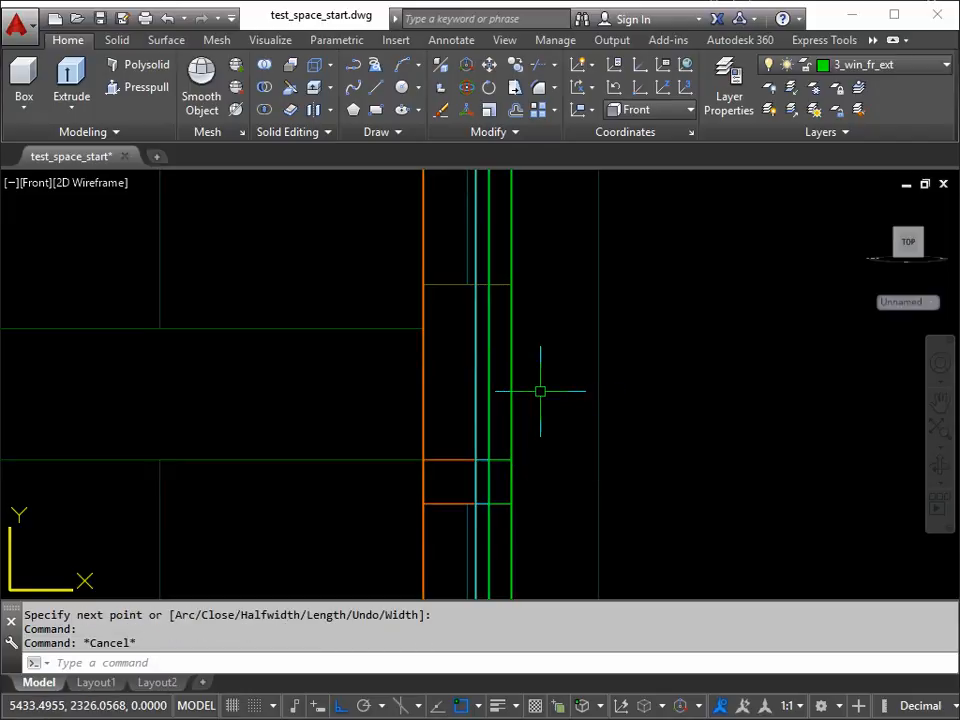
Step: Move the new vertical polyline horizontally outward, clear of the window frame's exterior face
{"action": "type", "text": "m"}
{"action": "key", "text": "Return"}
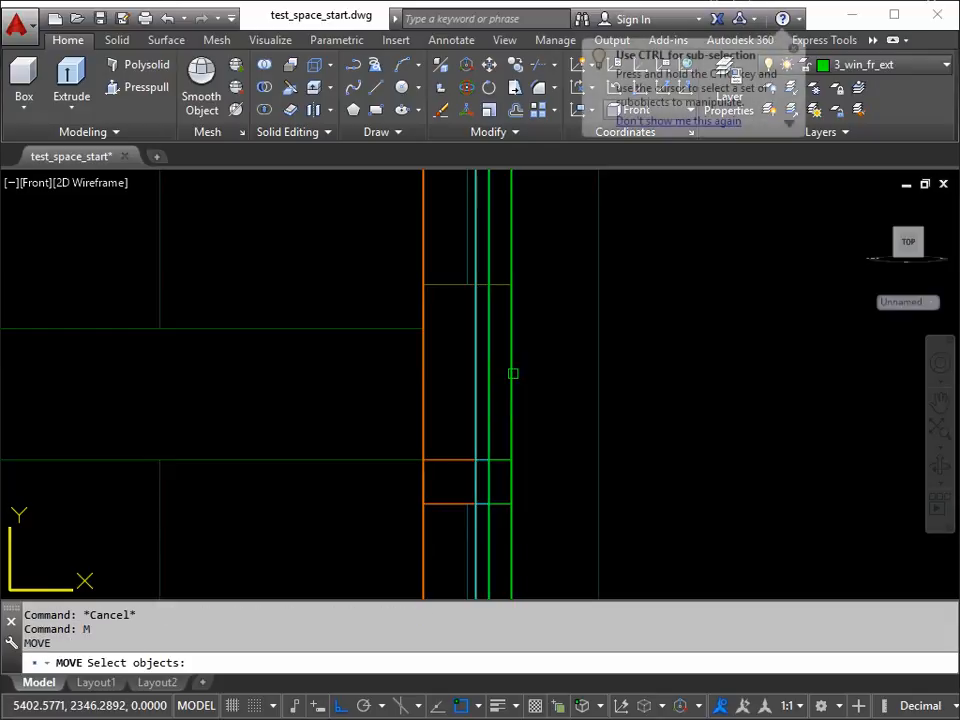
{"action": "left_click", "coordinate": [511, 375]}
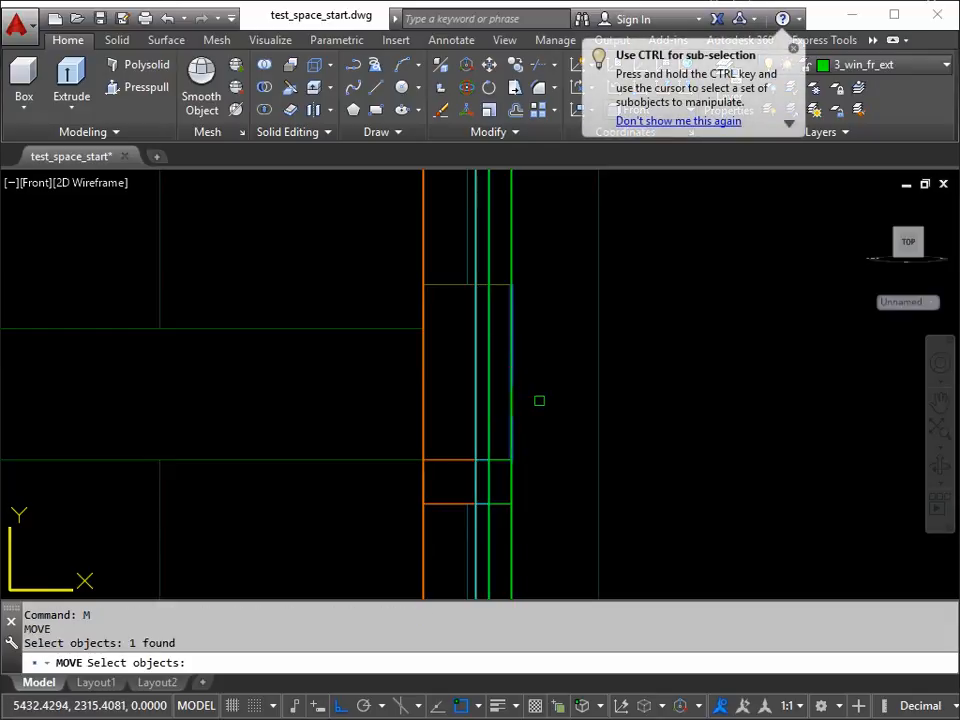
{"action": "key", "text": "Return"}
{"action": "left_click", "coordinate": [542, 400]}
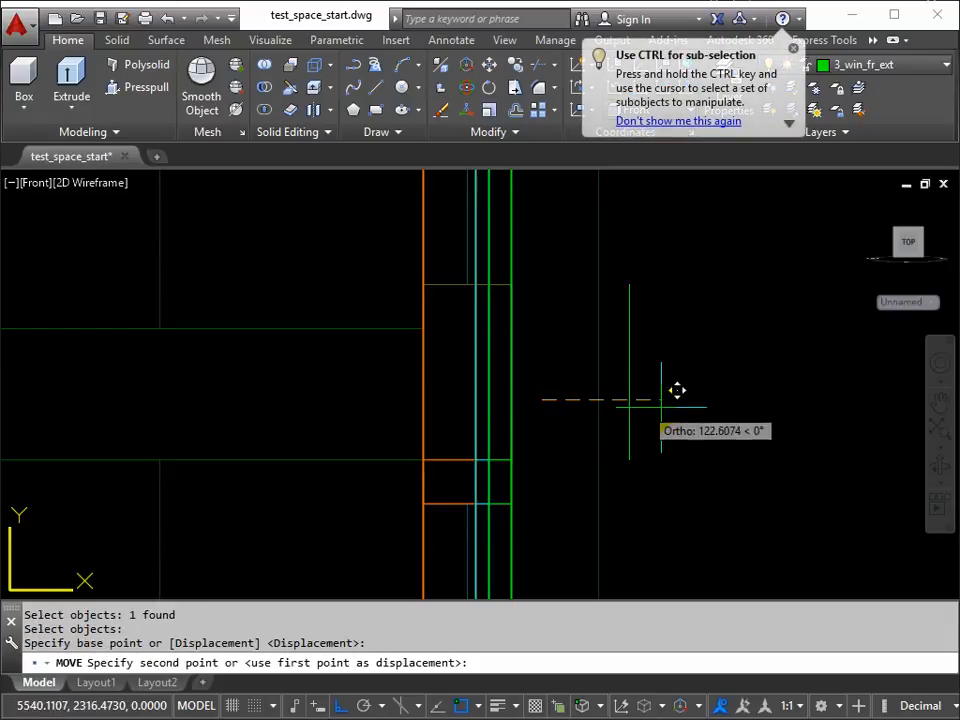
{"action": "left_click", "coordinate": [718, 398]}
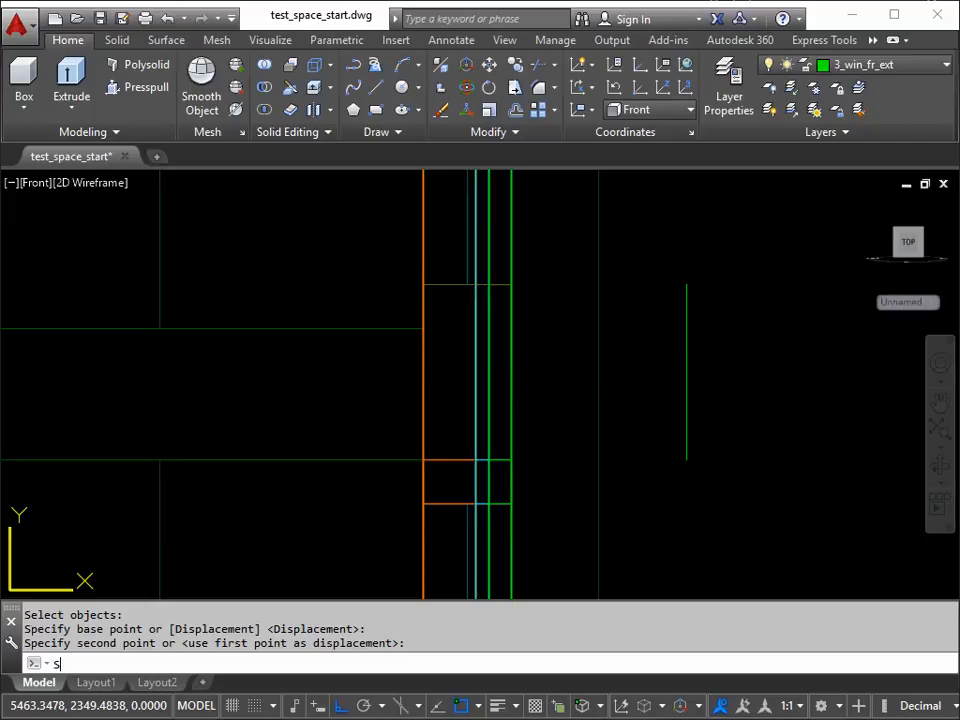
Step: Stretch the top edge of the frame piece below the slab up to the next level mark, using the vertical reference polyline's endpoints as displacement
{"action": "key", "text": "Return"}
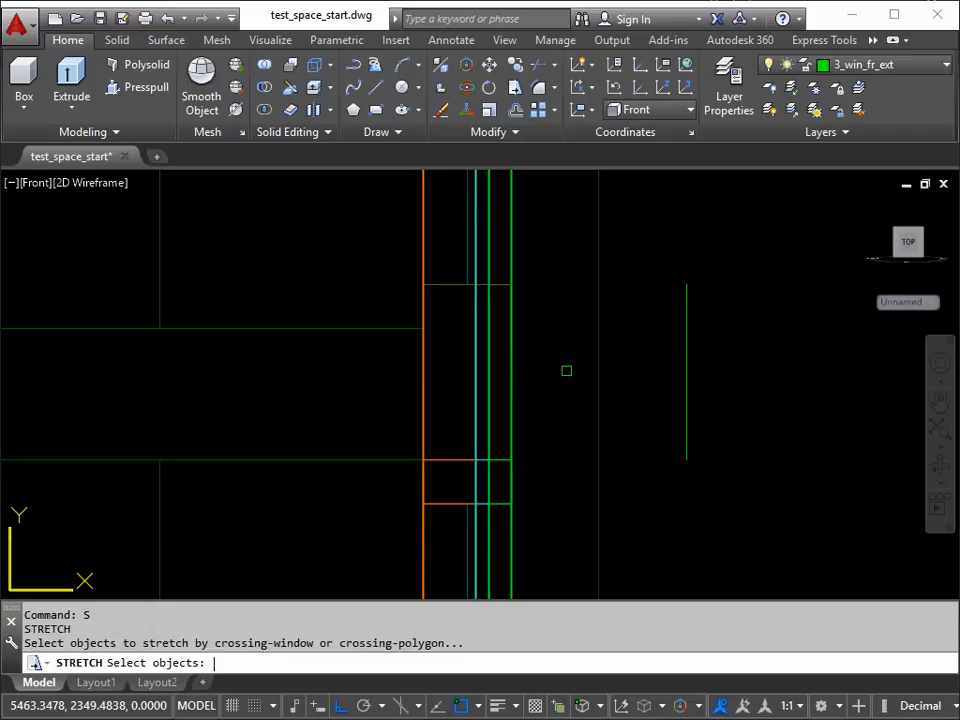
{"action": "left_click", "coordinate": [546, 425]}
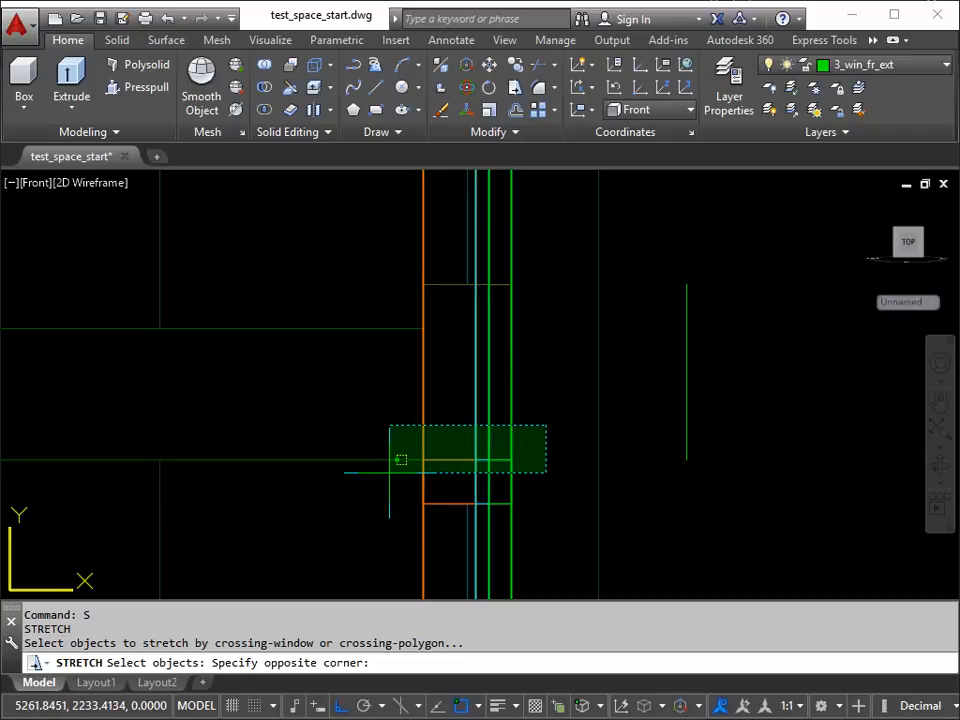
{"action": "left_click", "coordinate": [400, 459]}
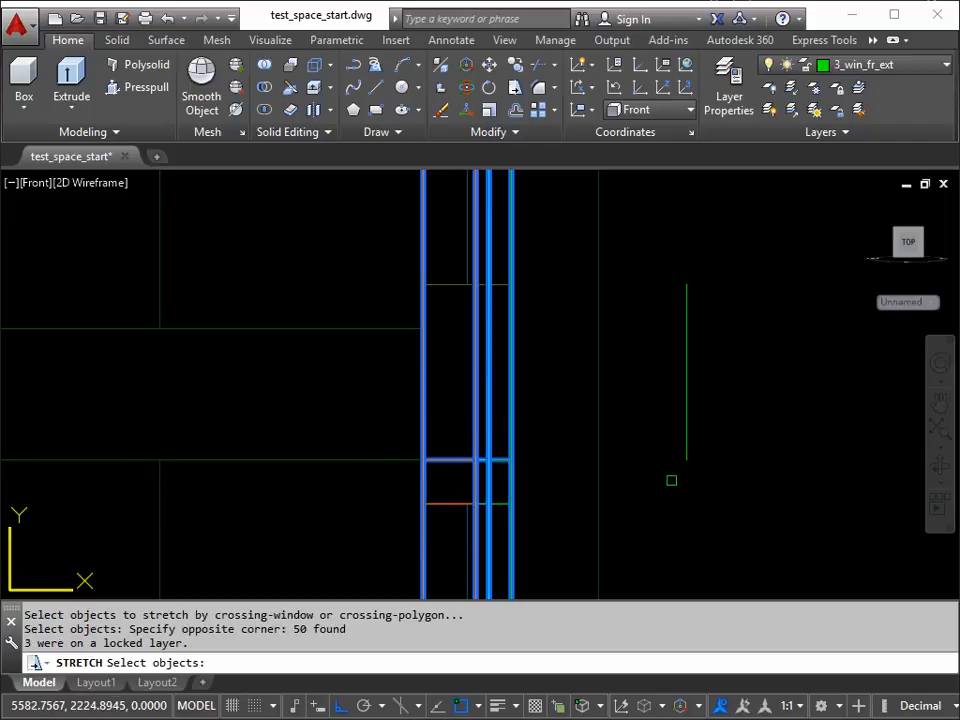
{"action": "key", "text": "Return"}
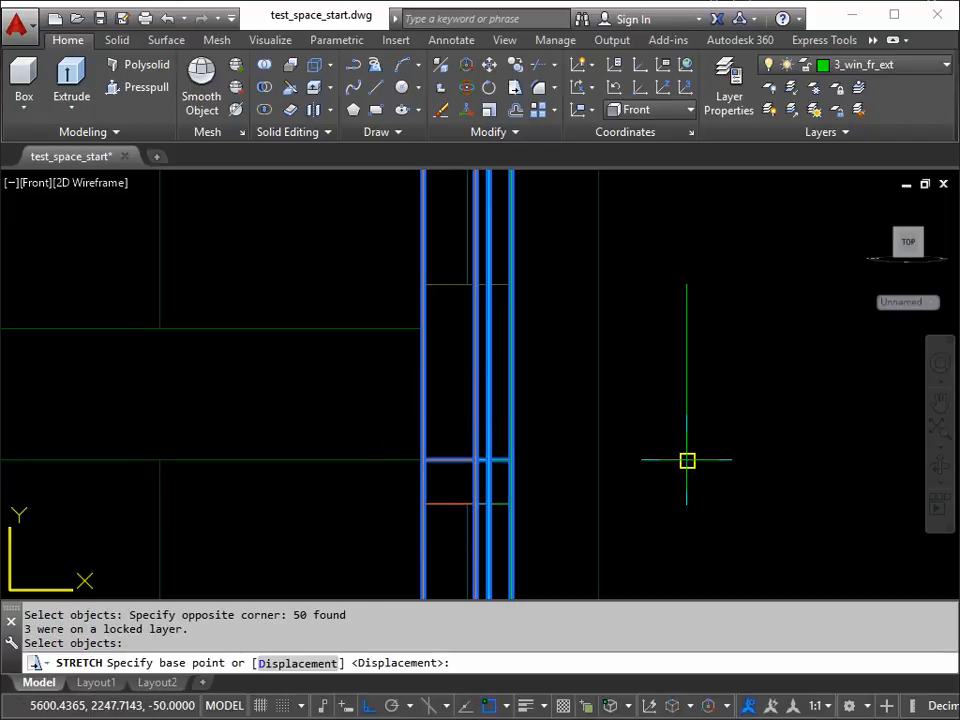
{"action": "left_click", "coordinate": [687, 460]}
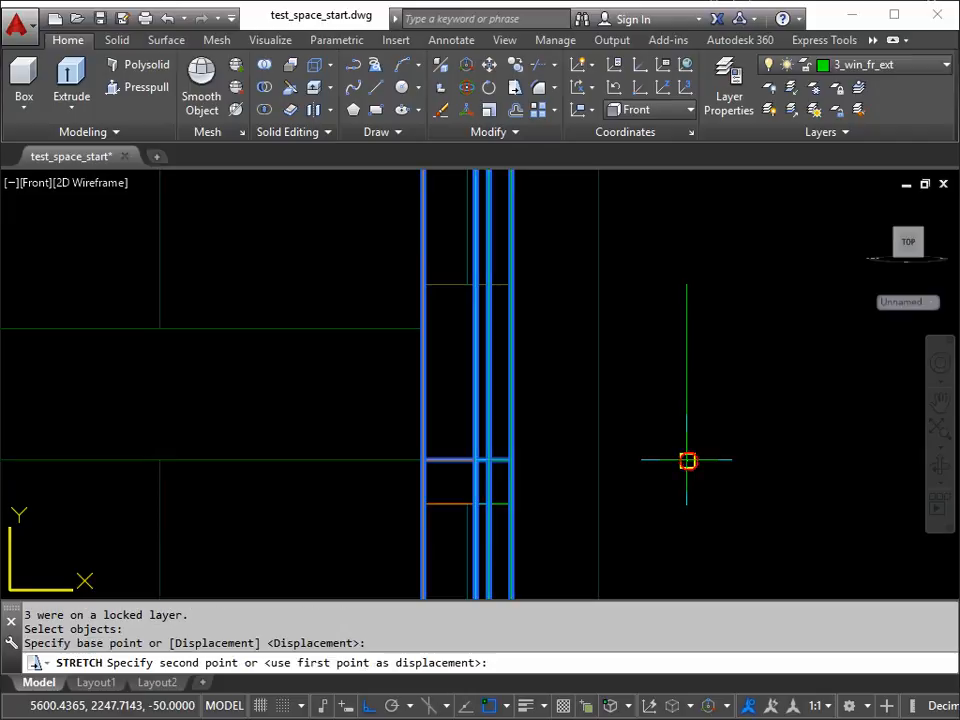
{"action": "left_click", "coordinate": [689, 283]}
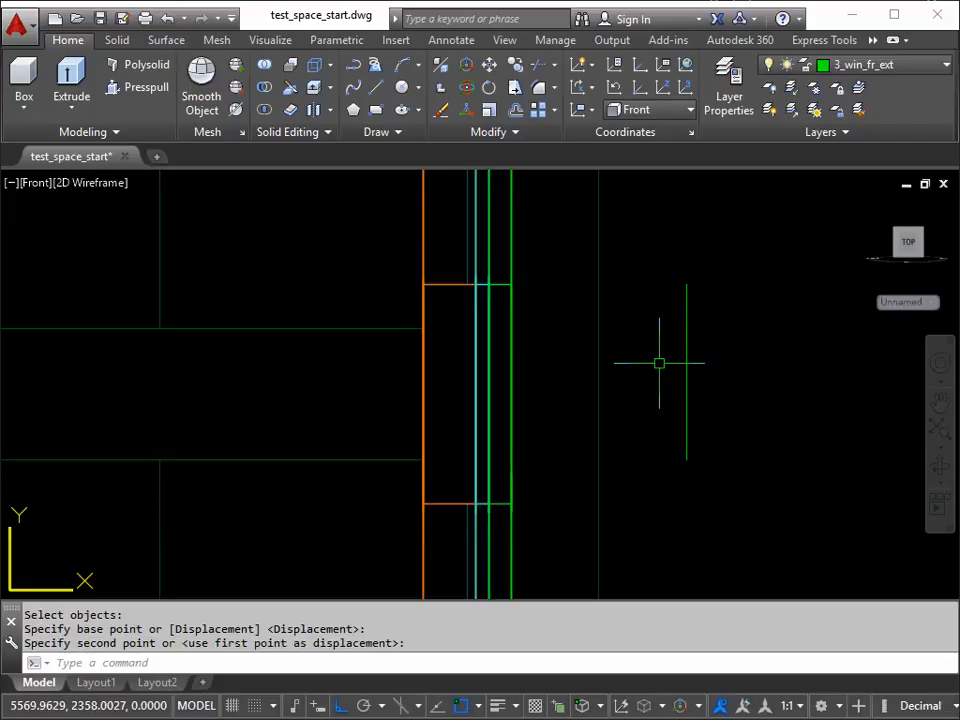
Step: Stretch the top frame row's corner between the orange and cyan parts up to the sloped edge, by the length of the shortest reference line
{"action": "scroll", "coordinate": [644, 322], "scroll_direction": "down", "scroll_amount": 2}
{"action": "mouse_move", "coordinate": [644, 322]}
{"action": "middle_mouse_down"}
{"action": "mouse_move", "coordinate": [649, 422]}
{"action": "mouse_move", "coordinate": [616, 550]}
{"action": "middle_mouse_up"}
{"action": "middle_click_drag", "start_coordinate": [589, 264], "coordinate": [575, 519]}
{"action": "middle_click_drag", "start_coordinate": [561, 247], "coordinate": [553, 489]}
{"action": "scroll", "coordinate": [511, 404], "scroll_direction": "up", "scroll_amount": 2}
{"action": "scroll", "coordinate": [520, 397], "scroll_direction": "up", "scroll_amount": 2}
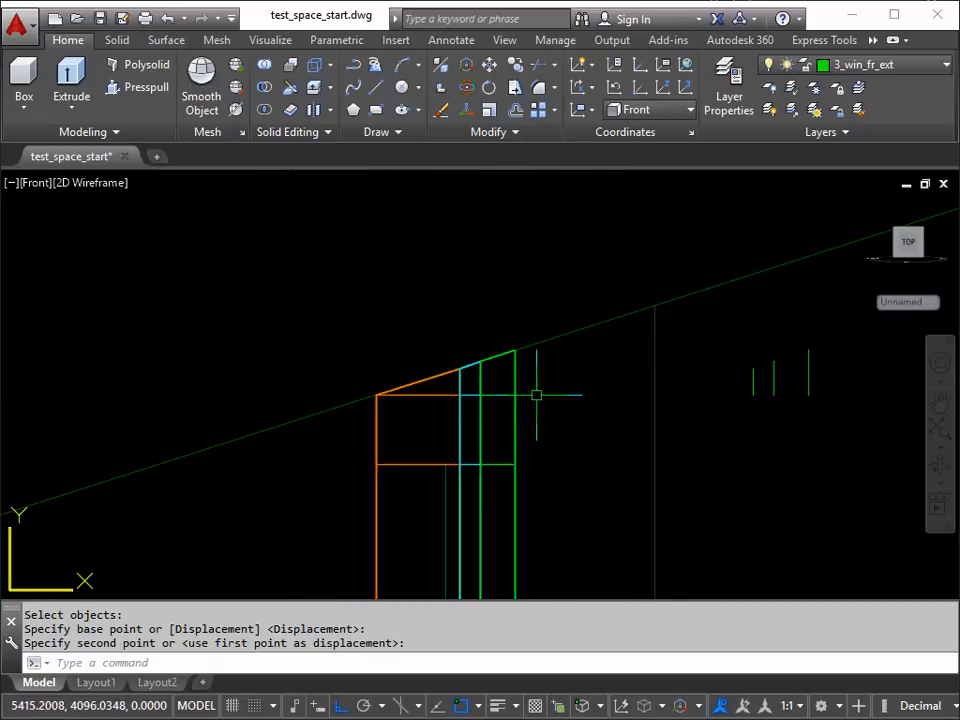
{"action": "scroll", "coordinate": [519, 395], "scroll_direction": "up", "scroll_amount": 2}
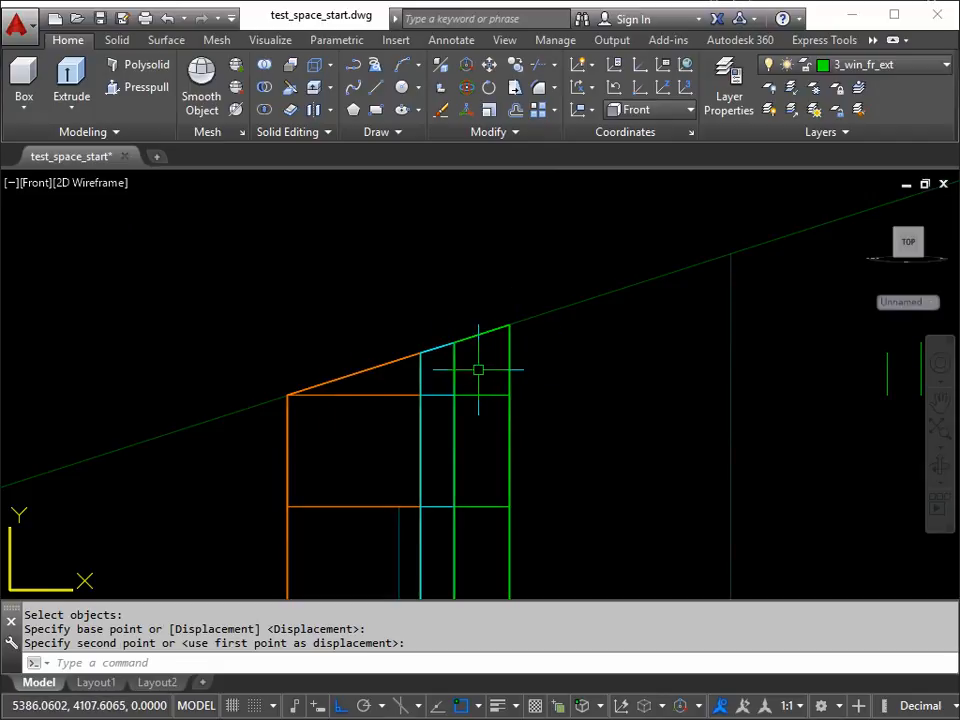
{"action": "mouse_move", "coordinate": [500, 382]}
{"action": "middle_mouse_down"}
{"action": "mouse_move", "coordinate": [324, 403]}
{"action": "mouse_move", "coordinate": [291, 396]}
{"action": "mouse_move", "coordinate": [321, 375]}
{"action": "mouse_move", "coordinate": [262, 376]}
{"action": "middle_mouse_up"}
{"action": "scroll", "coordinate": [297, 400], "scroll_direction": "up", "scroll_amount": 2}
{"action": "scroll", "coordinate": [297, 400], "scroll_direction": "down", "scroll_amount": 2}
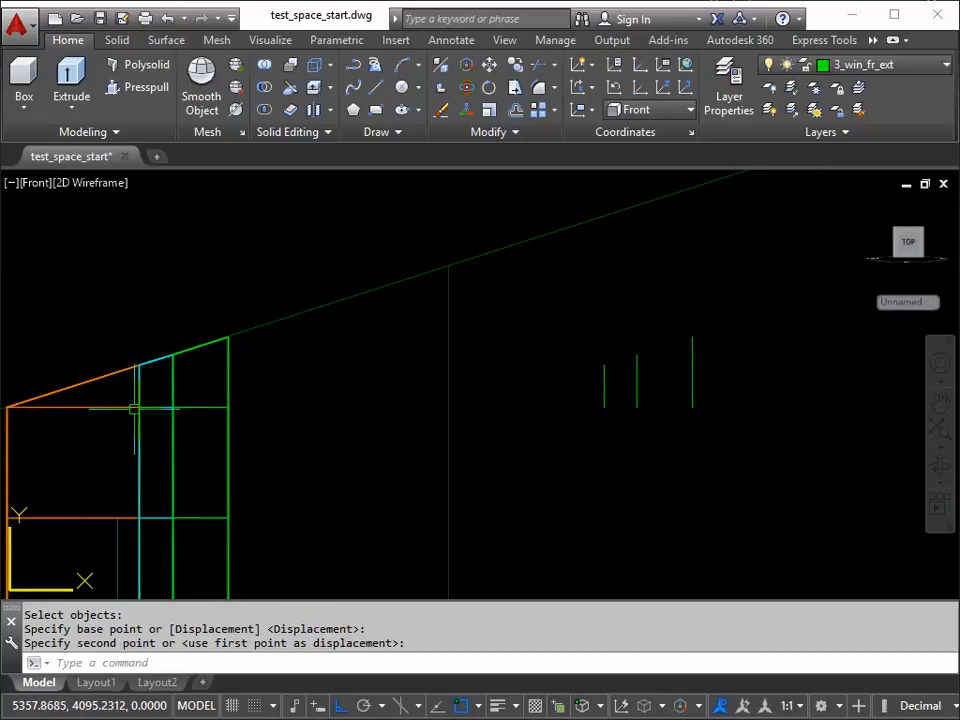
{"action": "key", "text": "Escape"}
{"action": "type", "text": "s"}
{"action": "key", "text": "Return"}
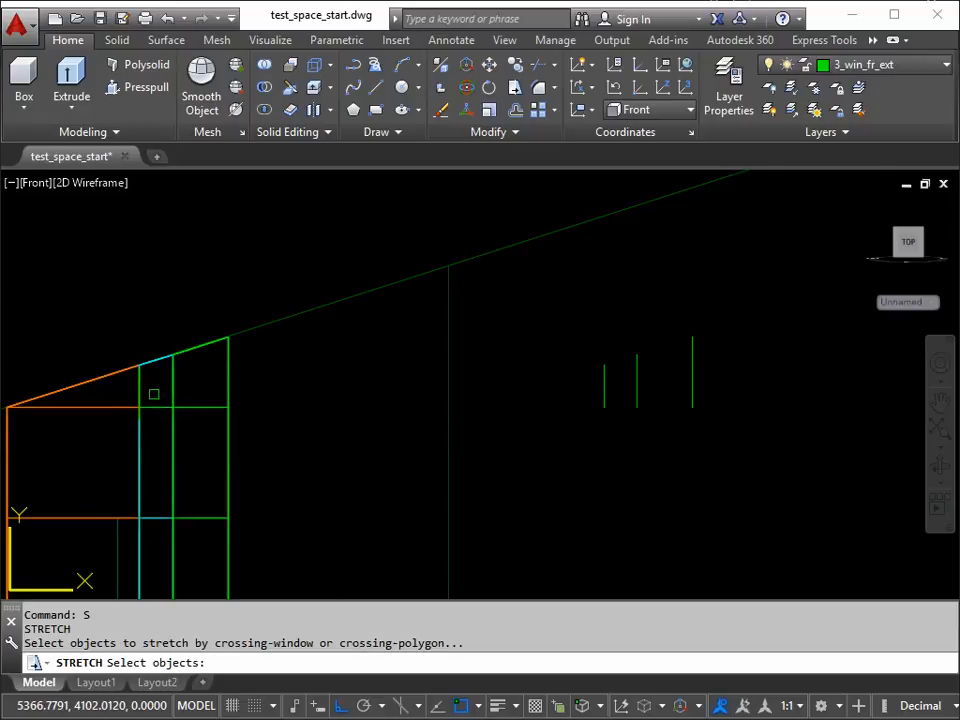
{"action": "left_click", "coordinate": [154, 394]}
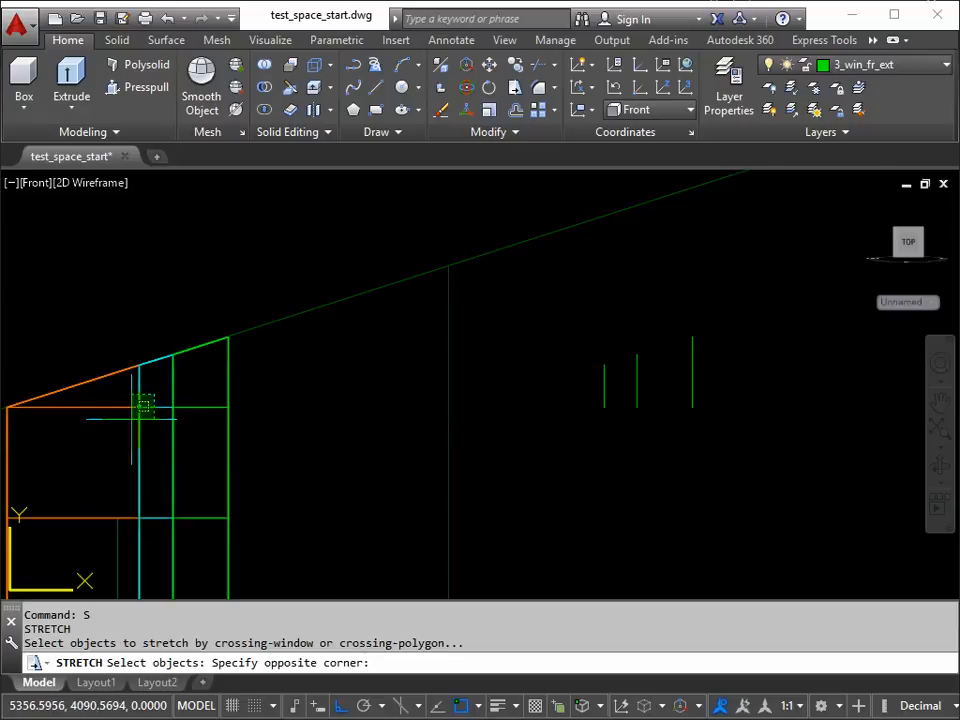
{"action": "left_click", "coordinate": [120, 425]}
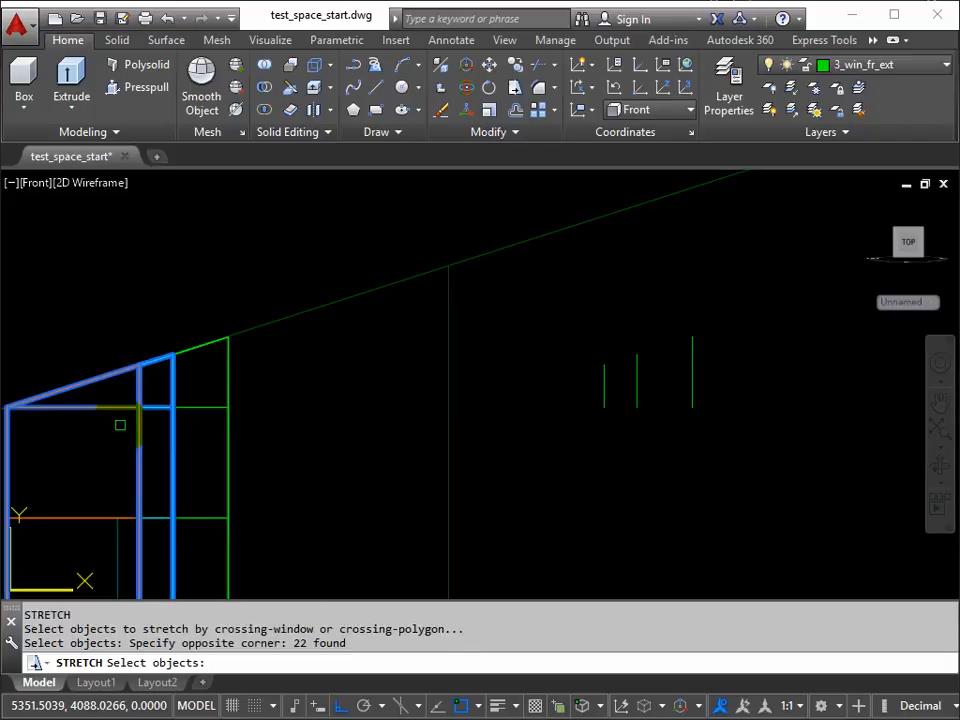
{"action": "key", "text": "Return"}
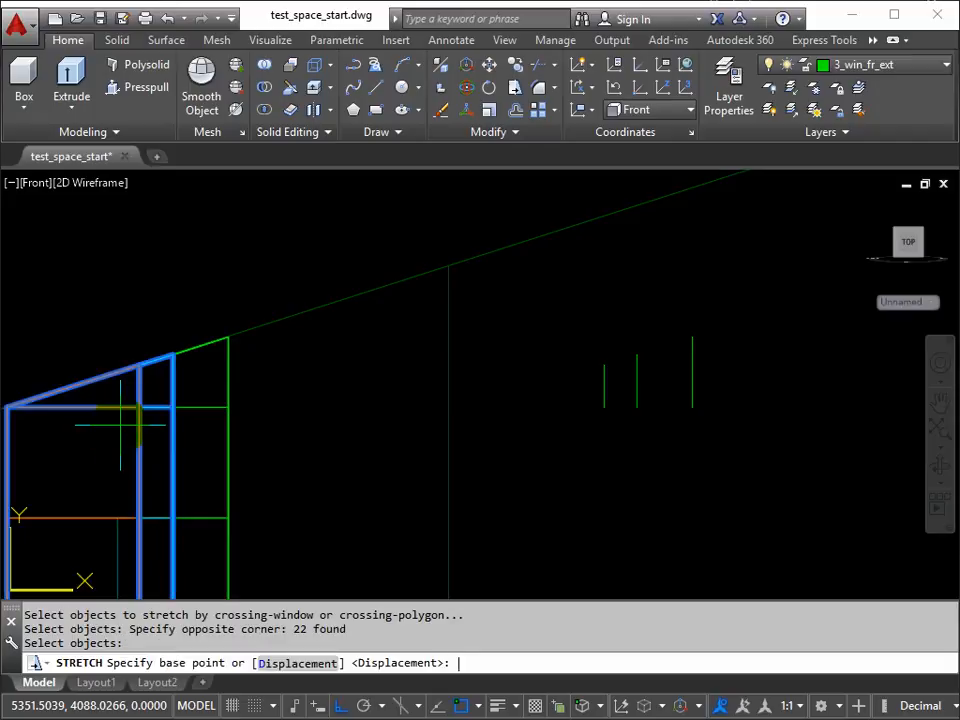
{"action": "left_click", "coordinate": [604, 407]}
{"action": "left_click", "coordinate": [603, 364]}
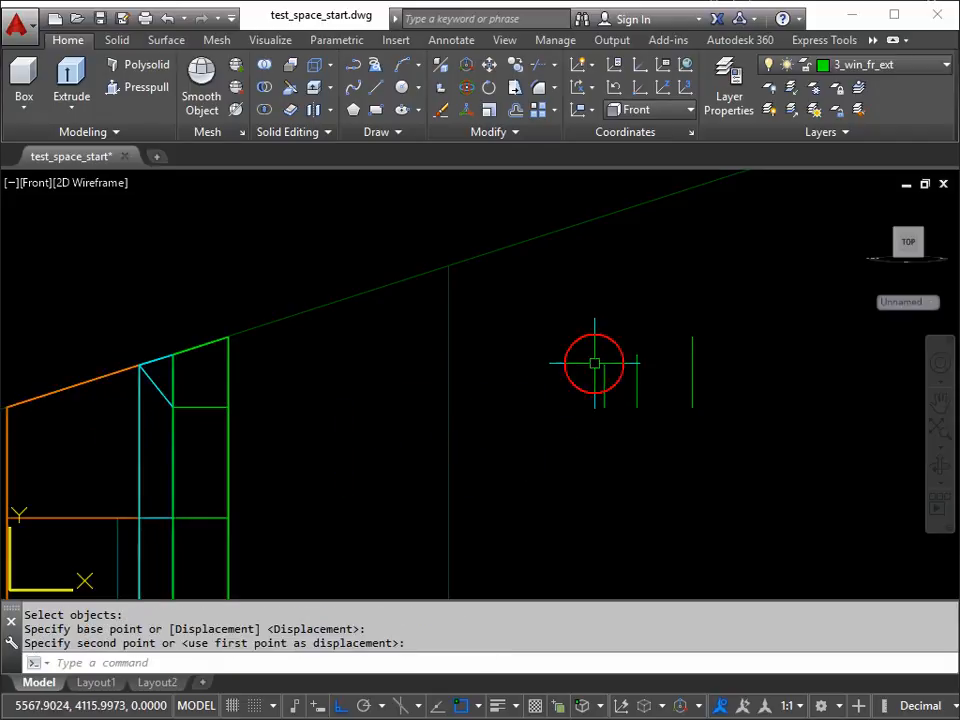
Step: Stretch the top frame row's corner between the cyan and green parts up to the sloped edge, by the length of the middle reference line
{"action": "key", "text": "Return"}
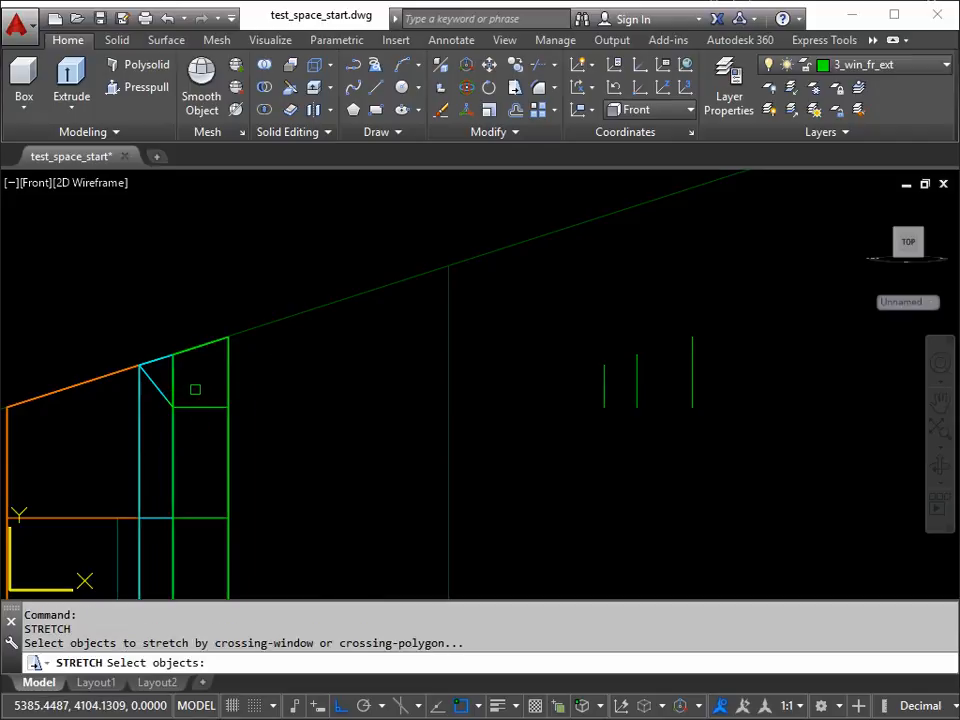
{"action": "left_click", "coordinate": [195, 389]}
{"action": "left_click", "coordinate": [155, 424]}
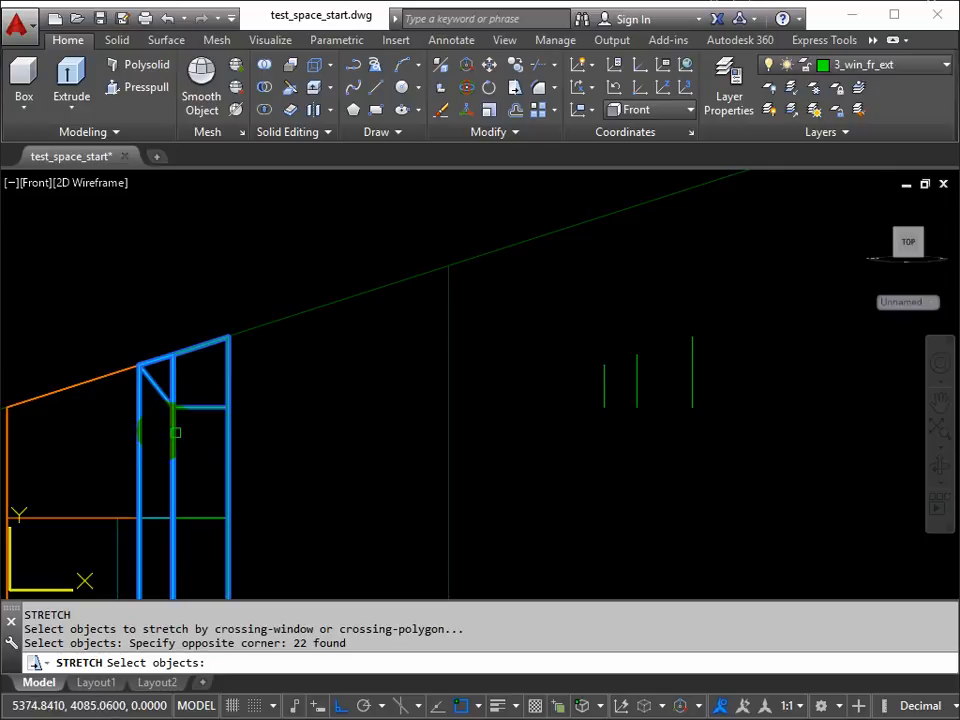
{"action": "key", "text": "Return"}
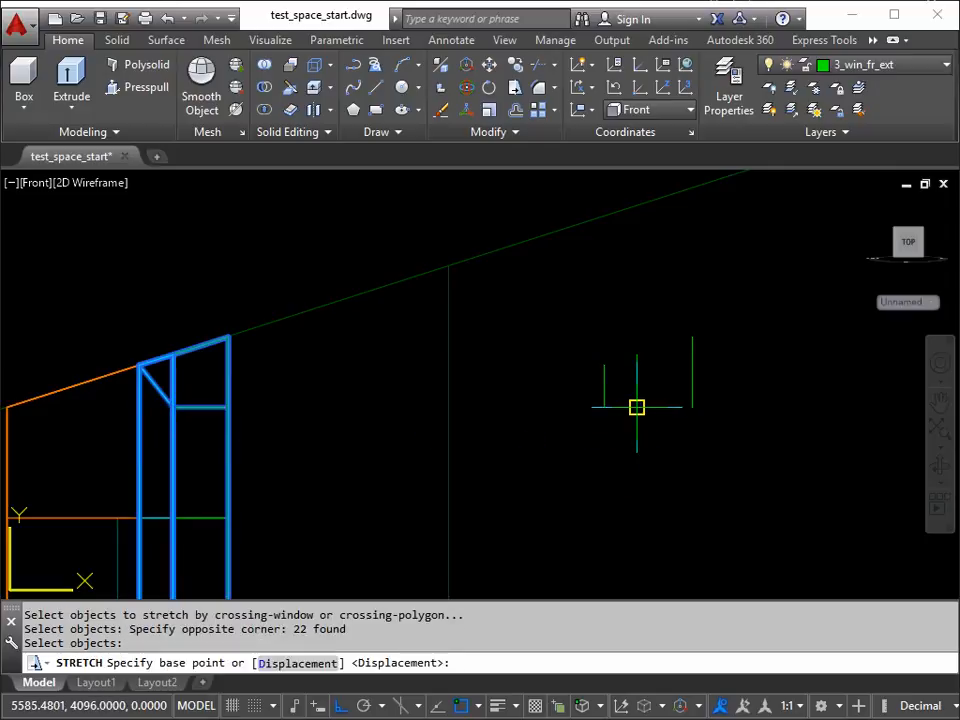
{"action": "left_click", "coordinate": [637, 407]}
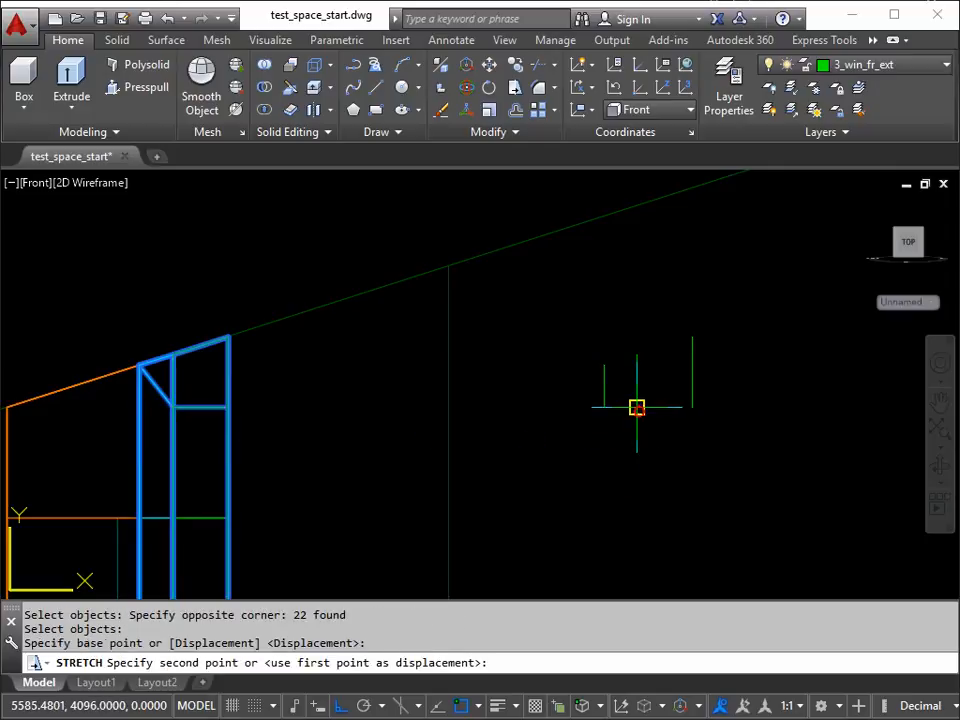
{"action": "left_click", "coordinate": [636, 355]}
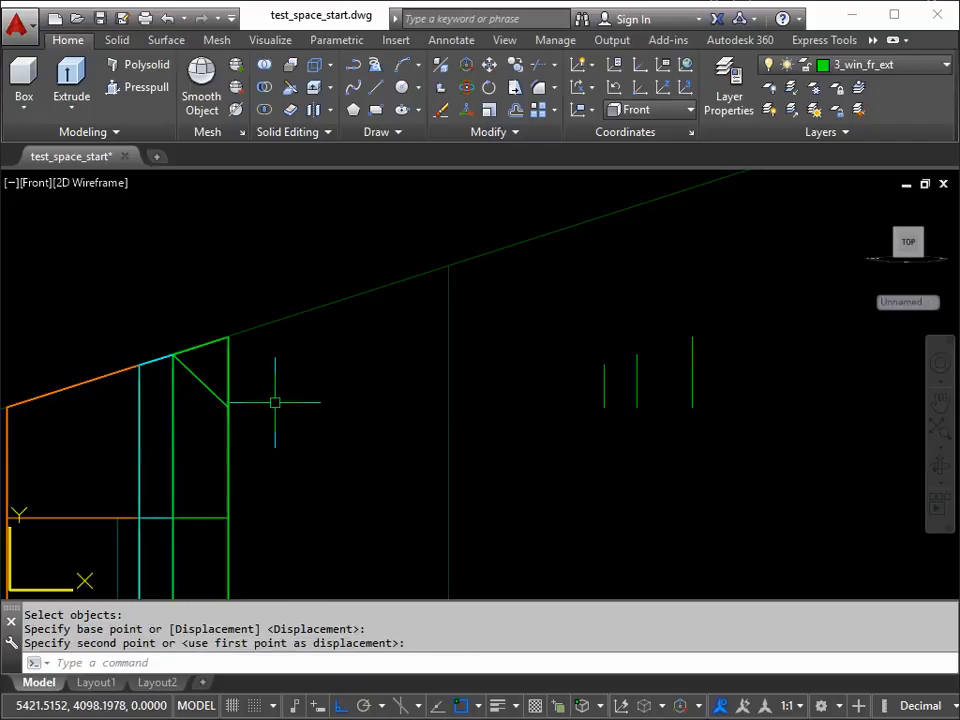
Step: Stretch the top frame row's outermost green corner up to the sloped edge, by the length of the longest reference line
{"action": "key", "text": "Return"}
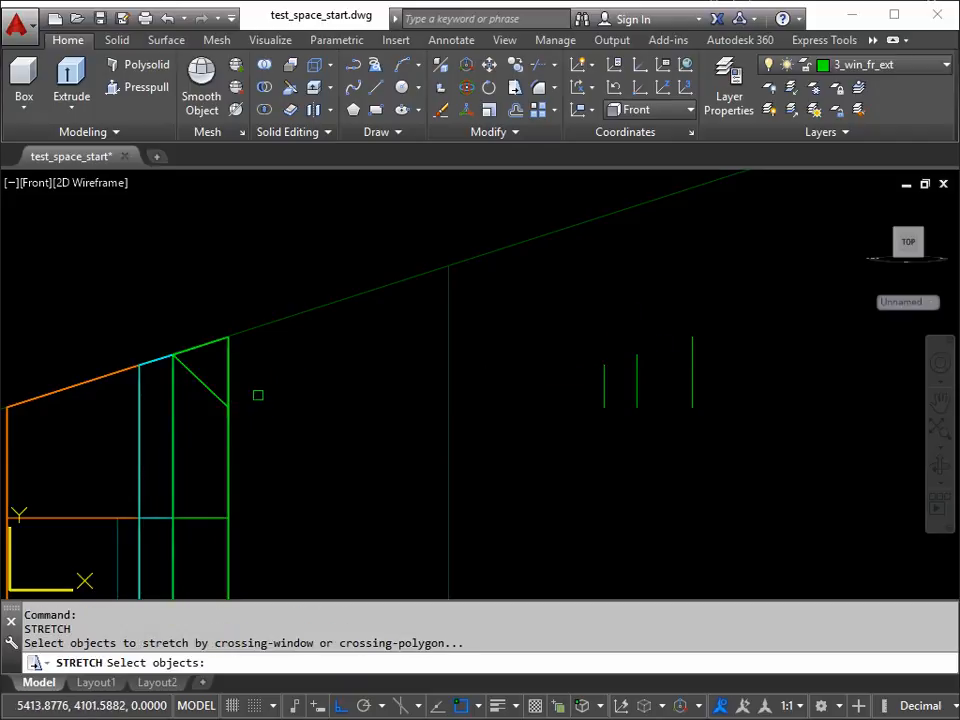
{"action": "left_click", "coordinate": [251, 390]}
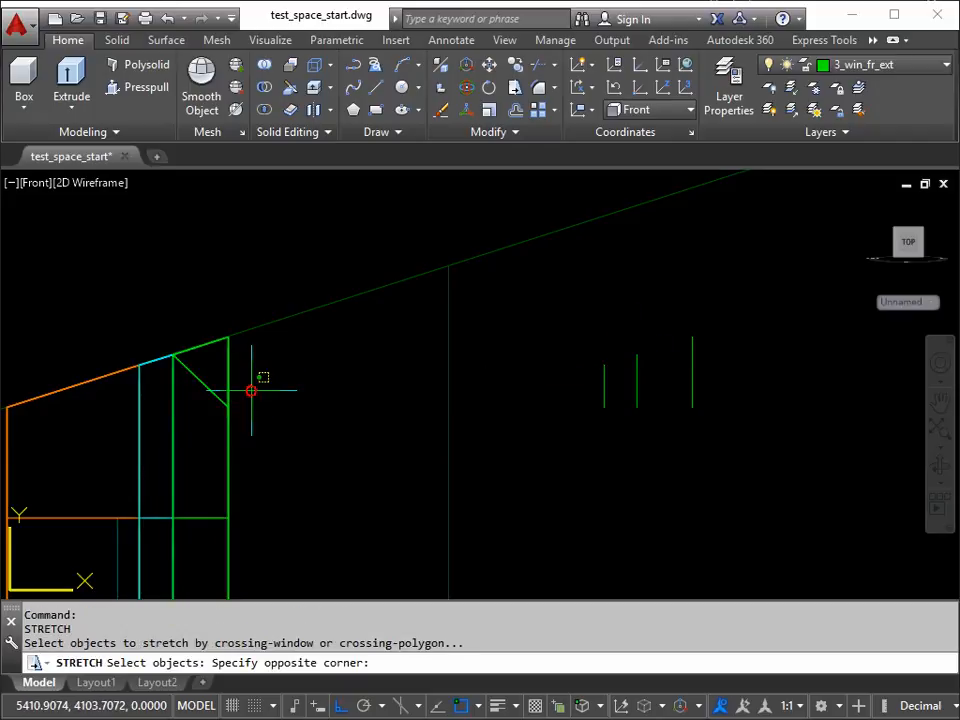
{"action": "left_click", "coordinate": [203, 427]}
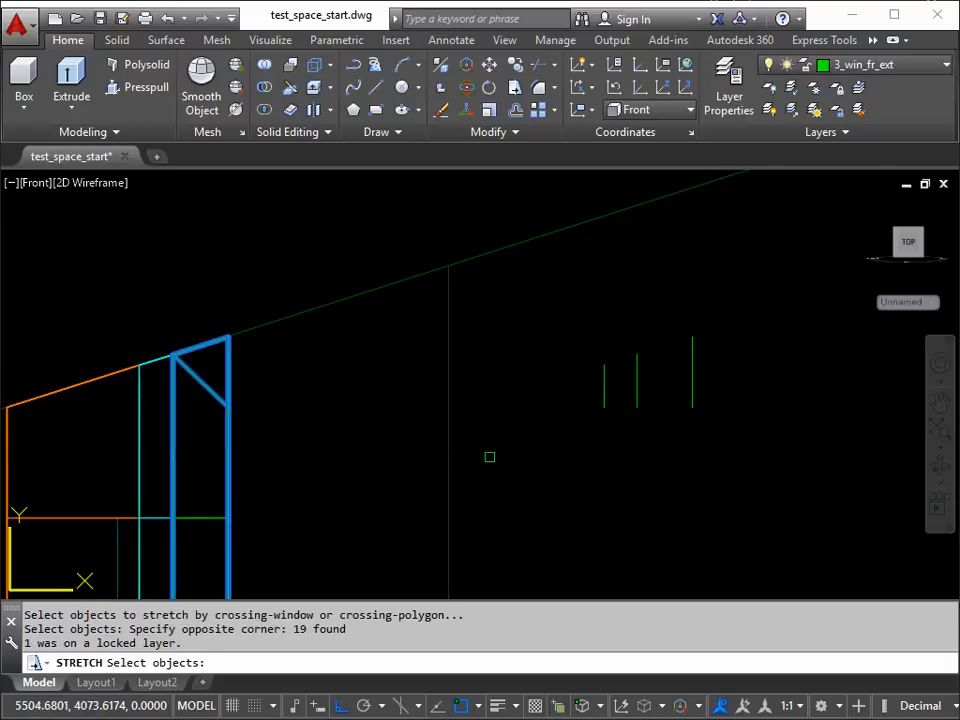
{"action": "key", "text": "Return"}
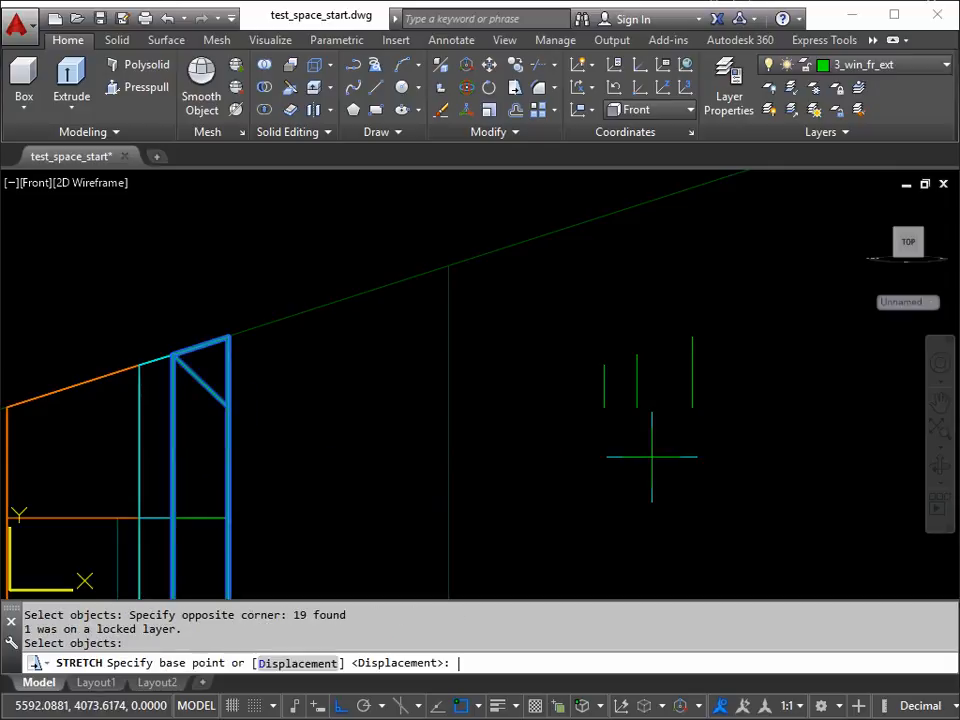
{"action": "left_click", "coordinate": [692, 407]}
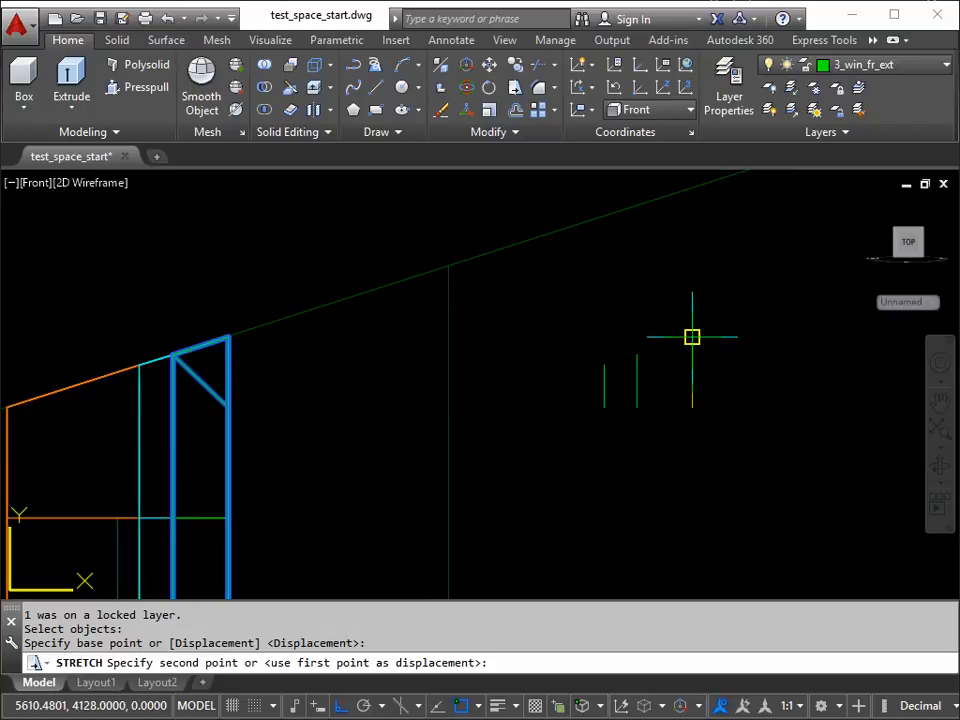
{"action": "left_click", "coordinate": [692, 342]}
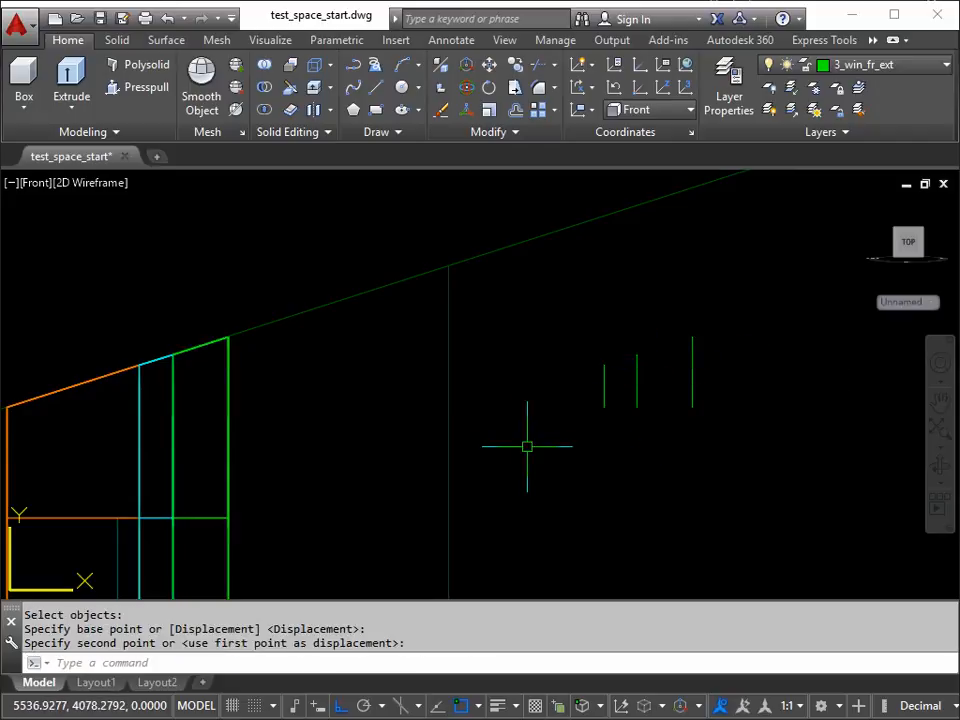
Step: Erase the three short reference lines beside the sloped frame top and the vertical reference polyline at slab level
{"action": "left_click", "coordinate": [573, 446]}
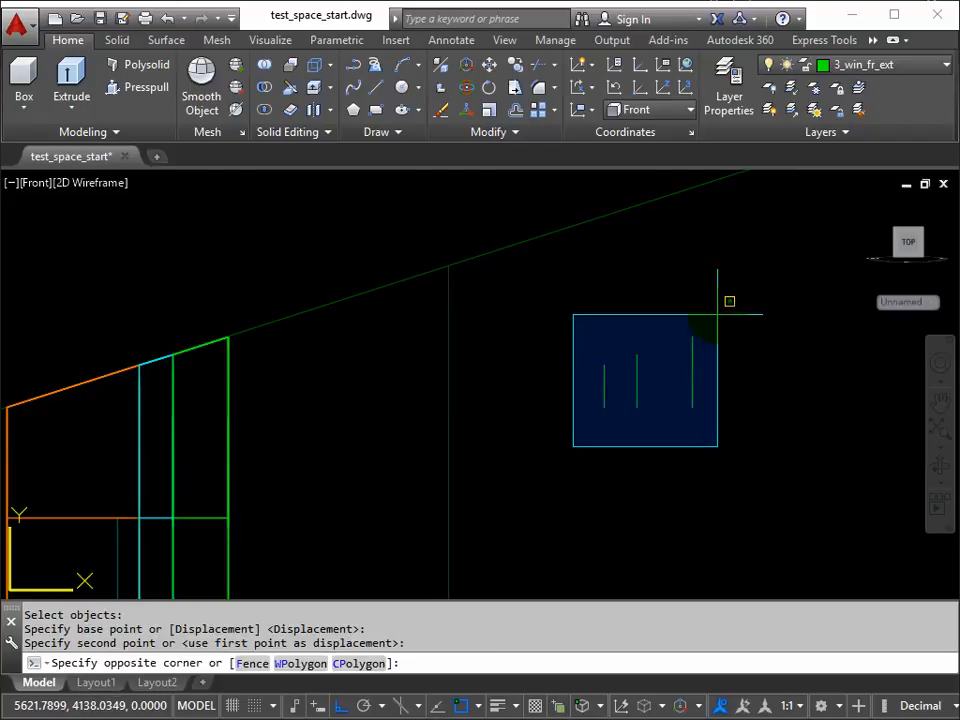
{"action": "left_click", "coordinate": [717, 315]}
{"action": "key", "text": "Delete"}
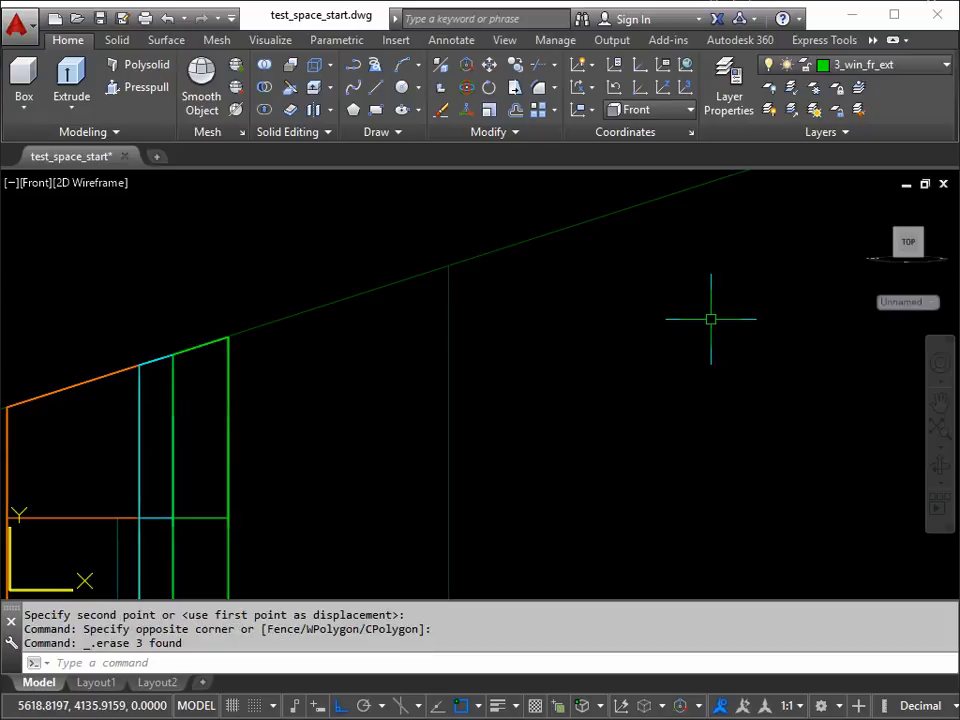
{"action": "middle_click_drag", "start_coordinate": [585, 383], "coordinate": [551, 422], "text": "shift"}
{"action": "middle_click_drag", "start_coordinate": [519, 490], "coordinate": [534, 279]}
{"action": "scroll", "coordinate": [406, 427], "scroll_direction": "up", "scroll_amount": 2}
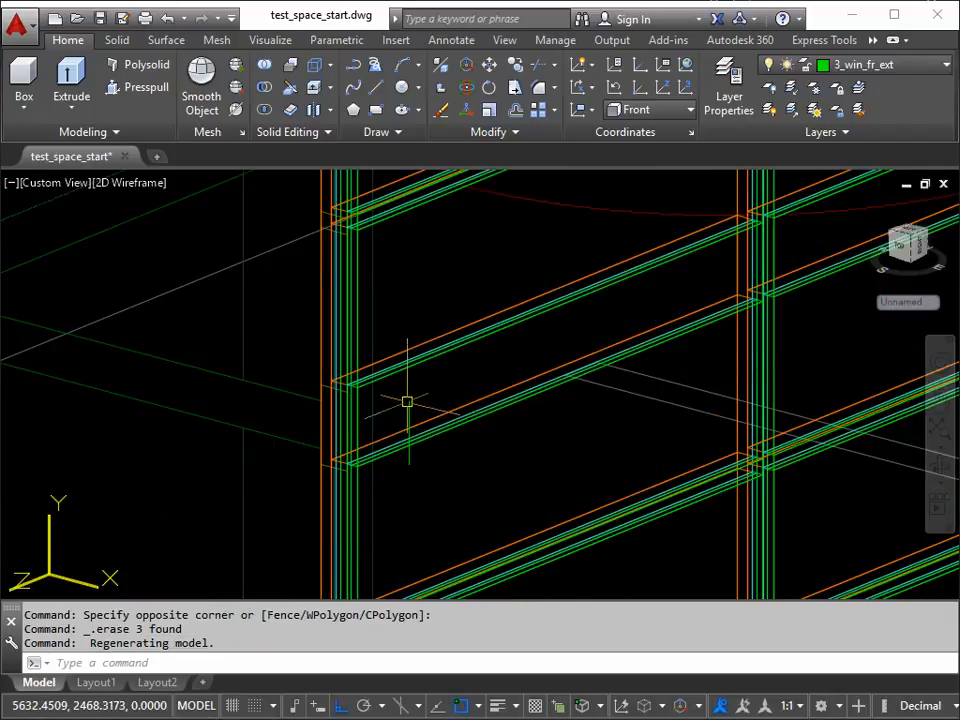
{"action": "left_click", "coordinate": [409, 402]}
{"action": "key", "text": "Delete"}
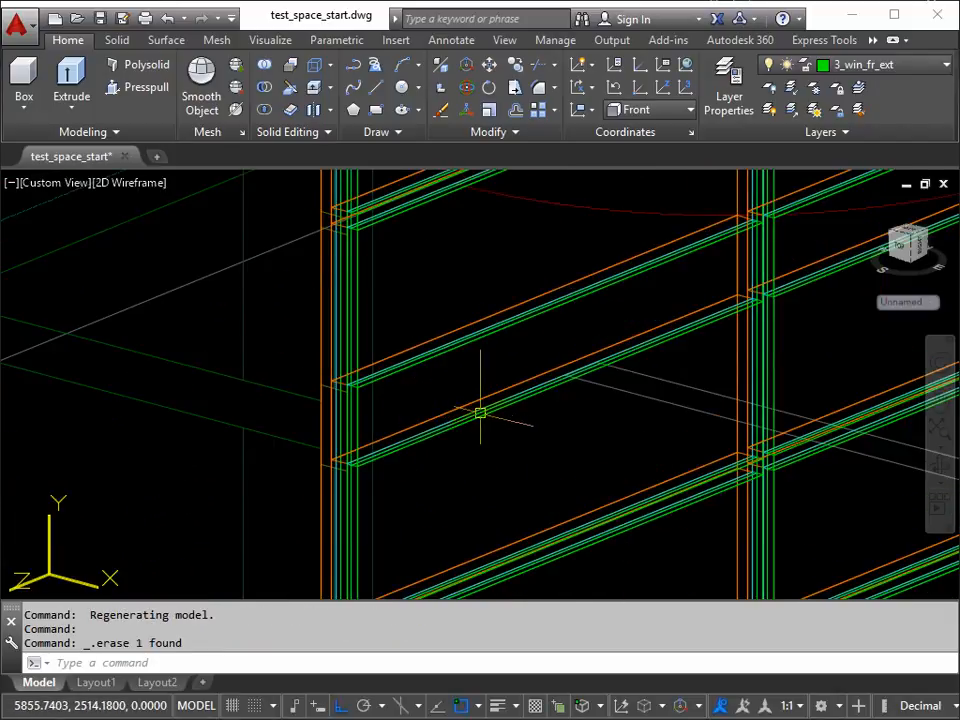
Step: Show the whole window frame in a 3D view with the Shaded with edges visual style
{"action": "scroll", "coordinate": [441, 386], "scroll_direction": "down", "scroll_amount": 4}
{"action": "mouse_move", "coordinate": [461, 392]}
{"action": "middle_mouse_down"}
{"action": "mouse_move", "coordinate": [469, 368]}
{"action": "mouse_move", "coordinate": [447, 391]}
{"action": "middle_mouse_up"}
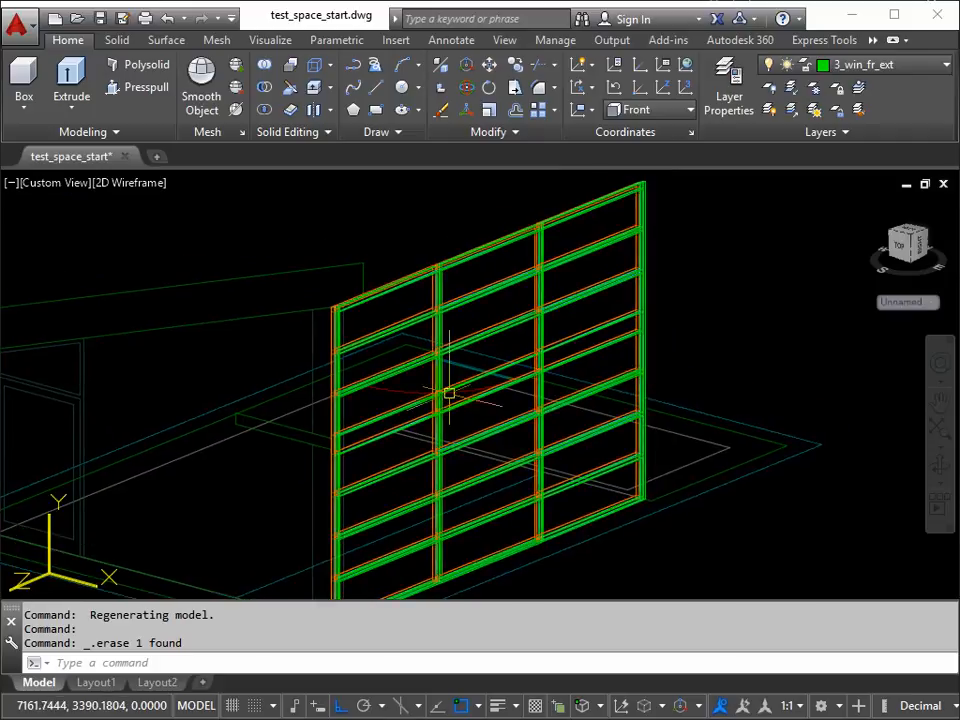
{"action": "left_click", "coordinate": [127, 184]}
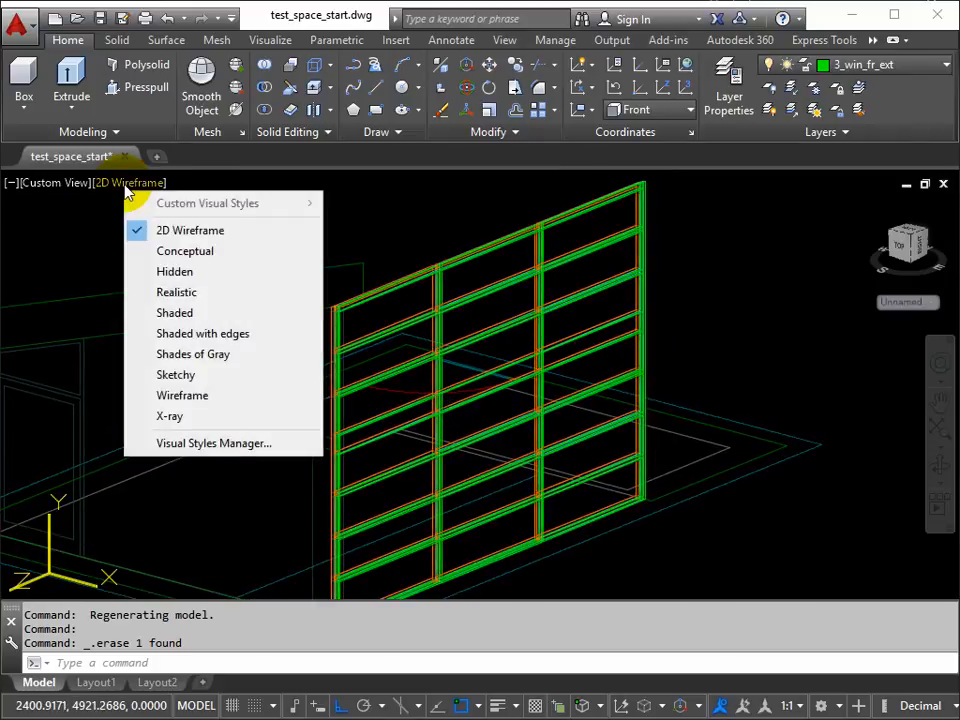
{"action": "left_click", "coordinate": [207, 336]}
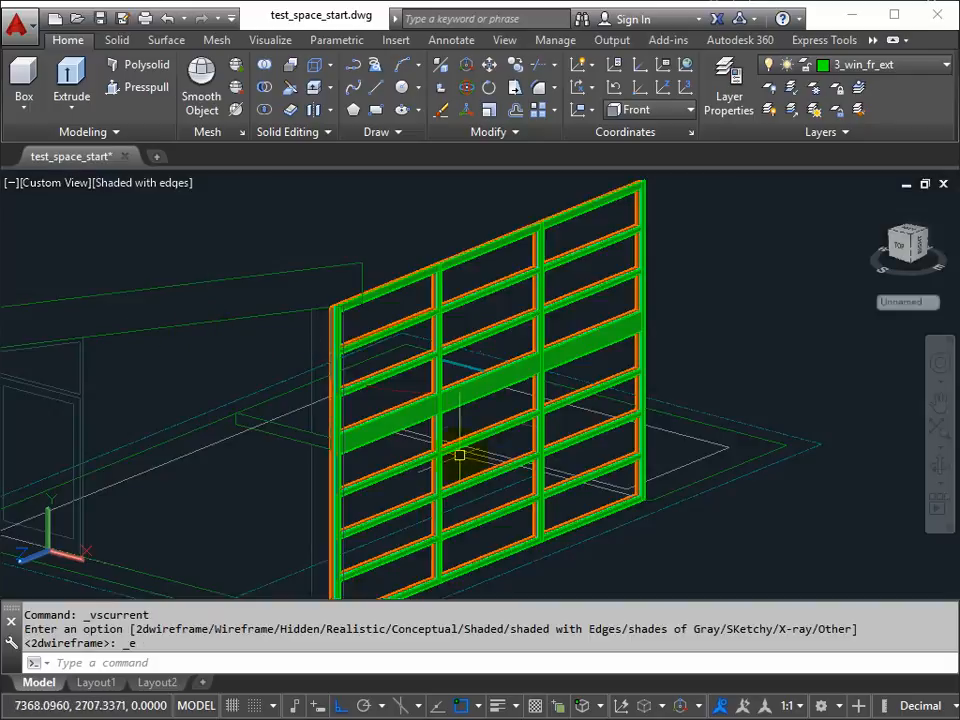
Step: Examine the tall slab-level frame piece and its junction with the vertical post
{"action": "scroll", "coordinate": [464, 487], "scroll_direction": "up", "scroll_amount": 3}
{"action": "scroll", "coordinate": [320, 380], "scroll_direction": "up", "scroll_amount": 3}
{"action": "scroll", "coordinate": [509, 234], "scroll_direction": "up", "scroll_amount": 3}
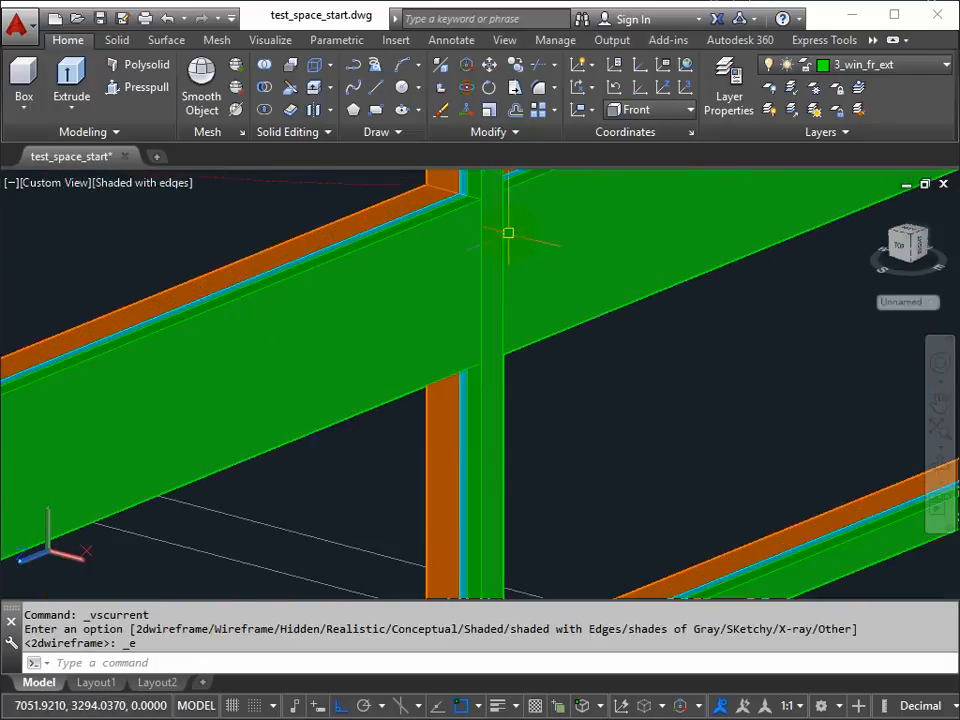
{"action": "scroll", "coordinate": [500, 214], "scroll_direction": "up", "scroll_amount": 3}
{"action": "middle_click_drag", "start_coordinate": [493, 229], "coordinate": [446, 402]}
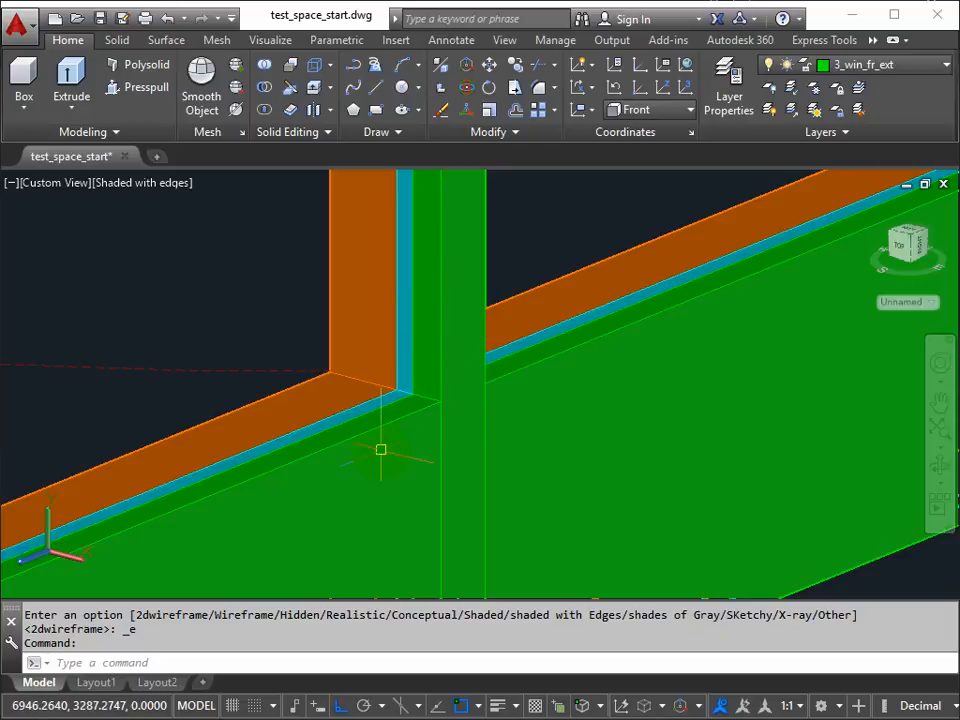
{"action": "scroll", "coordinate": [380, 449], "scroll_direction": "down", "scroll_amount": 3}
{"action": "scroll", "coordinate": [517, 456], "scroll_direction": "down", "scroll_amount": 2}
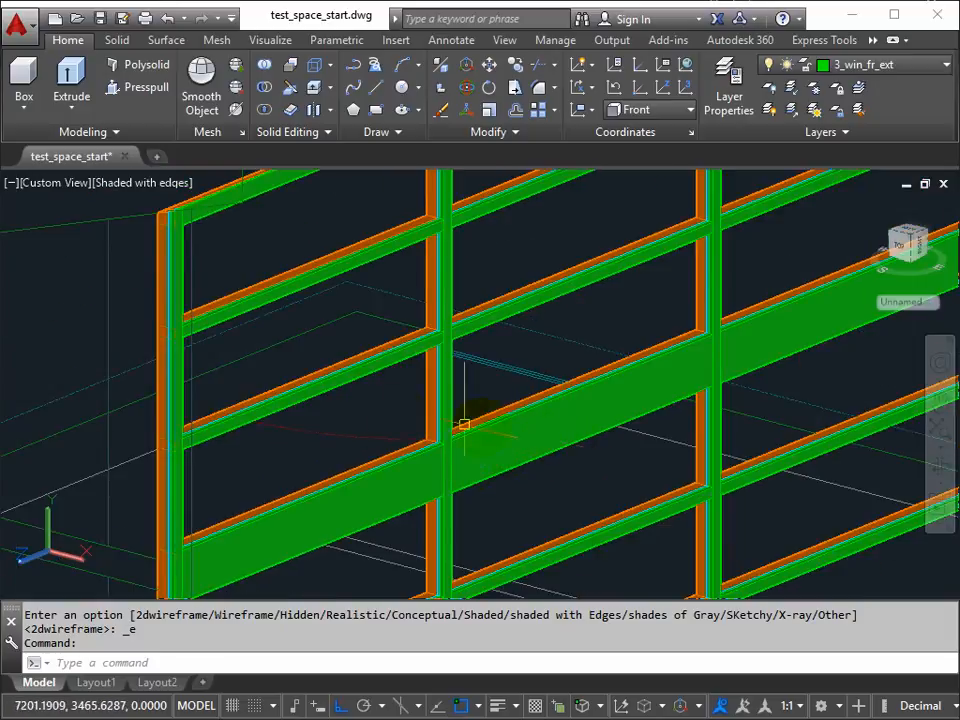
Step: Return the whole model to the 2D Wireframe visual style
{"action": "scroll", "coordinate": [317, 363], "scroll_direction": "down", "scroll_amount": 6}
{"action": "scroll", "coordinate": [465, 363], "scroll_direction": "down", "scroll_amount": 2}
{"action": "scroll", "coordinate": [465, 363], "scroll_direction": "up", "scroll_amount": 2}
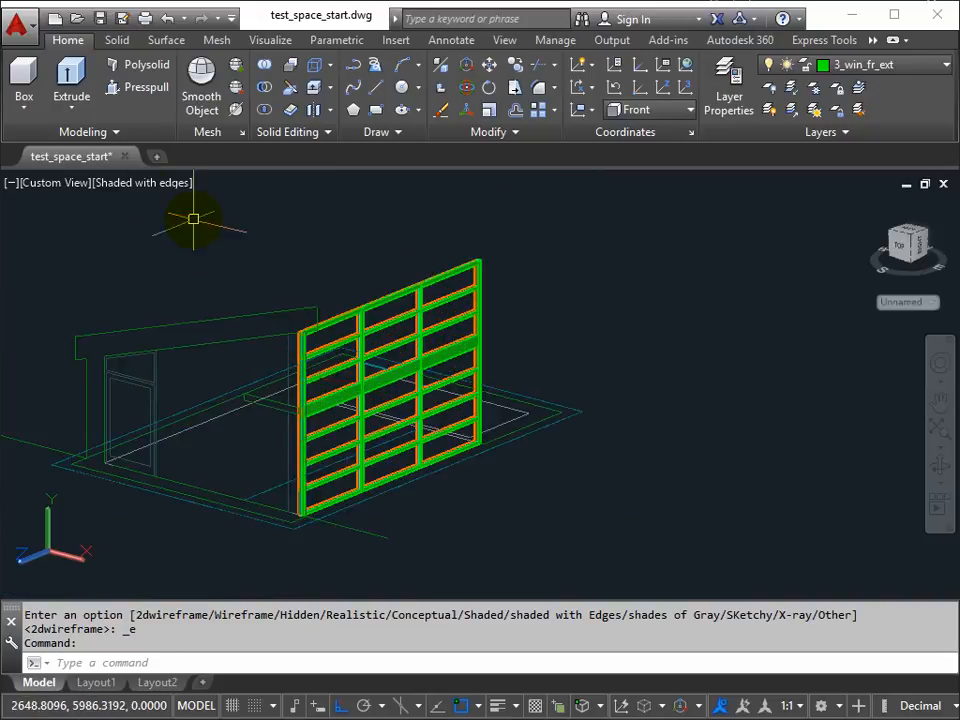
{"action": "left_click", "coordinate": [139, 186]}
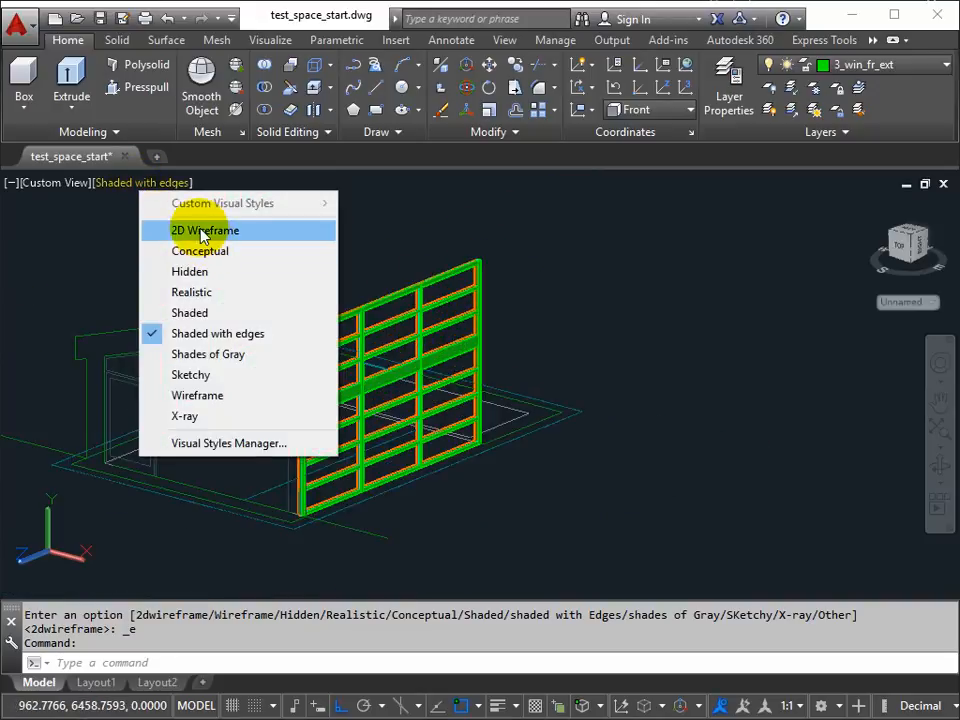
{"action": "left_click", "coordinate": [204, 233]}
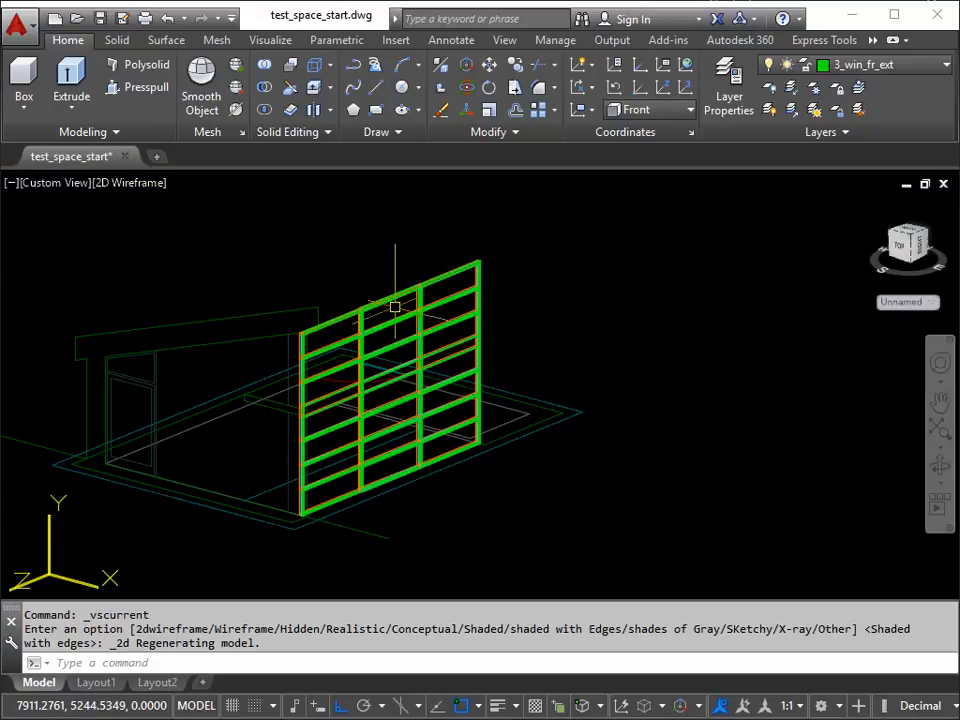
Step: Try stretching the window frame's far end post about 3200 units outward along the negative Z axis, lengthening the last bay
{"action": "key", "text": "Return"}
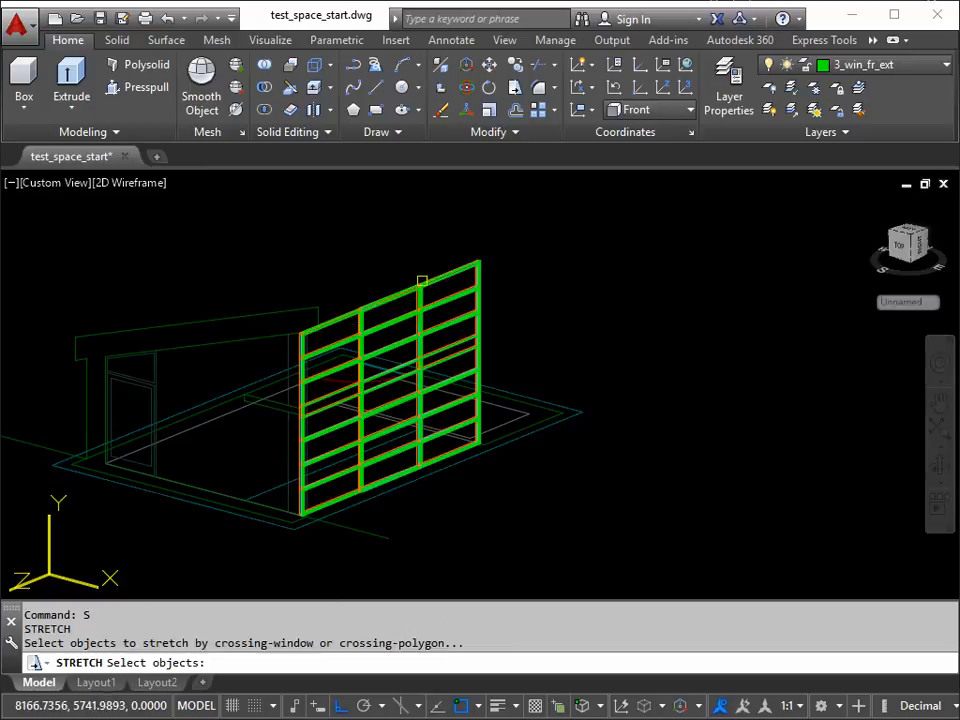
{"action": "left_click", "coordinate": [503, 239]}
{"action": "left_click", "coordinate": [454, 482]}
{"action": "key", "text": "Return"}
{"action": "left_click", "coordinate": [505, 547]}
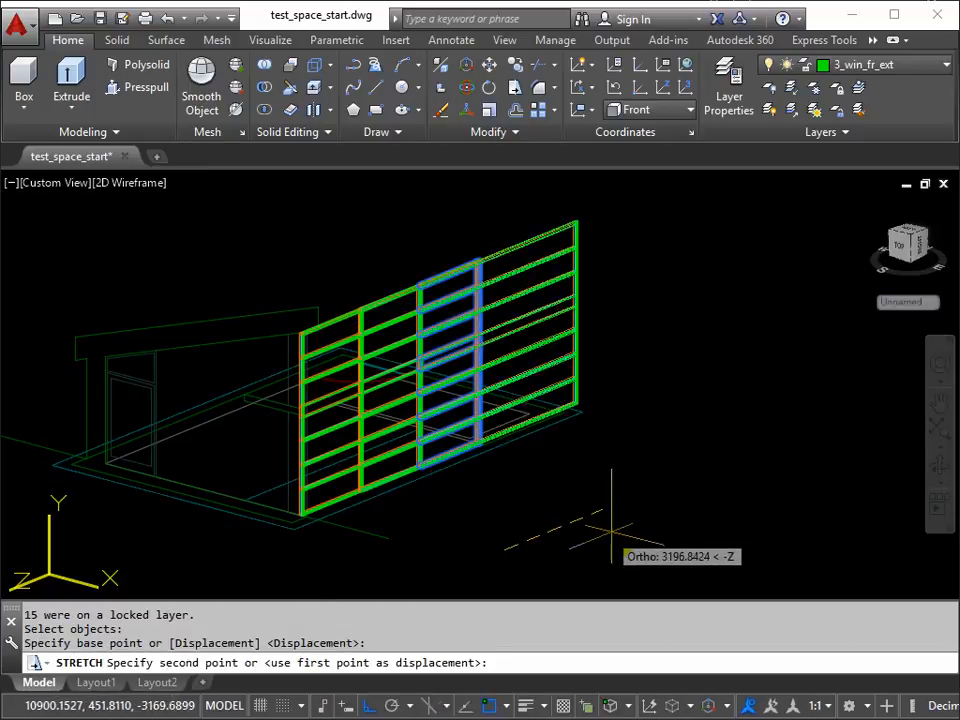
{"action": "left_click", "coordinate": [615, 531]}
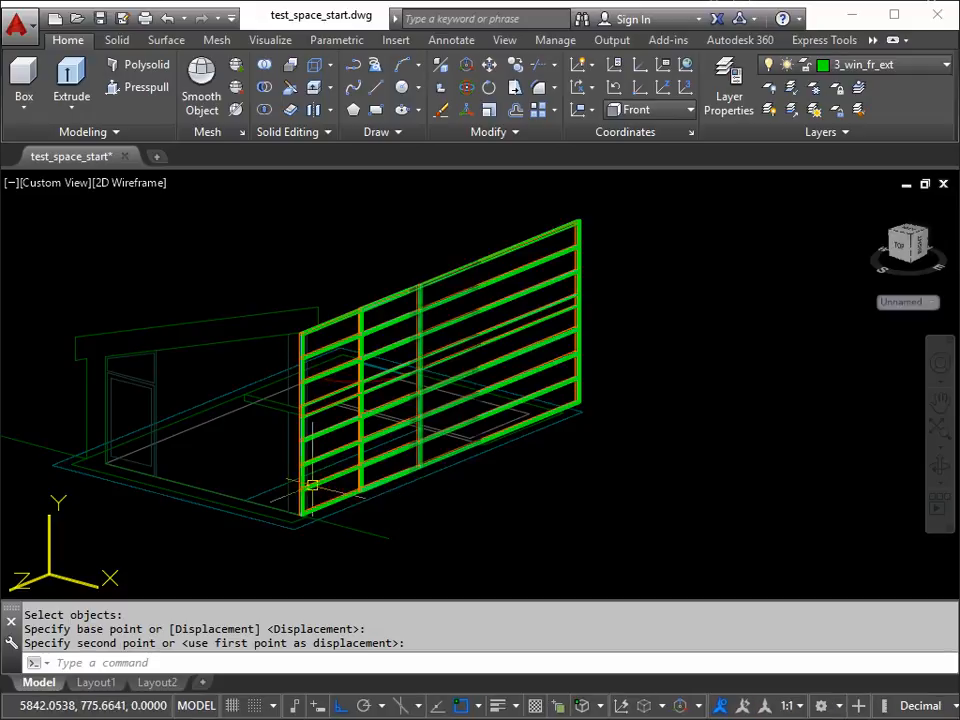
Step: Show the plan view of the current UCS, framing the window rows around slab level
{"action": "type", "text": "PL"}
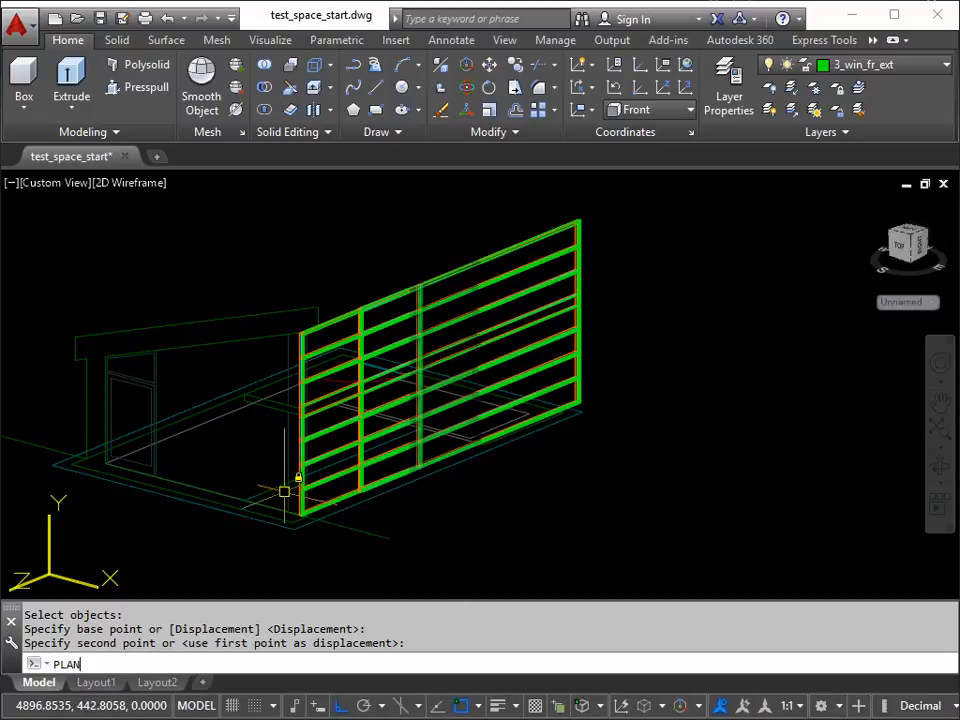
{"action": "type", "text": "AN"}
{"action": "key", "text": "Return"}
{"action": "key", "text": "Return"}
{"action": "scroll", "coordinate": [720, 452], "scroll_direction": "up", "scroll_amount": 3}
{"action": "middle_click_drag", "start_coordinate": [765, 452], "coordinate": [615, 439]}
{"action": "scroll", "coordinate": [615, 439], "scroll_direction": "down", "scroll_amount": 4}
Step: Try stretching the horizontal frame row just below slab level about 270 units straight up, selecting it with a crossing window
{"action": "type", "text": "s"}
{"action": "key", "text": "Return"}
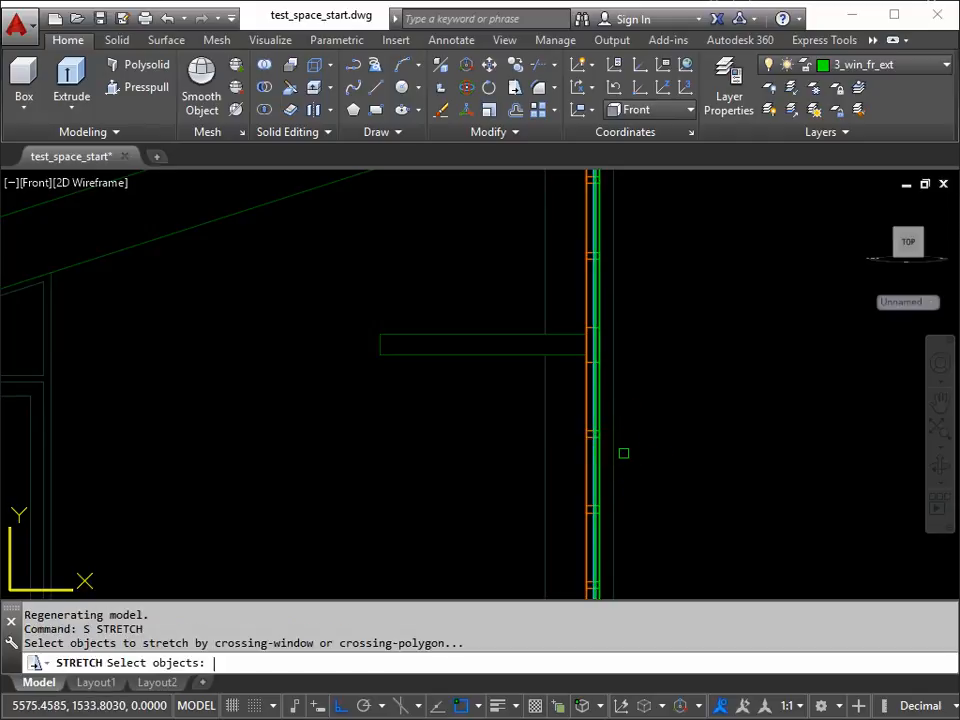
{"action": "type", "text": "C"}
{"action": "key", "text": "Return"}
{"action": "left_click", "coordinate": [636, 418]}
{"action": "left_click", "coordinate": [562, 460]}
{"action": "key", "text": "Return"}
{"action": "left_click", "coordinate": [680, 505]}
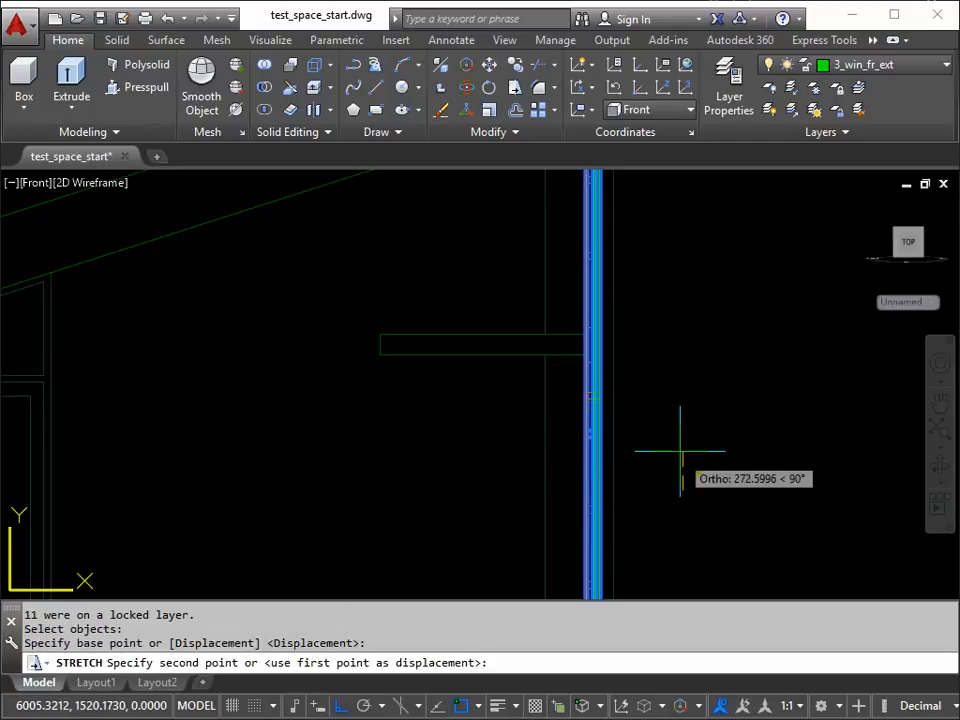
{"action": "left_click", "coordinate": [680, 452]}
Step: Undo both trial stretches of the window frame and restore the 3D view
{"action": "middle_click_drag", "start_coordinate": [705, 429], "coordinate": [608, 461], "text": "shift"}
{"action": "scroll", "coordinate": [557, 435], "scroll_direction": "down", "scroll_amount": 3}
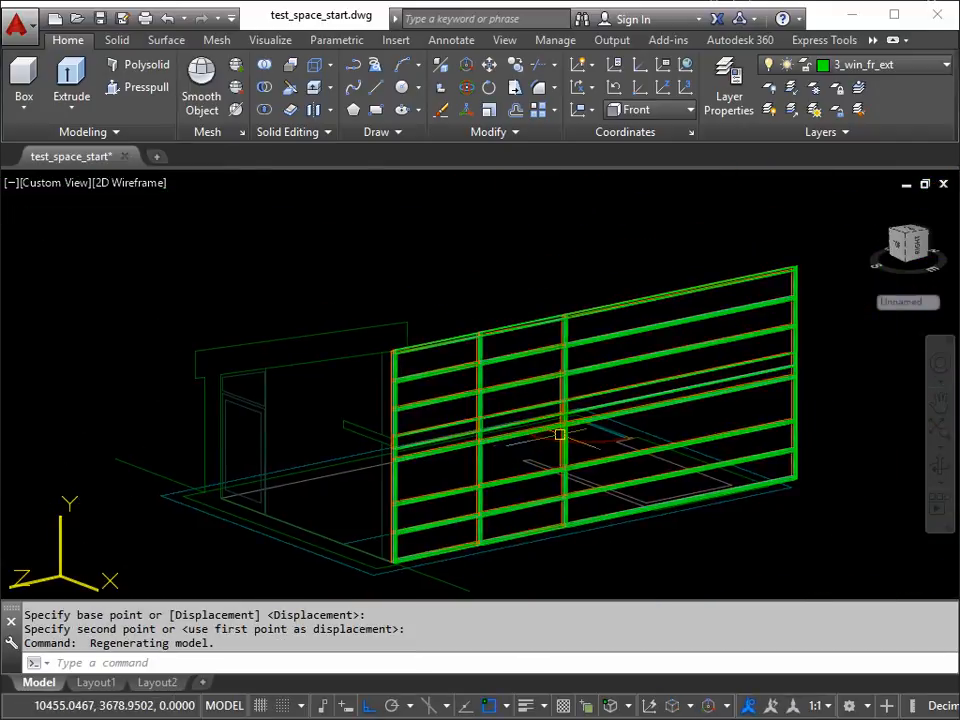
{"action": "type", "text": "u"}
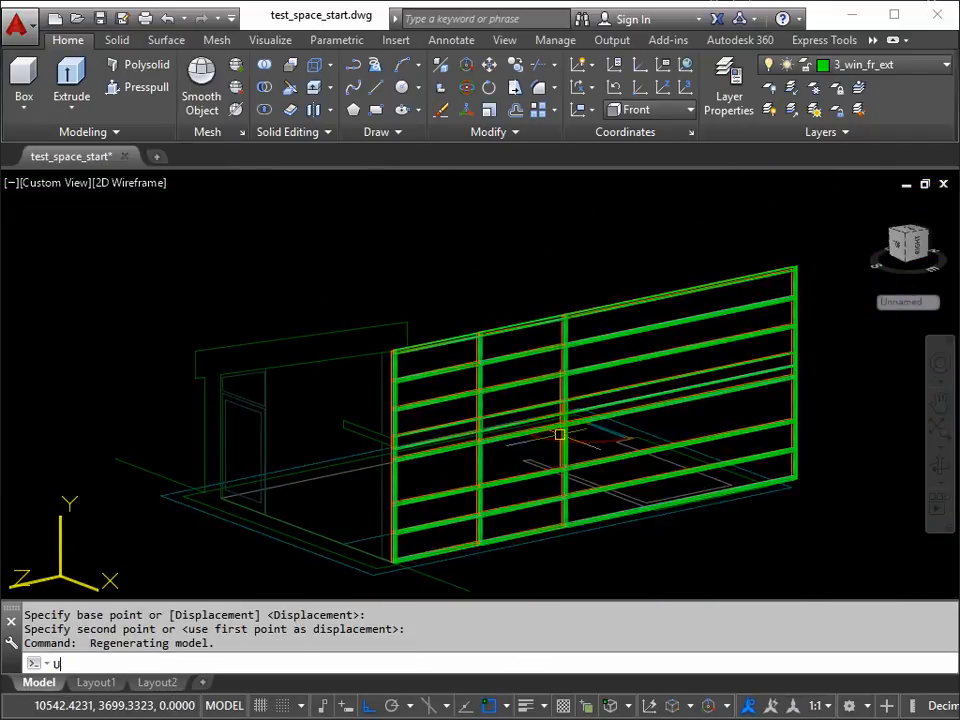
{"action": "key", "text": "Return"}
{"action": "key", "text": "Return"}
{"action": "key", "text": "Return"}
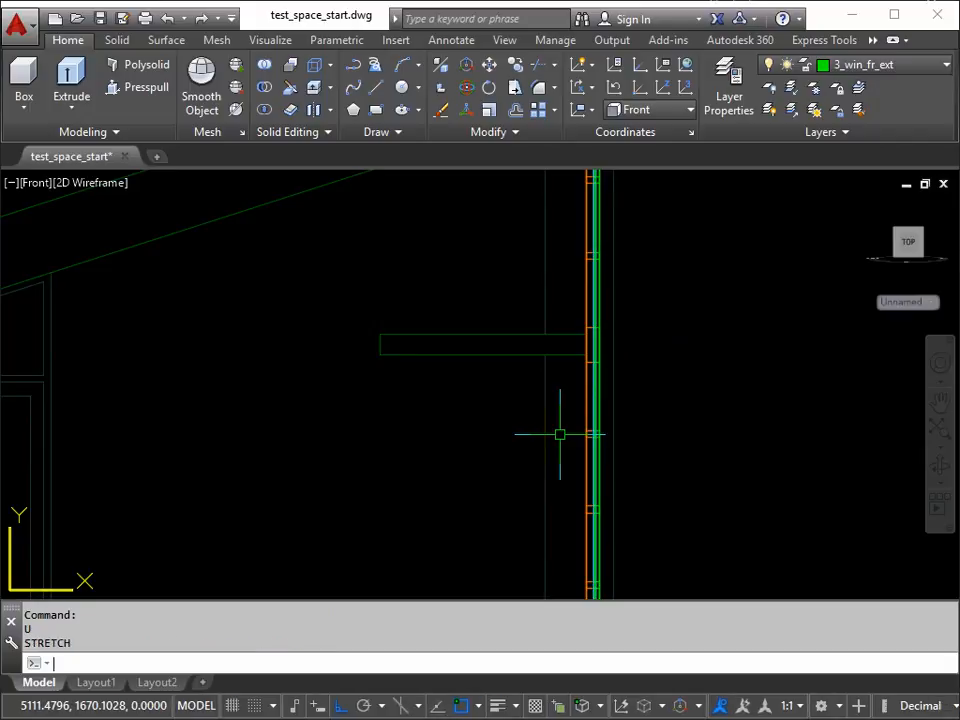
{"action": "key", "text": "Return"}
{"action": "key", "text": "Return"}
{"action": "key", "text": "Return"}
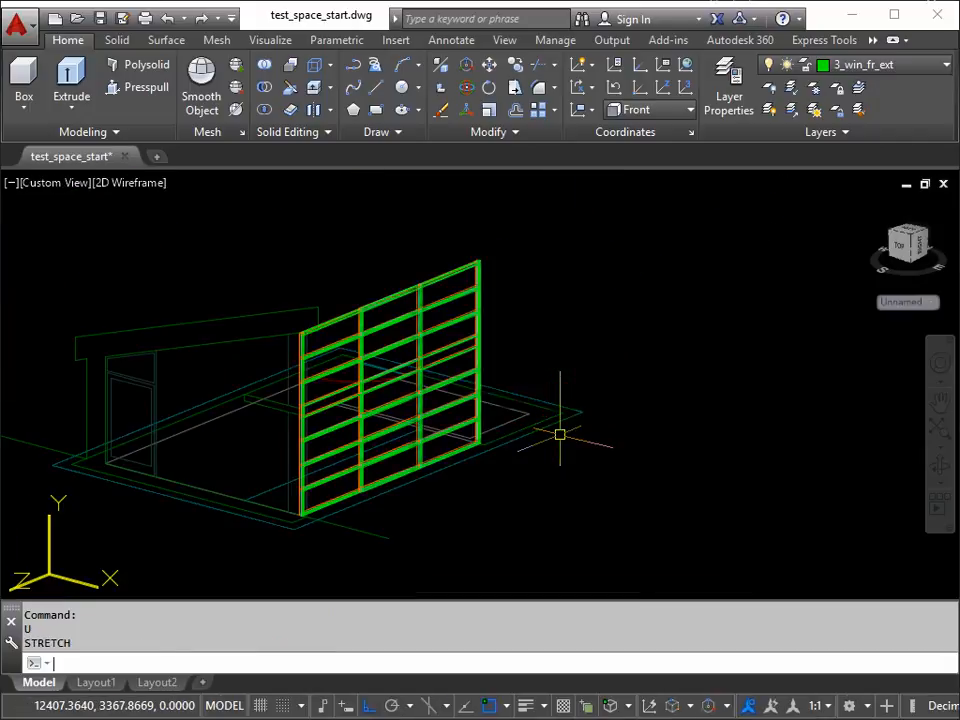
{"action": "middle_click_drag", "start_coordinate": [524, 435], "coordinate": [634, 432]}
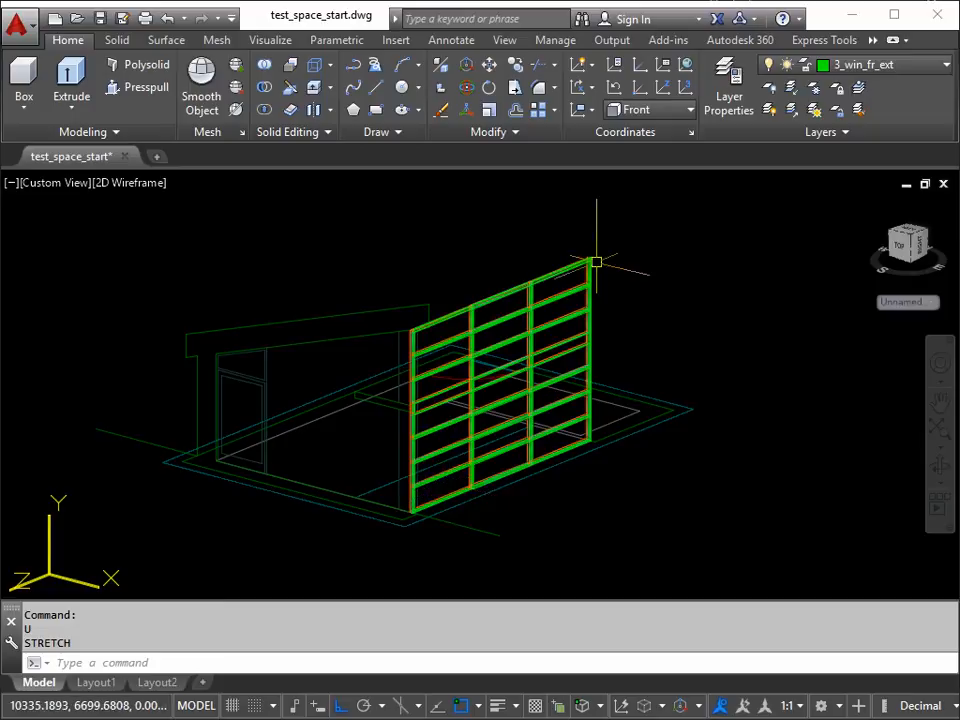